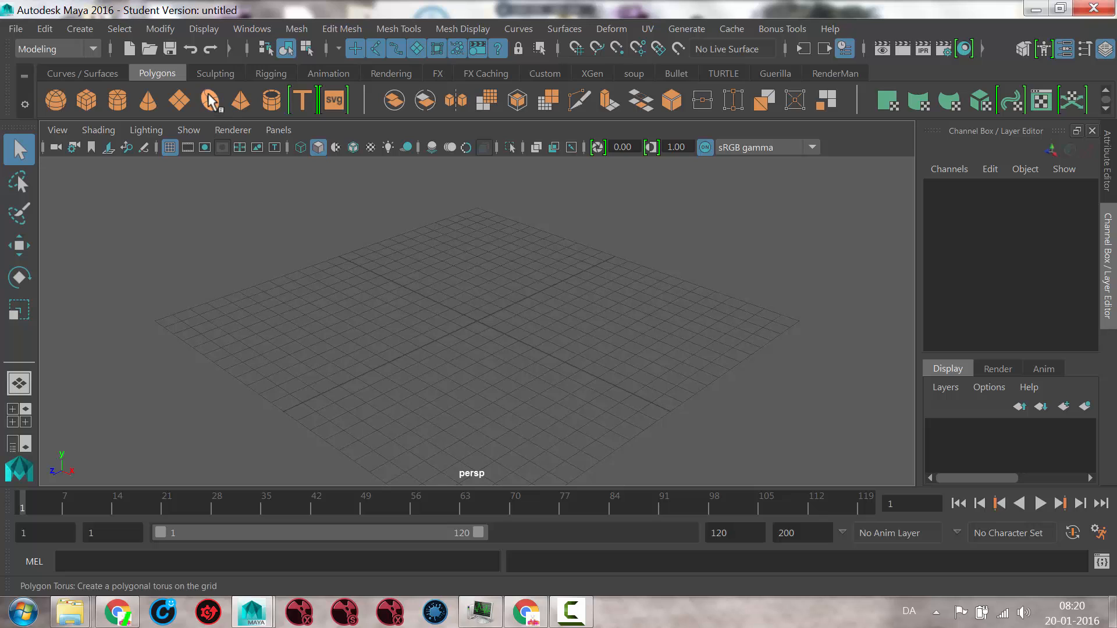
Create a polygon torus at the grid origin and rotate it -90 degrees about Z so it stands upright
{"action": "left_click", "coordinate": [208, 98]}
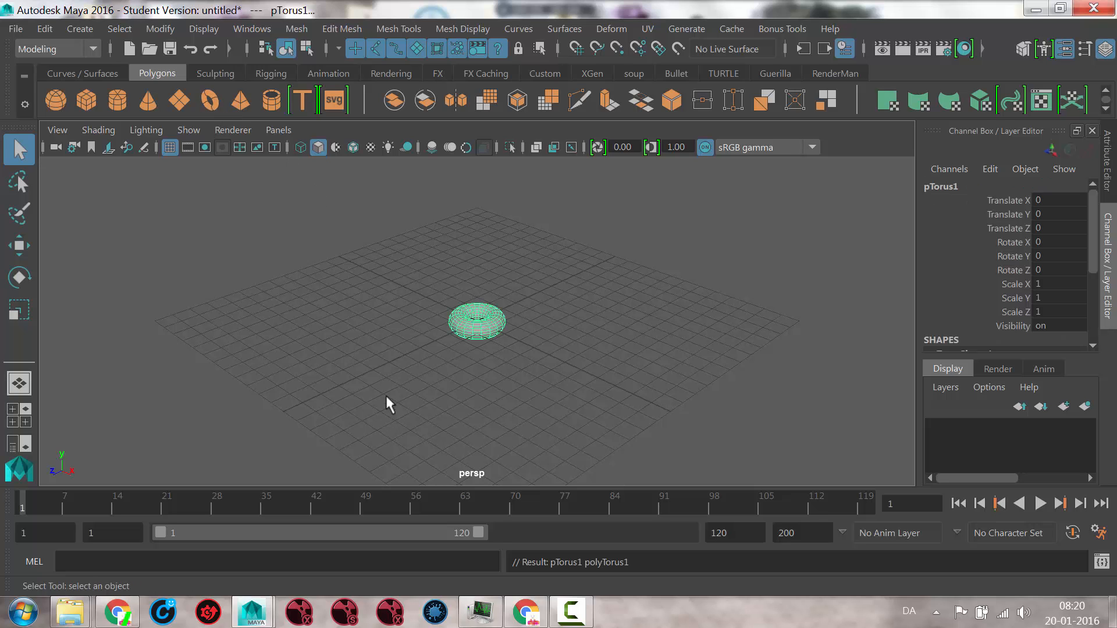
{"action": "left_click_drag", "start_coordinate": [386, 397], "coordinate": [320, 408], "text": "alt"}
{"action": "right_click_drag", "start_coordinate": [321, 409], "coordinate": [459, 374], "text": "alt"}
{"action": "left_click_drag", "start_coordinate": [462, 375], "coordinate": [514, 332], "text": "alt"}
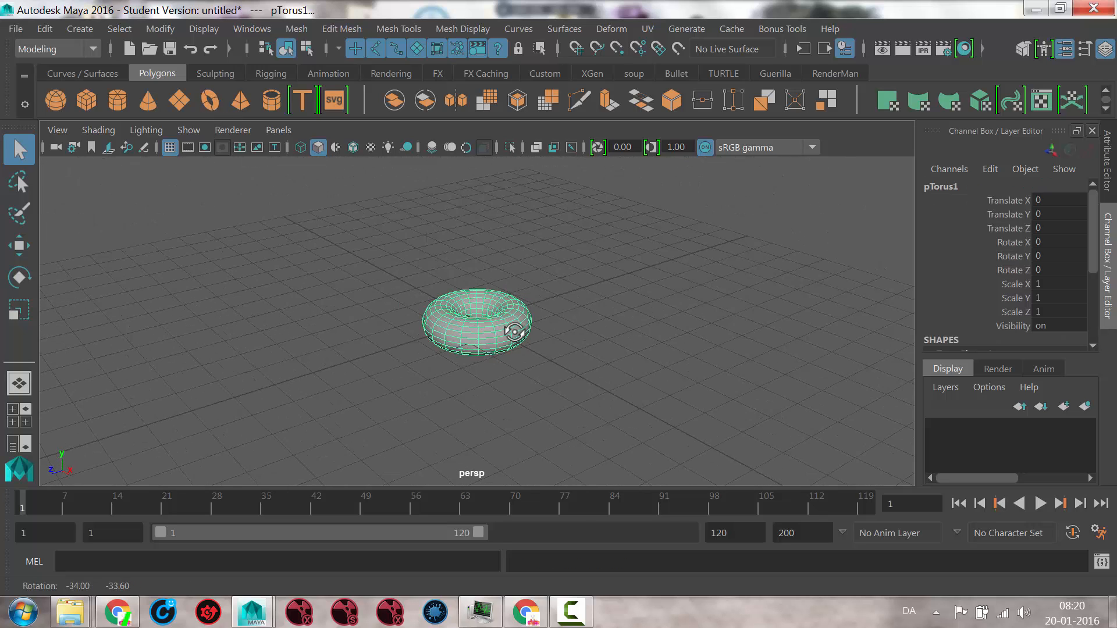
{"action": "key", "text": "e"}
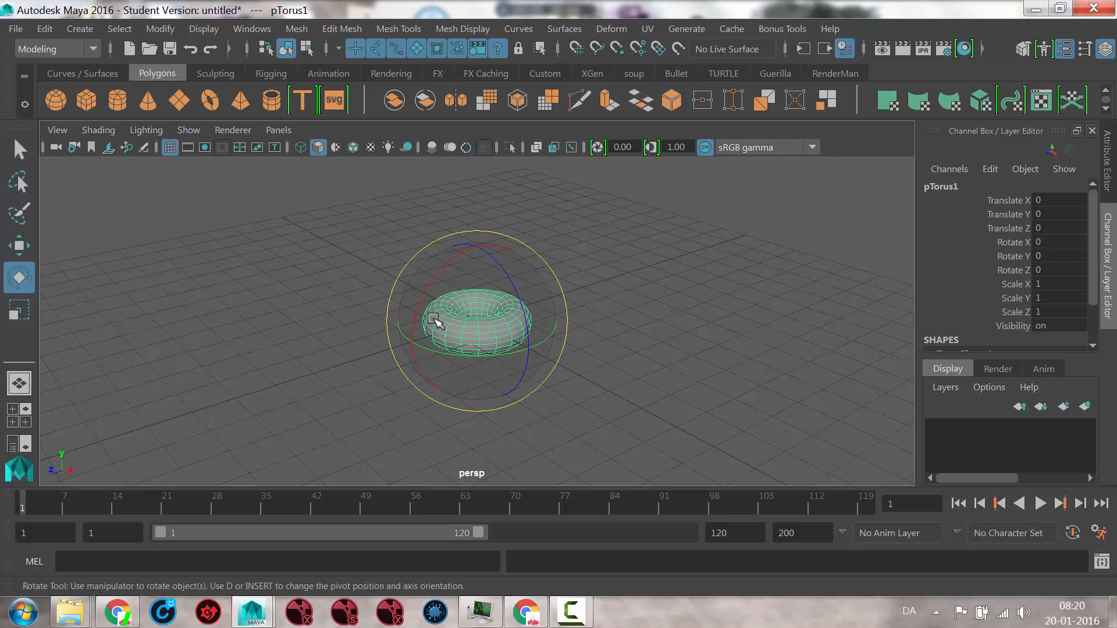
{"action": "key", "text": "w"}
{"action": "key", "text": "e"}
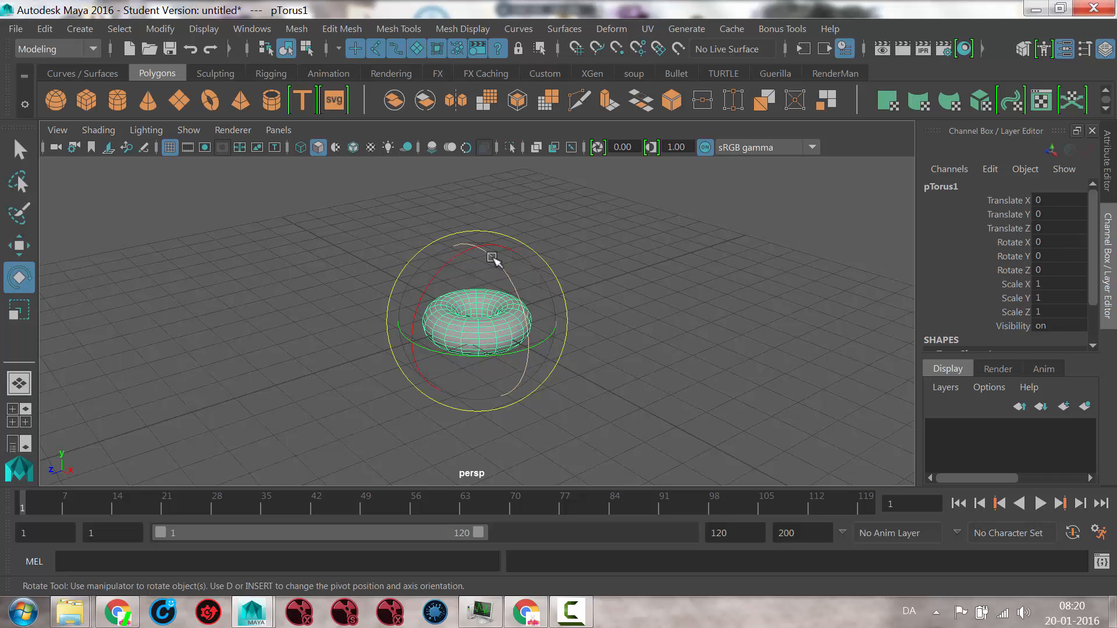
{"action": "left_click_drag", "start_coordinate": [510, 289], "coordinate": [492, 320]}
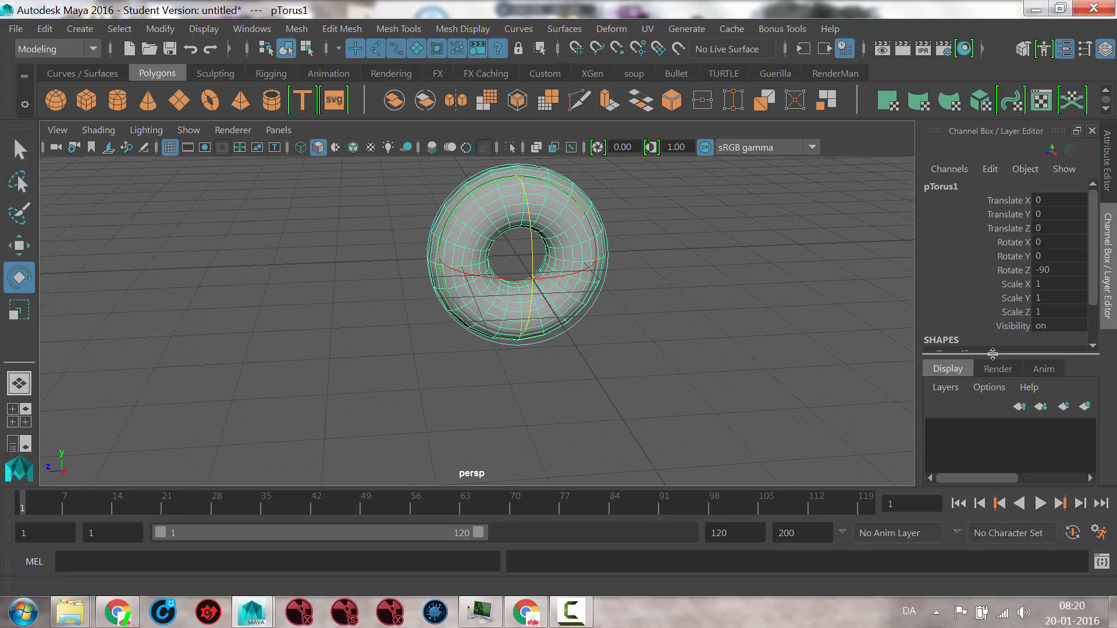
Expand the torus's polyTorus construction settings in an enlarged channel list and increase its radius to 4.9
{"action": "left_click_drag", "start_coordinate": [992, 354], "coordinate": [984, 433]}
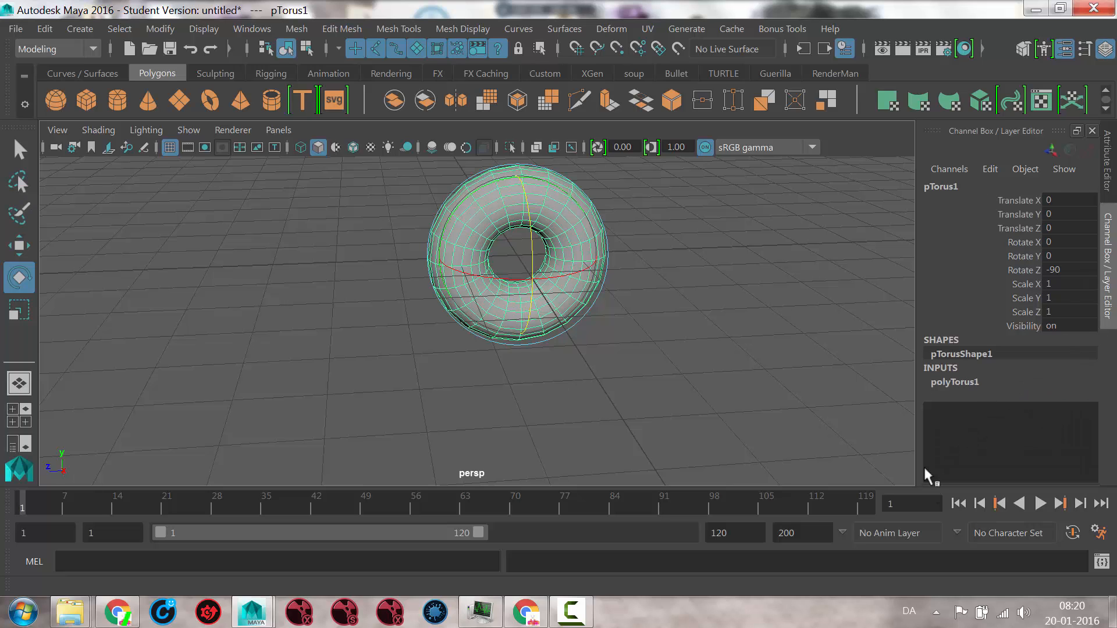
{"action": "left_click", "coordinate": [970, 382]}
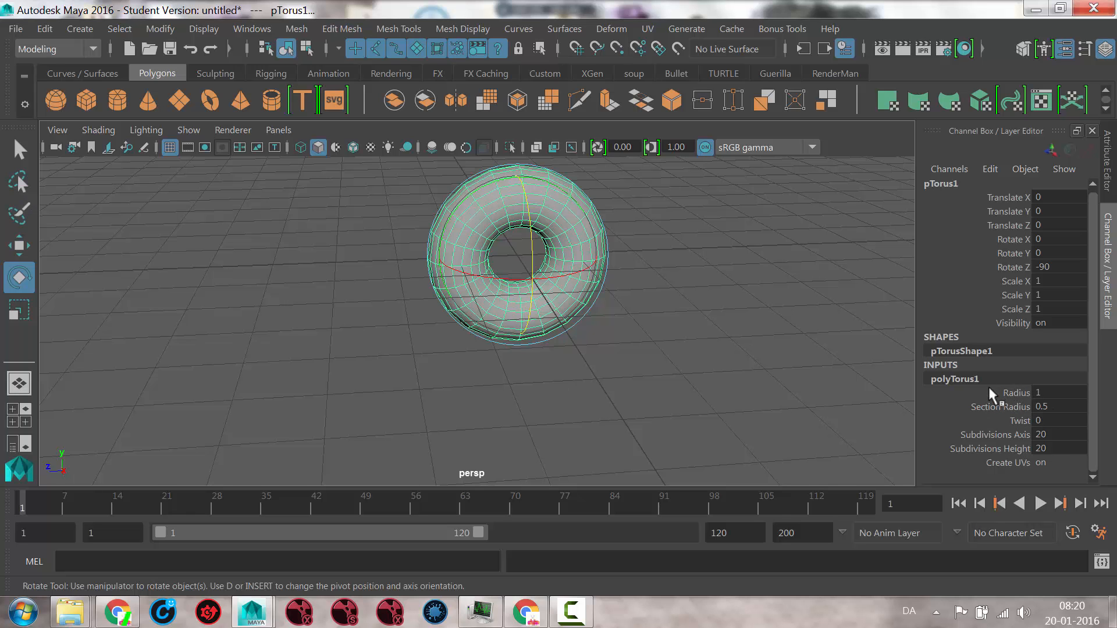
{"action": "left_click", "coordinate": [1004, 392]}
{"action": "middle_click_drag", "start_coordinate": [544, 350], "coordinate": [585, 345]}
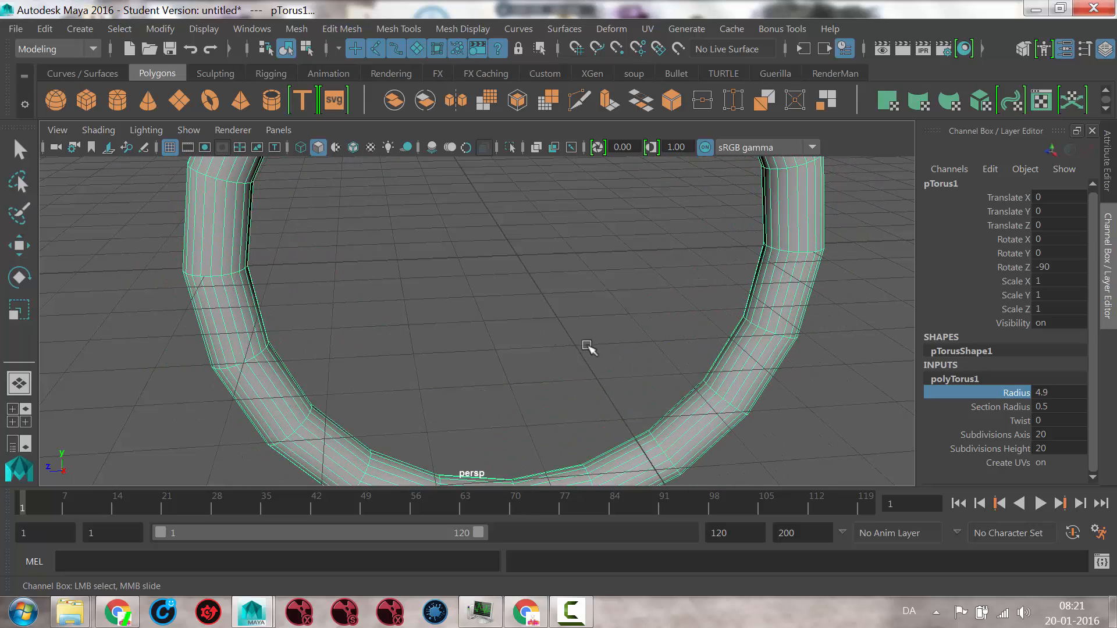
{"action": "right_click_drag", "start_coordinate": [649, 330], "coordinate": [319, 349], "text": "alt"}
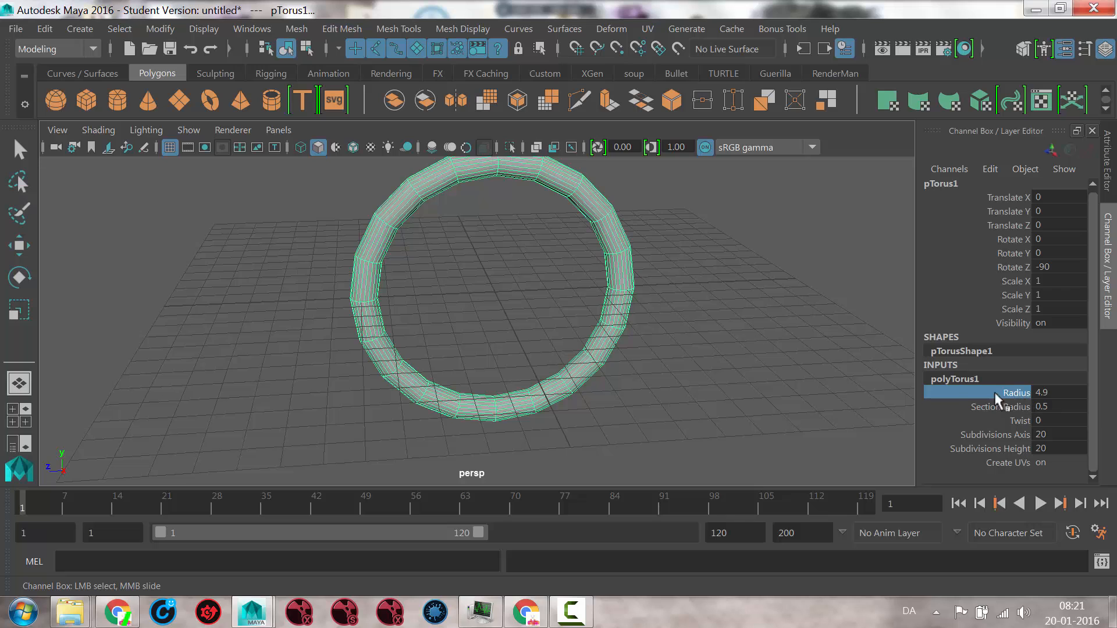
Try a torus radius of 2 with a section radius of 2, and undo the section radius change
{"action": "middle_click_drag", "start_coordinate": [993, 392], "coordinate": [774, 358]}
{"action": "left_click", "coordinate": [989, 406]}
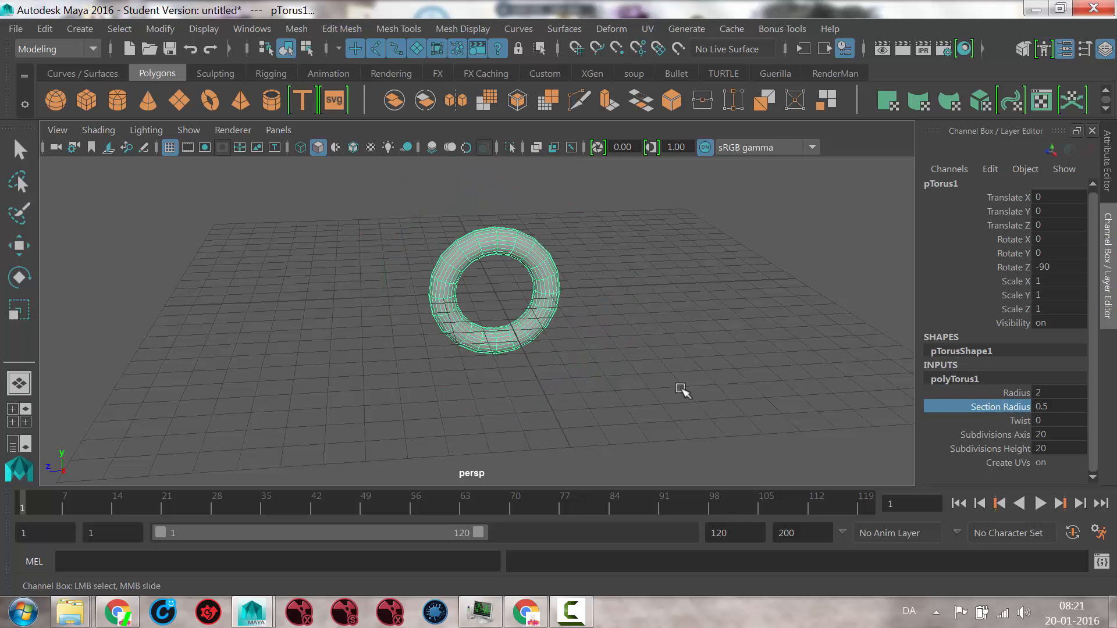
{"action": "mouse_move", "coordinate": [681, 391]}
{"action": "middle_mouse_down"}
{"action": "mouse_move", "coordinate": [648, 382]}
{"action": "mouse_move", "coordinate": [677, 381]}
{"action": "middle_mouse_up"}
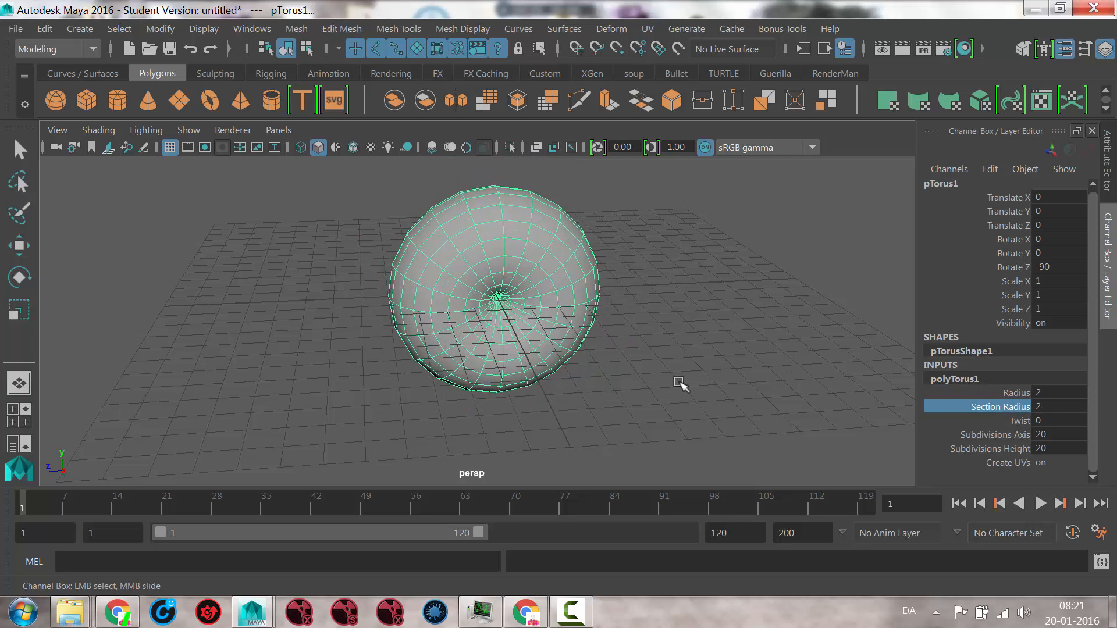
{"action": "key", "text": "ctrl+z"}
Set the torus's radius to 4.5
{"action": "left_click", "coordinate": [1000, 391]}
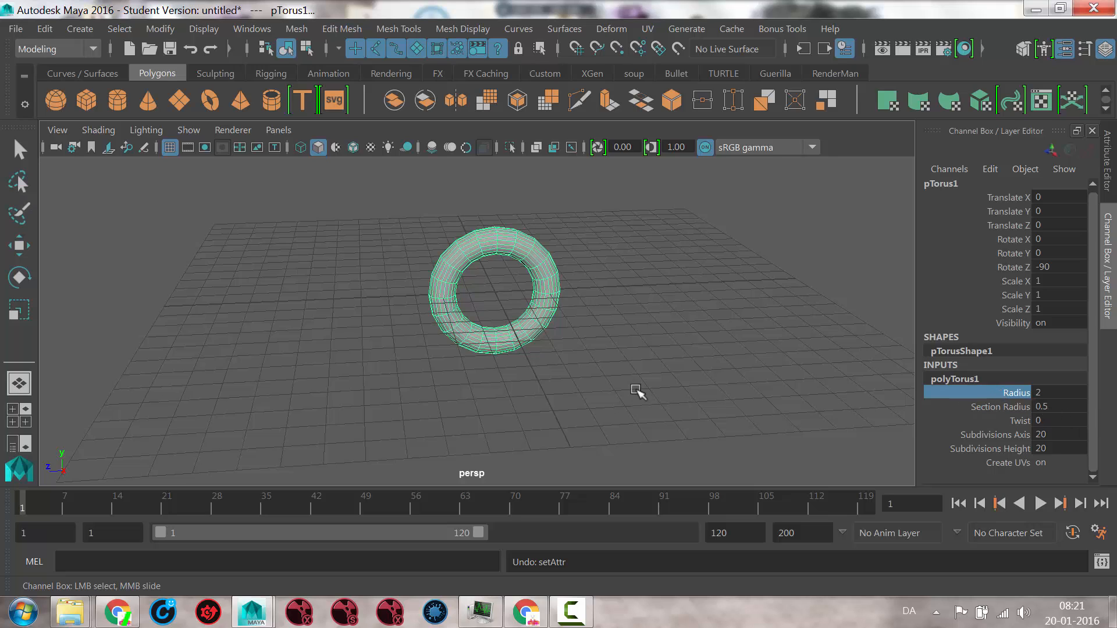
{"action": "middle_click_drag", "start_coordinate": [638, 391], "coordinate": [649, 382]}
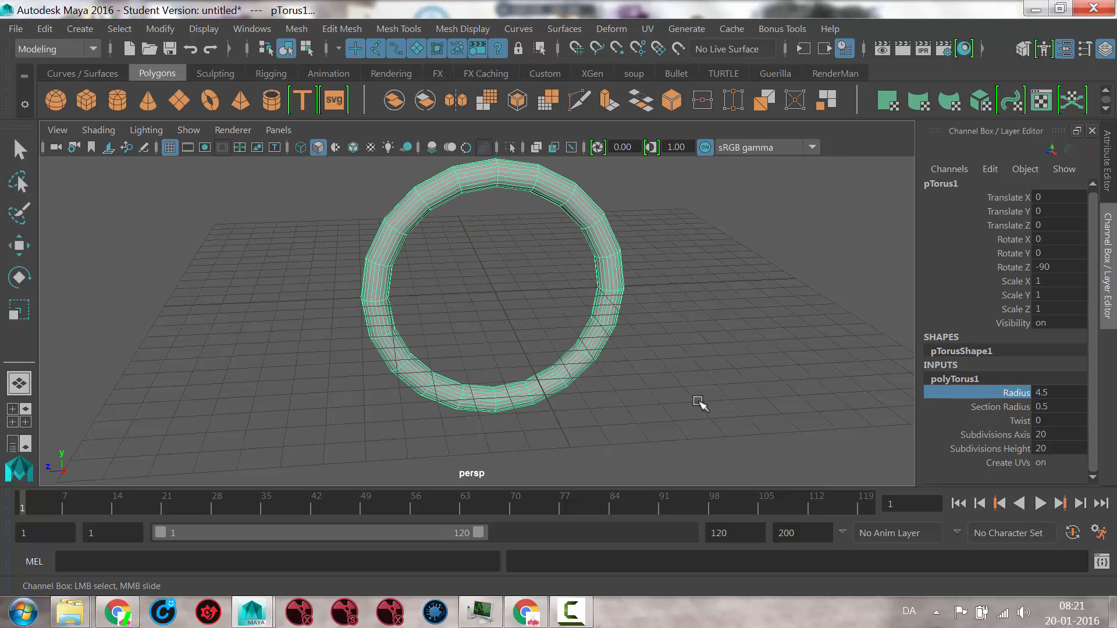
{"action": "left_click_drag", "start_coordinate": [701, 404], "coordinate": [750, 368], "text": "alt"}
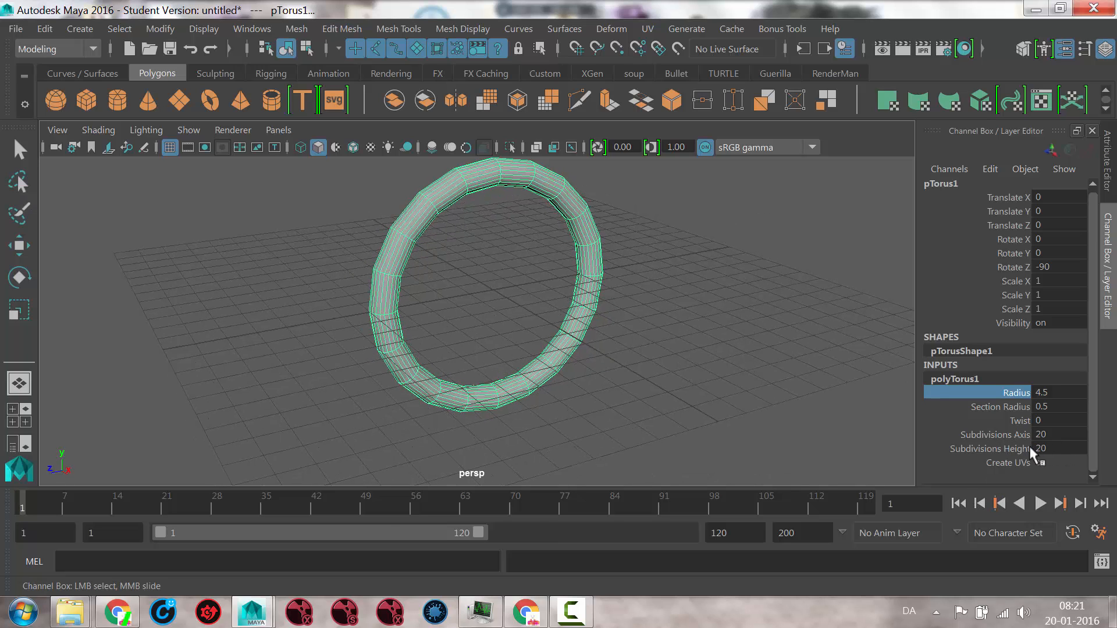
Adjust the torus's axis subdivisions, settling on 32
{"action": "left_click", "coordinate": [1000, 434]}
{"action": "middle_click_drag", "start_coordinate": [618, 399], "coordinate": [684, 392]}
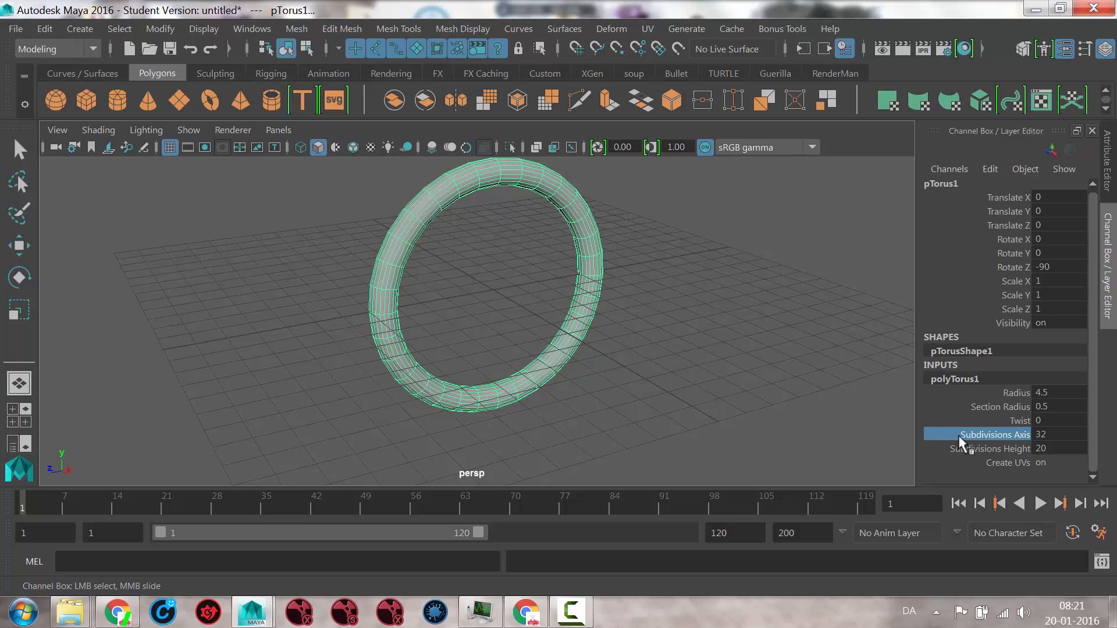
{"action": "mouse_move", "coordinate": [772, 426]}
{"action": "middle_mouse_down"}
{"action": "mouse_move", "coordinate": [703, 409]}
{"action": "mouse_move", "coordinate": [787, 406]}
{"action": "mouse_move", "coordinate": [757, 408]}
{"action": "mouse_move", "coordinate": [793, 417]}
{"action": "mouse_move", "coordinate": [569, 390]}
{"action": "mouse_move", "coordinate": [808, 414]}
{"action": "mouse_move", "coordinate": [562, 388]}
{"action": "mouse_move", "coordinate": [771, 398]}
{"action": "mouse_move", "coordinate": [762, 428]}
{"action": "middle_mouse_up"}
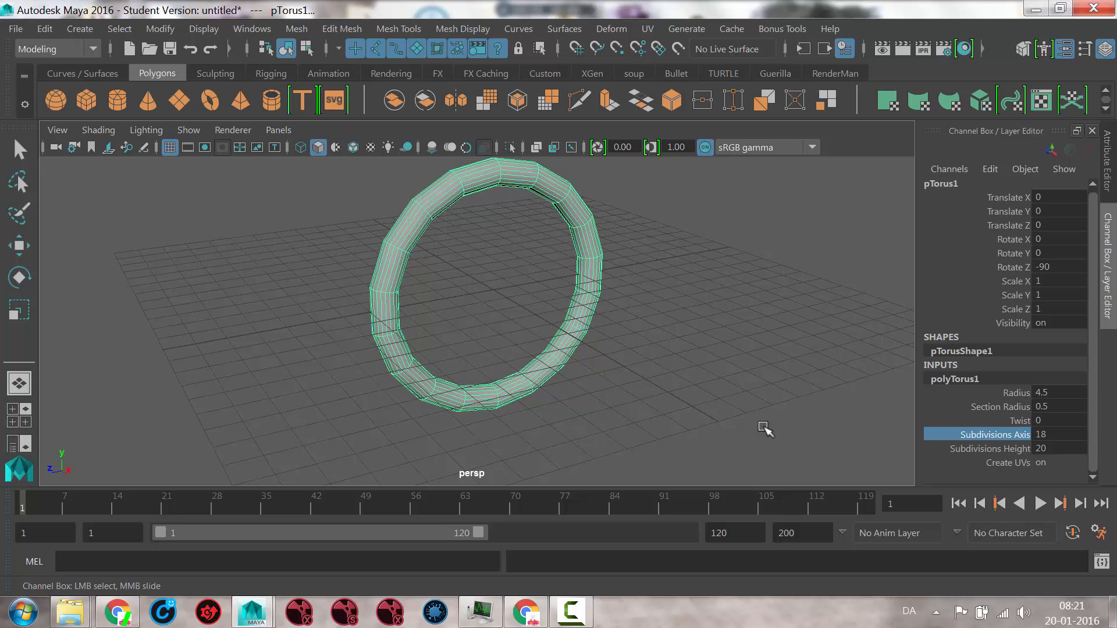
{"action": "middle_click_drag", "start_coordinate": [674, 407], "coordinate": [780, 405]}
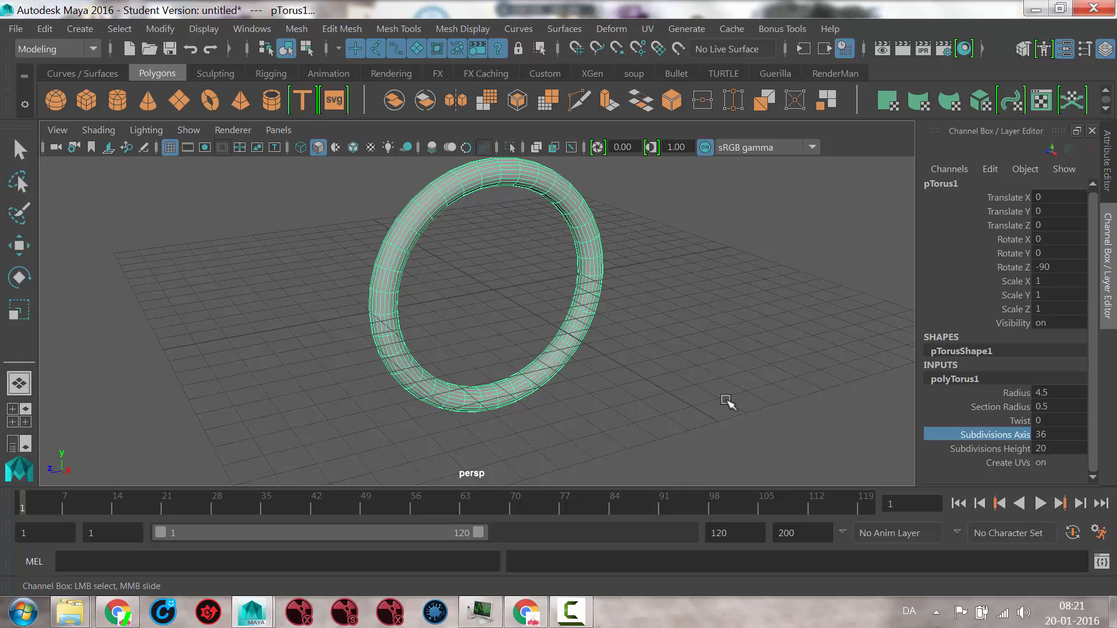
{"action": "left_click_drag", "start_coordinate": [692, 316], "coordinate": [736, 381], "text": "alt"}
{"action": "middle_click_drag", "start_coordinate": [735, 381], "coordinate": [710, 383]}
{"action": "left_click_drag", "start_coordinate": [680, 399], "coordinate": [619, 390], "text": "alt"}
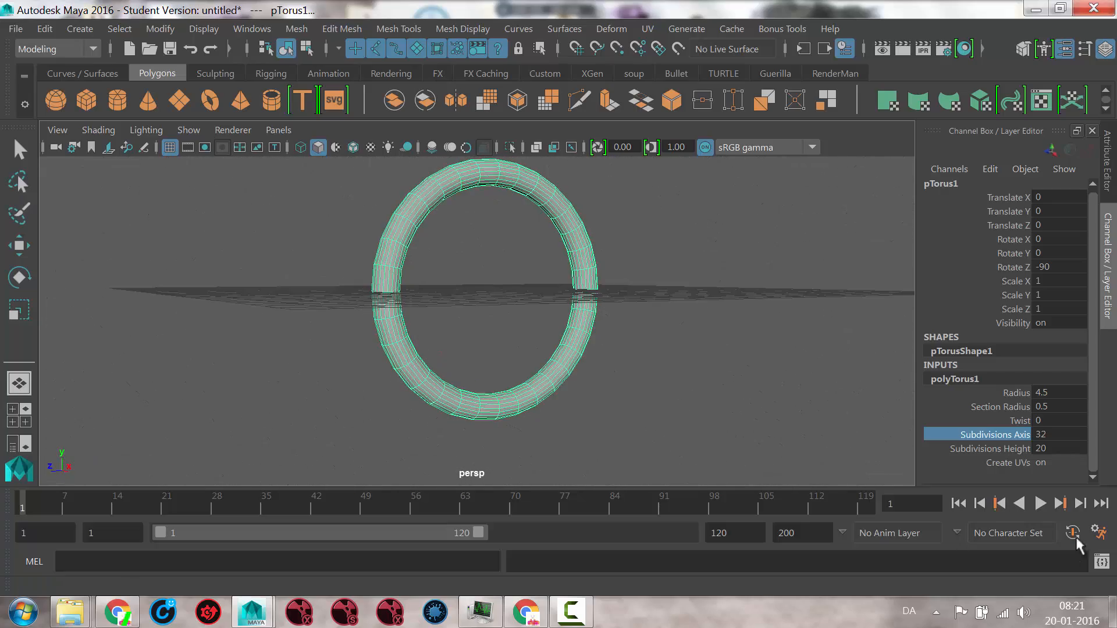
Reduce the torus's height subdivisions to 16
{"action": "left_click", "coordinate": [1014, 451]}
{"action": "middle_click_drag", "start_coordinate": [710, 391], "coordinate": [673, 383]}
{"action": "mouse_move", "coordinate": [675, 339]}
{"action": "left_mouse_down", "text": "alt"}
{"action": "mouse_move", "coordinate": [593, 382]}
{"action": "mouse_move", "coordinate": [673, 352]}
{"action": "left_mouse_up", "text": "alt"}
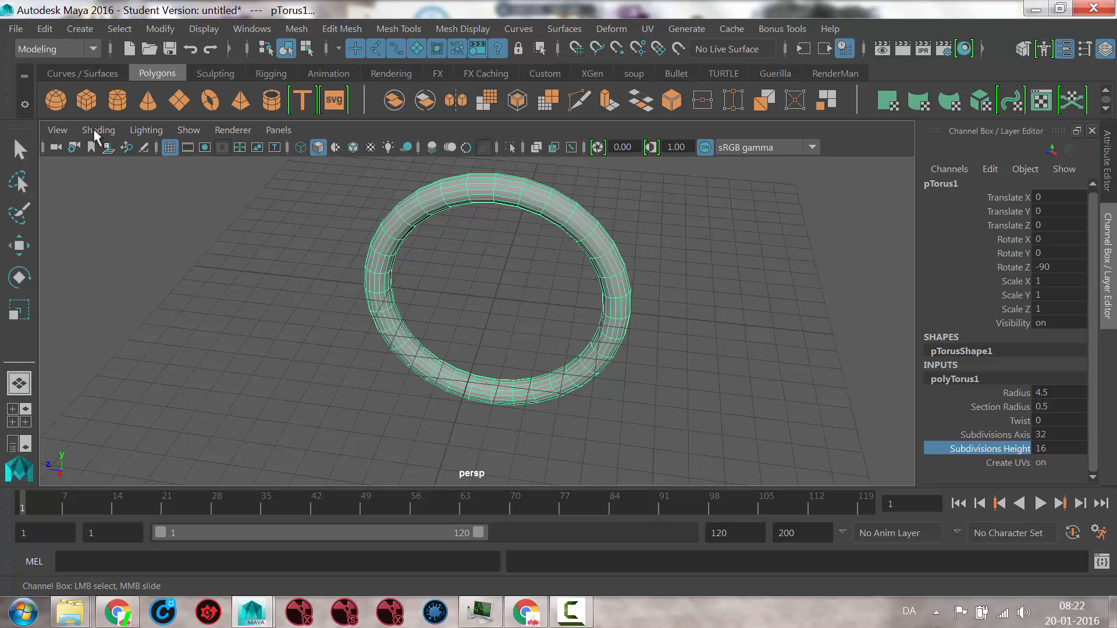
{"action": "left_click_drag", "start_coordinate": [430, 304], "coordinate": [555, 291], "text": "alt"}
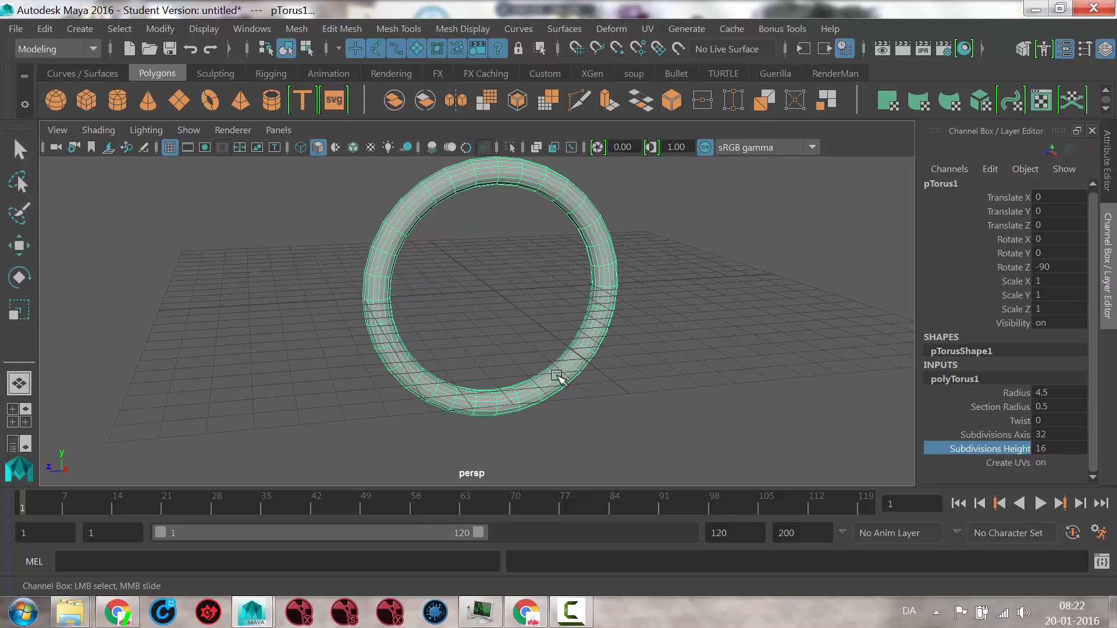
{"action": "mouse_move", "coordinate": [610, 361]}
{"action": "left_mouse_down", "text": "alt"}
{"action": "mouse_move", "coordinate": [533, 348]}
{"action": "mouse_move", "coordinate": [604, 355]}
{"action": "left_mouse_up", "text": "alt"}
{"action": "left_click_drag", "start_coordinate": [594, 273], "coordinate": [601, 279], "text": "alt"}
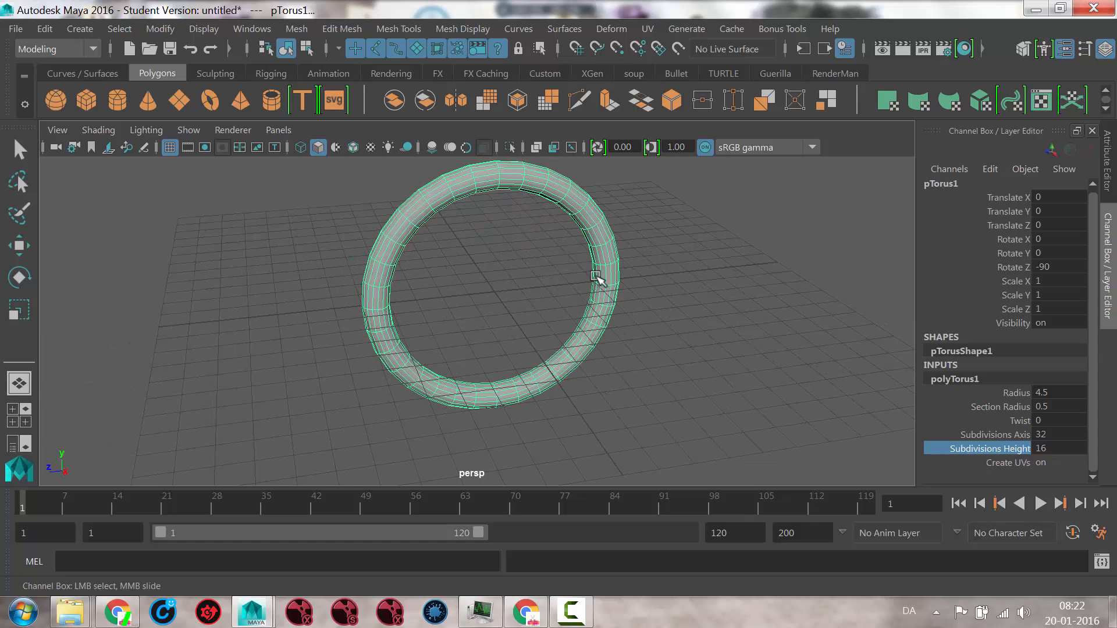
Duplicate the torus and scale the copy uniformly to about 0.886 so it forms an inner ring, and deselect it
{"action": "left_click", "coordinate": [507, 184]}
{"action": "key", "text": "e"}
{"action": "left_click_drag", "start_coordinate": [636, 317], "coordinate": [737, 324], "text": "alt"}
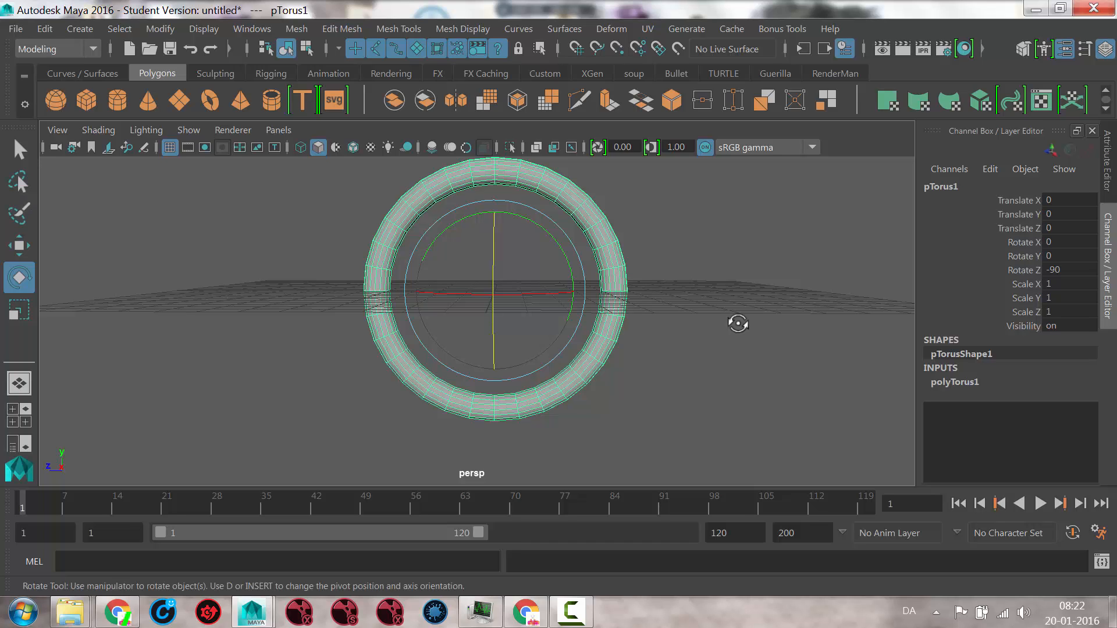
{"action": "left_click_drag", "start_coordinate": [692, 317], "coordinate": [648, 319], "text": "alt"}
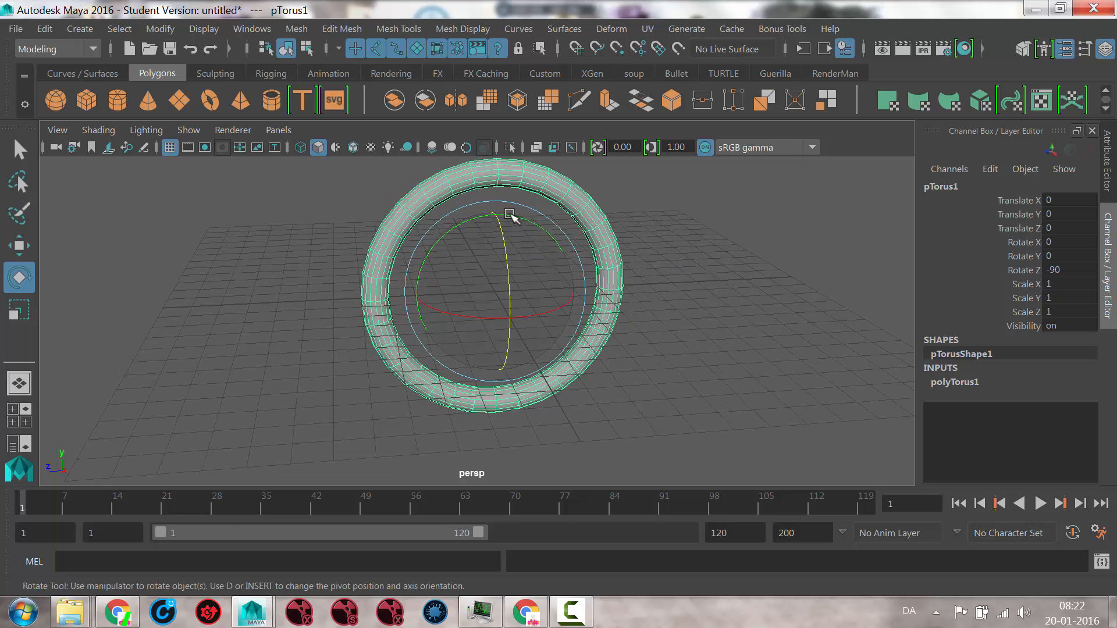
{"action": "left_click", "coordinate": [53, 24]}
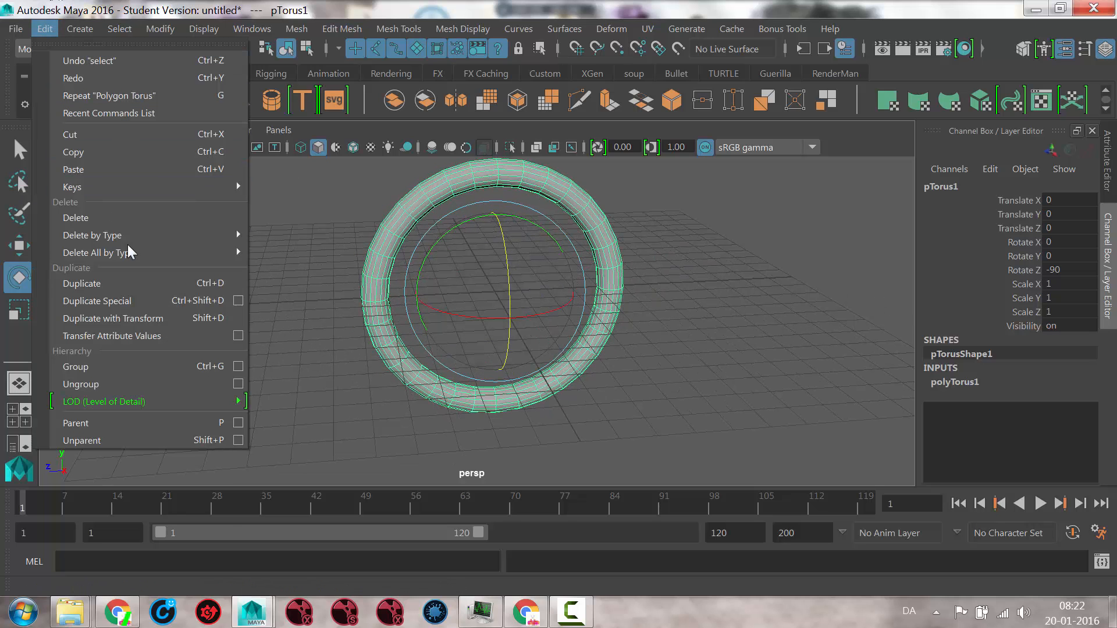
{"action": "left_click", "coordinate": [110, 282]}
{"action": "key", "text": "r"}
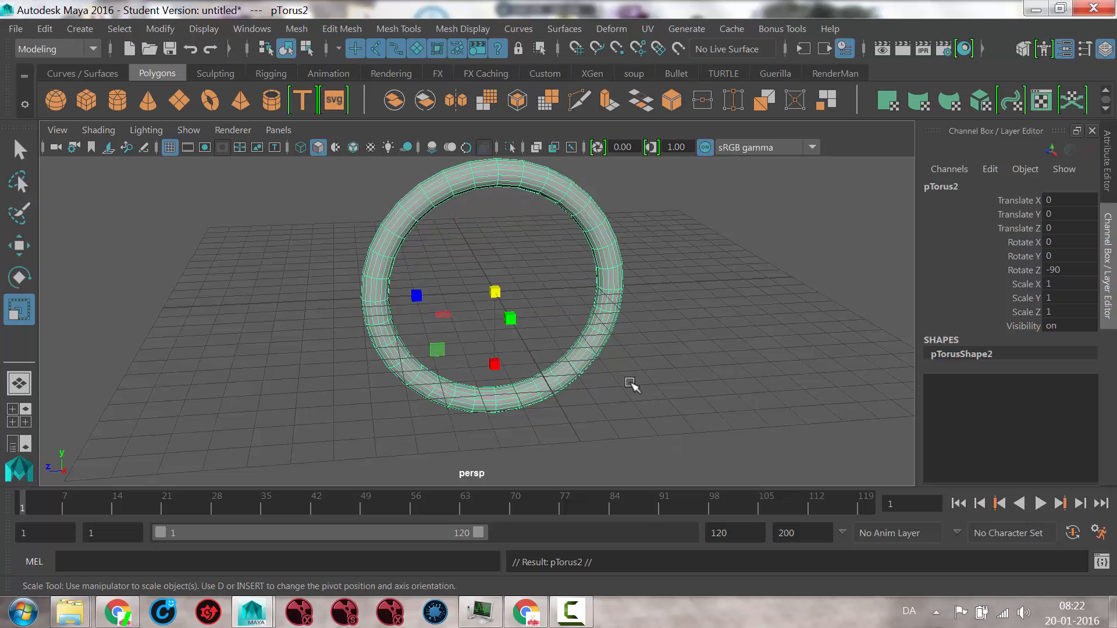
{"action": "middle_click_drag", "start_coordinate": [703, 364], "coordinate": [683, 346]}
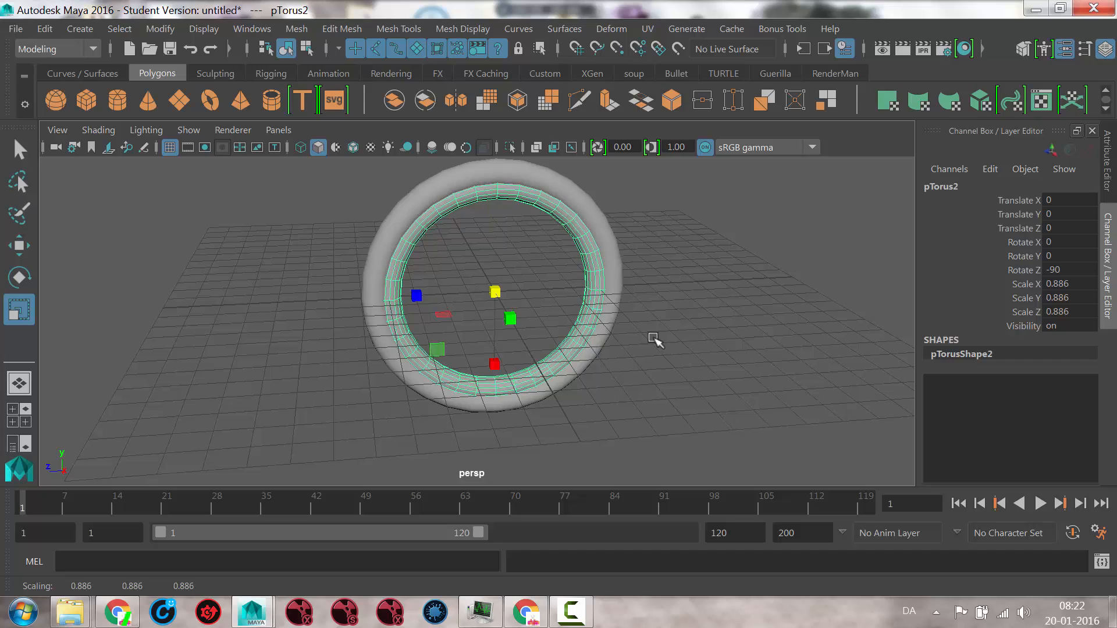
{"action": "mouse_move", "coordinate": [721, 345]}
{"action": "left_mouse_down", "text": "alt"}
{"action": "mouse_move", "coordinate": [673, 339]}
{"action": "mouse_move", "coordinate": [725, 330]}
{"action": "mouse_move", "coordinate": [676, 344]}
{"action": "mouse_move", "coordinate": [773, 343]}
{"action": "mouse_move", "coordinate": [735, 316]}
{"action": "mouse_move", "coordinate": [626, 346]}
{"action": "mouse_move", "coordinate": [770, 357]}
{"action": "mouse_move", "coordinate": [735, 329]}
{"action": "left_mouse_up", "text": "alt"}
{"action": "left_click", "coordinate": [675, 346]}
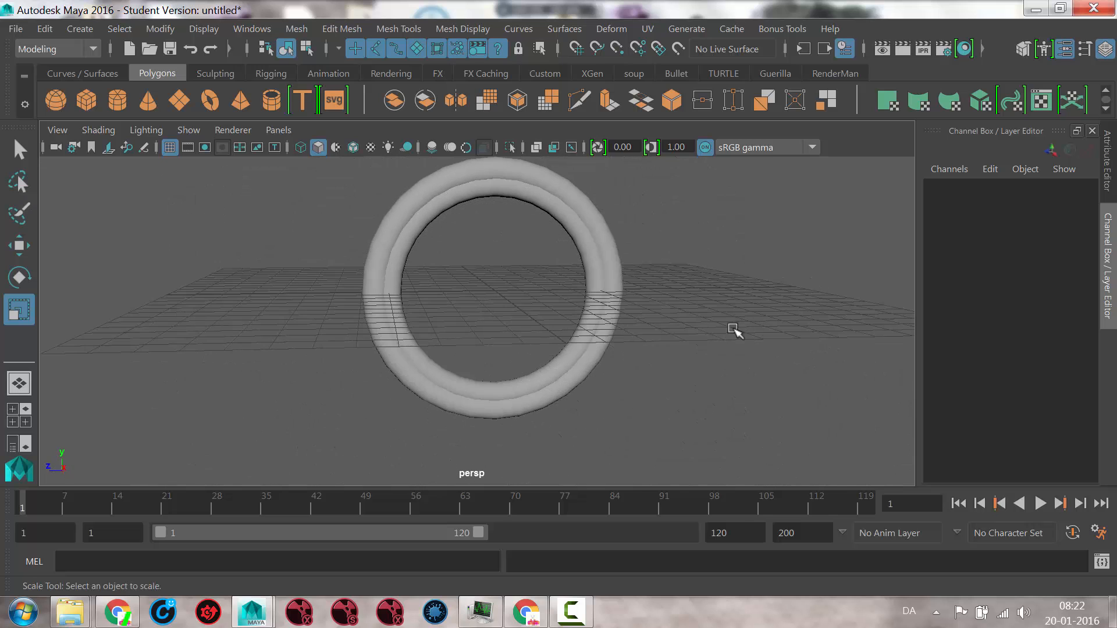
Assign a new Blinn material to the outer torus
{"action": "left_click_drag", "start_coordinate": [618, 249], "coordinate": [574, 255], "text": "alt"}
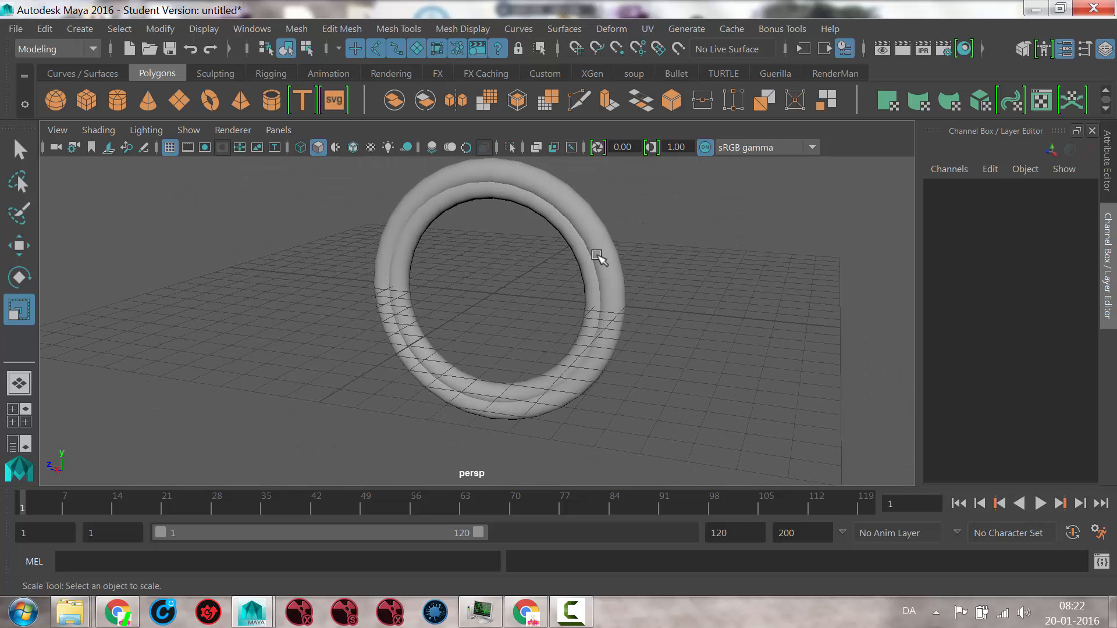
{"action": "left_click_drag", "start_coordinate": [410, 295], "coordinate": [556, 304], "text": "alt"}
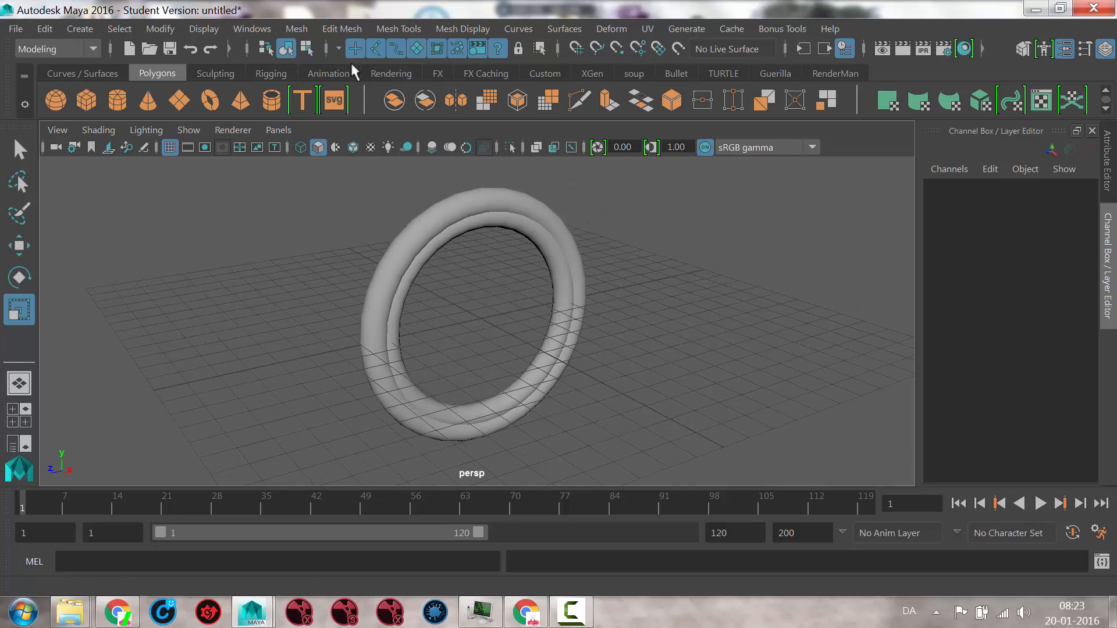
{"action": "left_click", "coordinate": [388, 74]}
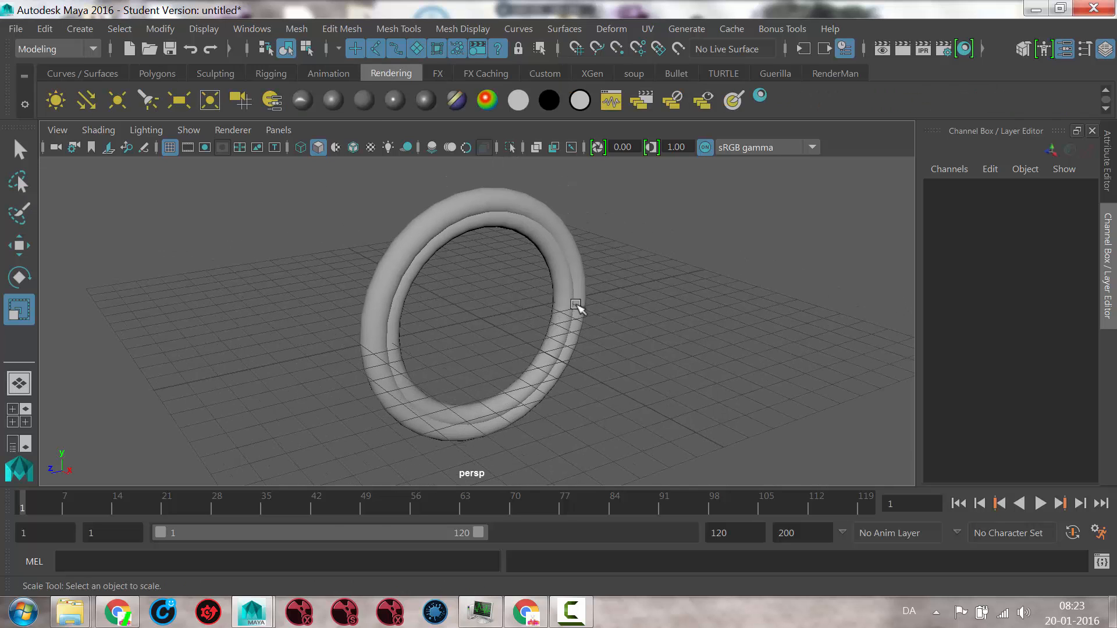
{"action": "left_click_drag", "start_coordinate": [578, 306], "coordinate": [572, 229], "text": "alt"}
{"action": "left_click", "coordinate": [573, 232]}
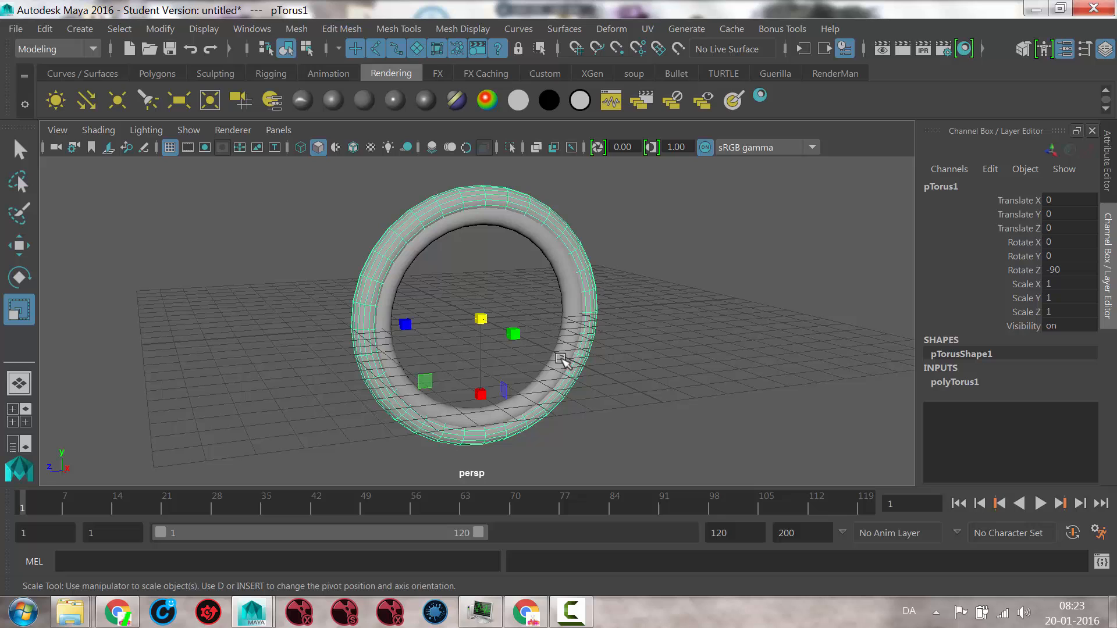
{"action": "left_click", "coordinate": [331, 103]}
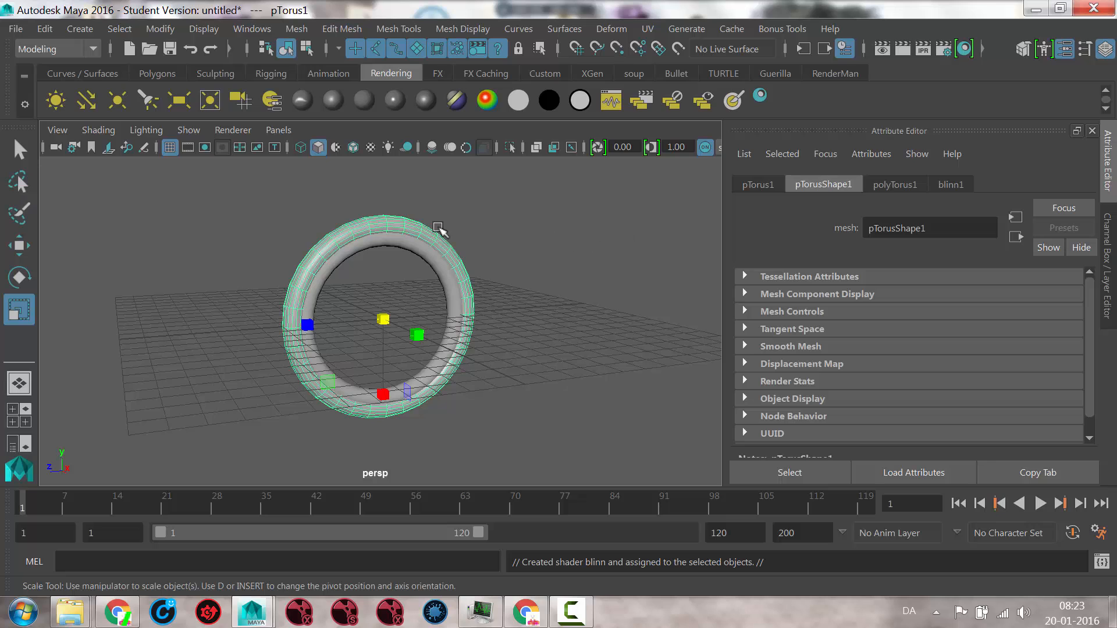
Open the outer torus's Blinn material attributes, clear the selection and reselect the outer torus
{"action": "right_click", "coordinate": [420, 227]}
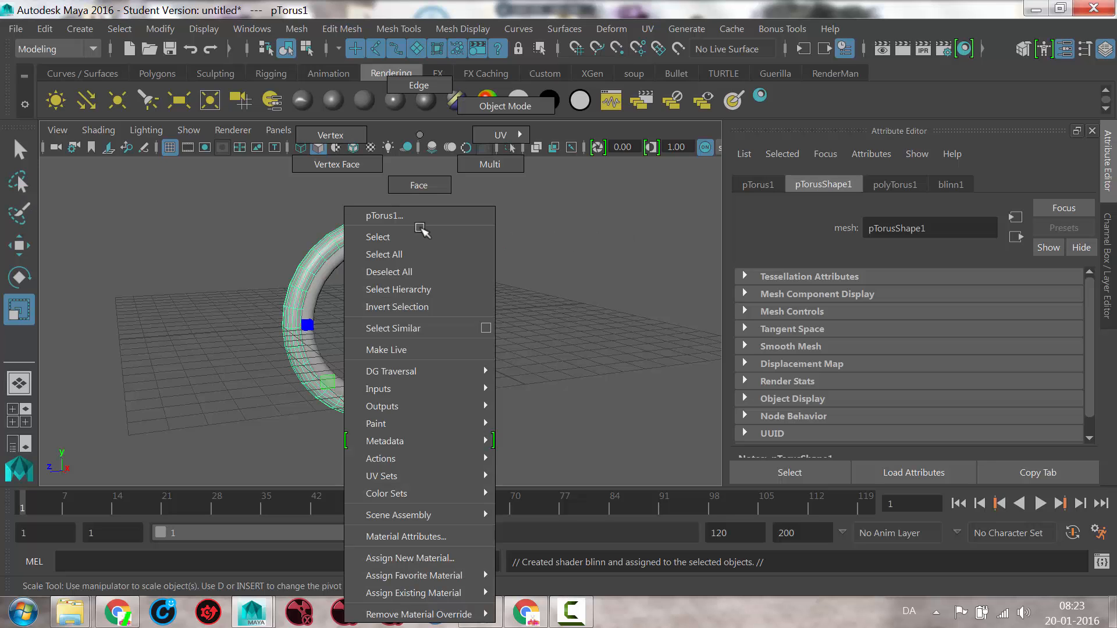
{"action": "left_click", "coordinate": [436, 536]}
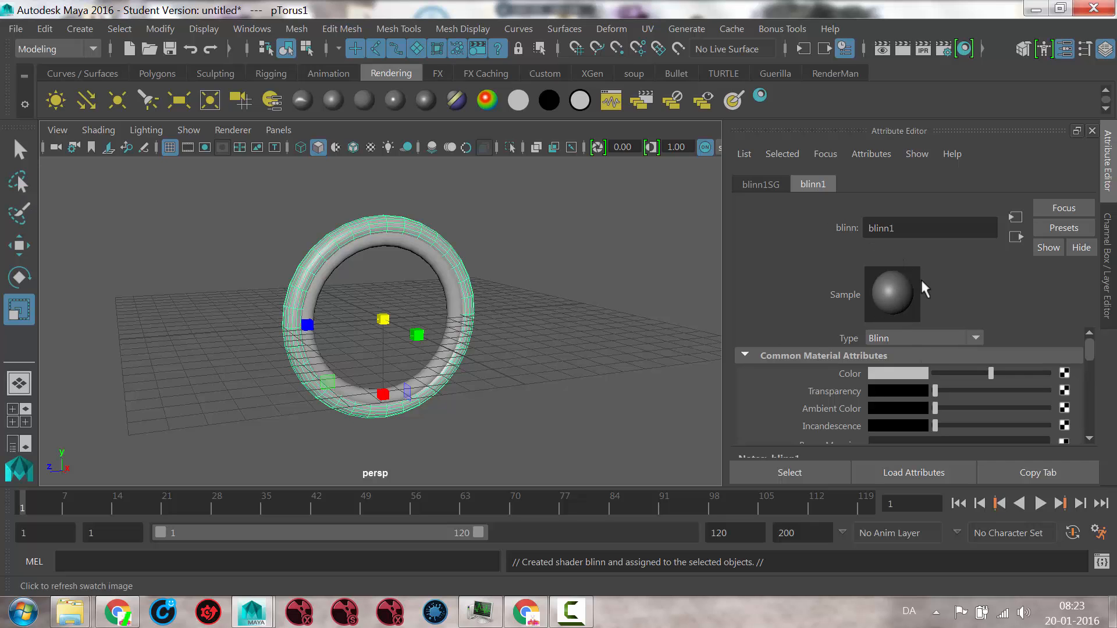
{"action": "left_click", "coordinate": [553, 247]}
{"action": "left_click", "coordinate": [445, 244]}
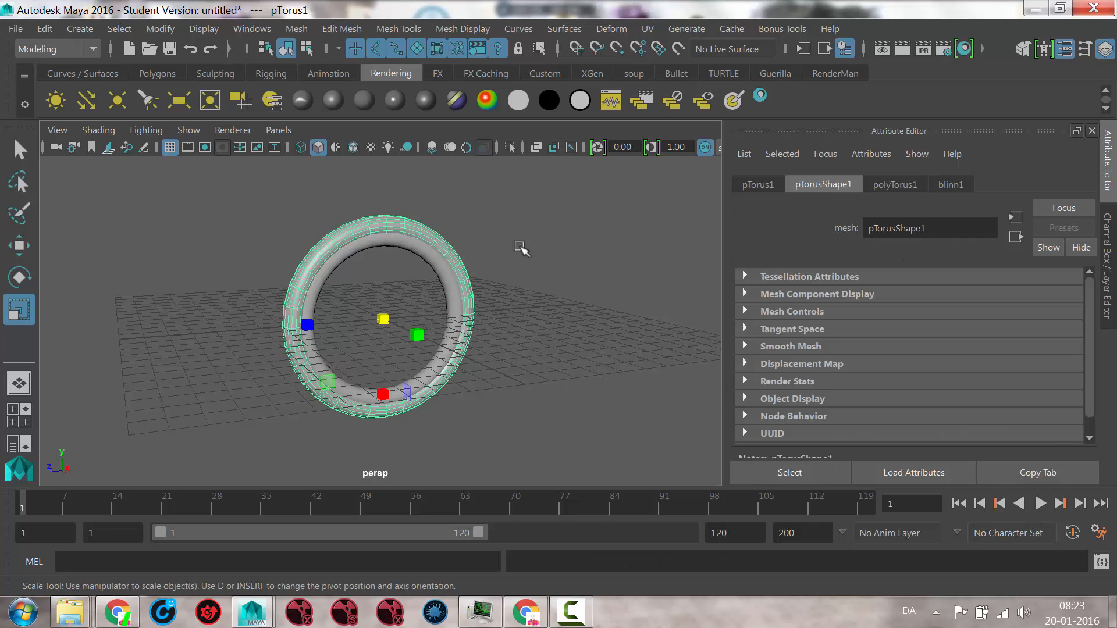
Set the outer torus's Blinn material color to black
{"action": "left_click", "coordinate": [951, 185]}
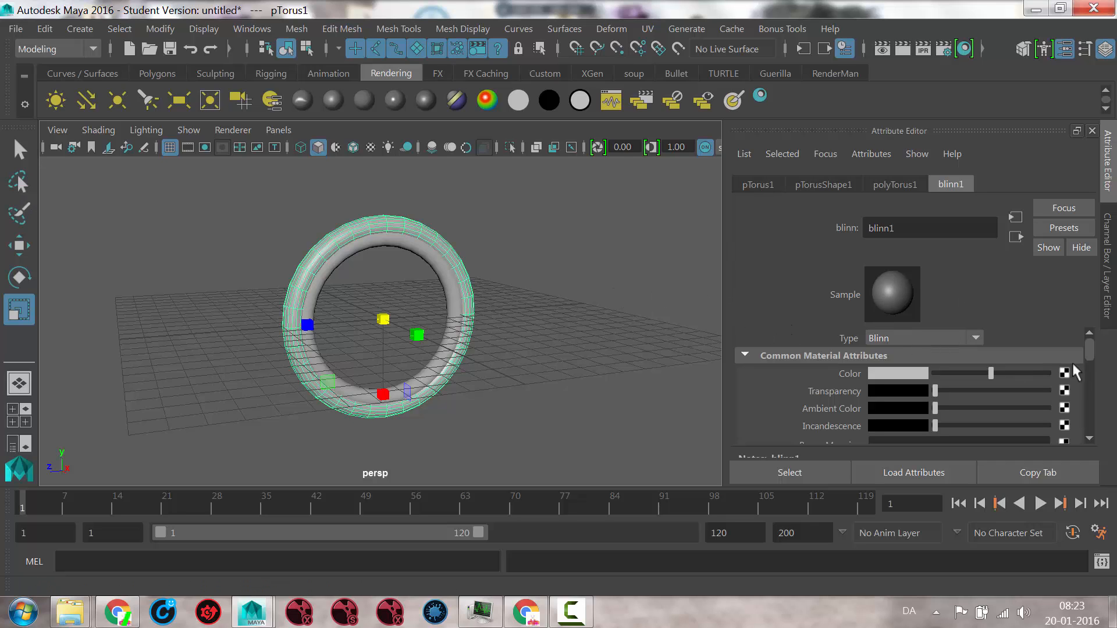
{"action": "left_click_drag", "start_coordinate": [983, 372], "coordinate": [889, 371]}
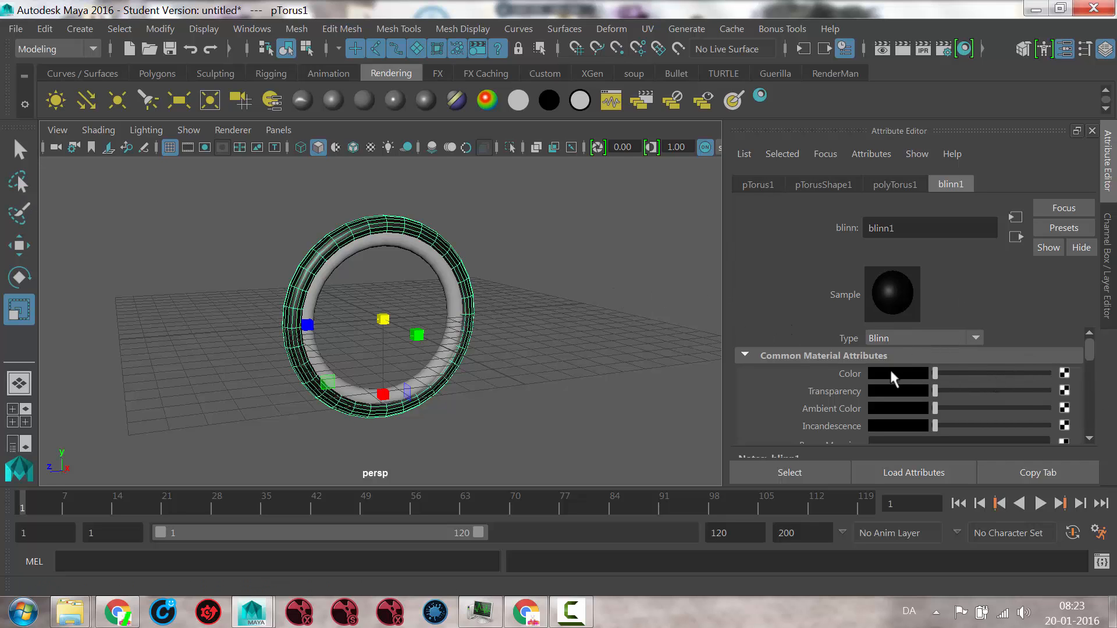
Assign a new Blinn material to the inner torus and brighten its color to a very light grey
{"action": "left_click_drag", "start_coordinate": [408, 273], "coordinate": [535, 250], "text": "alt"}
{"action": "left_click", "coordinate": [438, 263]}
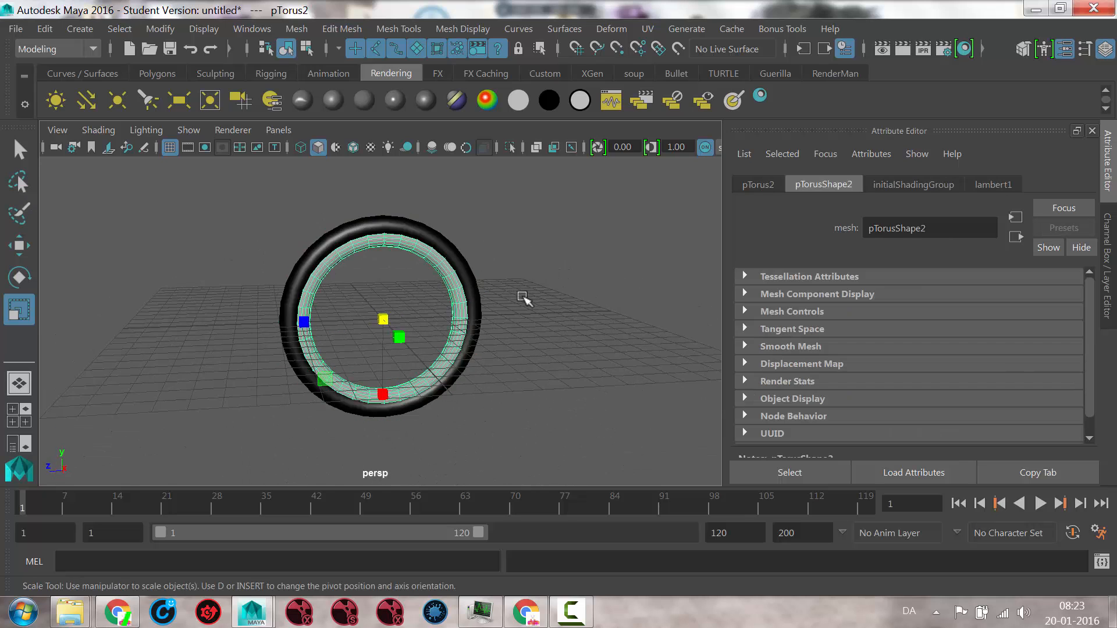
{"action": "left_click_drag", "start_coordinate": [520, 296], "coordinate": [553, 286], "text": "alt"}
{"action": "left_click", "coordinate": [336, 93]}
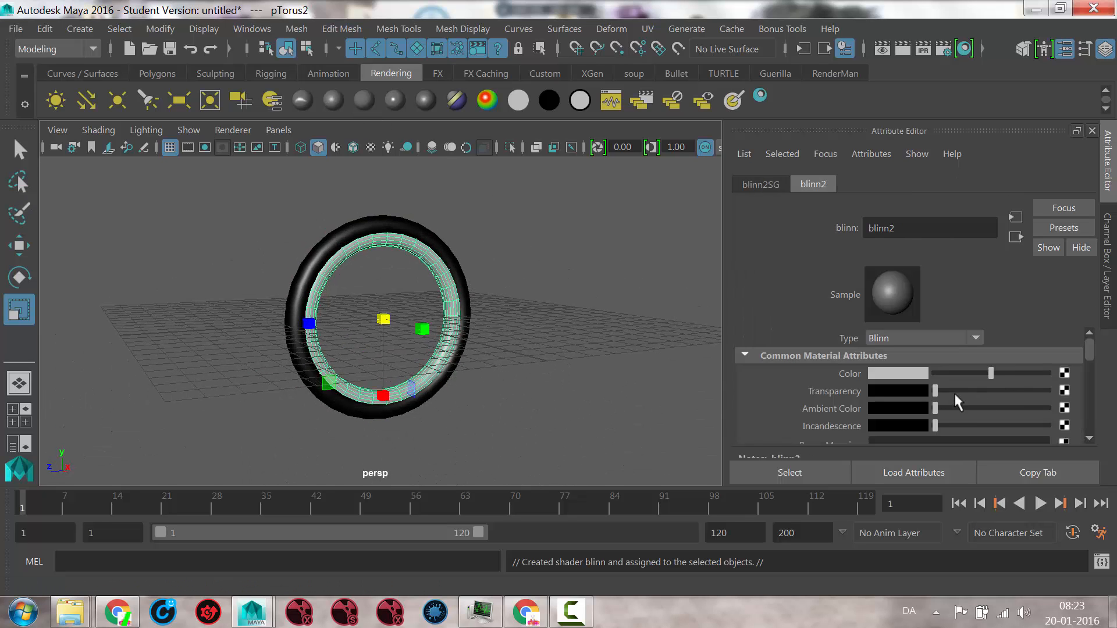
{"action": "left_click_drag", "start_coordinate": [992, 375], "coordinate": [1017, 367]}
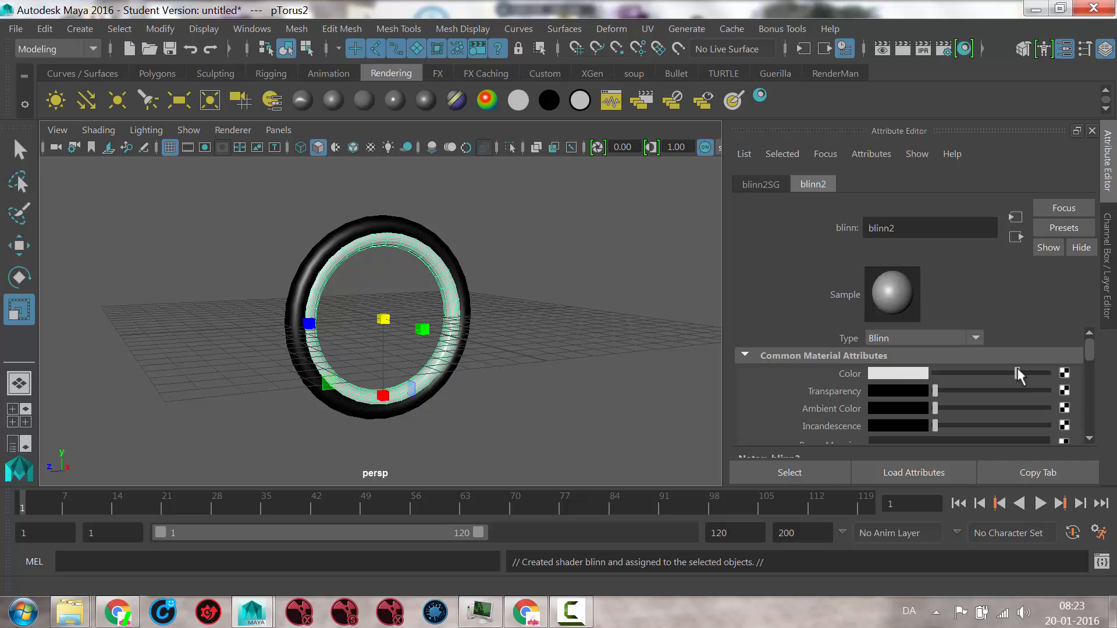
Raise the inner torus's Blinn specular color to white and its reflectivity to 1.000, and clear the selection
{"action": "scroll", "coordinate": [1046, 391], "scroll_direction": "down", "scroll_amount": 3}
{"action": "scroll", "coordinate": [957, 378], "scroll_direction": "up", "scroll_amount": 1}
{"action": "scroll", "coordinate": [958, 379], "scroll_direction": "down", "scroll_amount": 3}
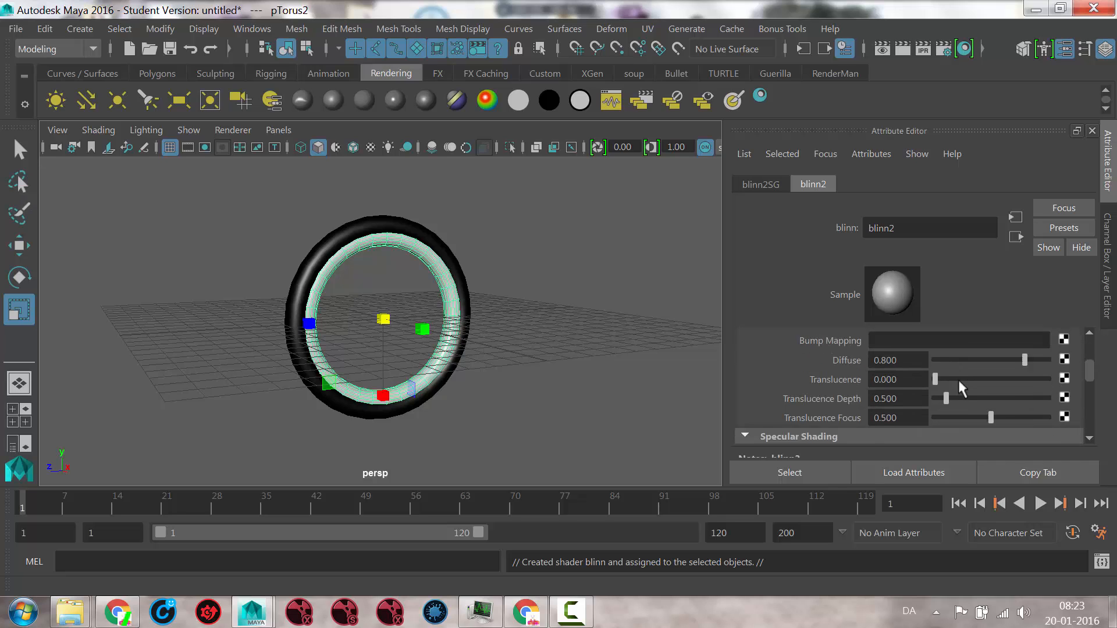
{"action": "left_click_drag", "start_coordinate": [986, 417], "coordinate": [1067, 440]}
{"action": "mouse_move", "coordinate": [489, 185]}
{"action": "left_mouse_down", "text": "alt"}
{"action": "mouse_move", "coordinate": [526, 213]}
{"action": "mouse_move", "coordinate": [487, 204]}
{"action": "left_mouse_up", "text": "alt"}
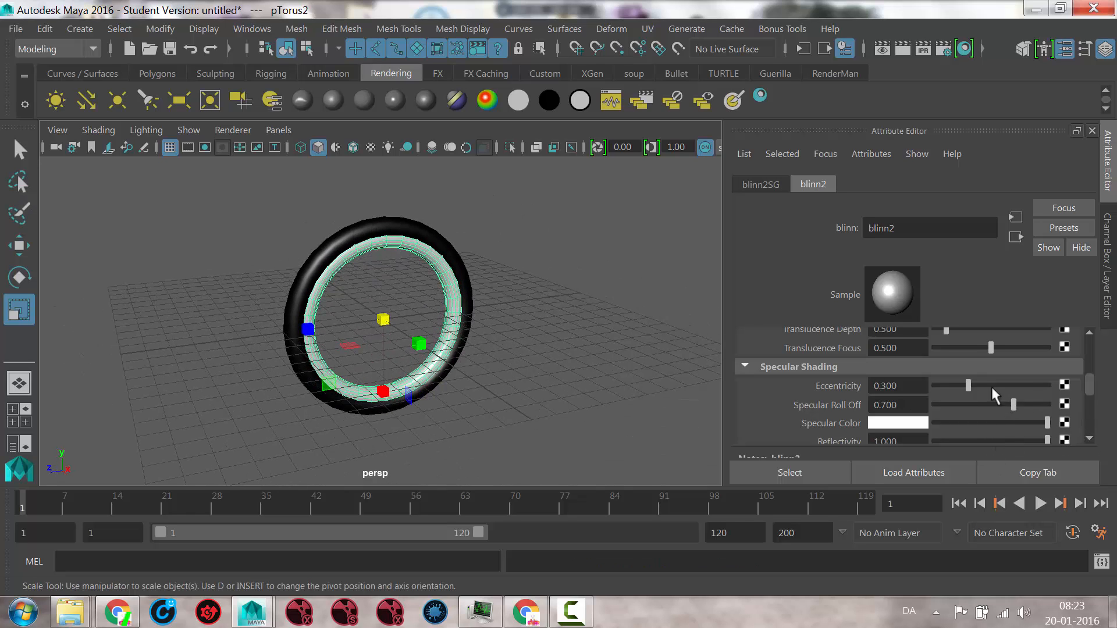
{"action": "scroll", "coordinate": [940, 346], "scroll_direction": "up", "scroll_amount": 3}
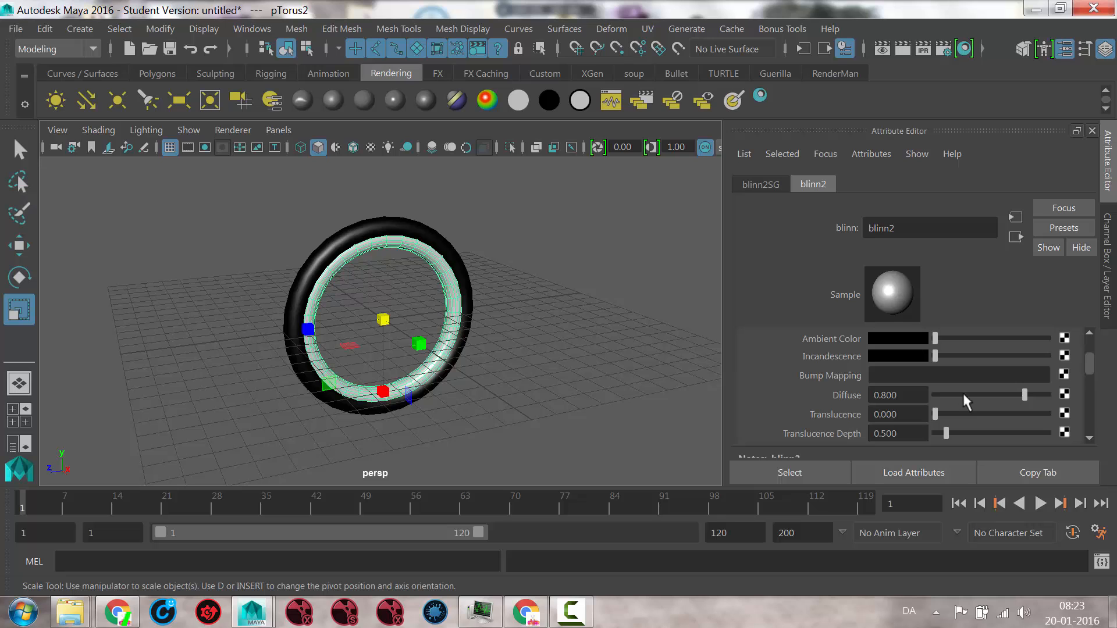
{"action": "left_click", "coordinate": [556, 287]}
{"action": "mouse_move", "coordinate": [570, 309]}
{"action": "left_mouse_down", "text": "alt"}
{"action": "mouse_move", "coordinate": [523, 295]}
{"action": "mouse_move", "coordinate": [562, 301]}
{"action": "mouse_move", "coordinate": [546, 309]}
{"action": "mouse_move", "coordinate": [566, 305]}
{"action": "left_mouse_up", "text": "alt"}
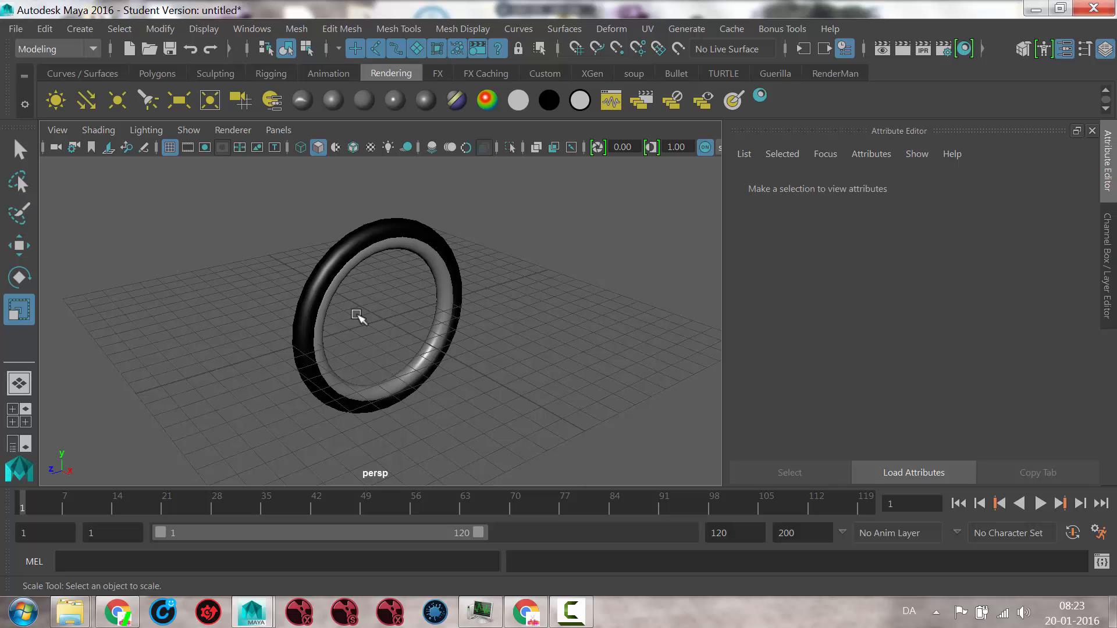
Show the Channel Box and switch the layout to the Outliner beside the perspective view
{"action": "left_click", "coordinate": [1107, 255]}
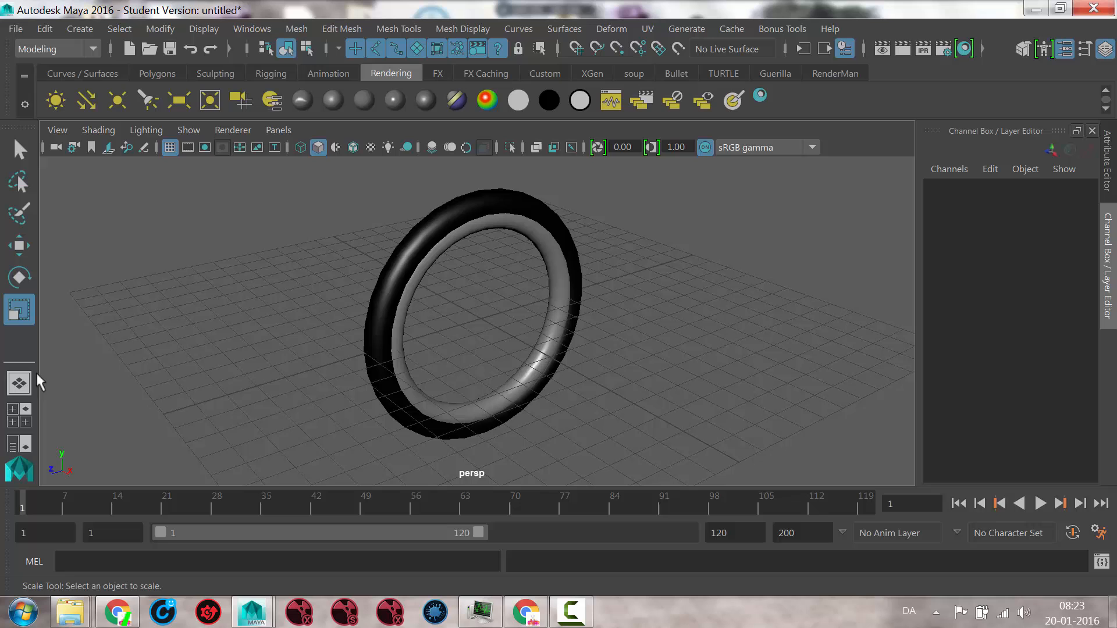
{"action": "left_click", "coordinate": [19, 445]}
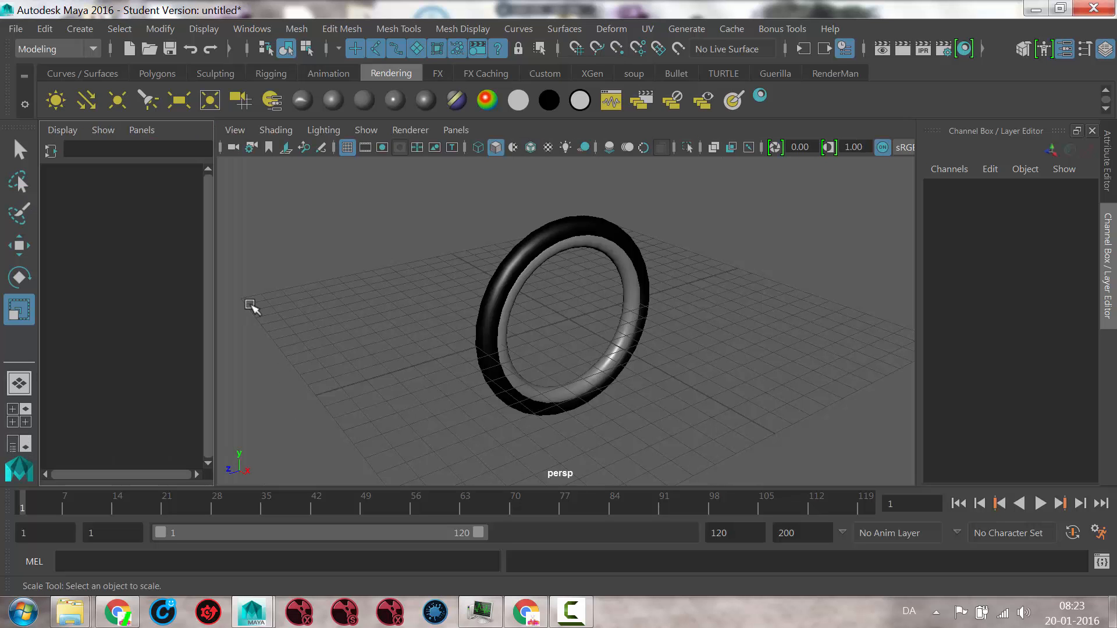
{"action": "left_click", "coordinate": [50, 153]}
{"action": "left_click", "coordinate": [545, 350]}
{"action": "left_click_drag", "start_coordinate": [545, 350], "coordinate": [503, 371], "text": "alt"}
Create a polygon cylinder at the center of the rings and set its axis subdivisions to 16
{"action": "left_click", "coordinate": [153, 72]}
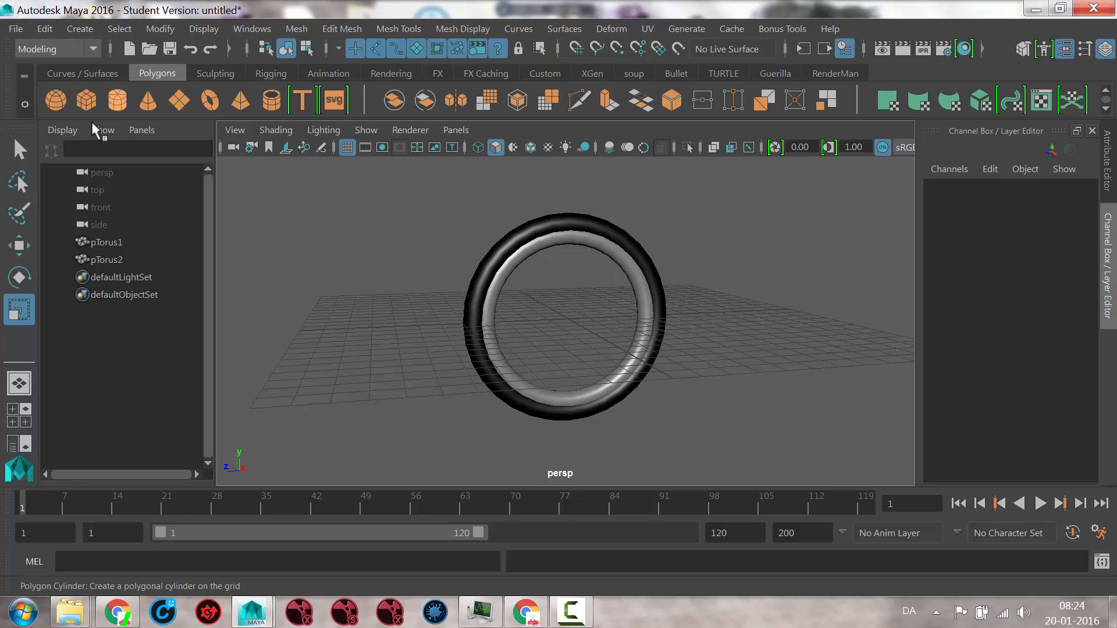
{"action": "left_click", "coordinate": [124, 107]}
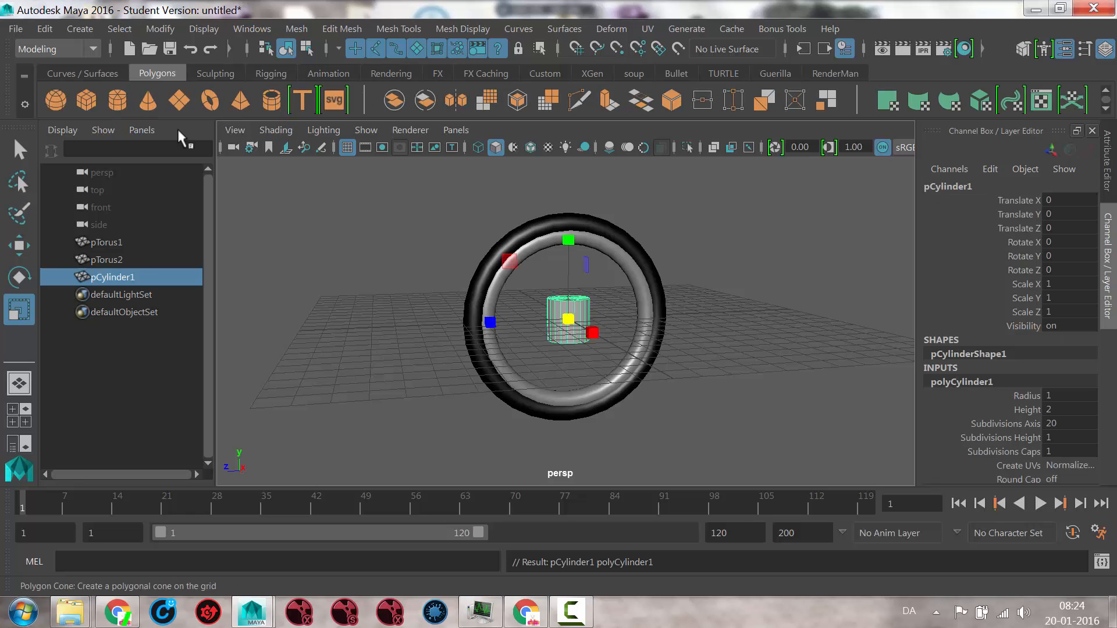
{"action": "left_click_drag", "start_coordinate": [664, 401], "coordinate": [692, 401], "text": "alt"}
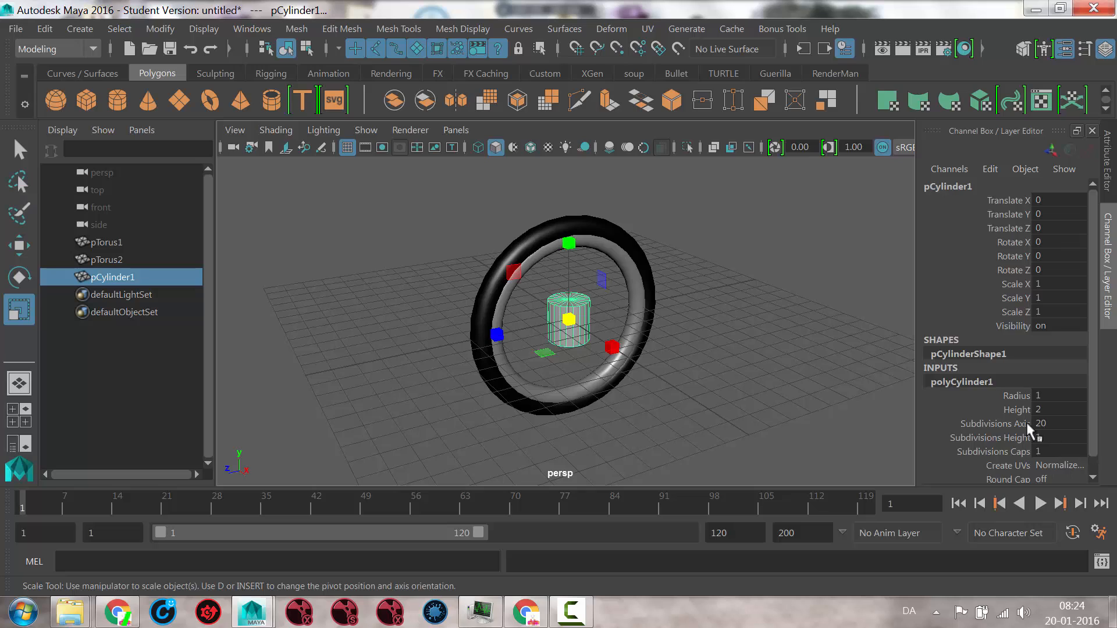
{"action": "key", "text": "Return"}
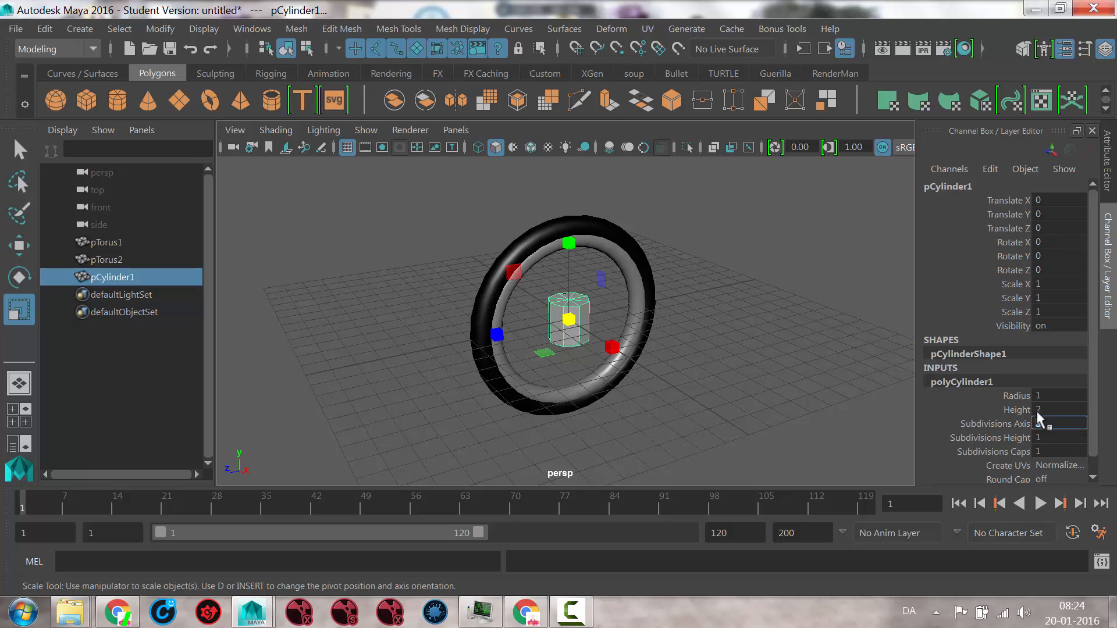
Scale the cylinder into a thin upright rod, about 0.084 in X and Z and about 1.546 in Y
{"action": "left_click_drag", "start_coordinate": [569, 320], "coordinate": [539, 324]}
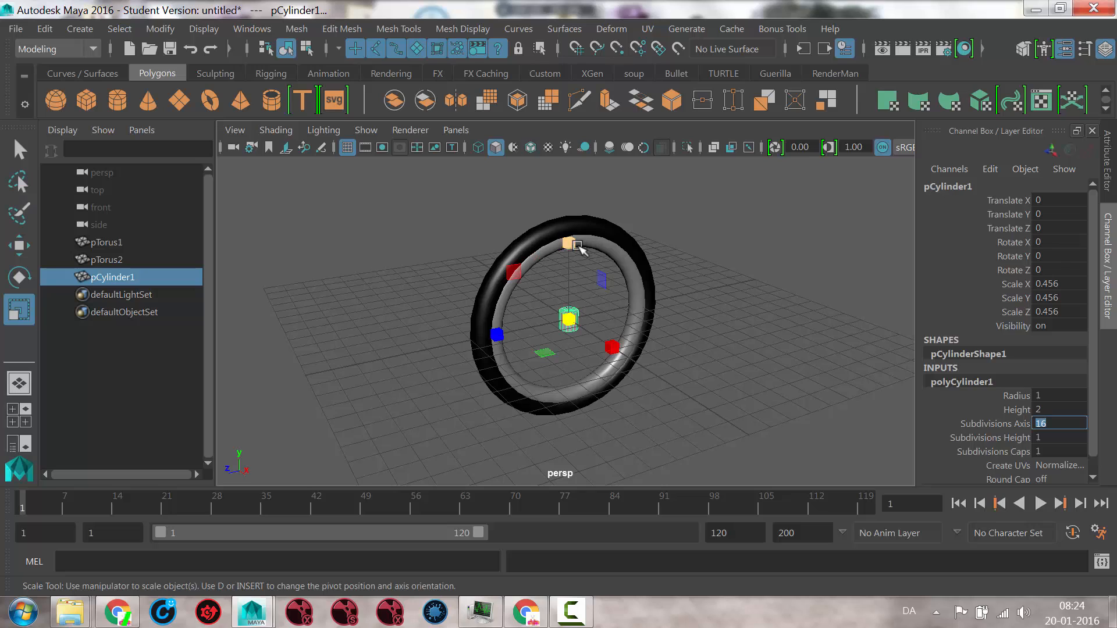
{"action": "left_click_drag", "start_coordinate": [582, 242], "coordinate": [583, 29]}
{"action": "left_click_drag", "start_coordinate": [569, 241], "coordinate": [562, 205]}
{"action": "left_click_drag", "start_coordinate": [569, 320], "coordinate": [529, 317]}
{"action": "left_click_drag", "start_coordinate": [569, 243], "coordinate": [568, 192]}
{"action": "left_click_drag", "start_coordinate": [630, 387], "coordinate": [583, 356], "text": "alt"}
{"action": "right_click_drag", "start_coordinate": [596, 369], "coordinate": [682, 383], "text": "alt"}
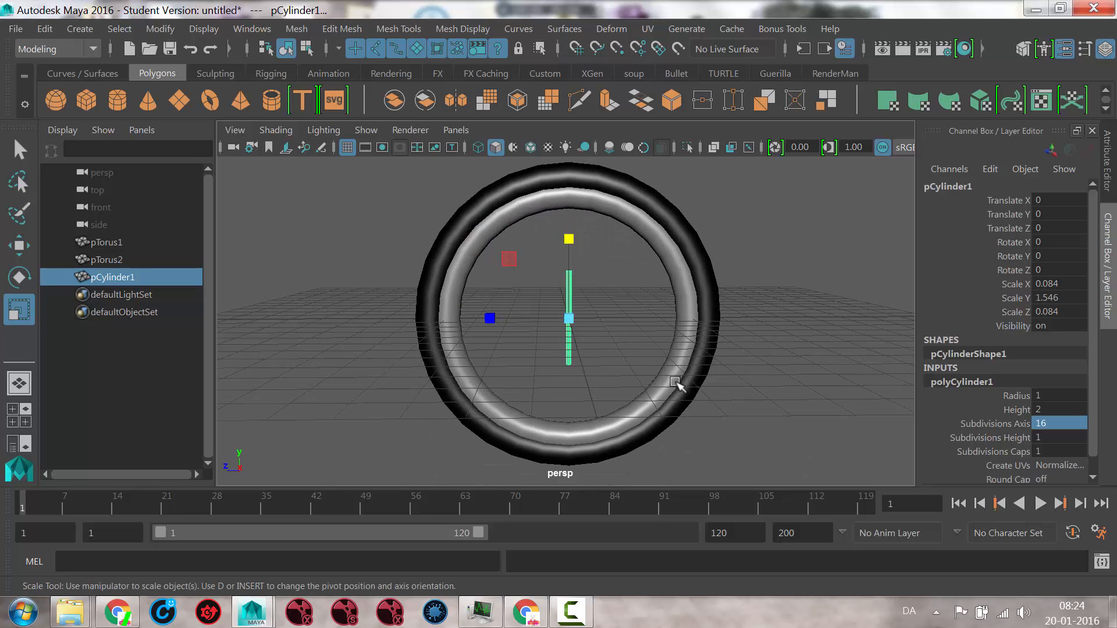
Move the rod up to about 1.858 in Y and stretch its Y scale to about 1.828 as a spoke
{"action": "key", "text": "w"}
{"action": "left_click_drag", "start_coordinate": [568, 232], "coordinate": [568, 172]}
{"action": "key", "text": "r"}
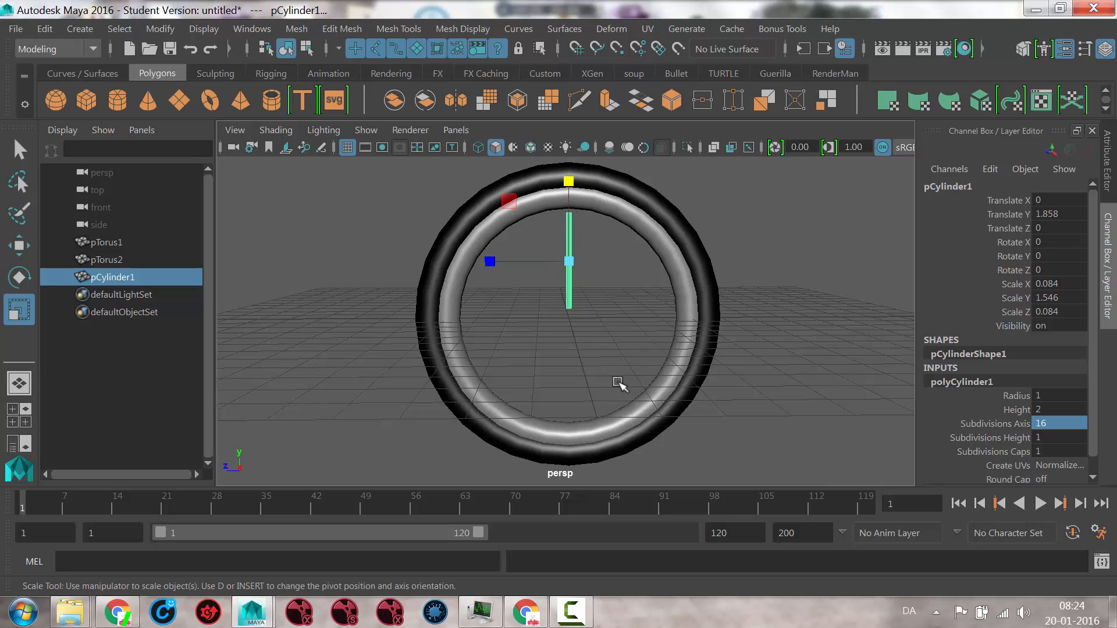
{"action": "left_click_drag", "start_coordinate": [568, 181], "coordinate": [568, 170]}
{"action": "left_click_drag", "start_coordinate": [582, 290], "coordinate": [545, 324], "text": "alt"}
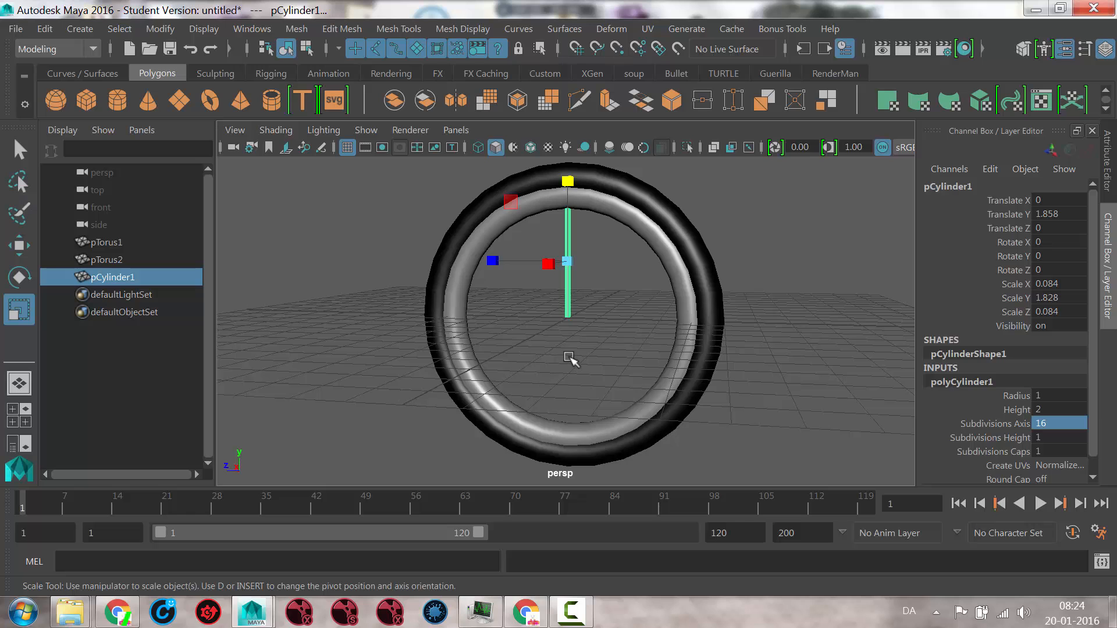
{"action": "left_click_drag", "start_coordinate": [571, 359], "coordinate": [594, 370], "text": "alt"}
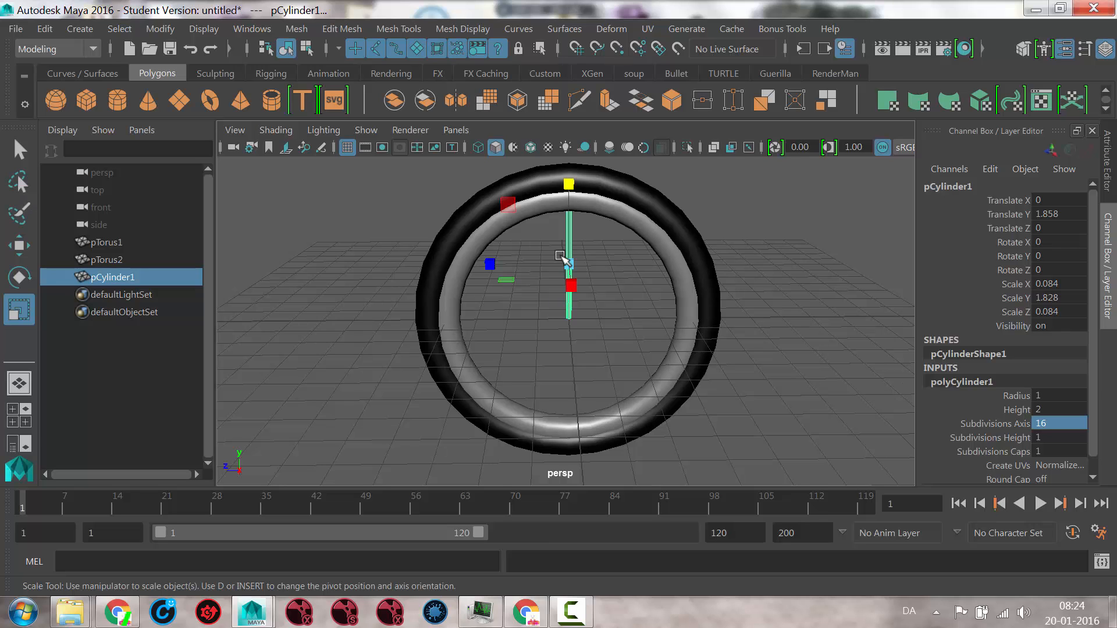
{"action": "key", "text": "e"}
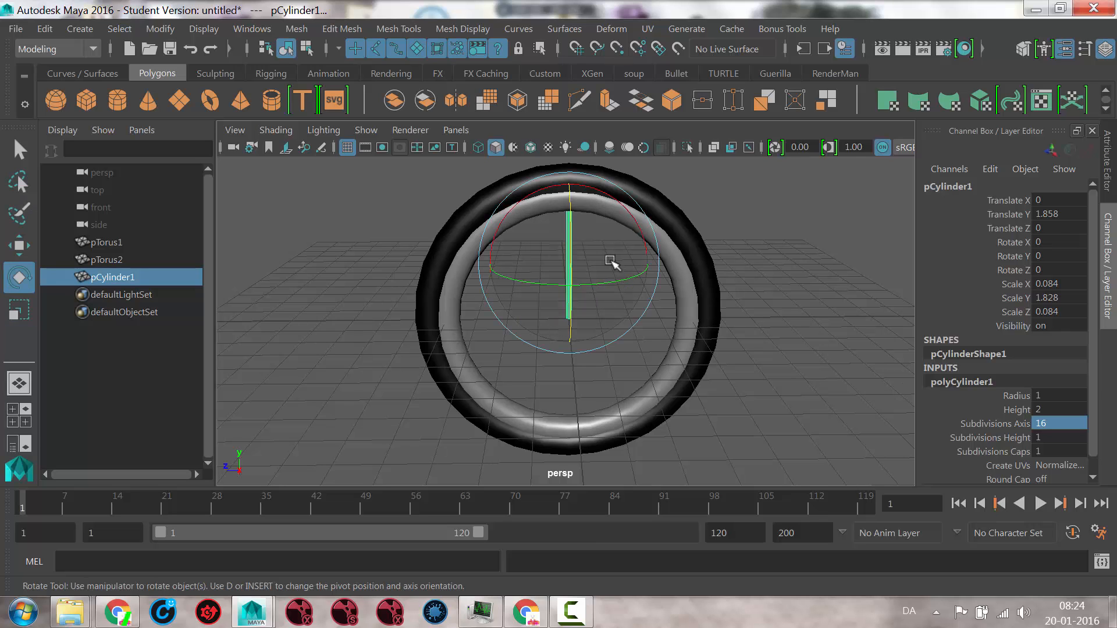
{"action": "left_click_drag", "start_coordinate": [613, 264], "coordinate": [551, 249]}
{"action": "key", "text": "ctrl+z"}
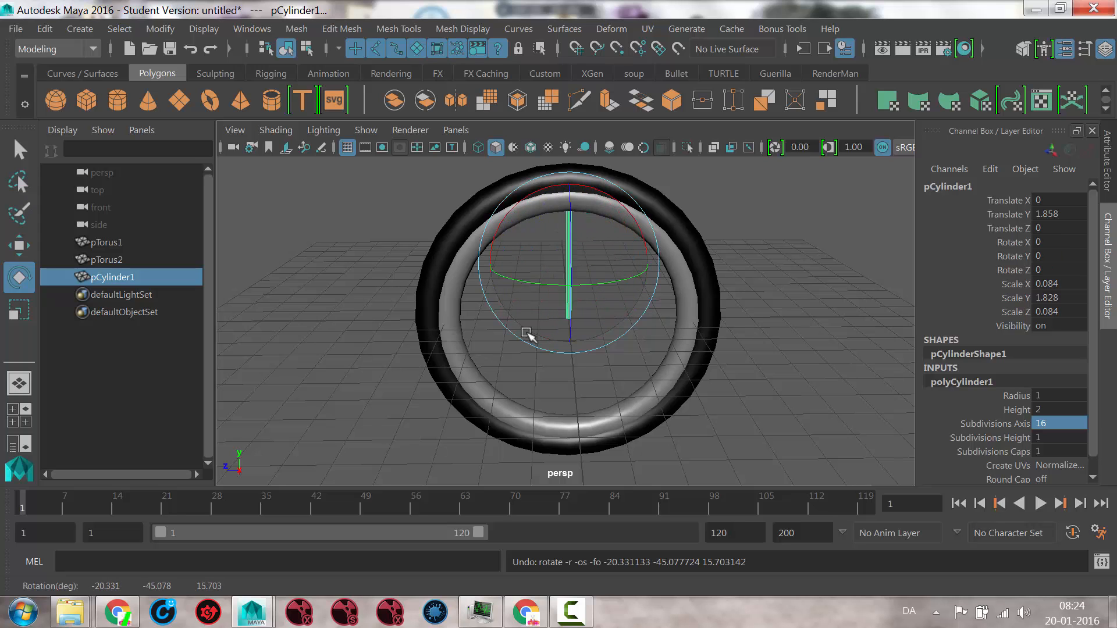
Raise the spoke slightly to about 1.889 in Y so it meets the inner ring
{"action": "left_click_drag", "start_coordinate": [542, 377], "coordinate": [576, 369], "text": "alt"}
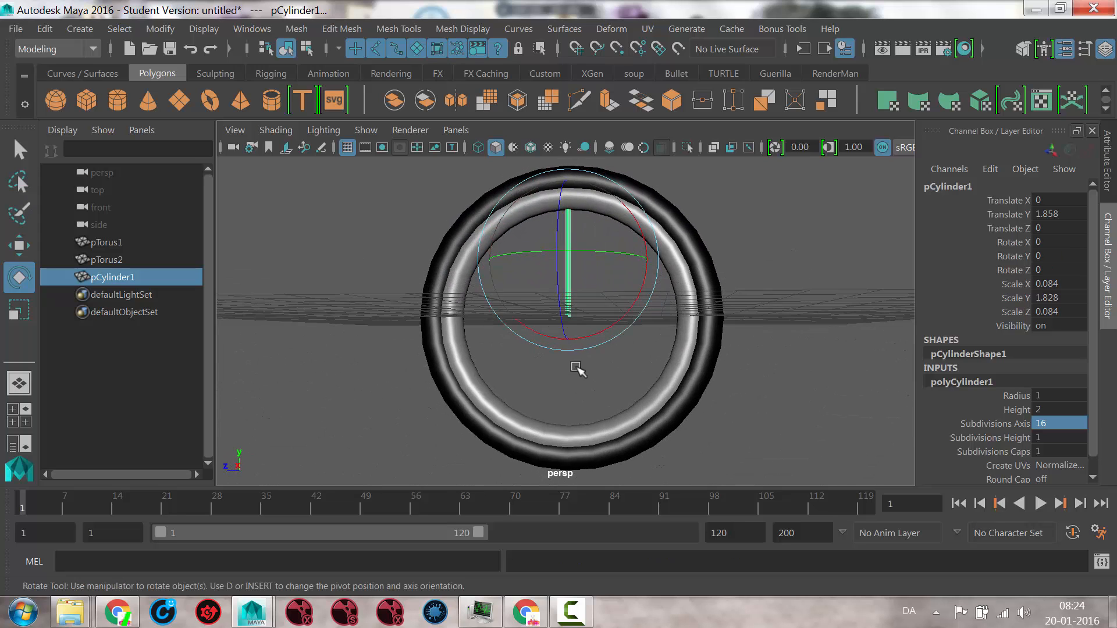
{"action": "left_click_drag", "start_coordinate": [575, 311], "coordinate": [600, 373], "text": "alt"}
{"action": "key", "text": "w"}
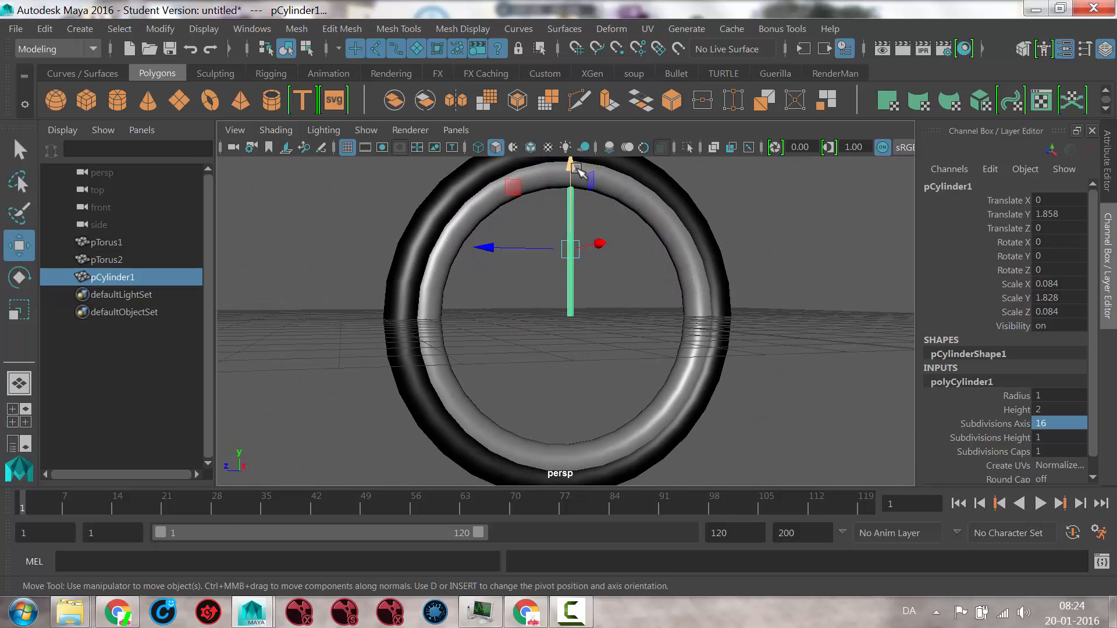
{"action": "left_click_drag", "start_coordinate": [575, 175], "coordinate": [572, 167]}
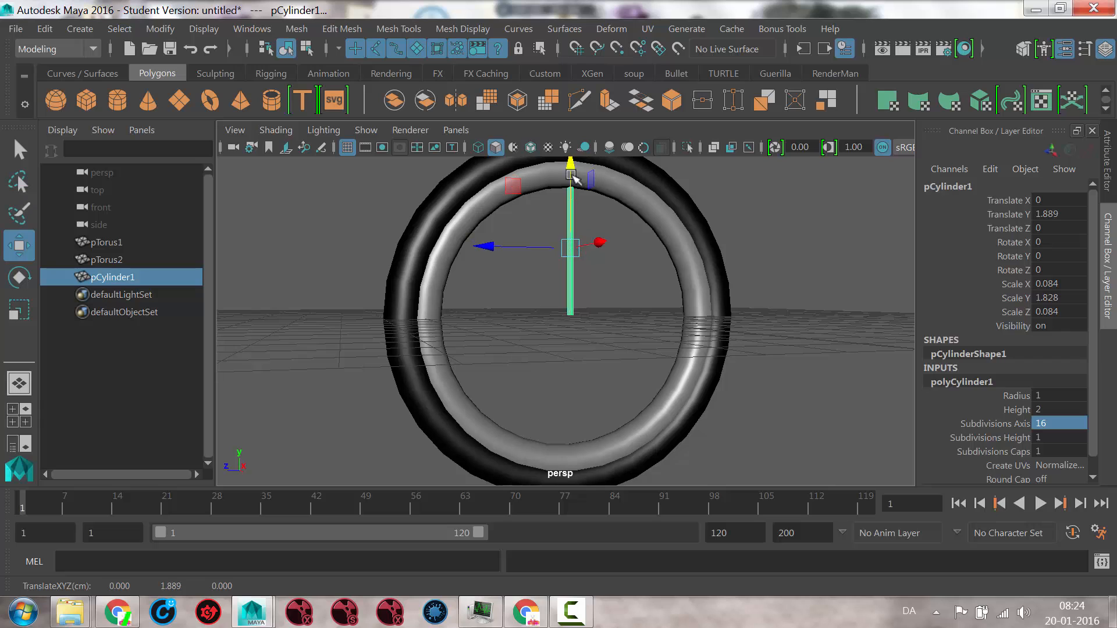
{"action": "left_click_drag", "start_coordinate": [588, 357], "coordinate": [569, 319], "text": "alt"}
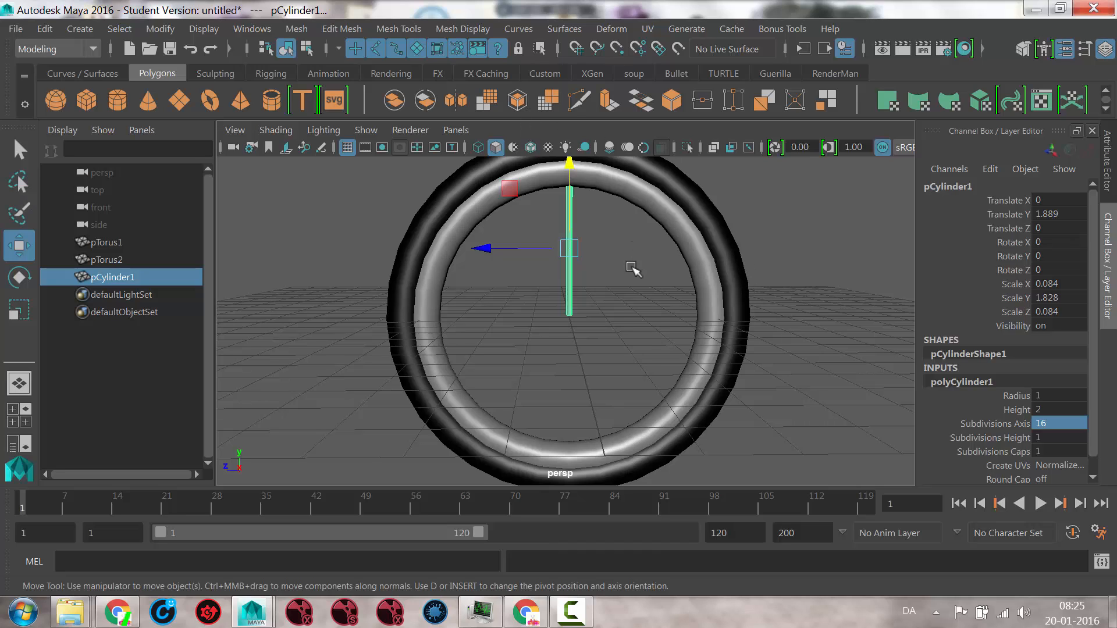
Group the spoke cylinder by itself, expand the group in the Outliner and select the group
{"action": "left_click", "coordinate": [44, 30]}
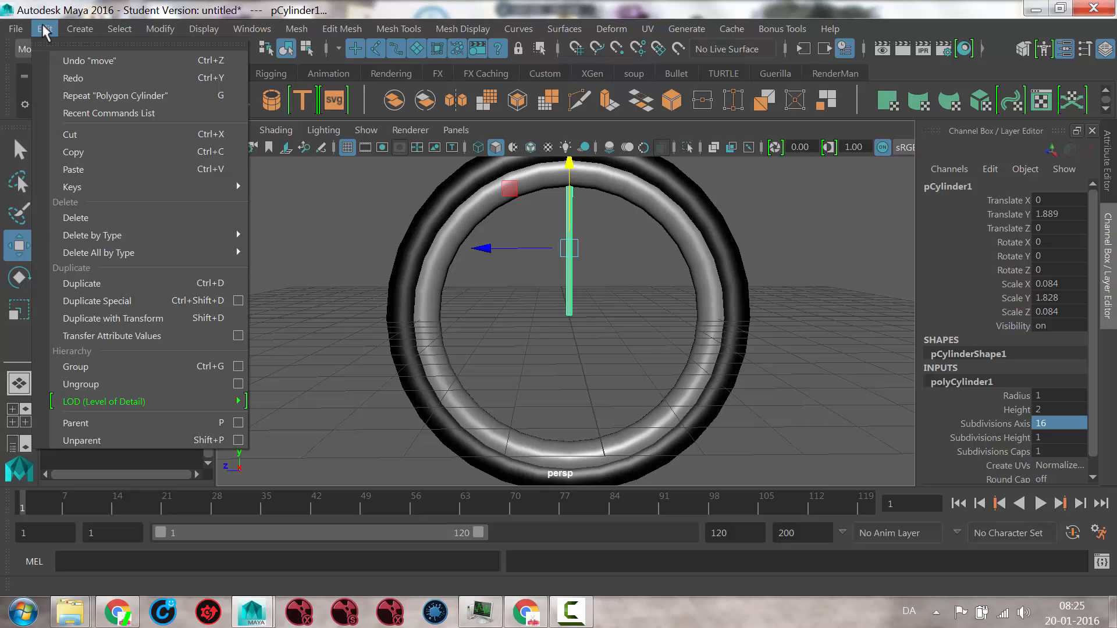
{"action": "left_click", "coordinate": [146, 3]}
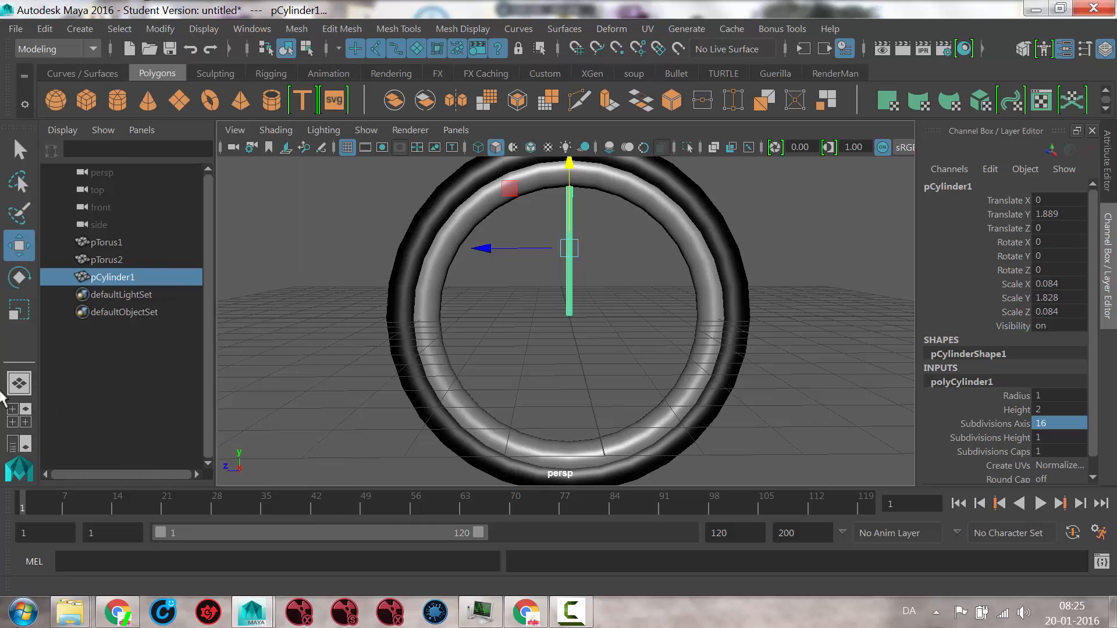
{"action": "left_click", "coordinate": [45, 28]}
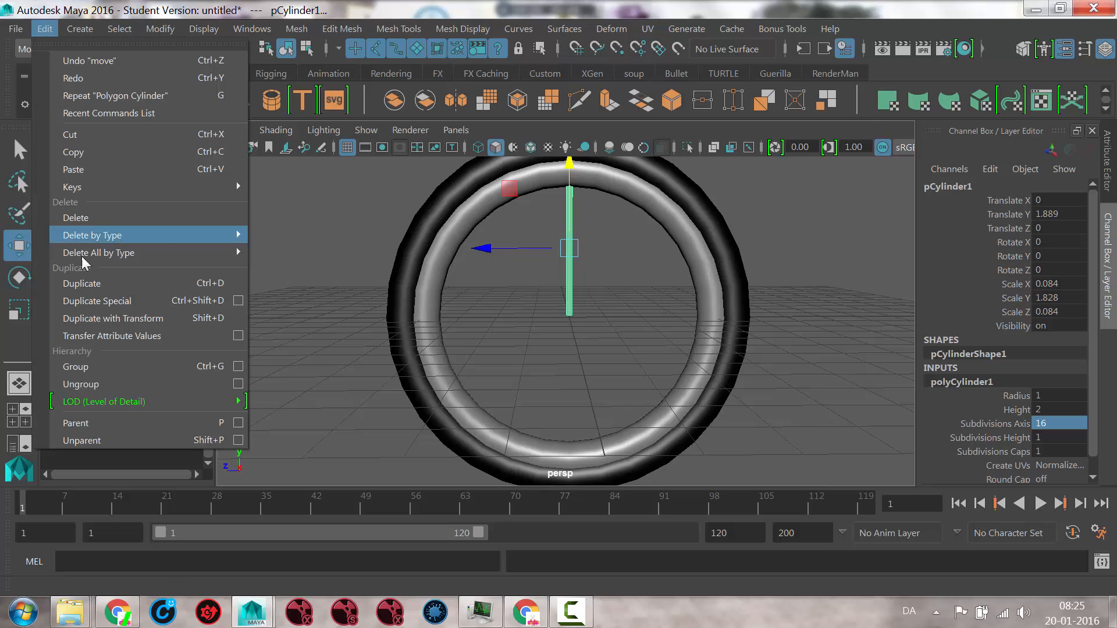
{"action": "left_click", "coordinate": [77, 372]}
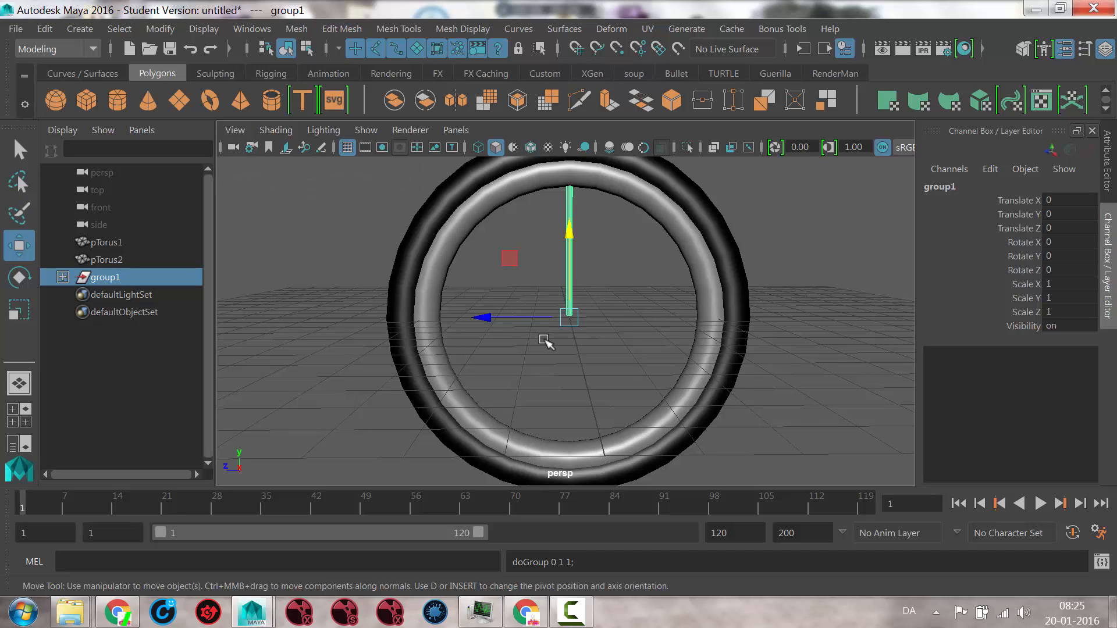
{"action": "left_click", "coordinate": [62, 277]}
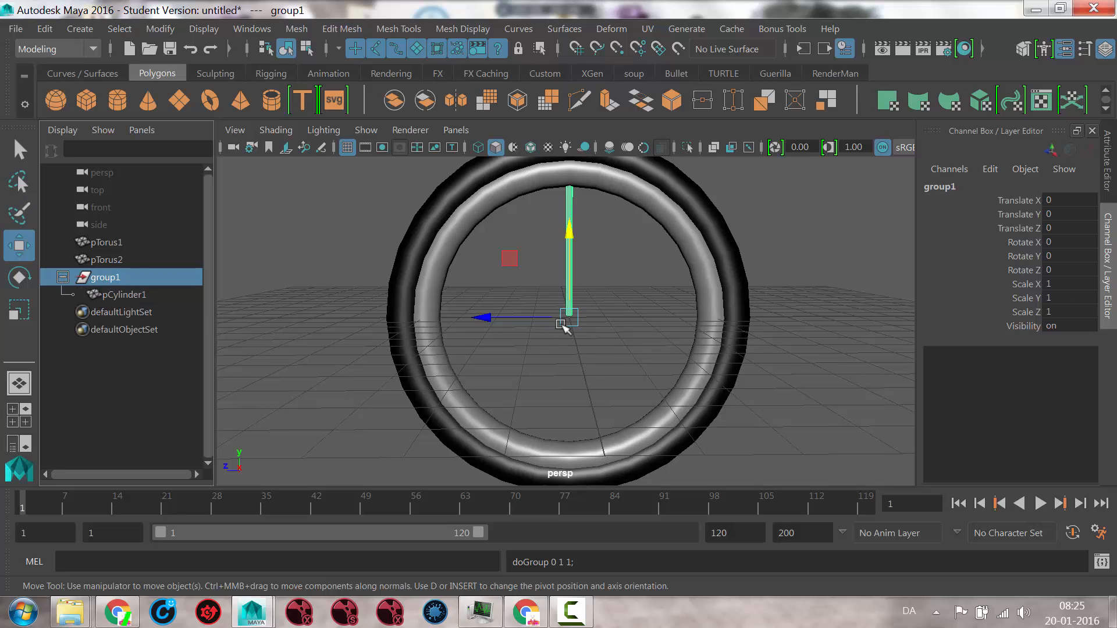
{"action": "left_click", "coordinate": [110, 296]}
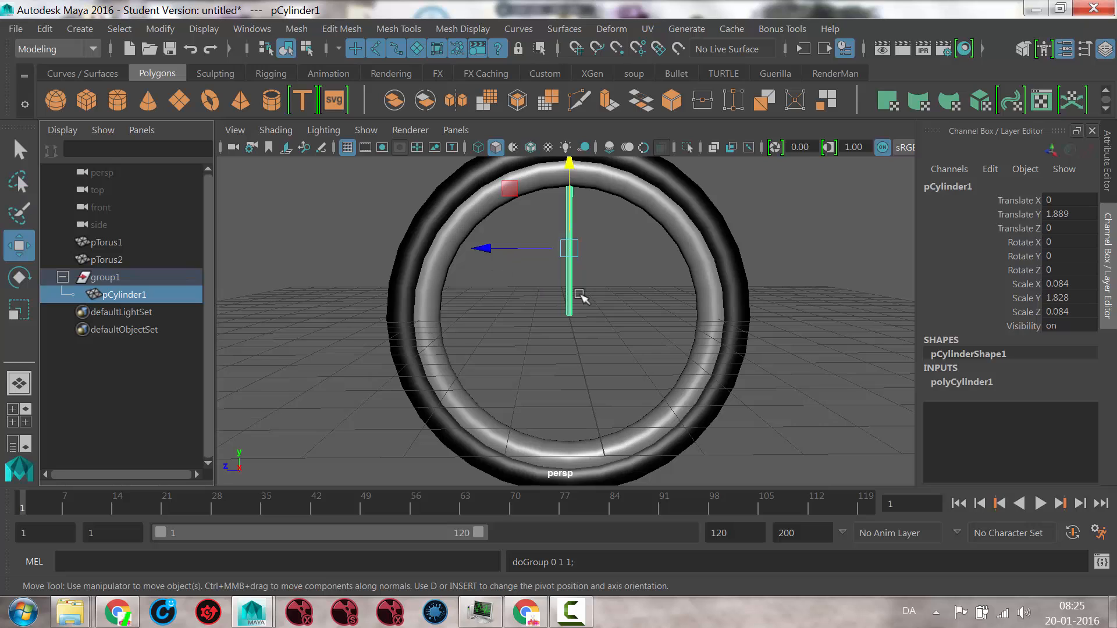
{"action": "left_click", "coordinate": [110, 279]}
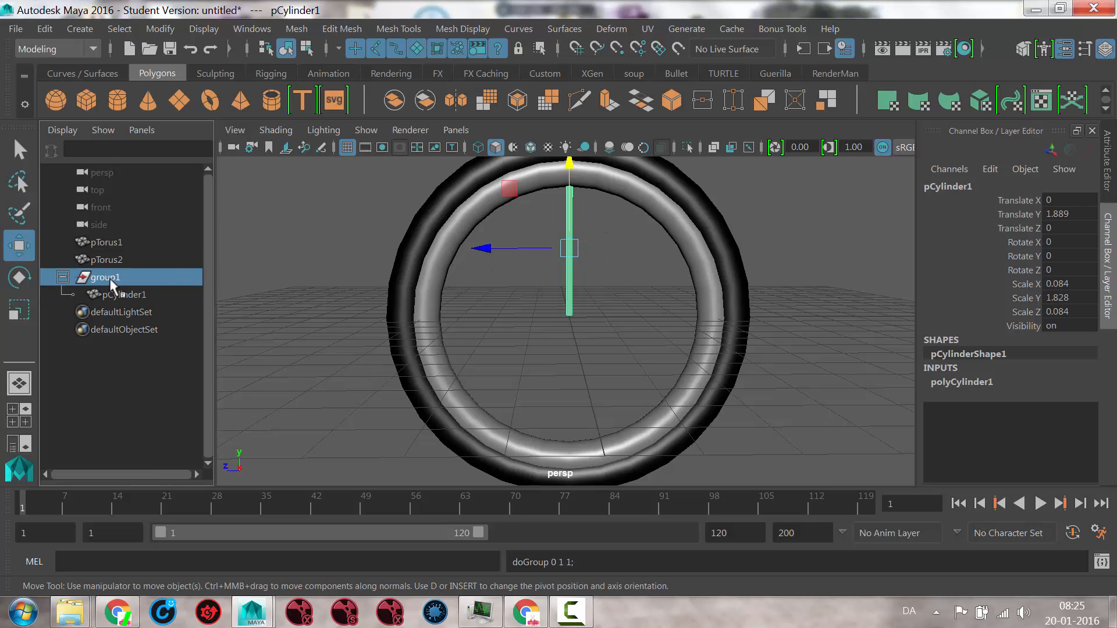
{"action": "key", "text": "e"}
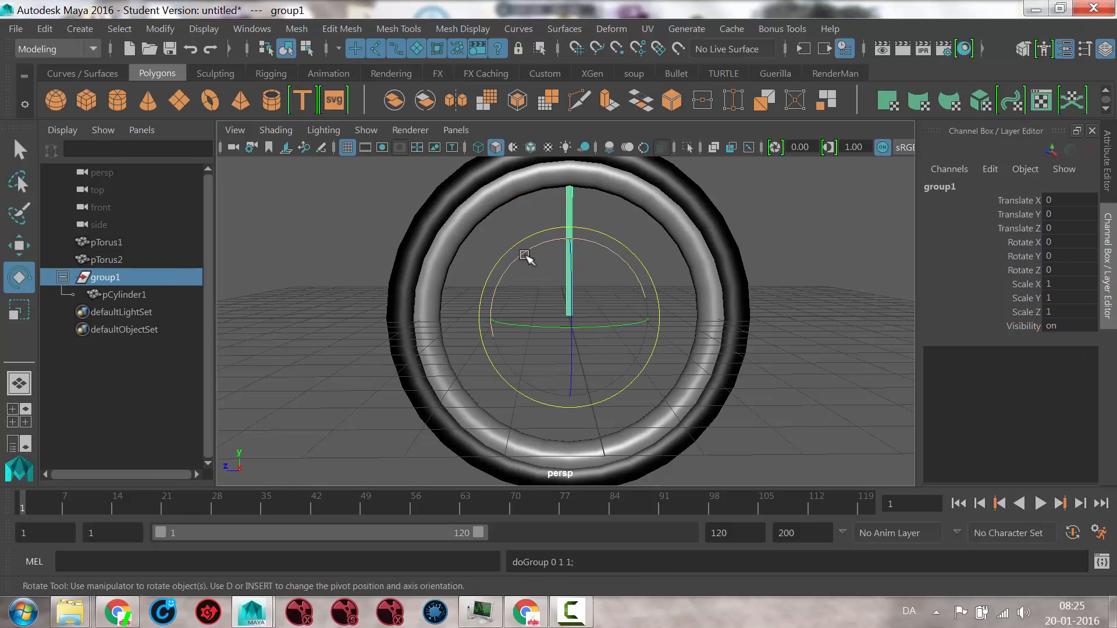
{"action": "left_click_drag", "start_coordinate": [528, 256], "coordinate": [550, 252]}
{"action": "key", "text": "ctrl+z"}
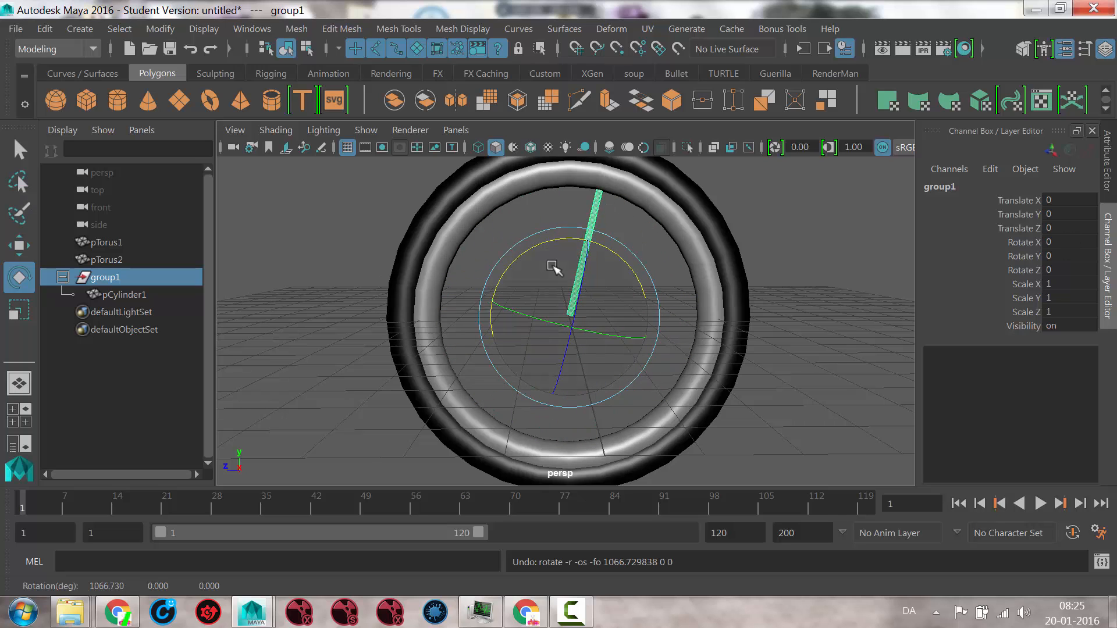
Open the Duplicate Special options for the selected spoke group and reset them to their defaults
{"action": "middle_click_drag", "start_coordinate": [309, 274], "coordinate": [347, 304], "text": "alt"}
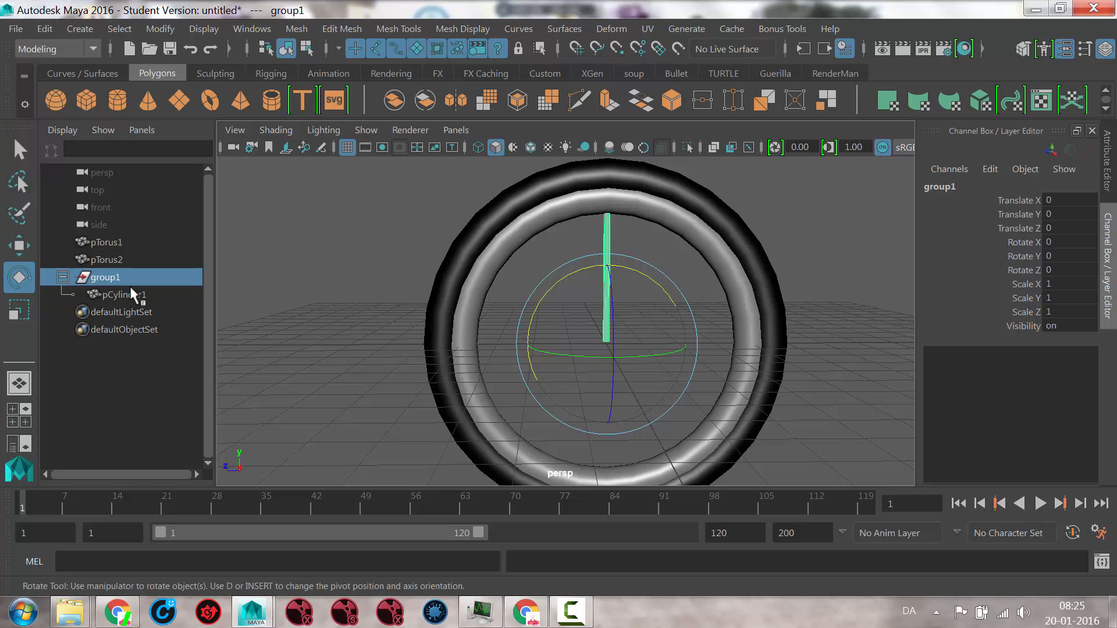
{"action": "left_click", "coordinate": [42, 30]}
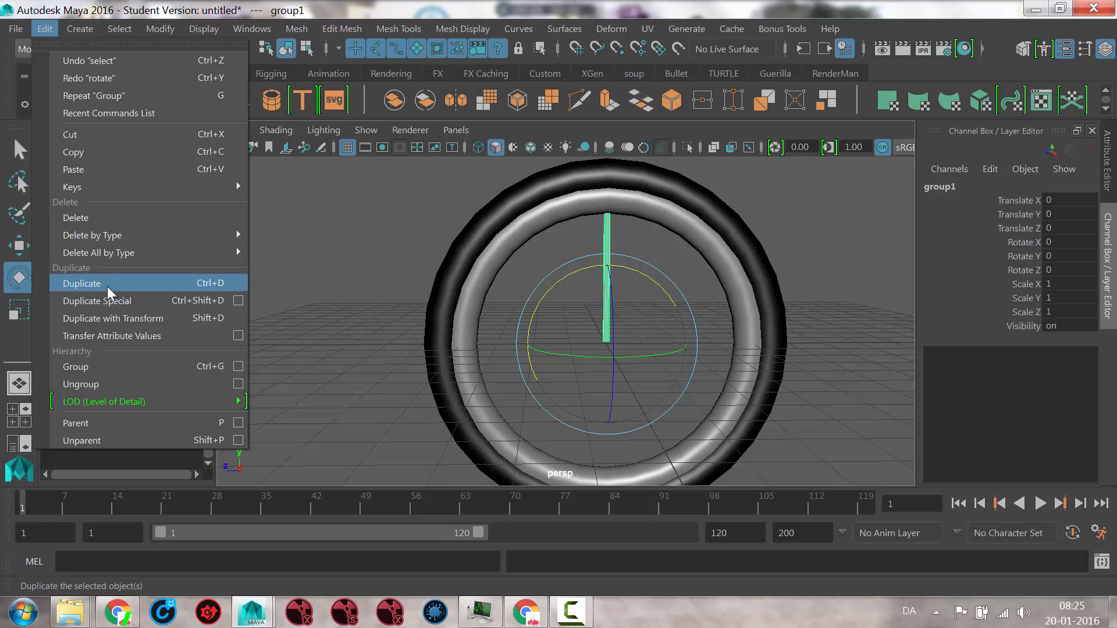
{"action": "left_click", "coordinate": [237, 300]}
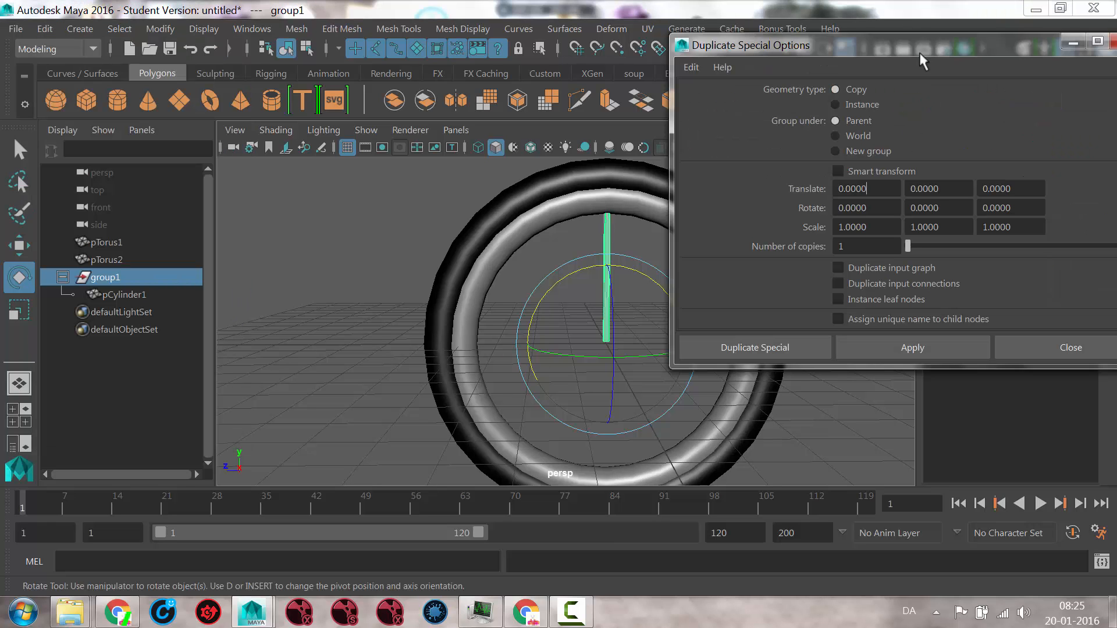
{"action": "left_click_drag", "start_coordinate": [853, 45], "coordinate": [865, 18]}
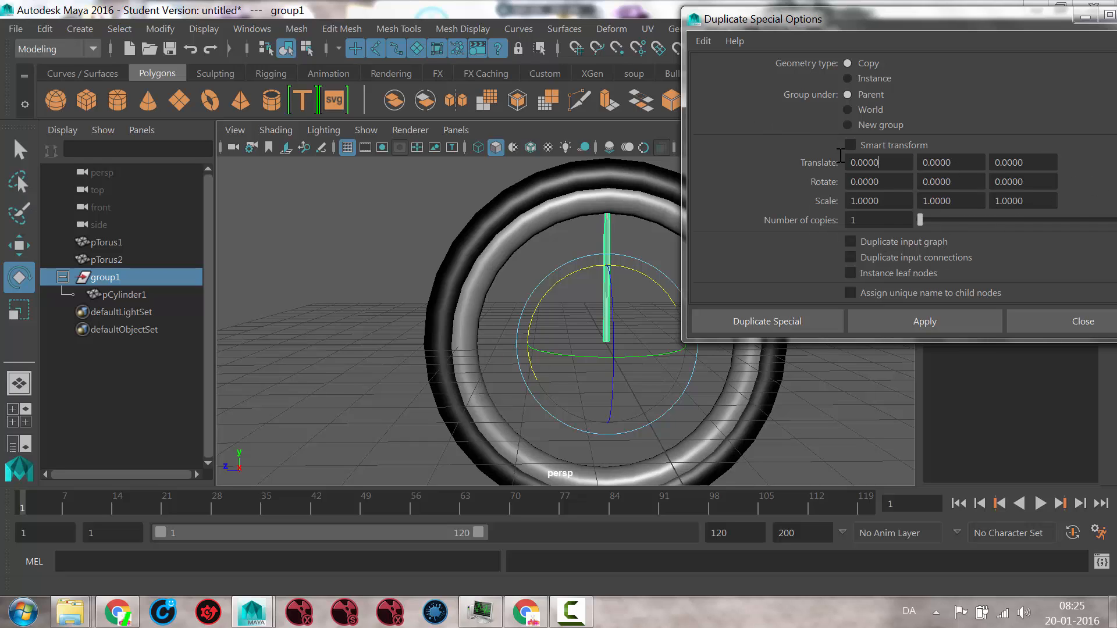
{"action": "left_click", "coordinate": [702, 41]}
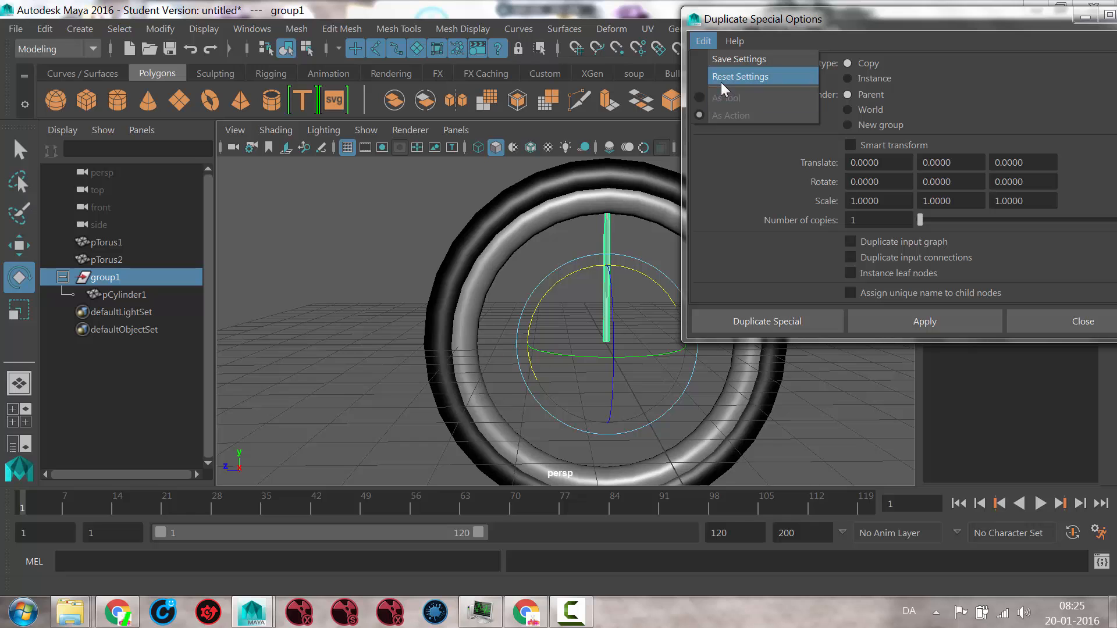
{"action": "left_click", "coordinate": [721, 78]}
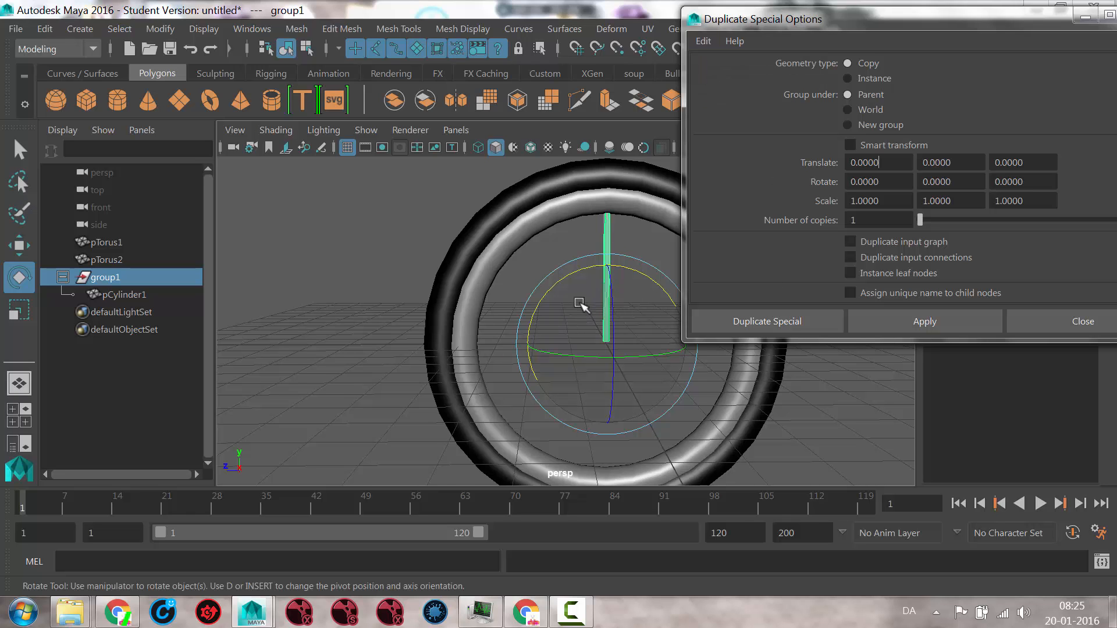
Try rotating the spoke group about 15.9 degrees around its X axis, and undo the rotation
{"action": "left_click_drag", "start_coordinate": [576, 304], "coordinate": [489, 289], "text": "alt"}
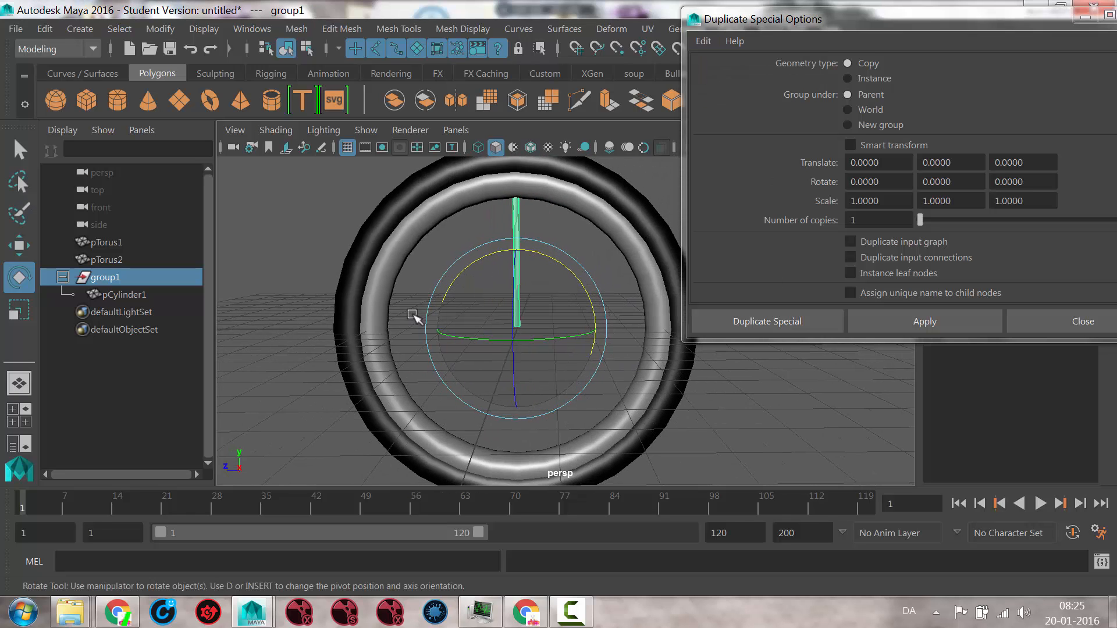
{"action": "left_click_drag", "start_coordinate": [417, 314], "coordinate": [481, 332], "text": "alt"}
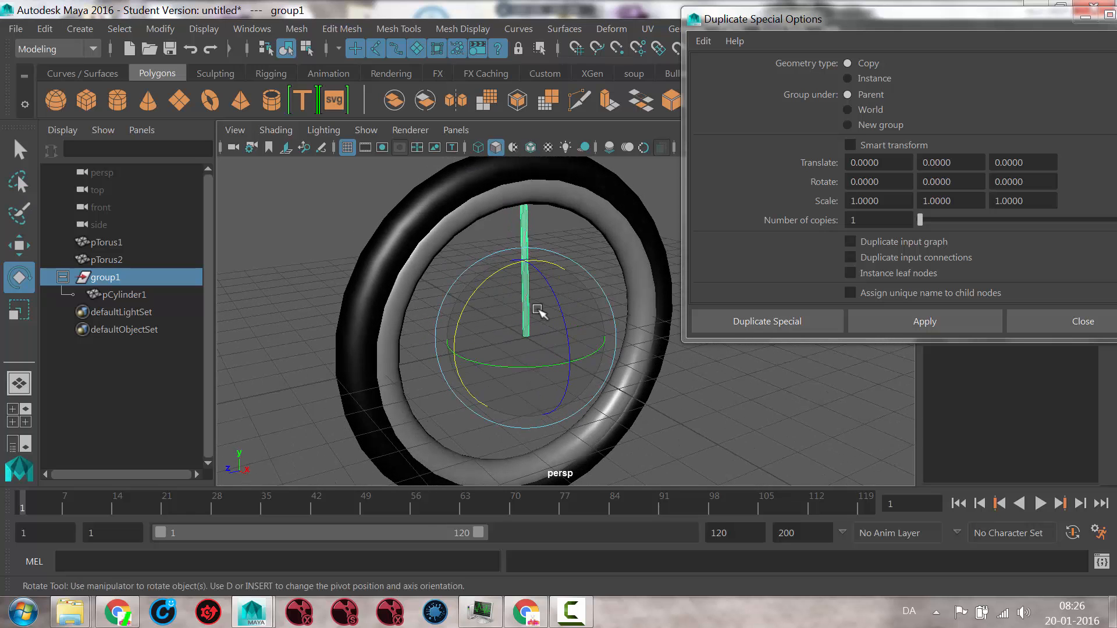
{"action": "left_click_drag", "start_coordinate": [486, 281], "coordinate": [519, 317]}
{"action": "key", "text": "ctrl+z"}
{"action": "key", "text": "ctrl+z"}
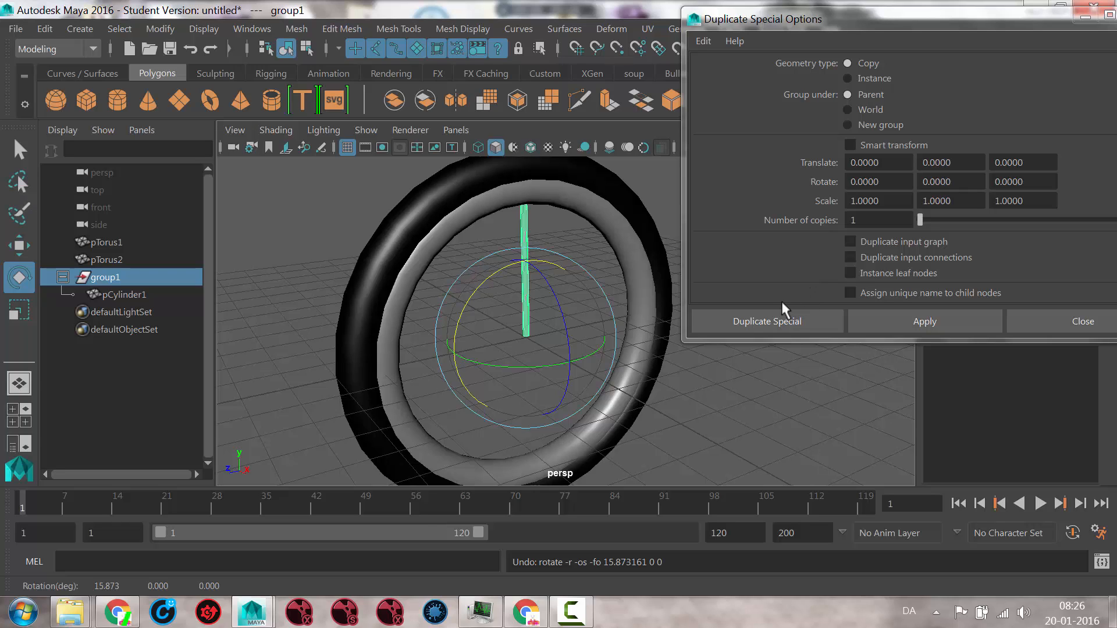
Duplicate the spoke group with 17 copies, each rotated 20 degrees around X, to fill the wheel with spokes
{"action": "left_click", "coordinate": [868, 217]}
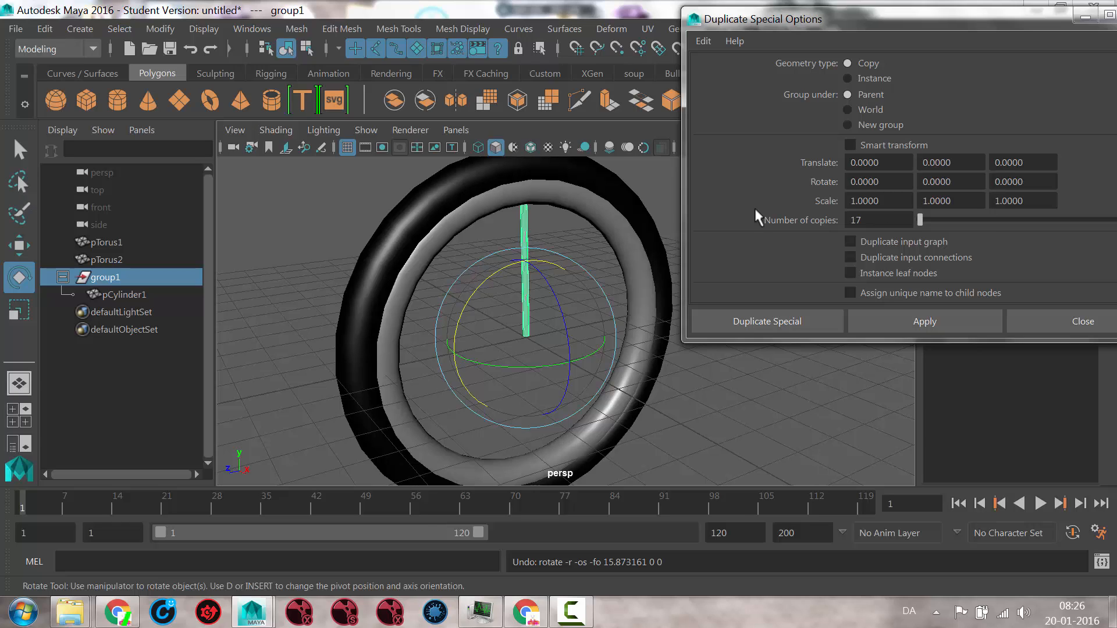
{"action": "type", "text": "7"}
{"action": "left_click", "coordinate": [890, 181]}
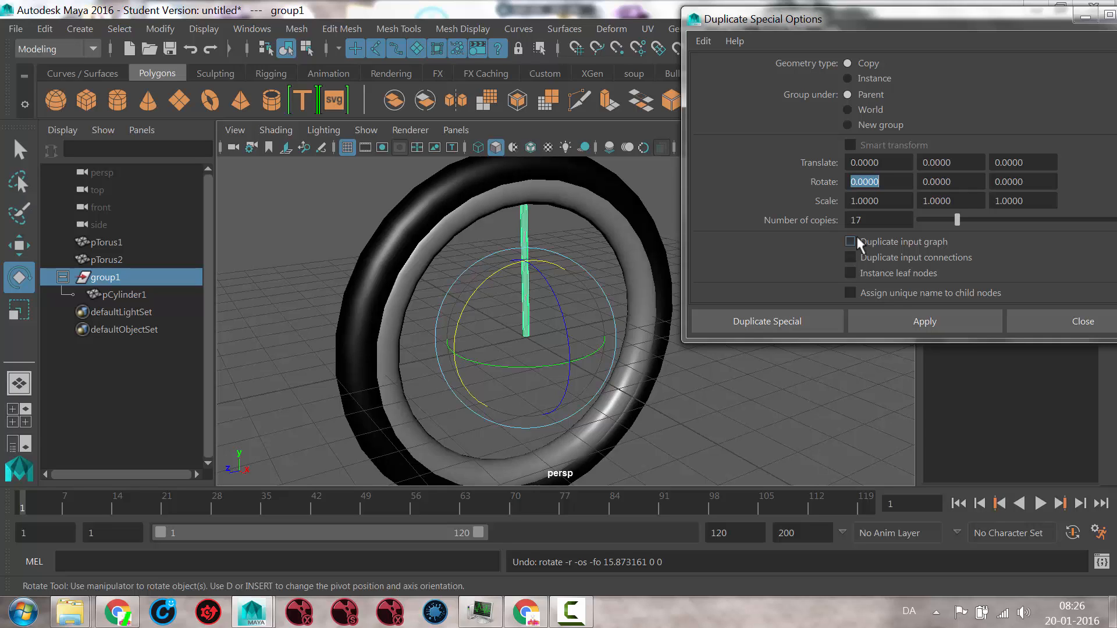
{"action": "type", "text": "20"}
{"action": "key", "text": "Tab"}
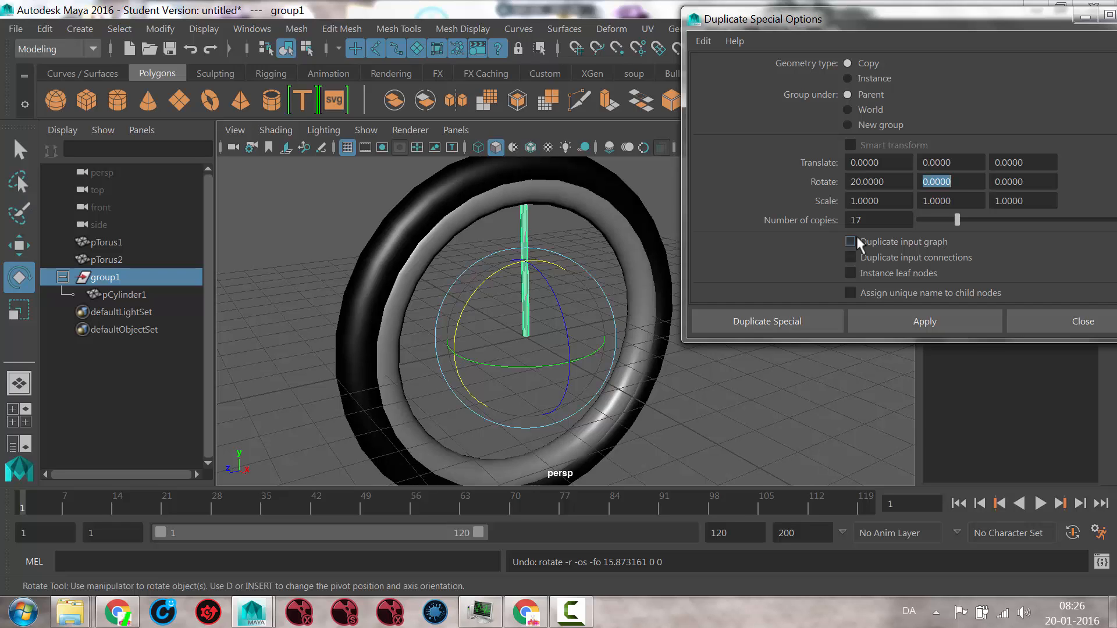
{"action": "left_click", "coordinate": [809, 320]}
{"action": "left_click_drag", "start_coordinate": [620, 311], "coordinate": [553, 261], "text": "alt"}
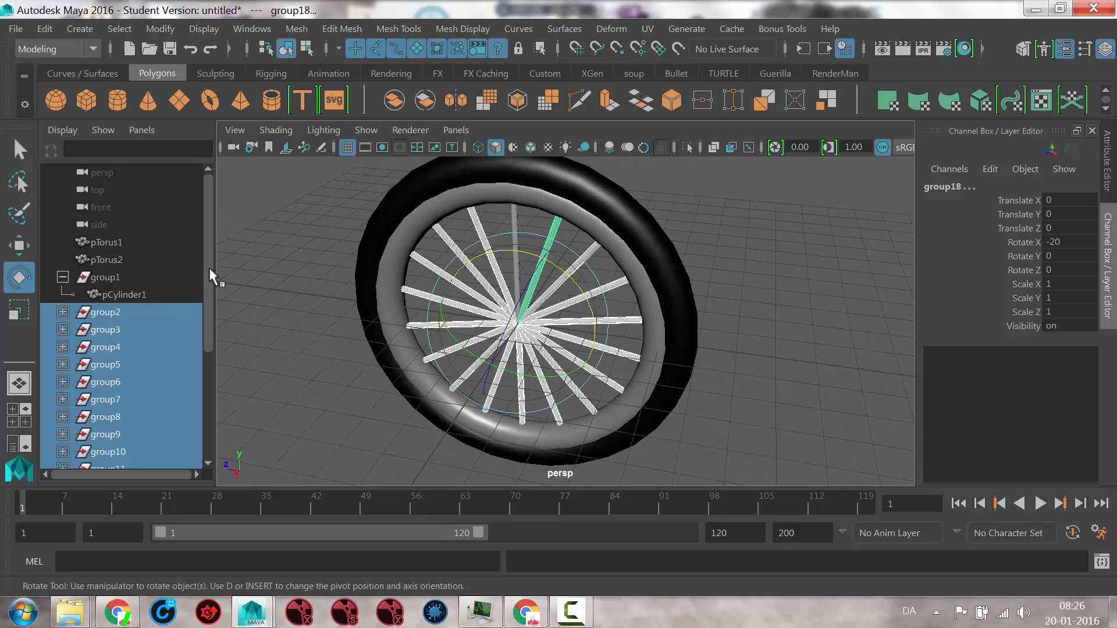
Group group1 through group18 together and rename the new group spokes1
{"action": "left_click_drag", "start_coordinate": [208, 266], "coordinate": [213, 285]}
{"action": "middle_click_drag", "start_coordinate": [527, 323], "coordinate": [585, 280], "text": "alt"}
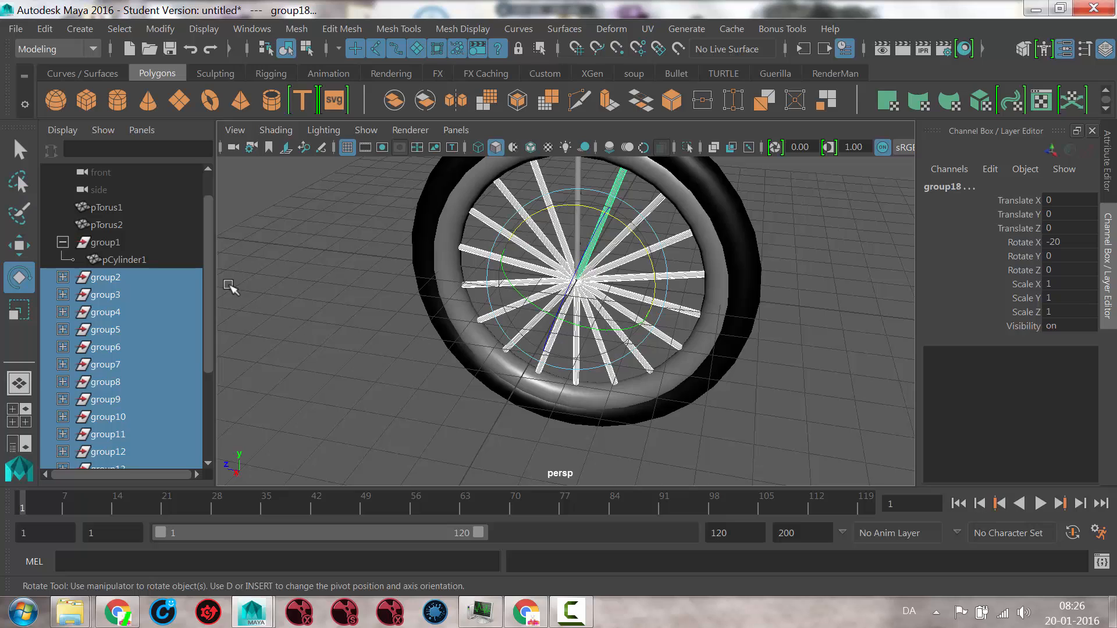
{"action": "left_click", "coordinate": [63, 242]}
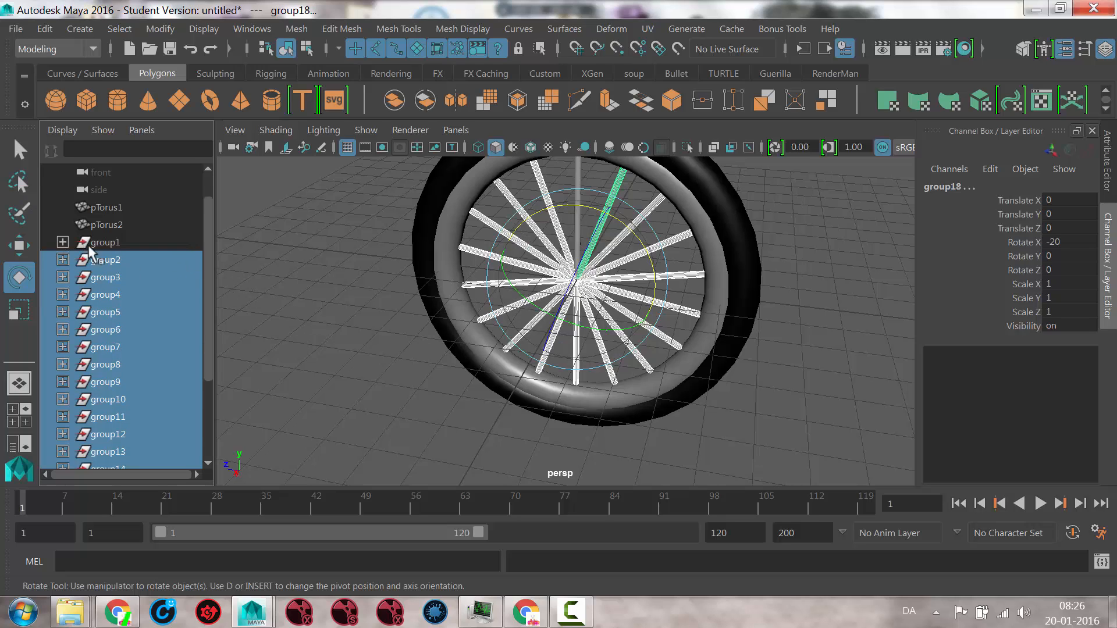
{"action": "left_click", "coordinate": [99, 242]}
{"action": "left_click_drag", "start_coordinate": [205, 285], "coordinate": [205, 347]}
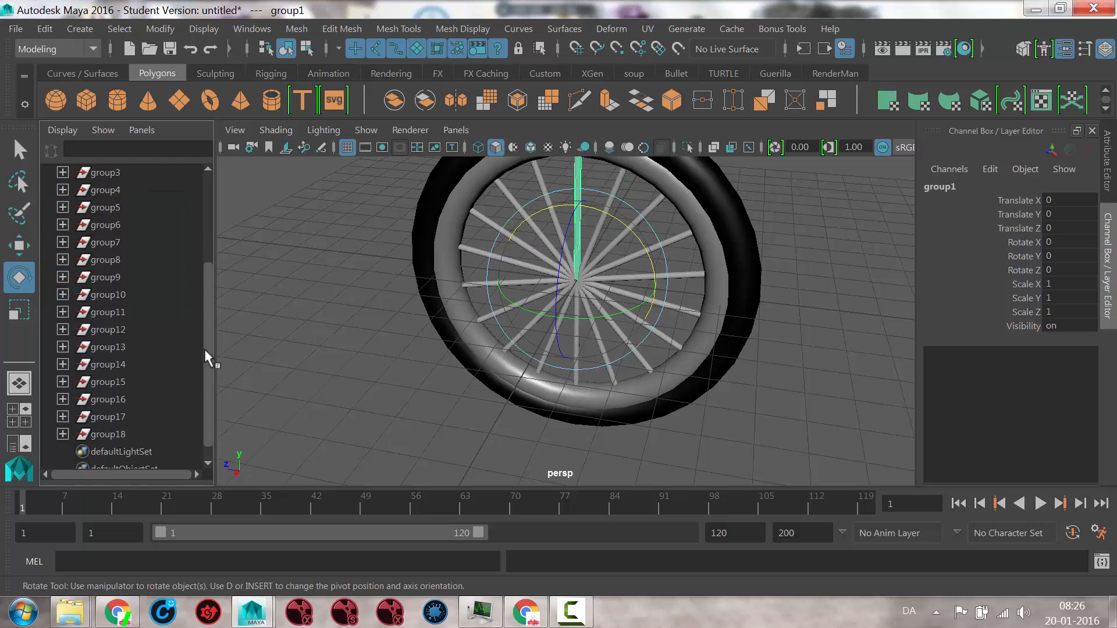
{"action": "left_click", "coordinate": [110, 416], "text": "shift"}
{"action": "key", "text": "ctrl+shift+d"}
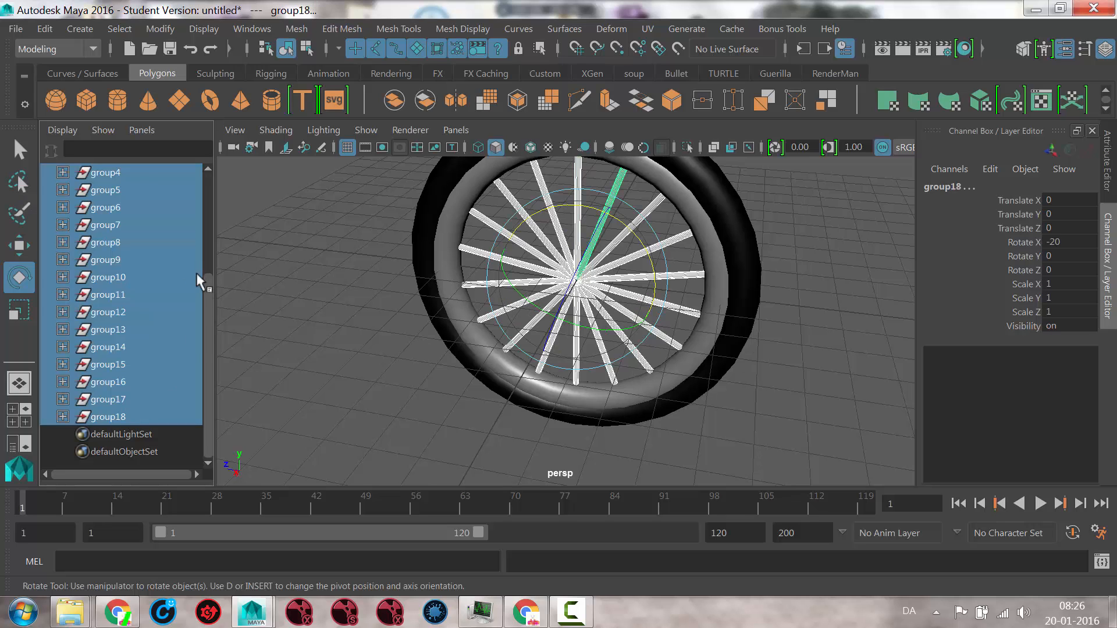
{"action": "left_click", "coordinate": [45, 28]}
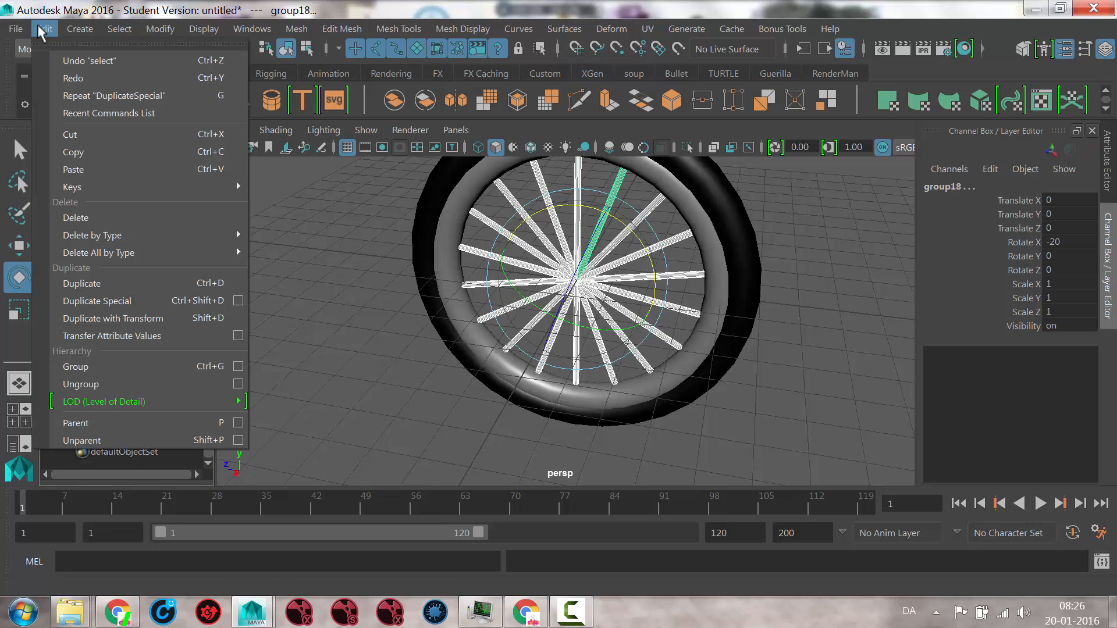
{"action": "left_click", "coordinate": [124, 367]}
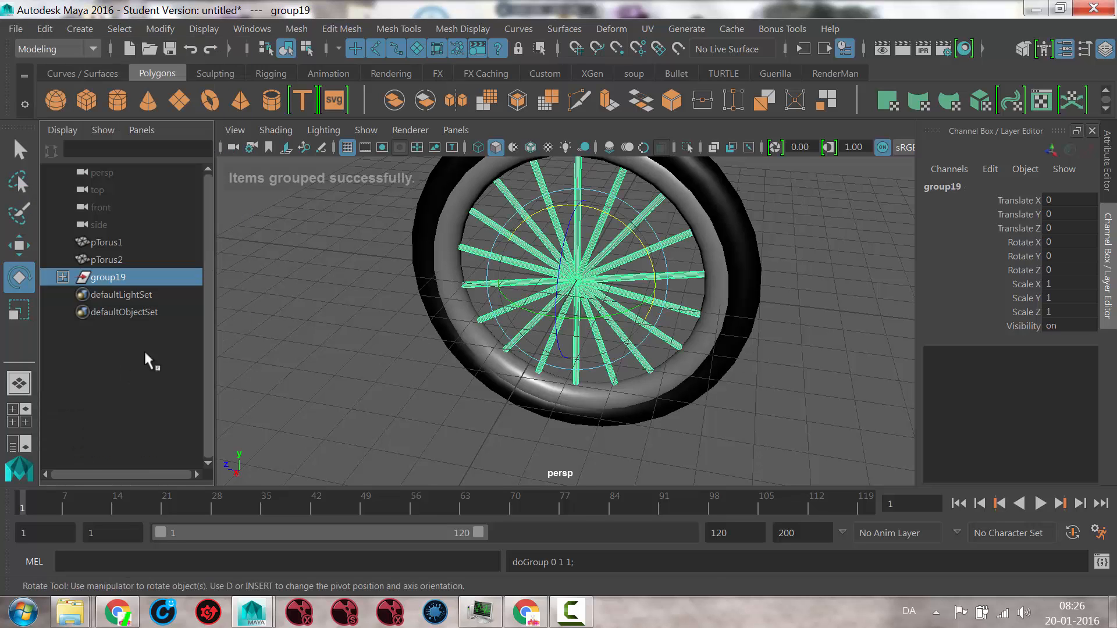
{"action": "double_click", "coordinate": [101, 278]}
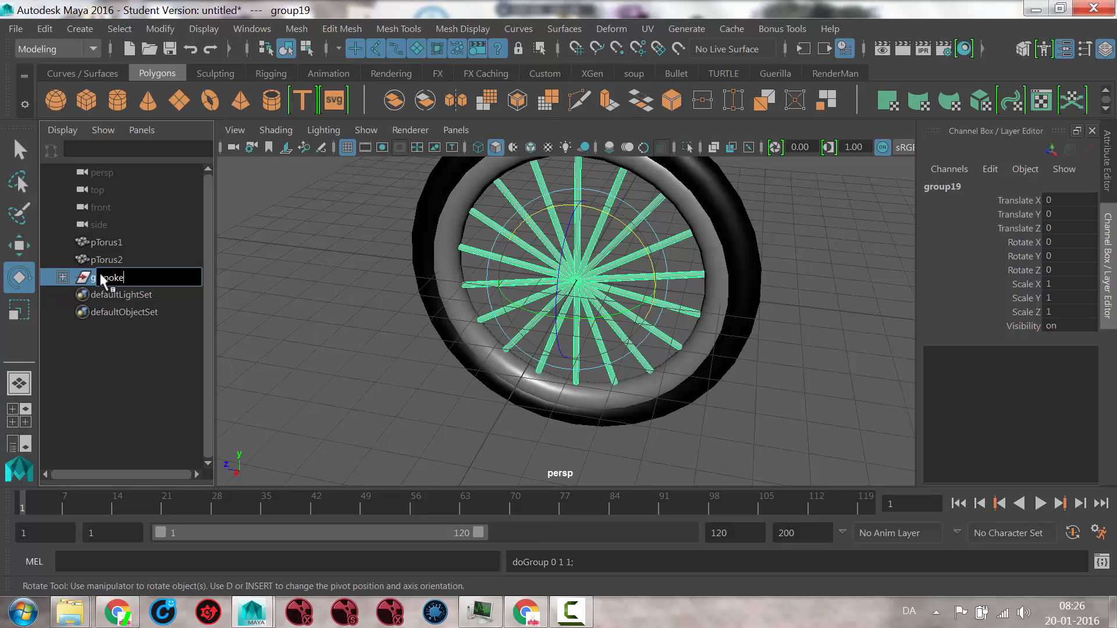
{"action": "key", "text": "Return"}
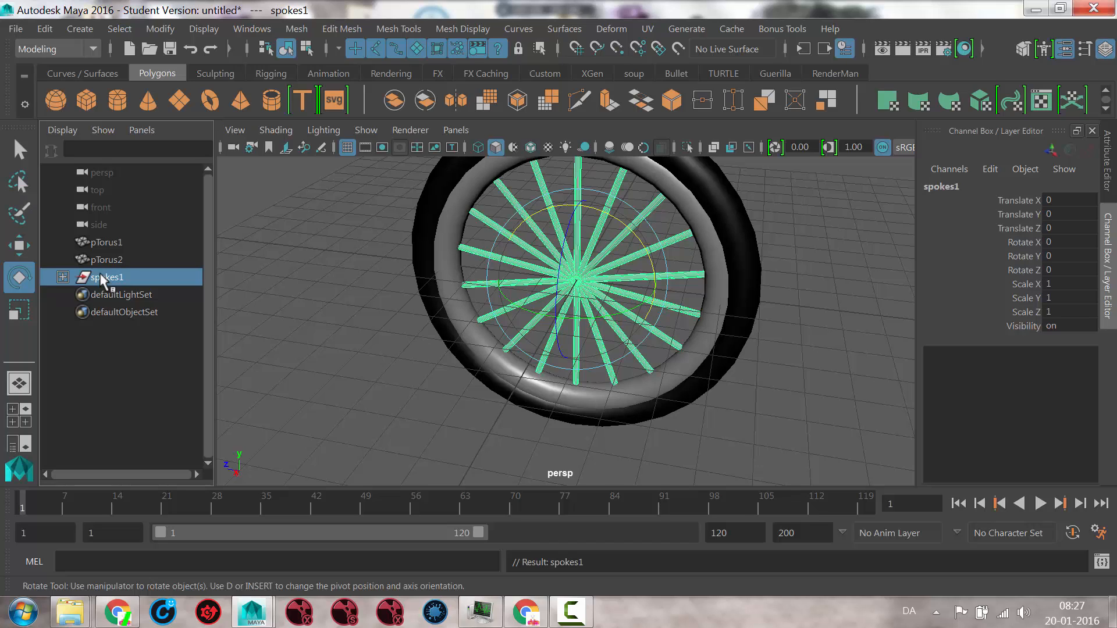
Expand spokes1 in the Outliner and select all the spoke groups inside it, from group1 to group18
{"action": "left_click", "coordinate": [62, 276]}
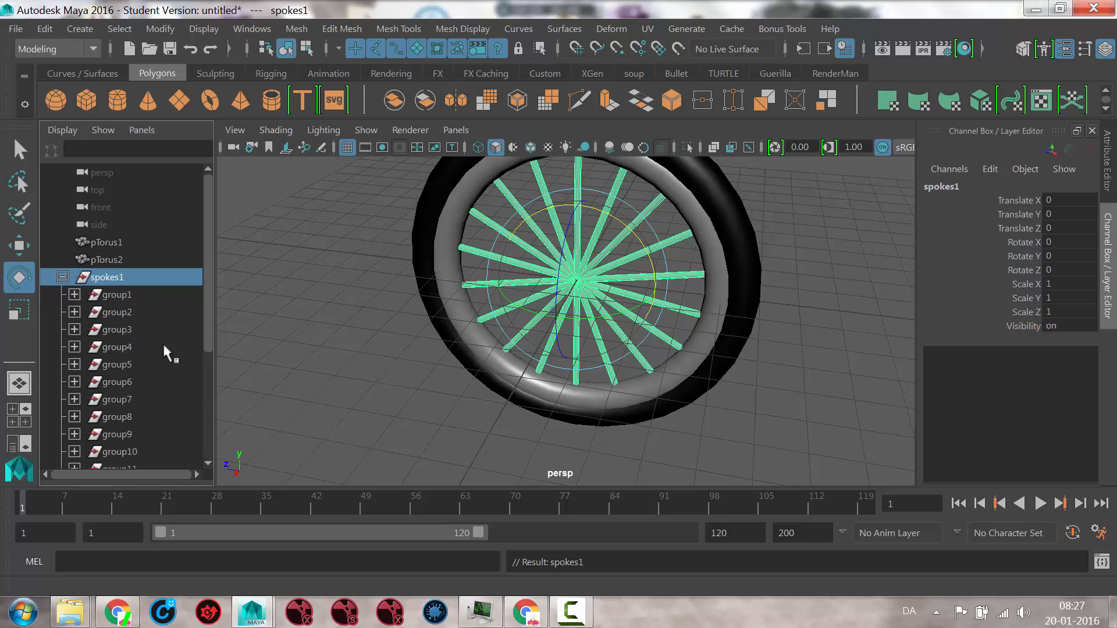
{"action": "left_click_drag", "start_coordinate": [202, 291], "coordinate": [207, 365]}
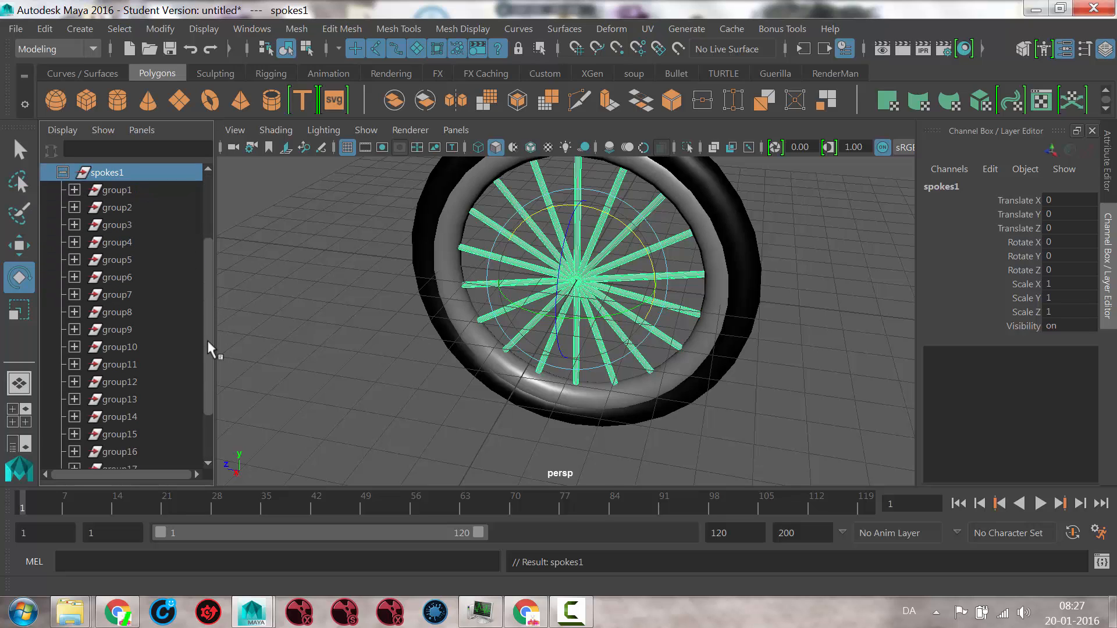
{"action": "key", "text": "Down"}
{"action": "left_click_drag", "start_coordinate": [203, 271], "coordinate": [205, 317]}
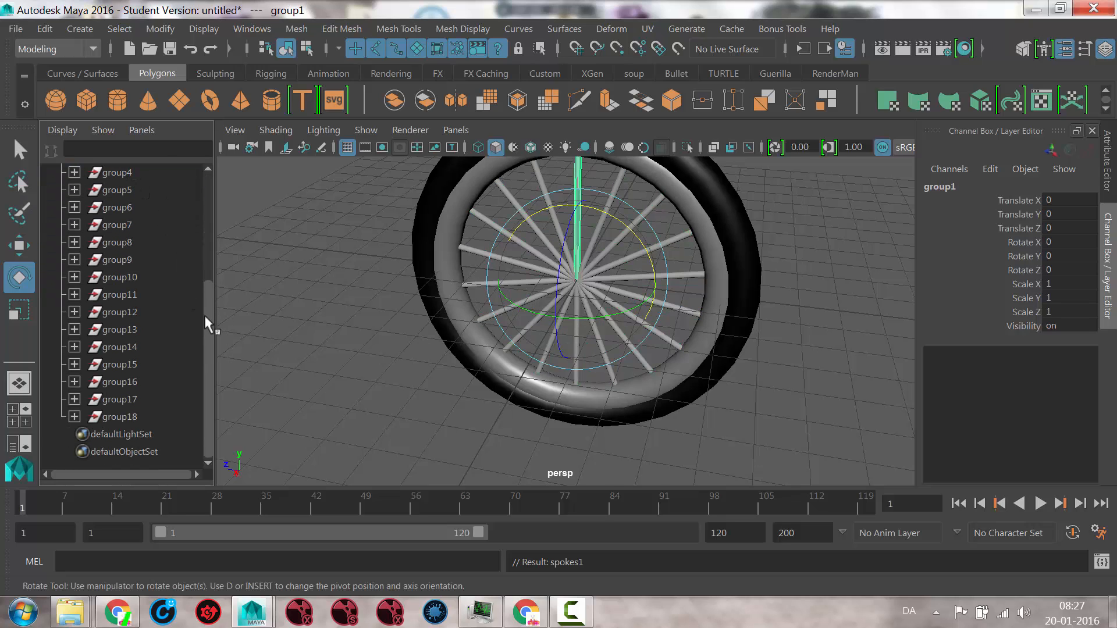
{"action": "left_click", "coordinate": [119, 417], "text": "shift"}
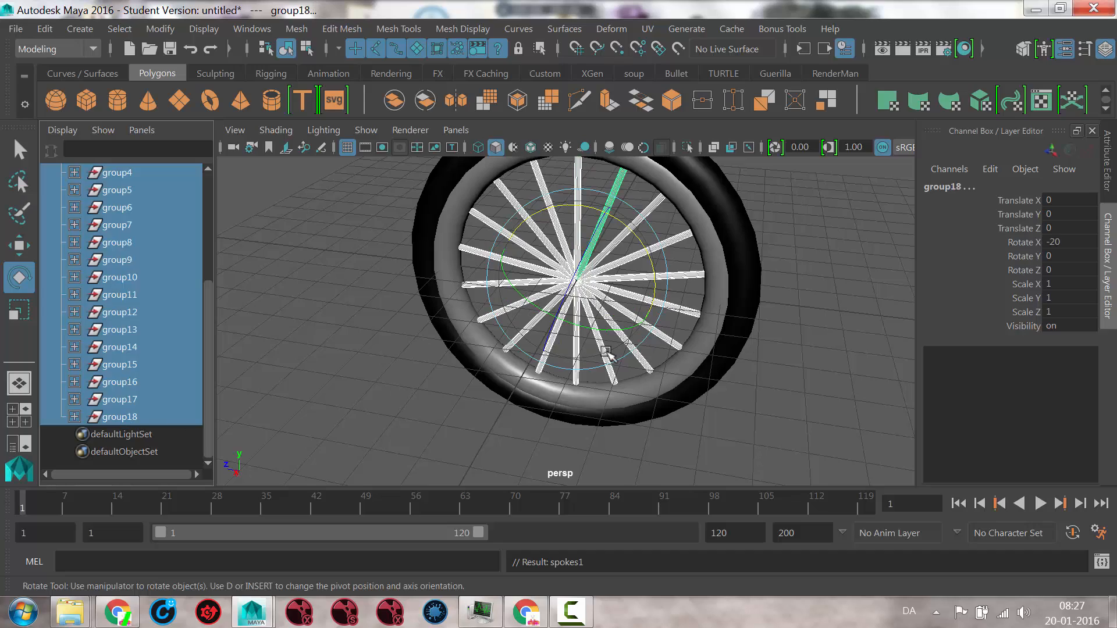
Try rotating the selected spoke groups around different axes, undoing each rotation
{"action": "left_click_drag", "start_coordinate": [664, 339], "coordinate": [560, 278], "text": "alt"}
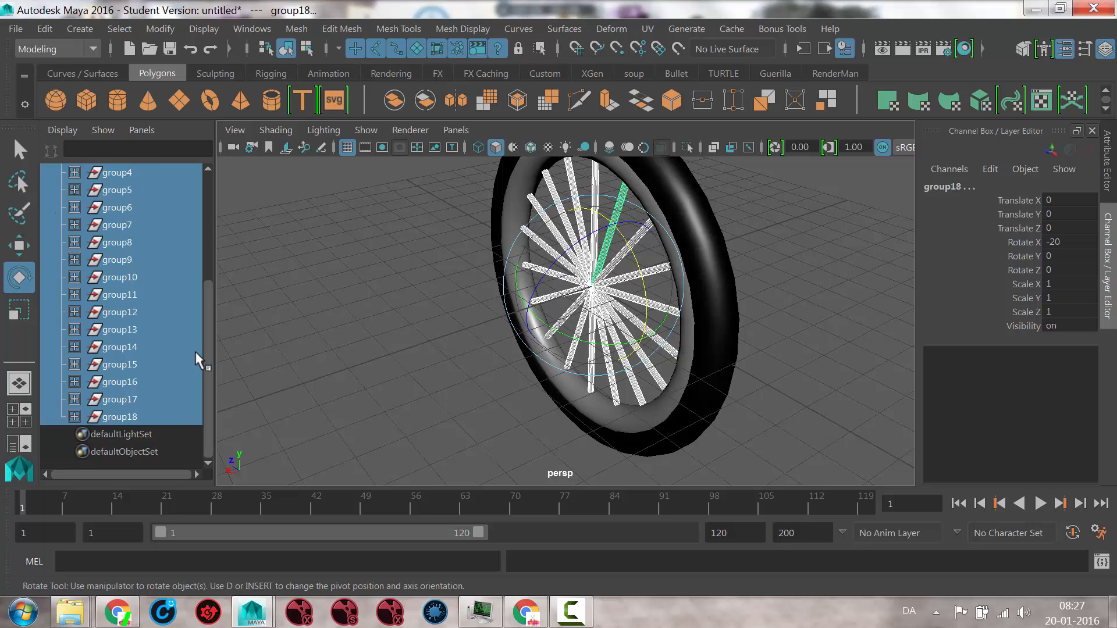
{"action": "left_click_drag", "start_coordinate": [569, 254], "coordinate": [610, 229]}
{"action": "key", "text": "ctrl+z"}
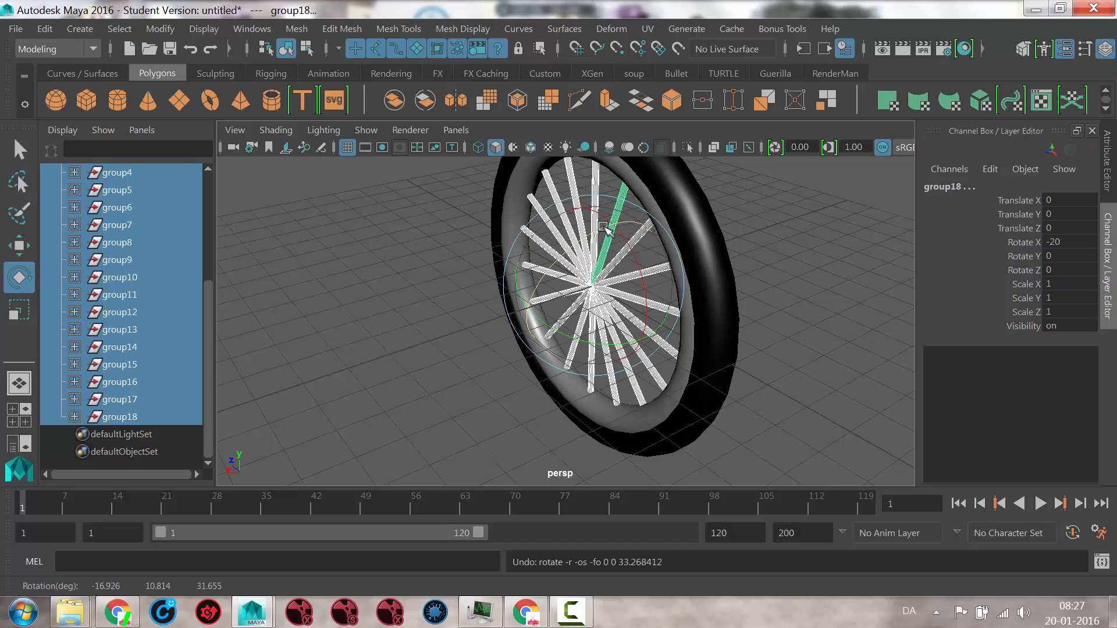
{"action": "left_click_drag", "start_coordinate": [638, 262], "coordinate": [614, 213]}
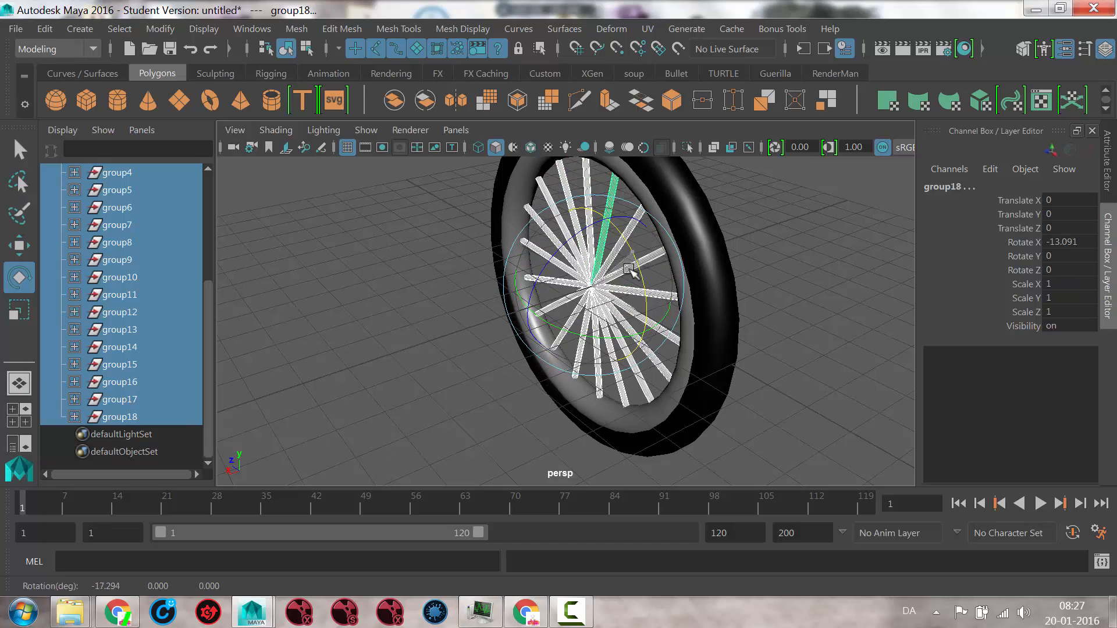
{"action": "key", "text": "ctrl+z"}
{"action": "left_click_drag", "start_coordinate": [599, 342], "coordinate": [594, 319]}
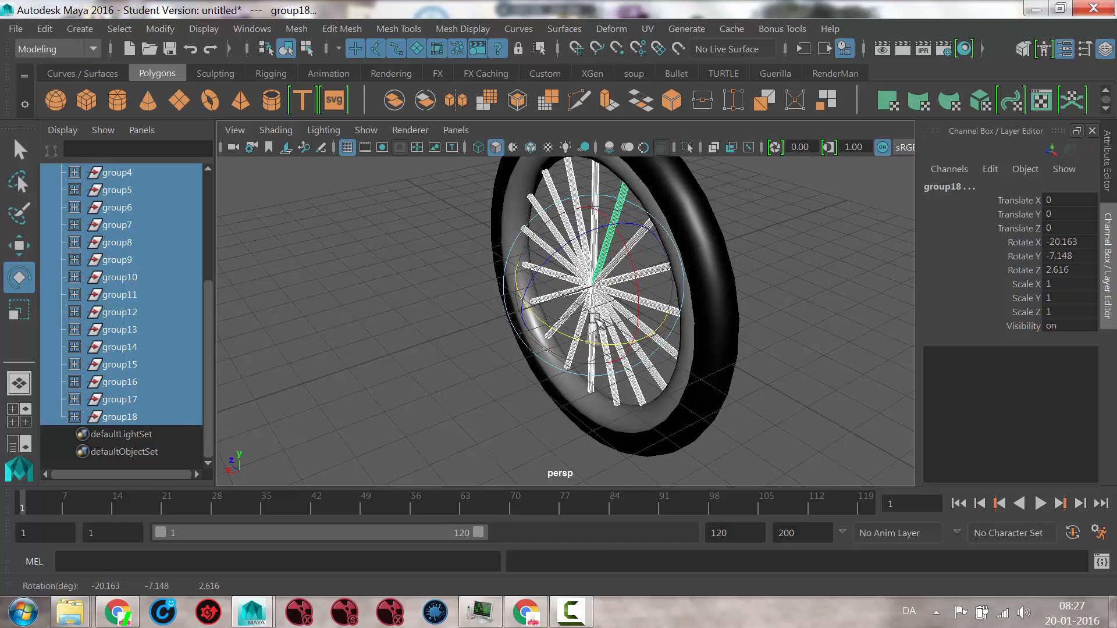
{"action": "key", "text": "ctrl+z"}
Tilt all the selected spoke groups sideways, bringing group18 to a rotation of about -19.7, 3.8 and 10.3 in X, Y and Z
{"action": "left_click_drag", "start_coordinate": [563, 253], "coordinate": [573, 255]}
{"action": "left_click_drag", "start_coordinate": [597, 298], "coordinate": [572, 239], "text": "alt"}
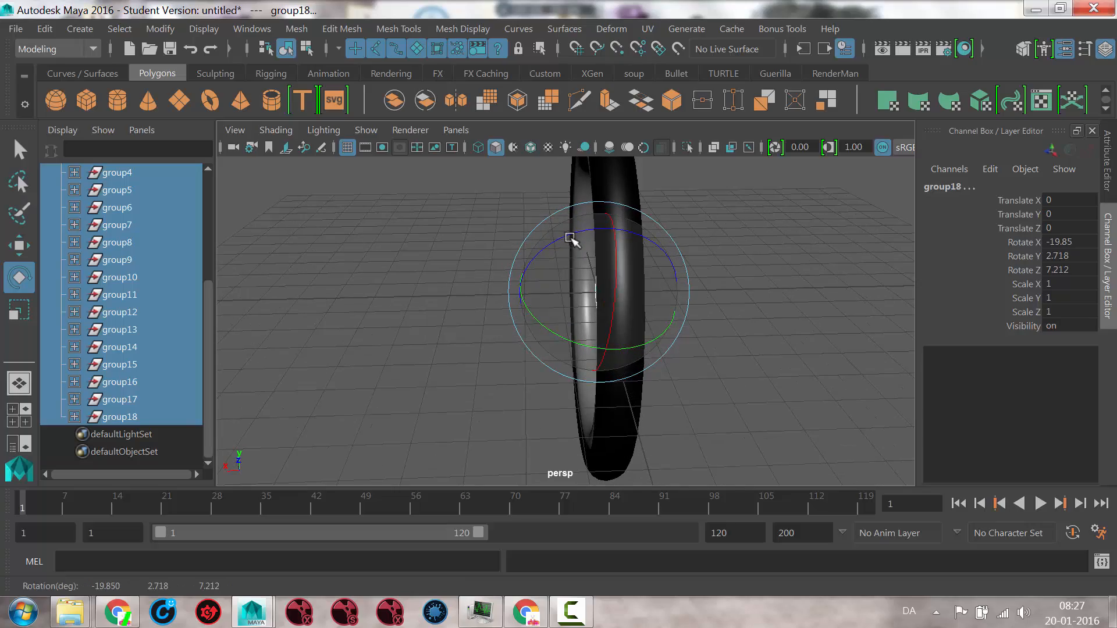
{"action": "left_click_drag", "start_coordinate": [603, 293], "coordinate": [732, 332], "text": "alt"}
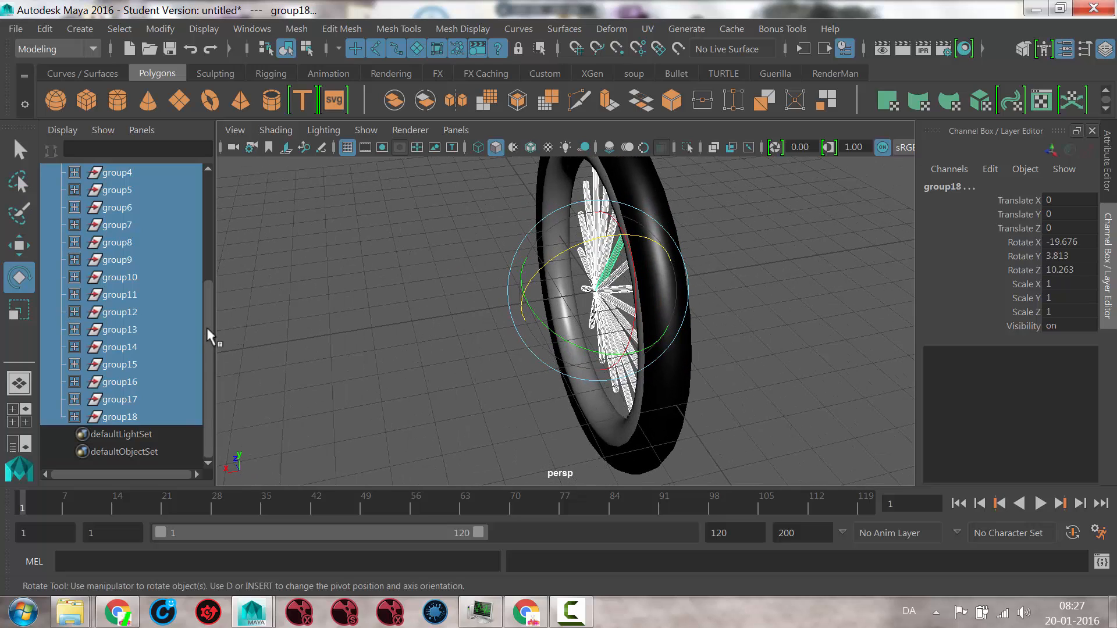
{"action": "left_click_drag", "start_coordinate": [208, 327], "coordinate": [215, 268]}
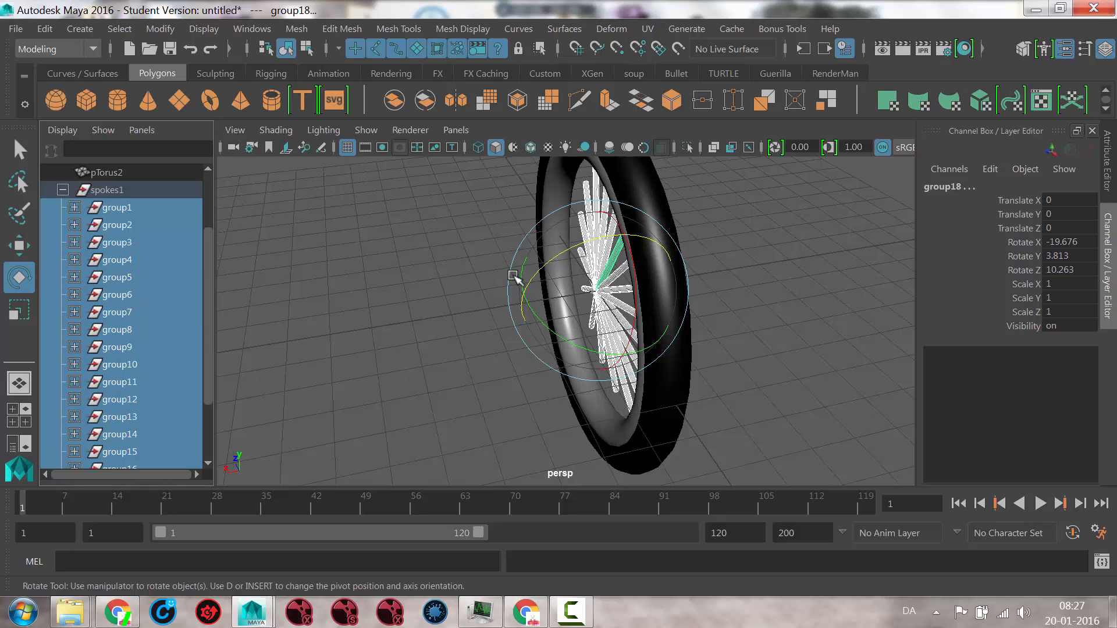
Try moving the selected spoke groups outward and inward along their own axes, and undo the moves
{"action": "key", "text": "w"}
{"action": "left_click_drag", "start_coordinate": [625, 229], "coordinate": [681, 195]}
{"action": "left_click_drag", "start_coordinate": [387, 415], "coordinate": [512, 233], "text": "alt"}
{"action": "left_click", "coordinate": [583, 245]}
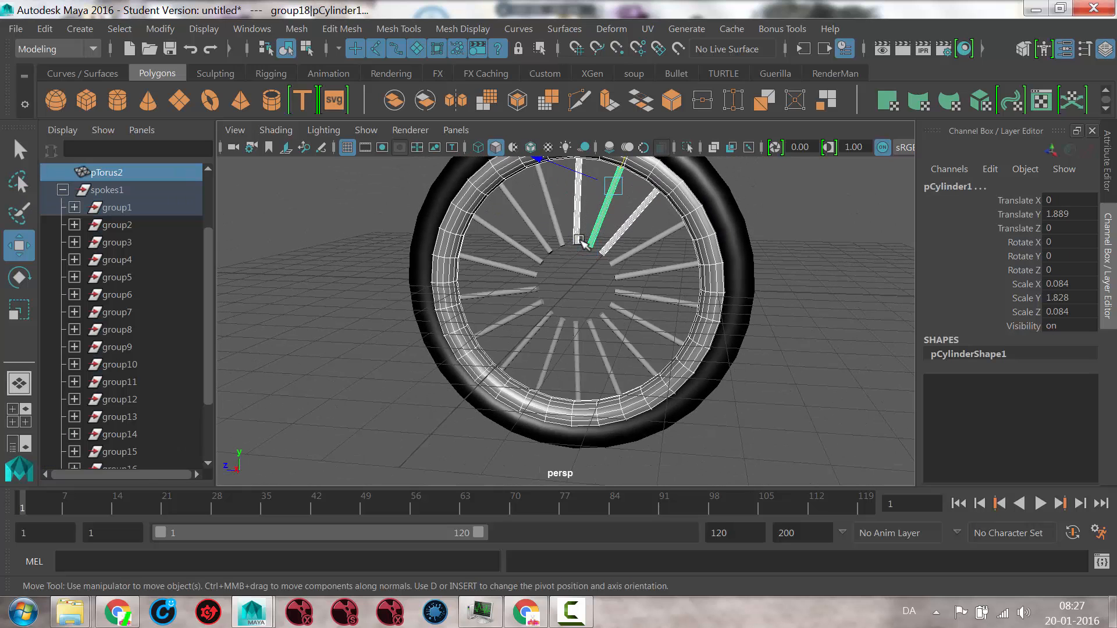
{"action": "key", "text": "ctrl+z"}
{"action": "left_click_drag", "start_coordinate": [621, 166], "coordinate": [631, 242]}
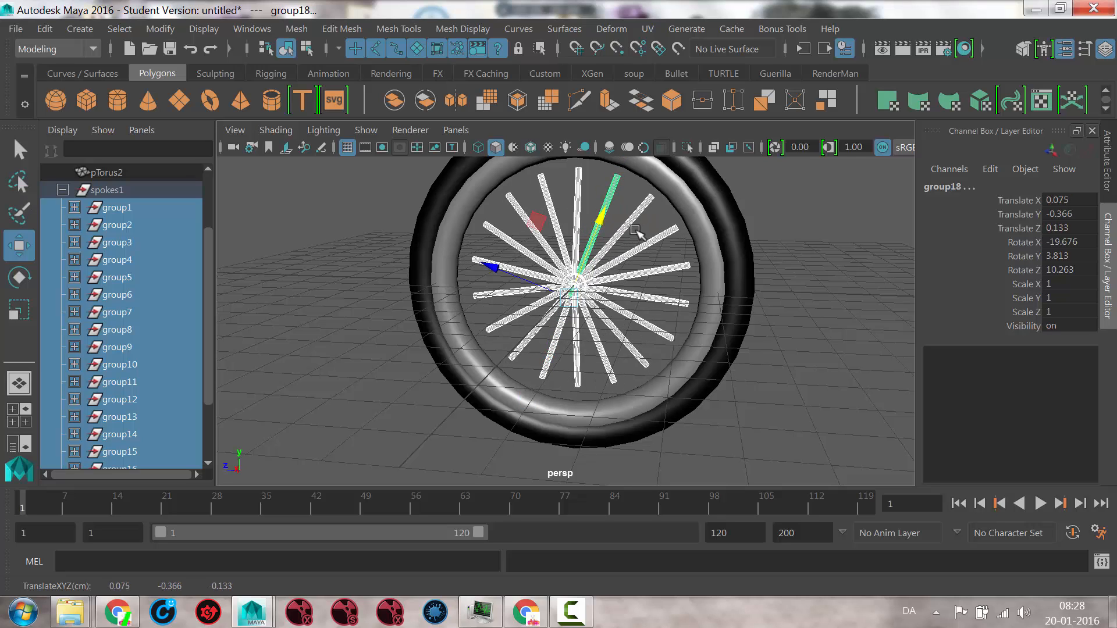
{"action": "key", "text": "ctrl+z"}
{"action": "key", "text": "ctrl+z"}
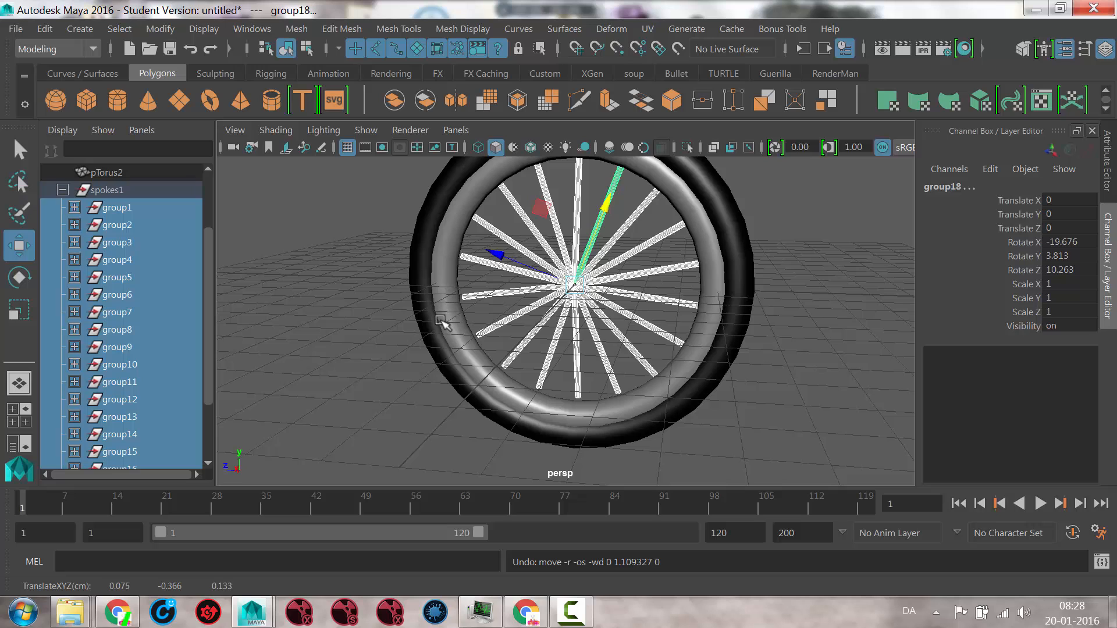
Move the whole spokes1 group sideways along X to about 0.806 so the hub end stands out from the wheel
{"action": "left_click", "coordinate": [122, 191]}
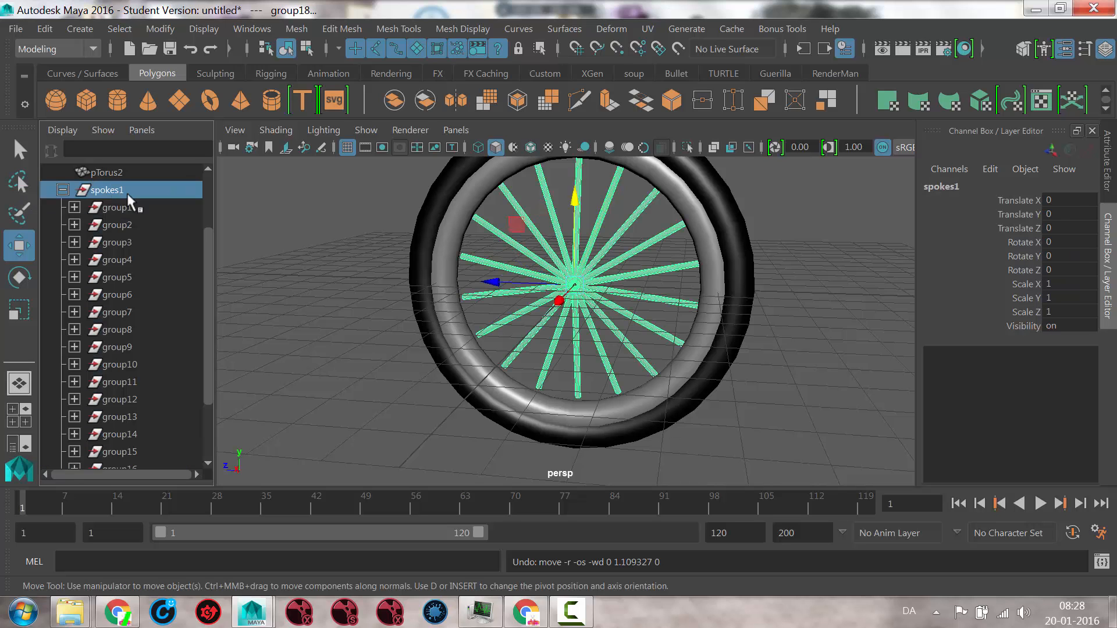
{"action": "left_click_drag", "start_coordinate": [523, 349], "coordinate": [569, 351], "text": "alt"}
{"action": "left_click_drag", "start_coordinate": [524, 298], "coordinate": [536, 344]}
{"action": "left_click_drag", "start_coordinate": [489, 305], "coordinate": [487, 303]}
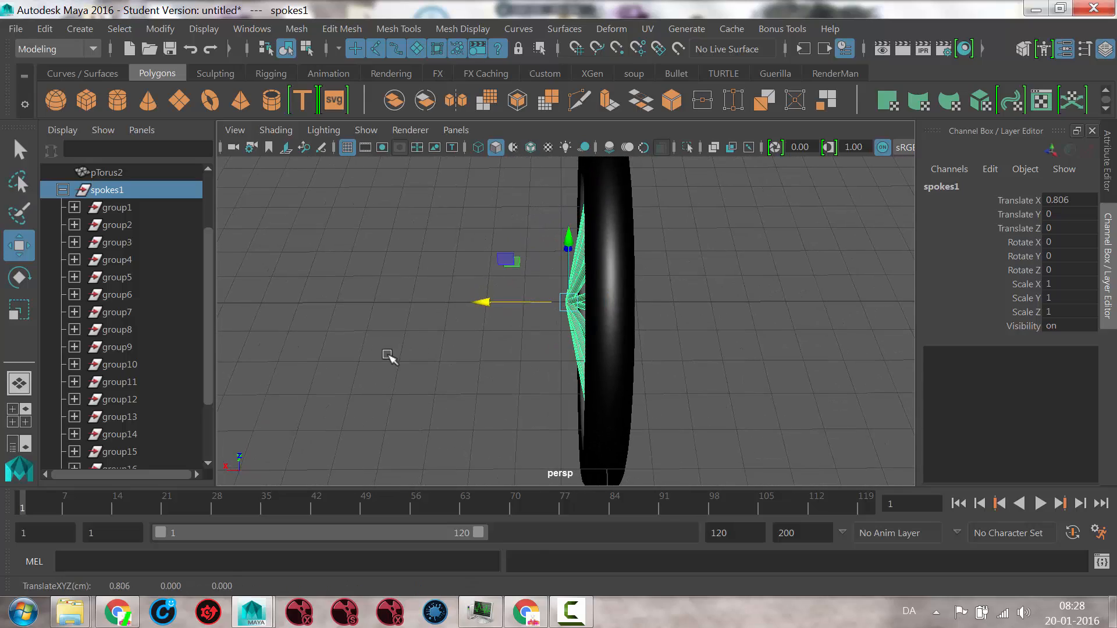
{"action": "left_click_drag", "start_coordinate": [389, 357], "coordinate": [371, 328], "text": "alt"}
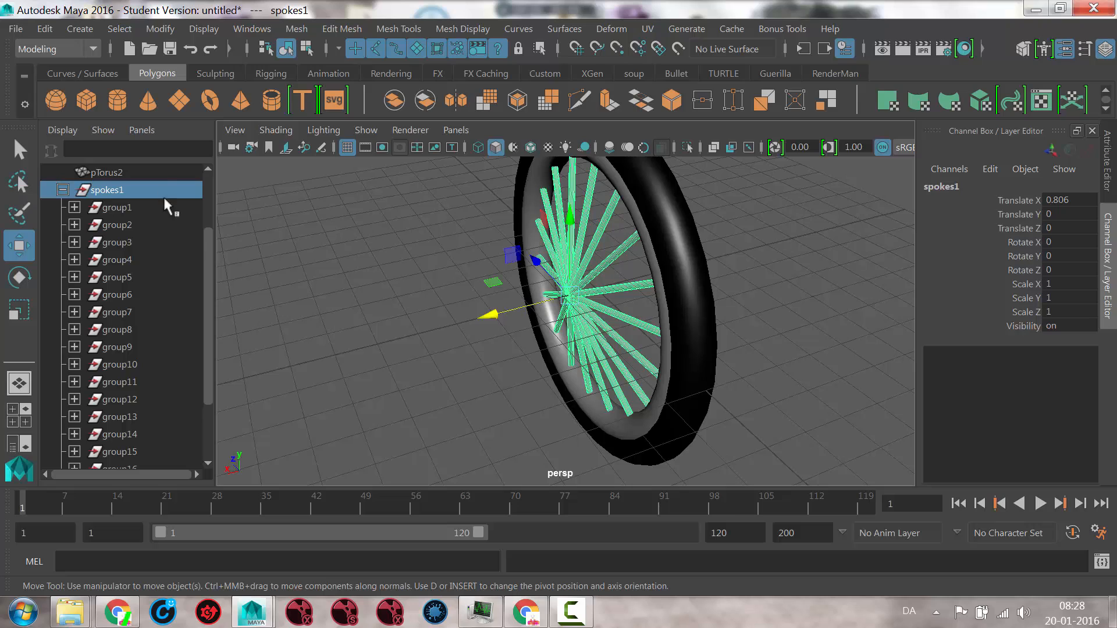
Fully expand the spokes1 hierarchy in the Outliner and select the pCylinder1 spoke inside every group, from group18 up to group1
{"action": "left_click", "coordinate": [62, 190]}
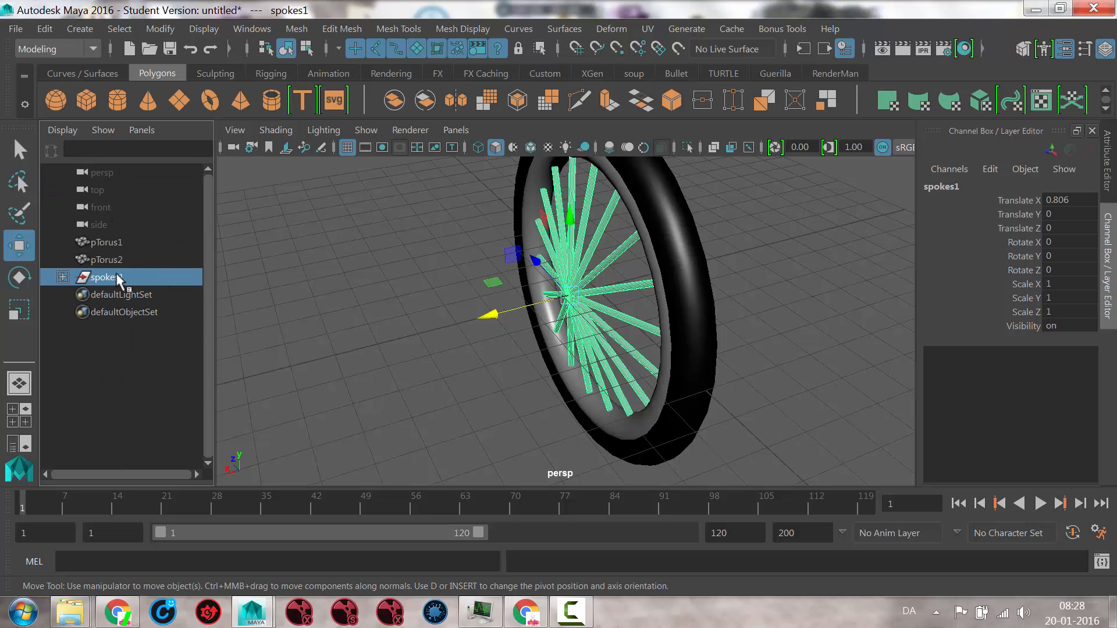
{"action": "left_click", "coordinate": [62, 277]}
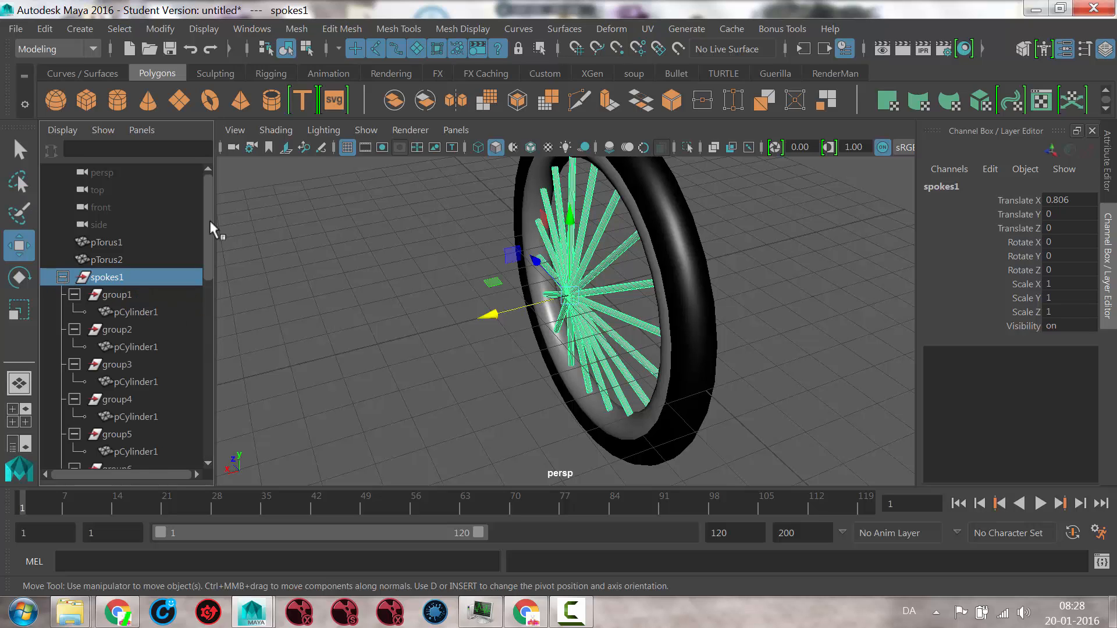
{"action": "left_click_drag", "start_coordinate": [209, 221], "coordinate": [208, 427]}
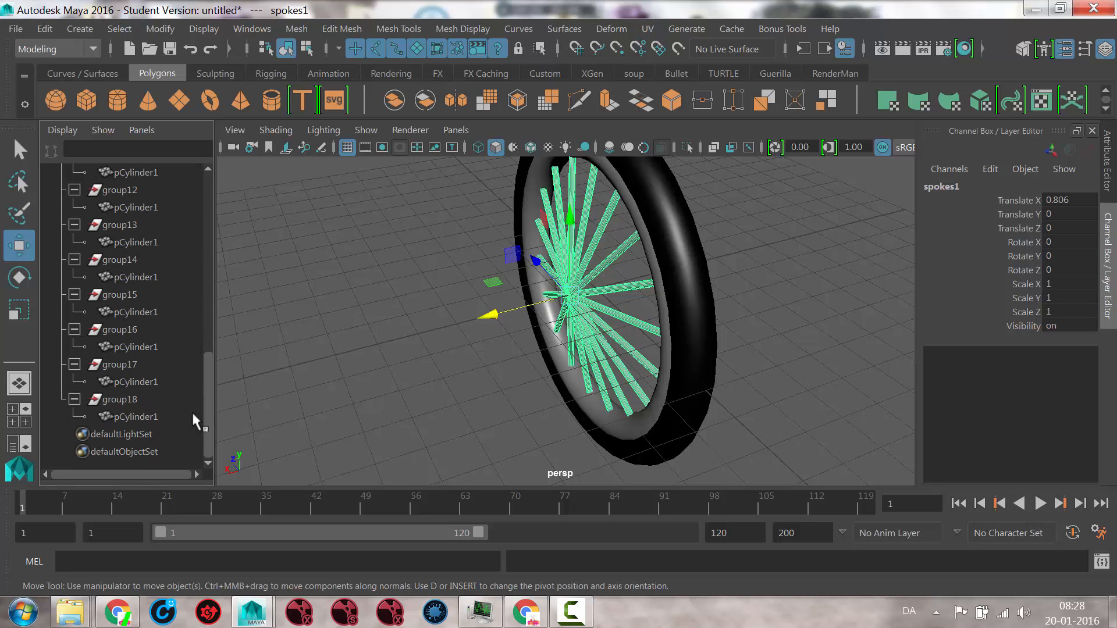
{"action": "left_click", "coordinate": [131, 415]}
{"action": "left_click", "coordinate": [134, 381], "text": "ctrl"}
{"action": "left_click", "coordinate": [132, 345], "text": "ctrl"}
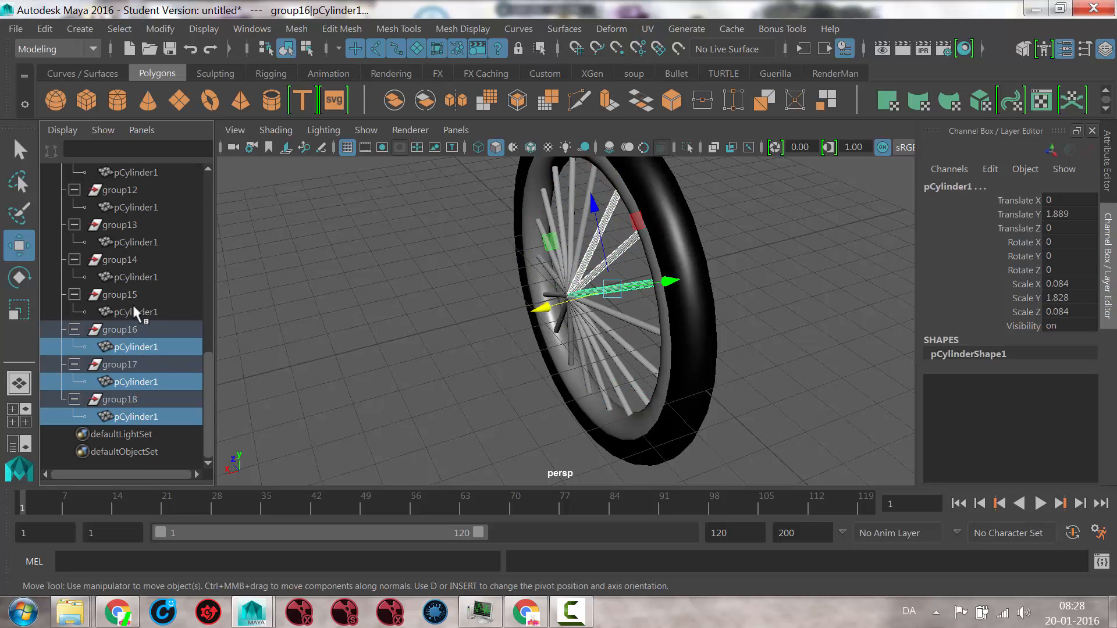
{"action": "left_click", "coordinate": [132, 312], "text": "ctrl"}
{"action": "left_click", "coordinate": [137, 276], "text": "ctrl"}
{"action": "left_click", "coordinate": [138, 242], "text": "ctrl"}
{"action": "left_click", "coordinate": [146, 207], "text": "ctrl"}
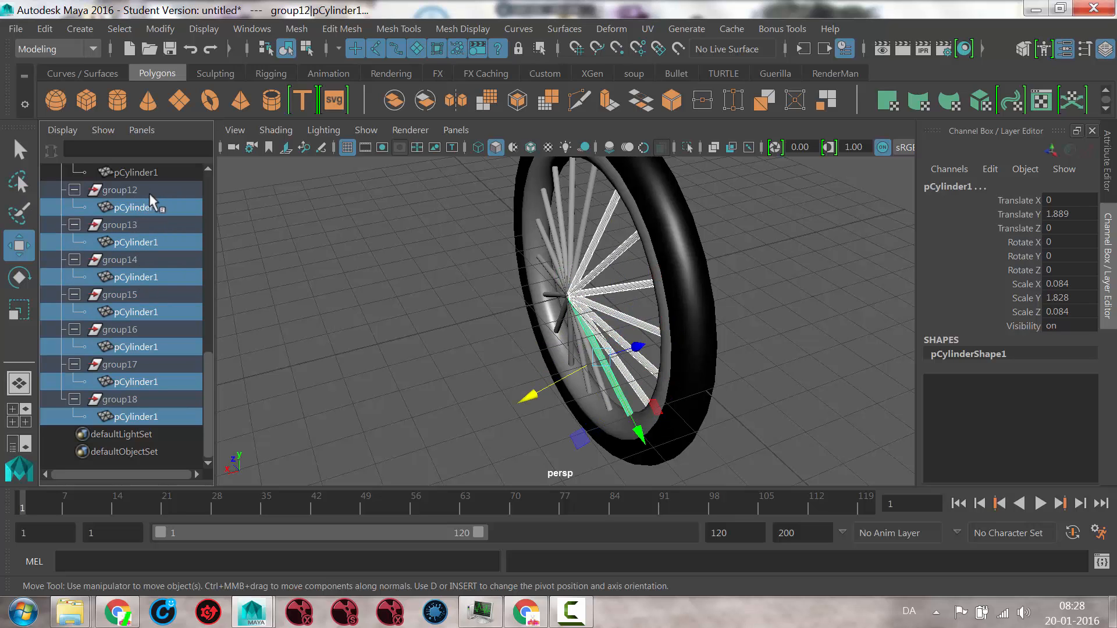
{"action": "left_click", "coordinate": [149, 173], "text": "ctrl"}
{"action": "left_click_drag", "start_coordinate": [207, 364], "coordinate": [215, 312]}
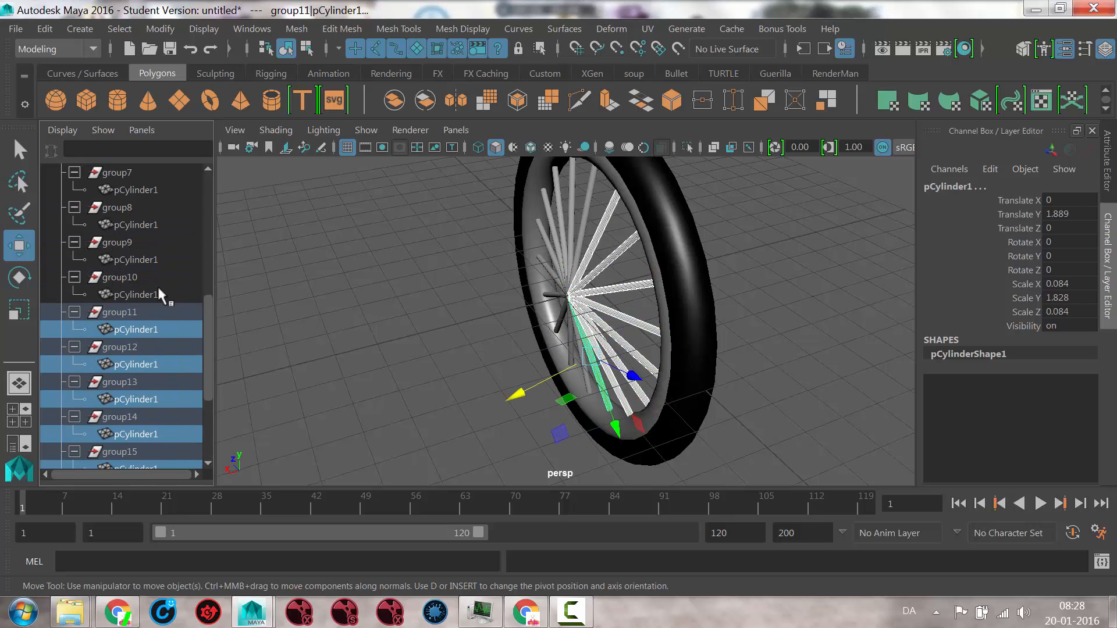
{"action": "left_click", "coordinate": [140, 294], "text": "ctrl"}
{"action": "left_click", "coordinate": [142, 260], "text": "ctrl"}
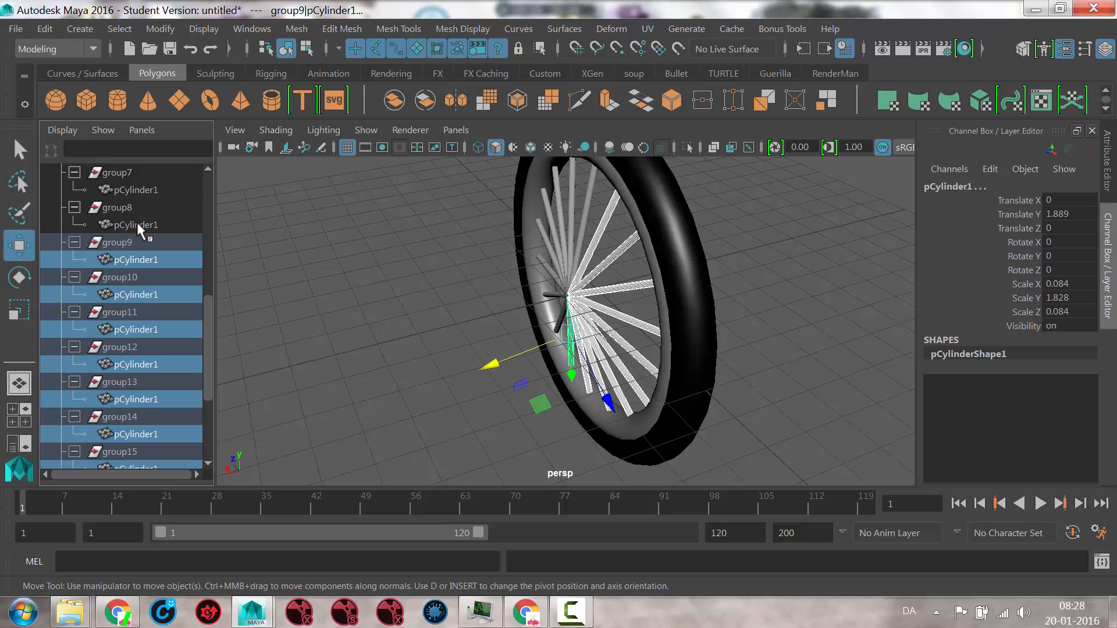
{"action": "left_click", "coordinate": [138, 225], "text": "ctrl"}
{"action": "left_click", "coordinate": [137, 190], "text": "ctrl"}
{"action": "left_click_drag", "start_coordinate": [203, 313], "coordinate": [209, 268]}
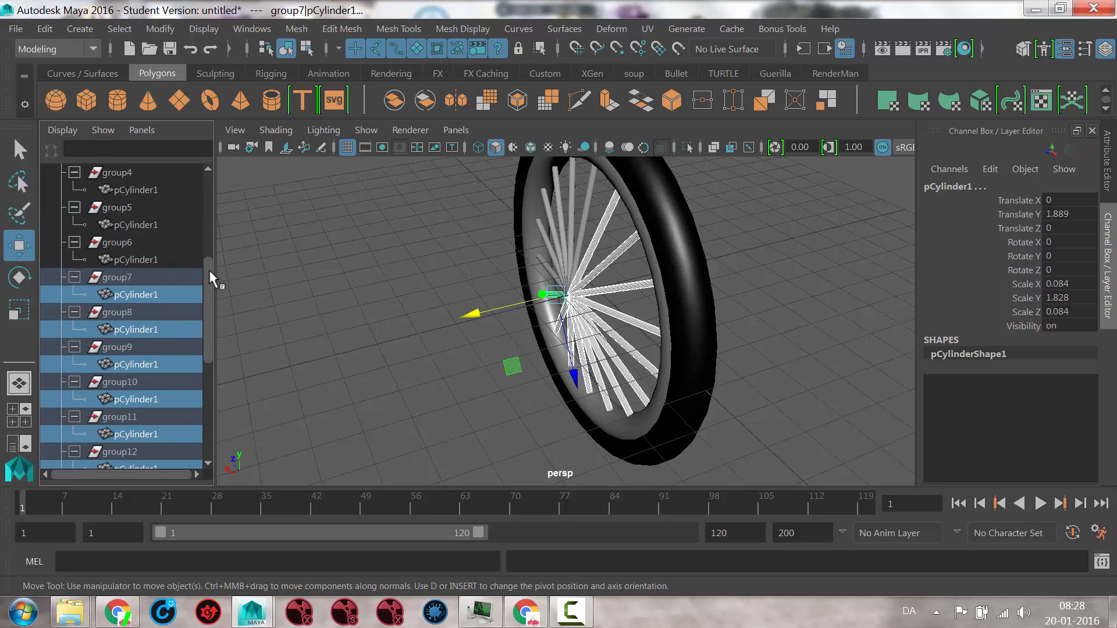
{"action": "left_click", "coordinate": [175, 277], "text": "ctrl"}
{"action": "left_click", "coordinate": [156, 240], "text": "ctrl"}
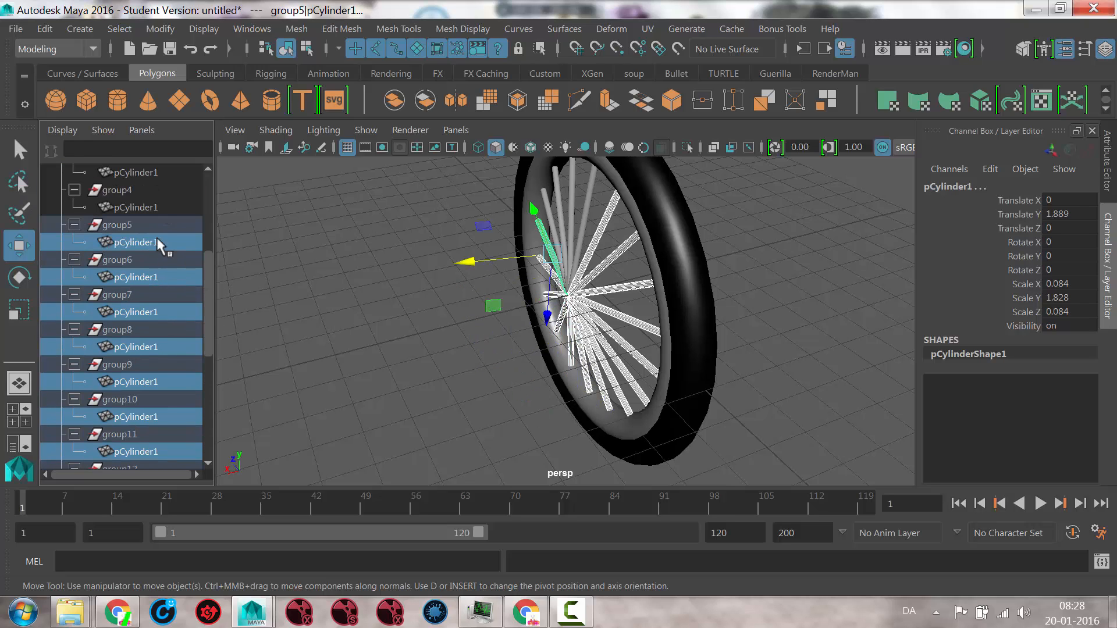
{"action": "left_click", "coordinate": [154, 207], "text": "ctrl"}
{"action": "left_click", "coordinate": [151, 172], "text": "ctrl"}
{"action": "left_click_drag", "start_coordinate": [206, 294], "coordinate": [209, 239]}
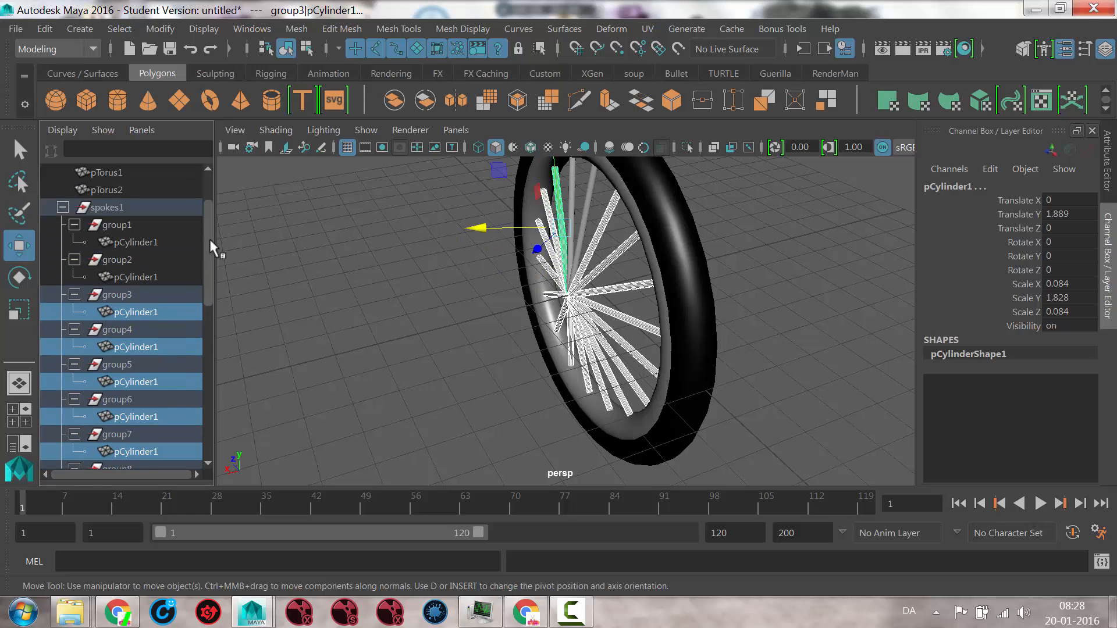
{"action": "left_click", "coordinate": [149, 273], "text": "ctrl"}
{"action": "left_click", "coordinate": [149, 242], "text": "ctrl"}
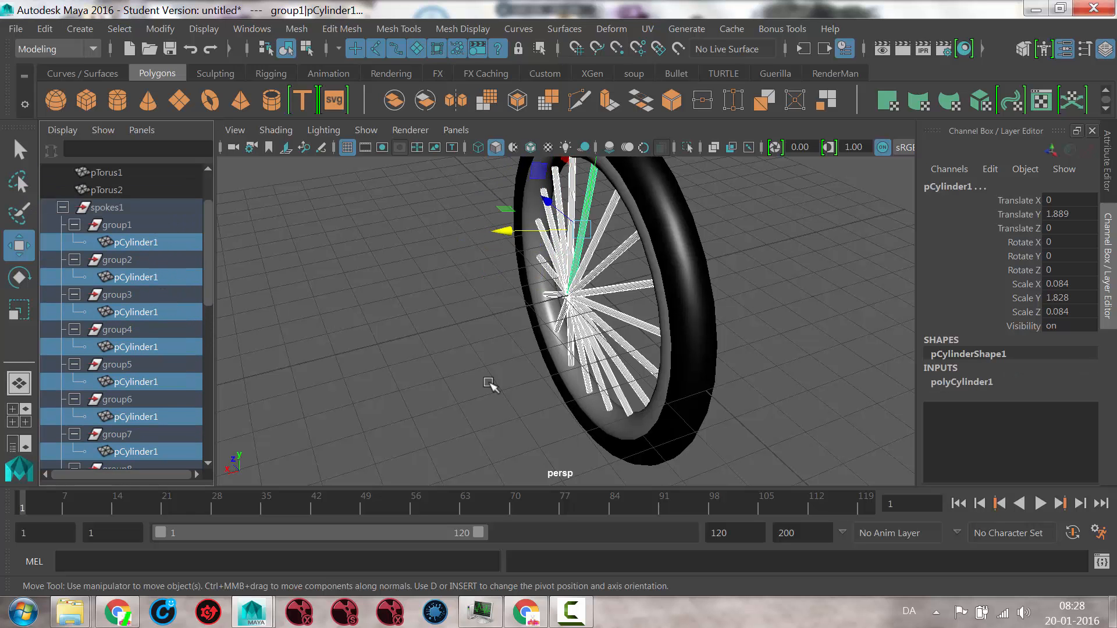
Try rotating the selected spoke cylinders around their X axis and around their Z axis, undoing each rotation
{"action": "left_click_drag", "start_coordinate": [616, 373], "coordinate": [654, 321], "text": "alt"}
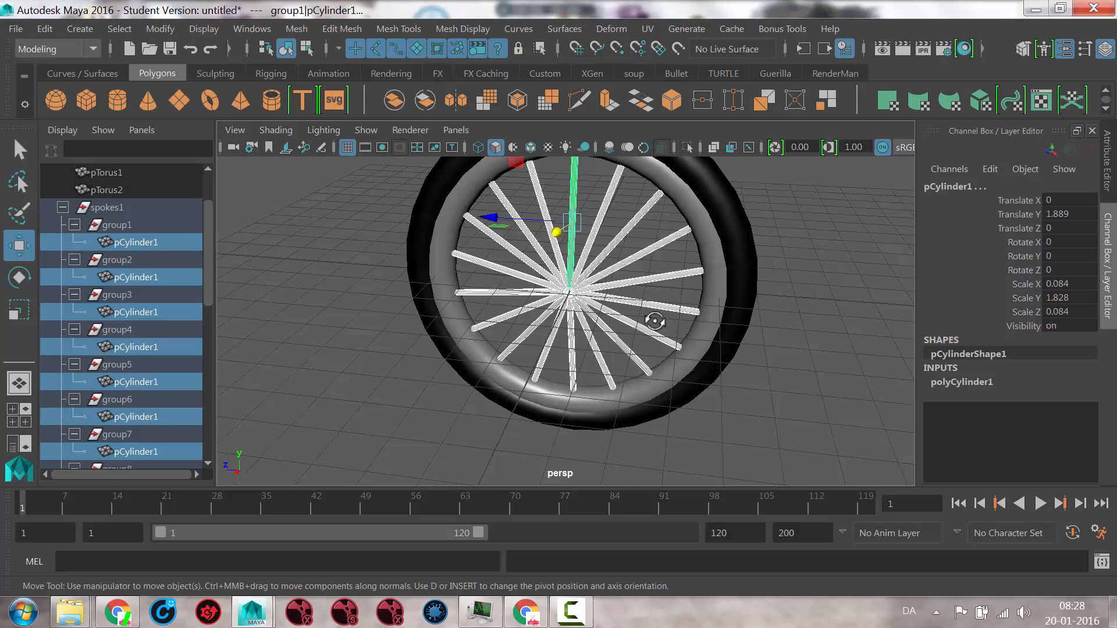
{"action": "key", "text": "e"}
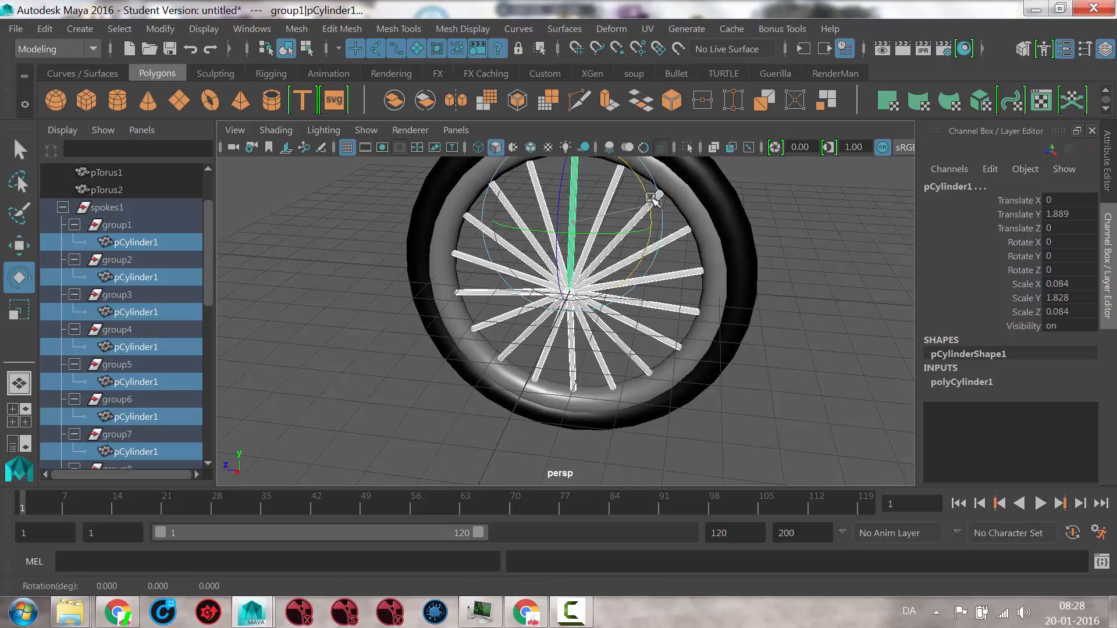
{"action": "left_click_drag", "start_coordinate": [651, 209], "coordinate": [587, 241]}
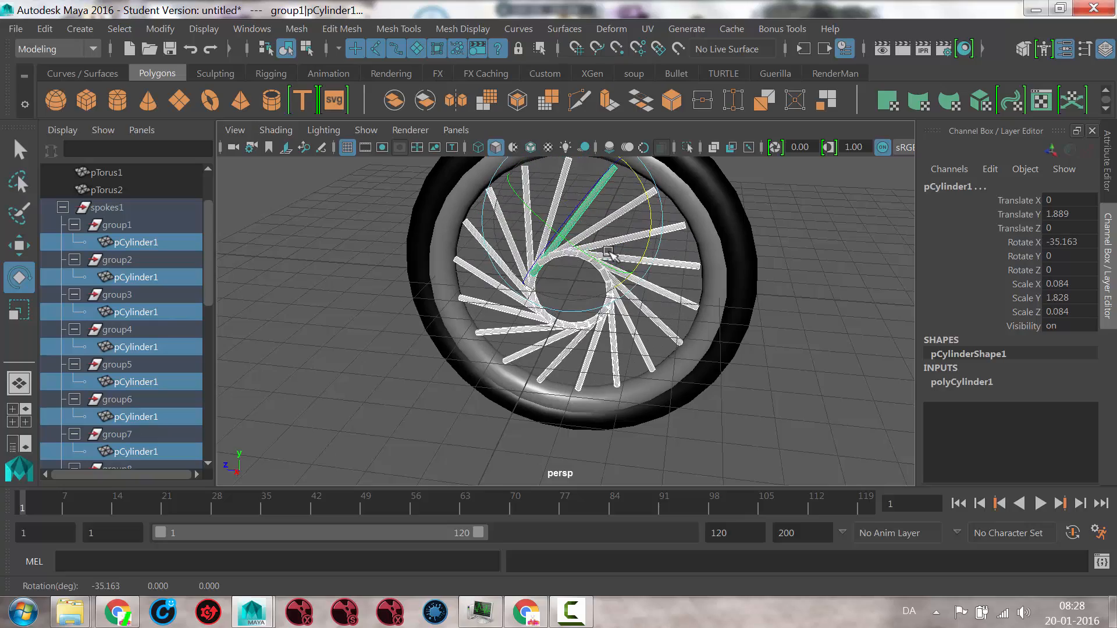
{"action": "key", "text": "ctrl+z"}
{"action": "left_click_drag", "start_coordinate": [567, 204], "coordinate": [590, 153]}
{"action": "key", "text": "ctrl+z"}
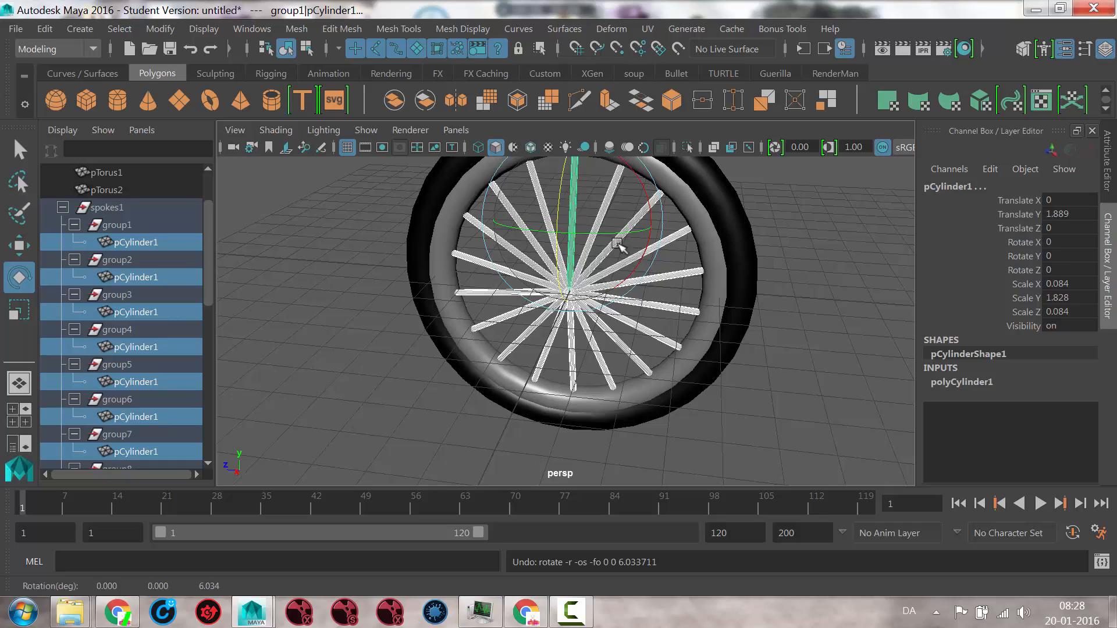
Rotate the selected spoke cylinders about 9.1 degrees around their X axis, undoing a further trial rotation around Y
{"action": "left_click_drag", "start_coordinate": [631, 231], "coordinate": [618, 236]}
{"action": "left_click_drag", "start_coordinate": [504, 221], "coordinate": [646, 240]}
{"action": "key", "text": "ctrl+z"}
{"action": "left_click_drag", "start_coordinate": [759, 340], "coordinate": [639, 187], "text": "alt"}
{"action": "mouse_move", "coordinate": [766, 376]}
{"action": "left_mouse_down", "text": "alt"}
{"action": "mouse_move", "coordinate": [843, 391]}
{"action": "mouse_move", "coordinate": [725, 387]}
{"action": "mouse_move", "coordinate": [737, 394]}
{"action": "mouse_move", "coordinate": [801, 364]}
{"action": "mouse_move", "coordinate": [771, 383]}
{"action": "left_mouse_up", "text": "alt"}
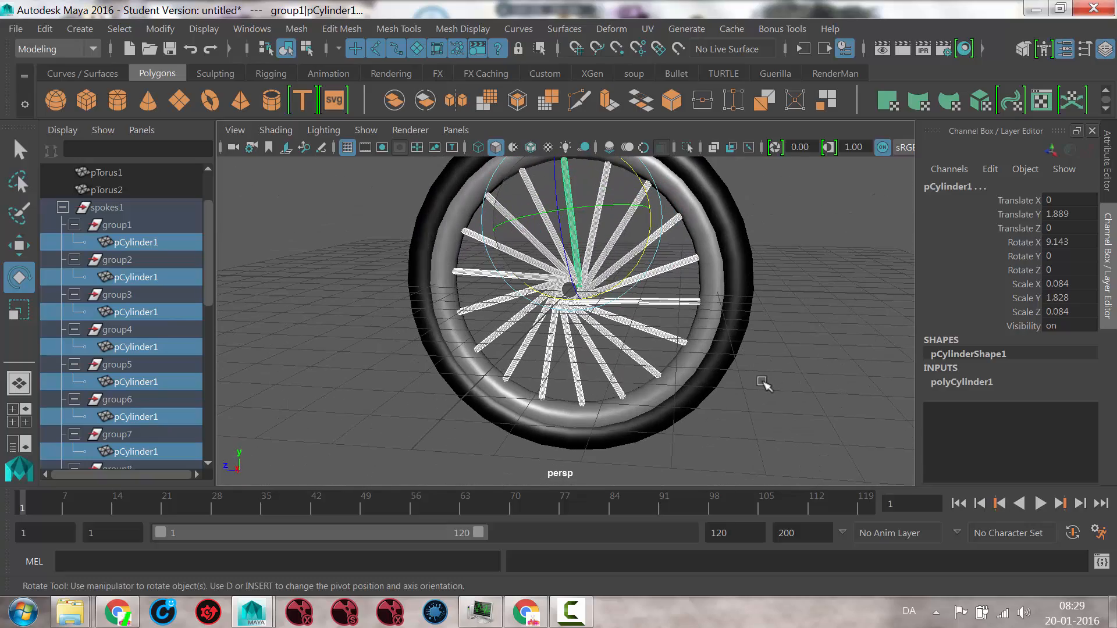
{"action": "left_click_drag", "start_coordinate": [665, 378], "coordinate": [645, 381], "text": "alt"}
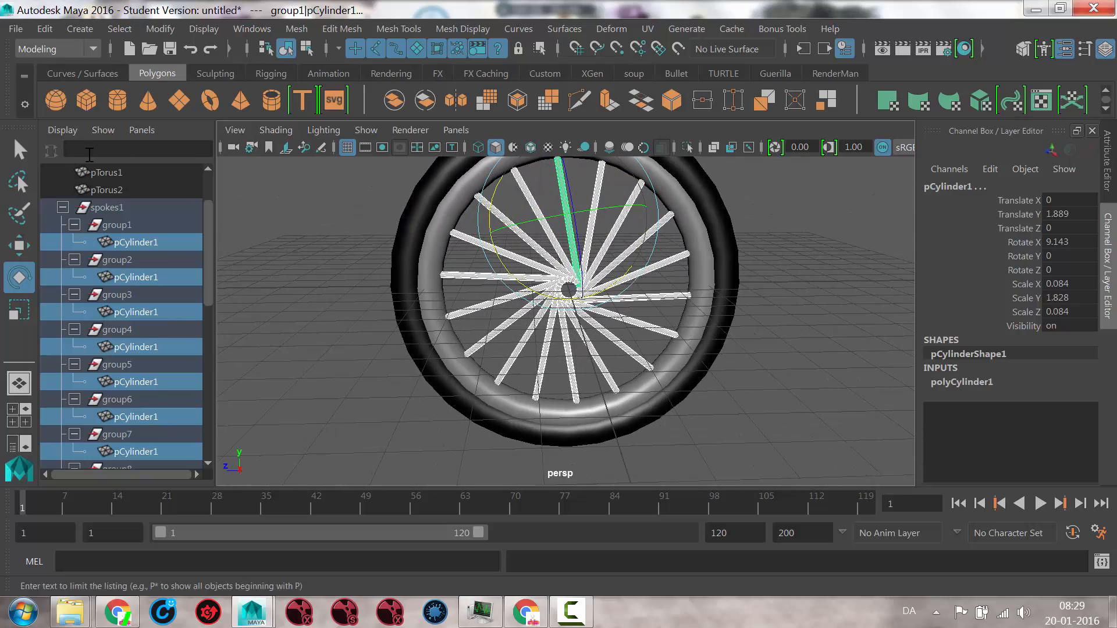
Select the spokes1 group, collapse it in the Outliner and duplicate it
{"action": "left_click", "coordinate": [119, 208]}
{"action": "left_click", "coordinate": [62, 207]}
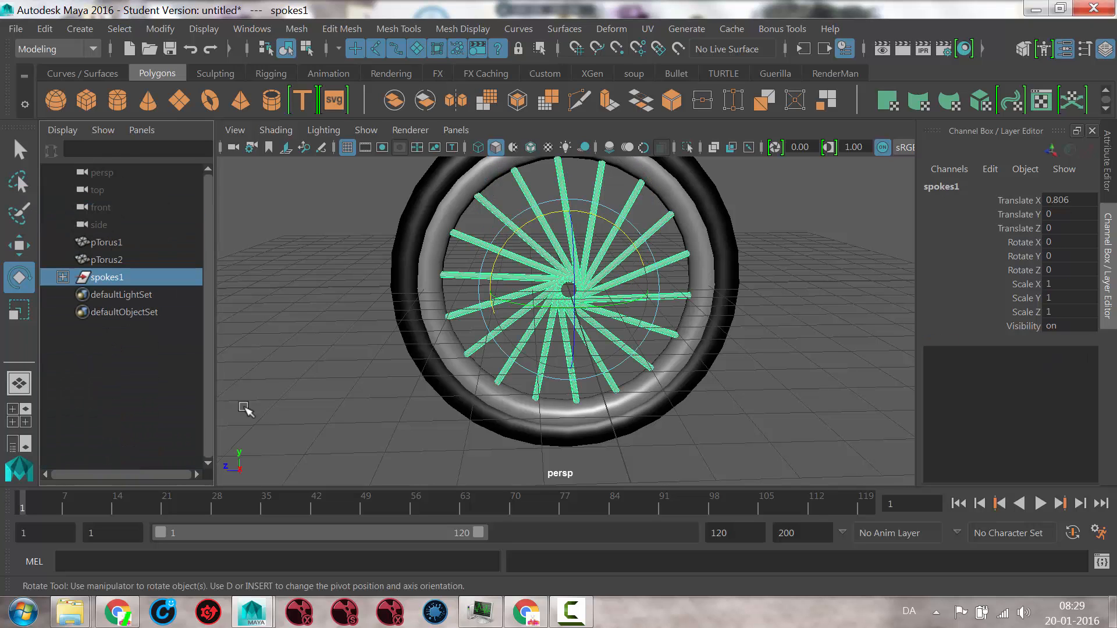
{"action": "left_click", "coordinate": [45, 29]}
{"action": "mouse_move", "coordinate": [87, 252]}
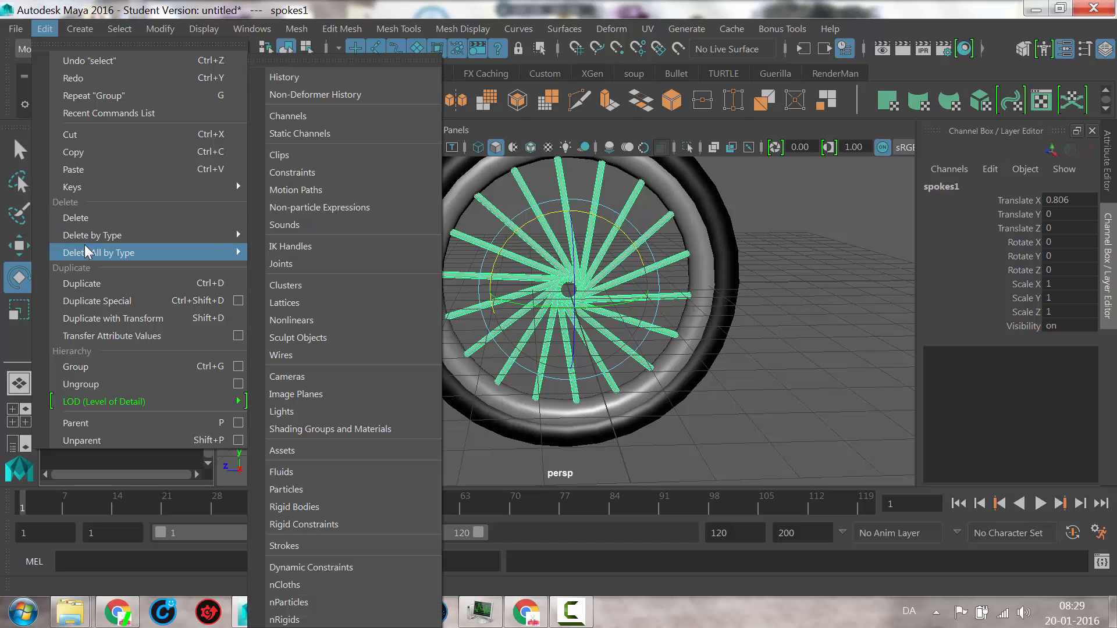
{"action": "left_click", "coordinate": [88, 289]}
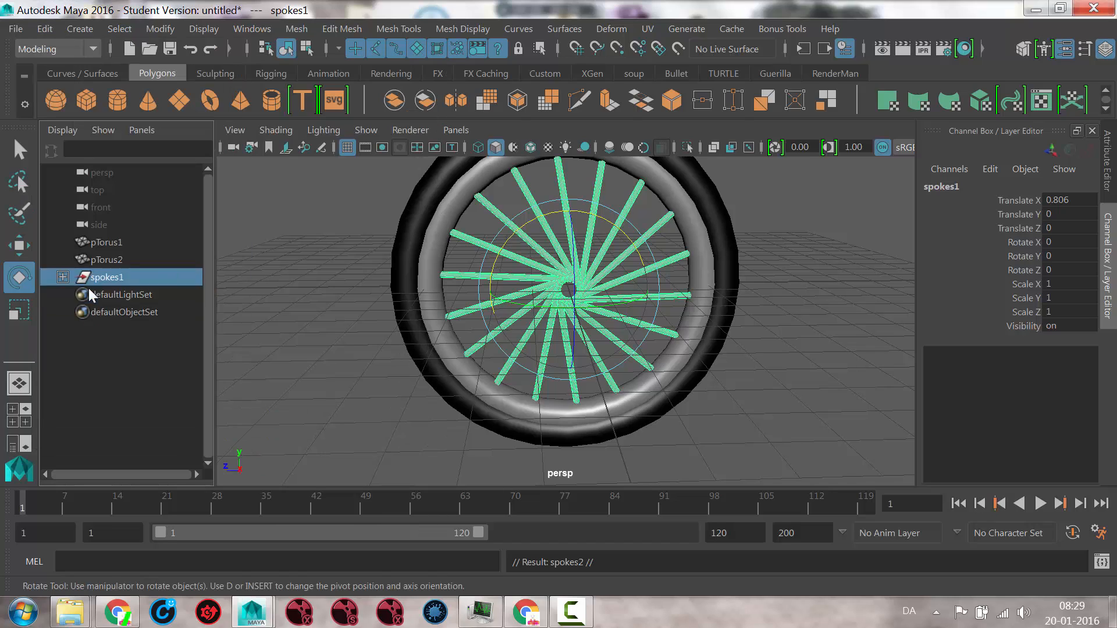
Turn the duplicated spokes2 group around the vertical axis and place it on the opposite side of the wheel, then deselect it
{"action": "left_click_drag", "start_coordinate": [643, 386], "coordinate": [571, 413], "text": "alt"}
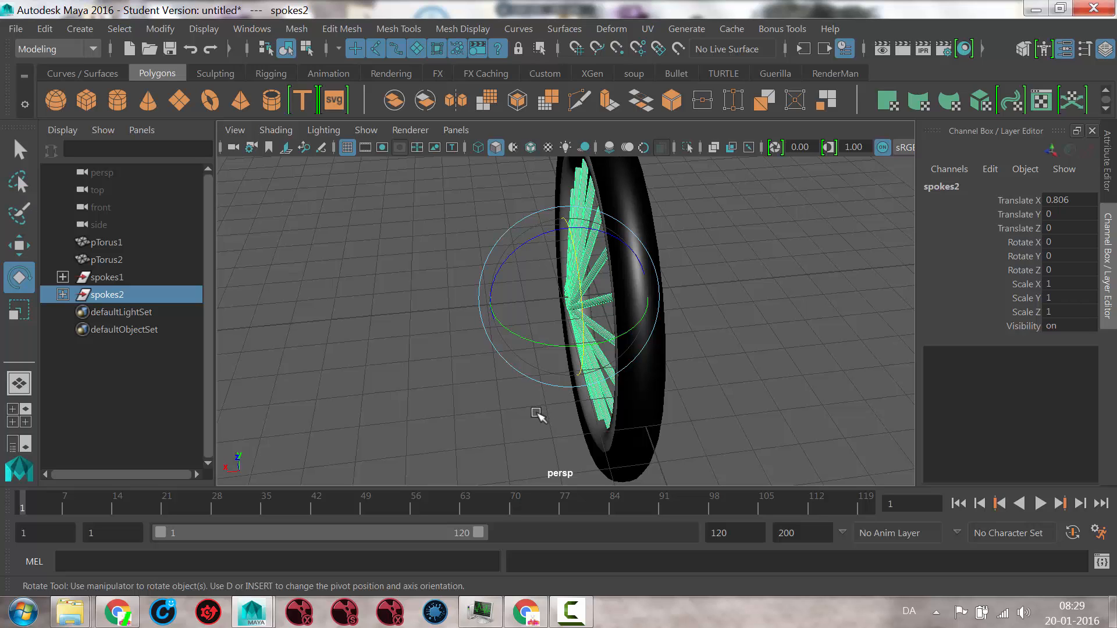
{"action": "left_click_drag", "start_coordinate": [515, 332], "coordinate": [715, 289]}
{"action": "key", "text": "w"}
{"action": "left_click_drag", "start_coordinate": [744, 349], "coordinate": [788, 317], "text": "alt"}
{"action": "left_click", "coordinate": [787, 316]}
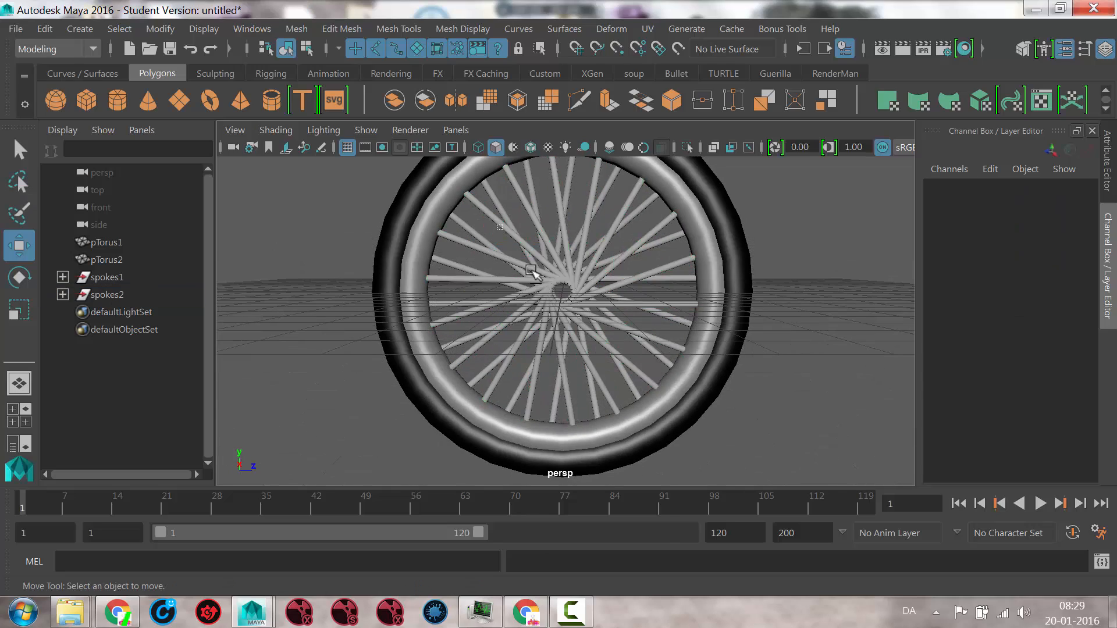
Select all spoke cylinders of both spoke groups and assign the existing blinn2 material to them
{"action": "left_click_drag", "start_coordinate": [530, 269], "coordinate": [811, 304]}
{"action": "right_click", "coordinate": [818, 264]}
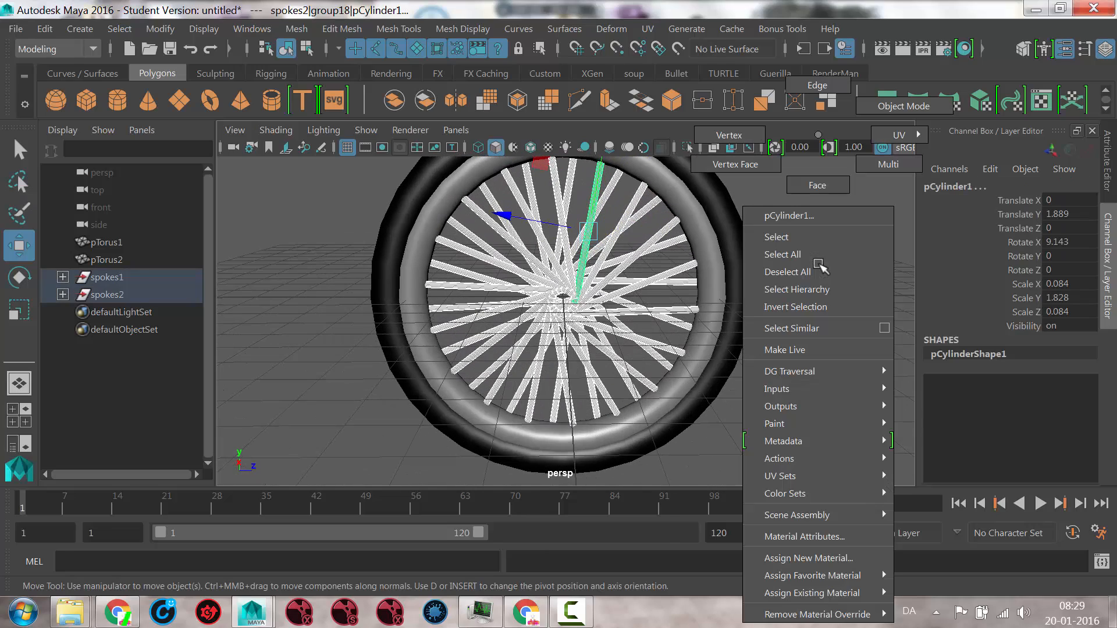
{"action": "mouse_move", "coordinate": [829, 591]}
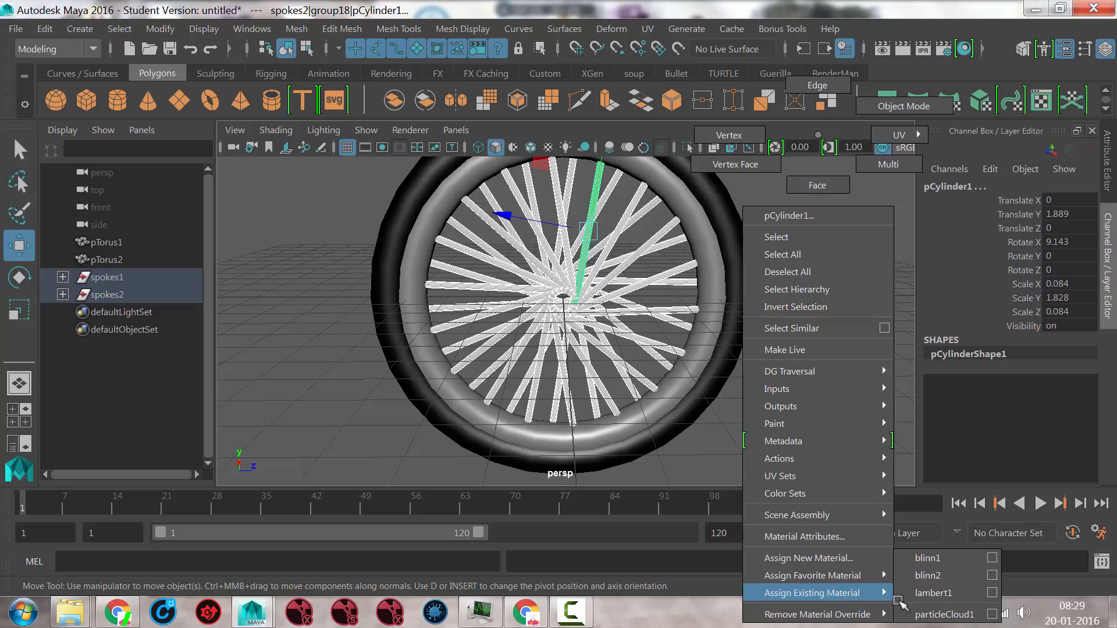
{"action": "left_click", "coordinate": [940, 575]}
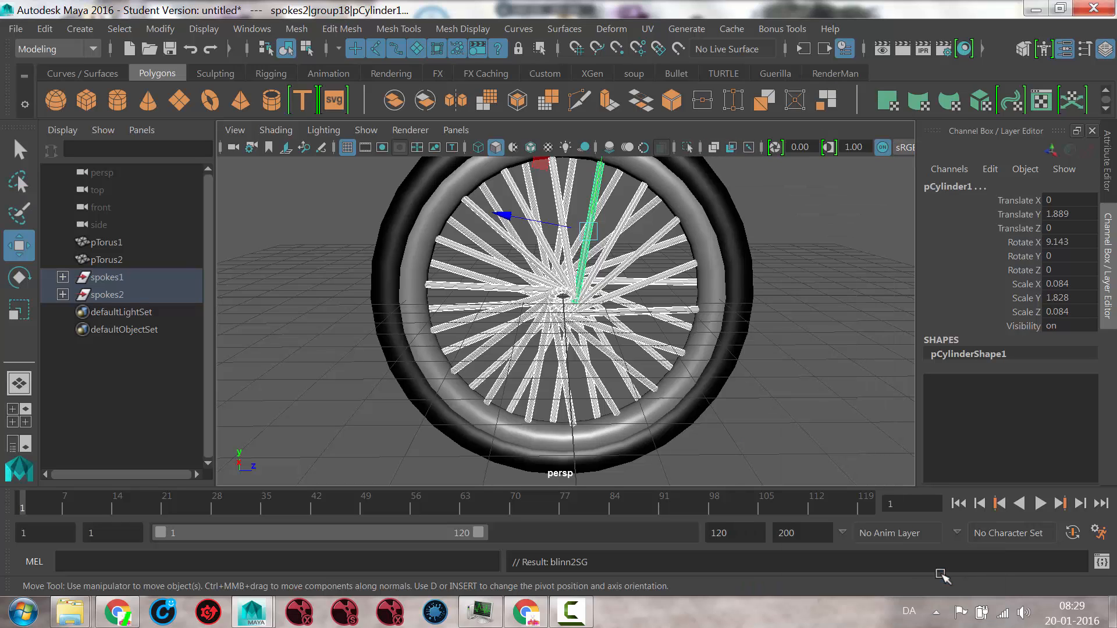
{"action": "left_click", "coordinate": [673, 344]}
{"action": "left_click_drag", "start_coordinate": [673, 382], "coordinate": [509, 321], "text": "alt"}
{"action": "left_click_drag", "start_coordinate": [323, 230], "coordinate": [608, 342], "text": "alt"}
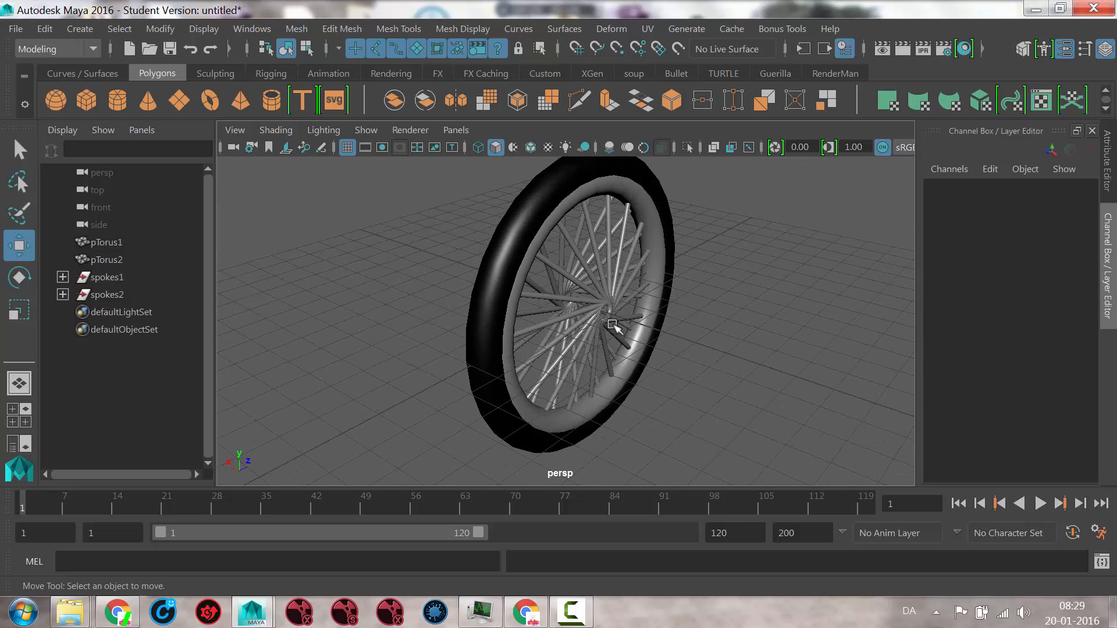
Create a polygon cylinder at the wheel's center and rotate it 90 degrees around Z to lie along the axle
{"action": "left_click", "coordinate": [117, 100]}
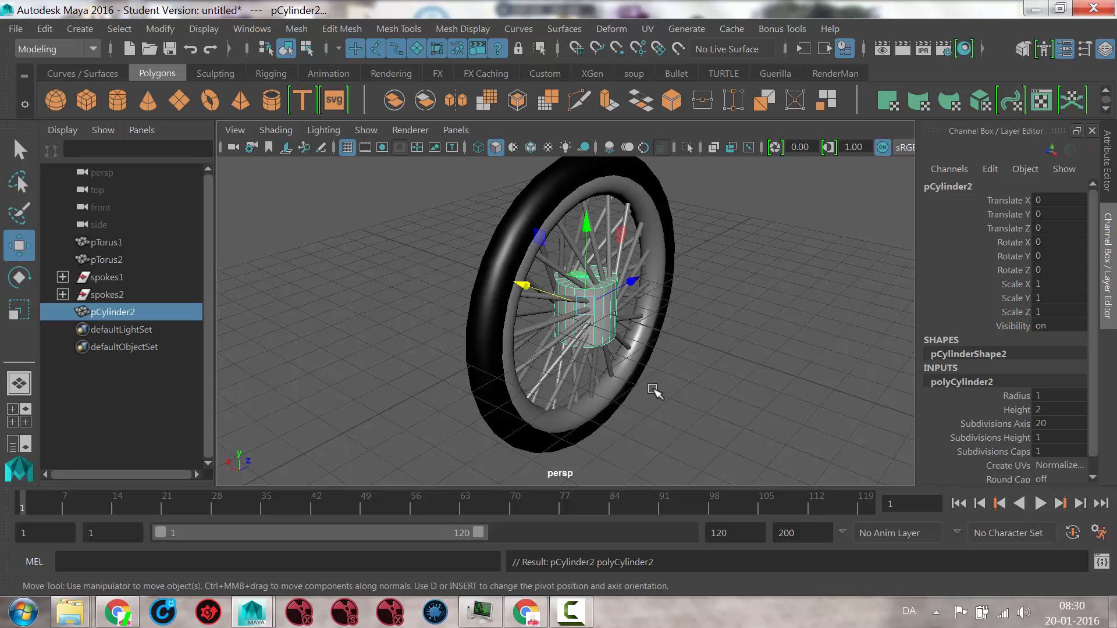
{"action": "key", "text": "e"}
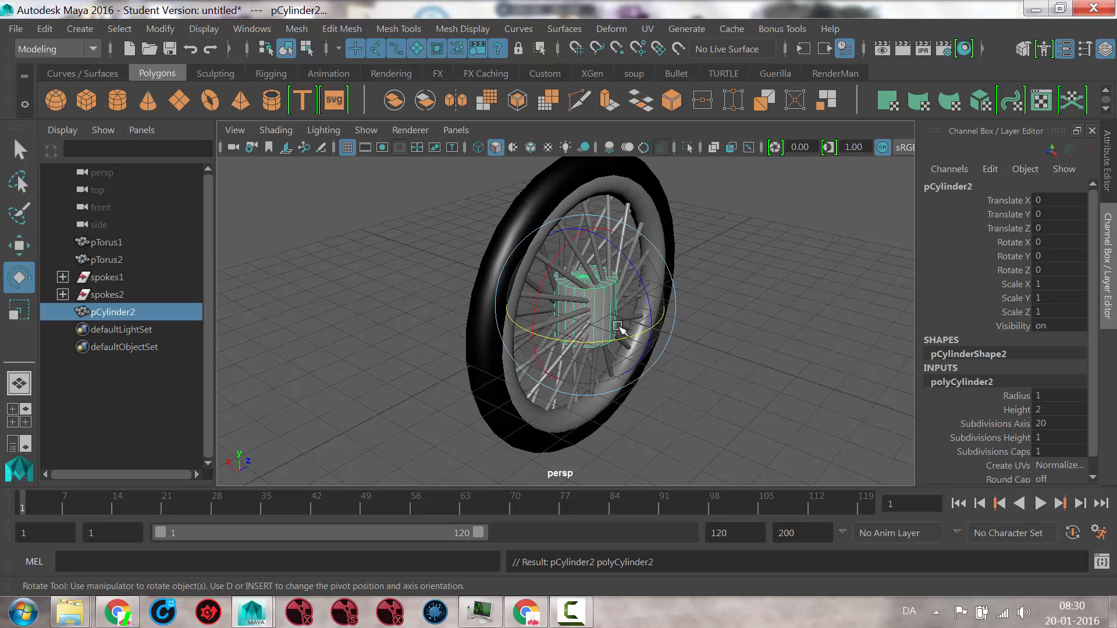
{"action": "left_click_drag", "start_coordinate": [605, 273], "coordinate": [645, 289]}
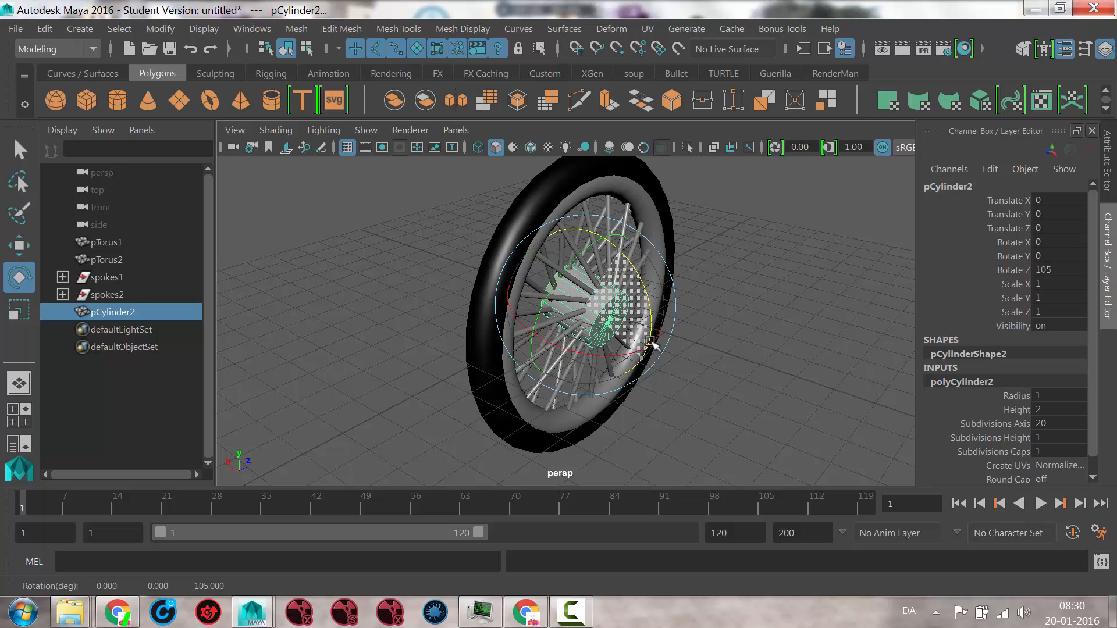
Scale the hub cylinder to about 0.243 in X and Z and 1.178 in Y so it spans both spoke sets
{"action": "key", "text": "r"}
{"action": "middle_click_drag", "start_coordinate": [736, 373], "coordinate": [651, 359]}
{"action": "left_click_drag", "start_coordinate": [584, 307], "coordinate": [553, 315]}
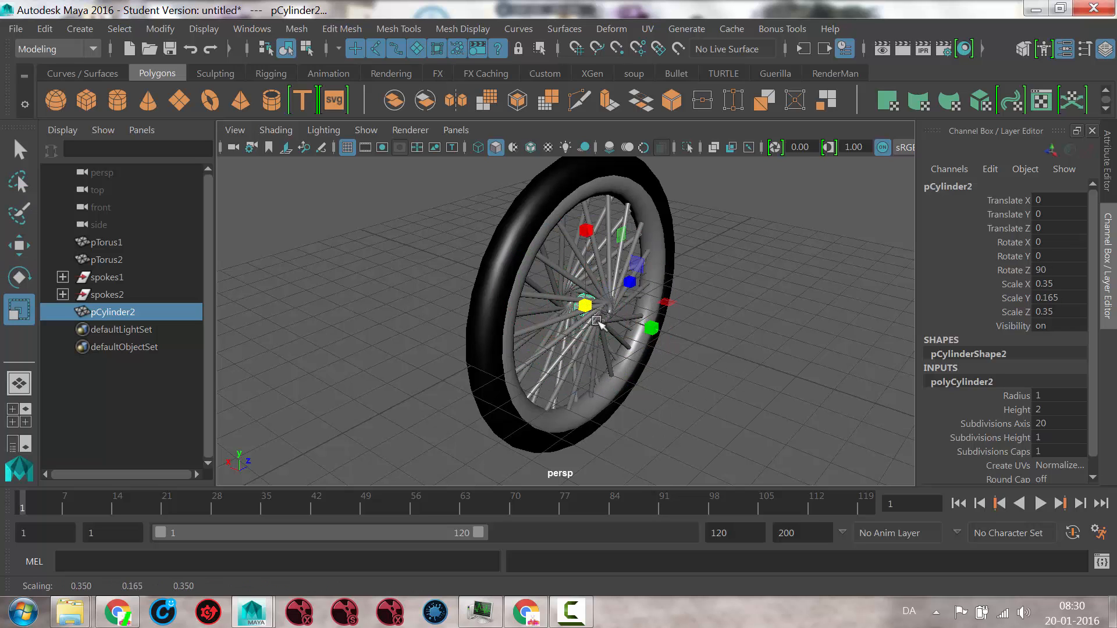
{"action": "left_click_drag", "start_coordinate": [658, 330], "coordinate": [758, 375]}
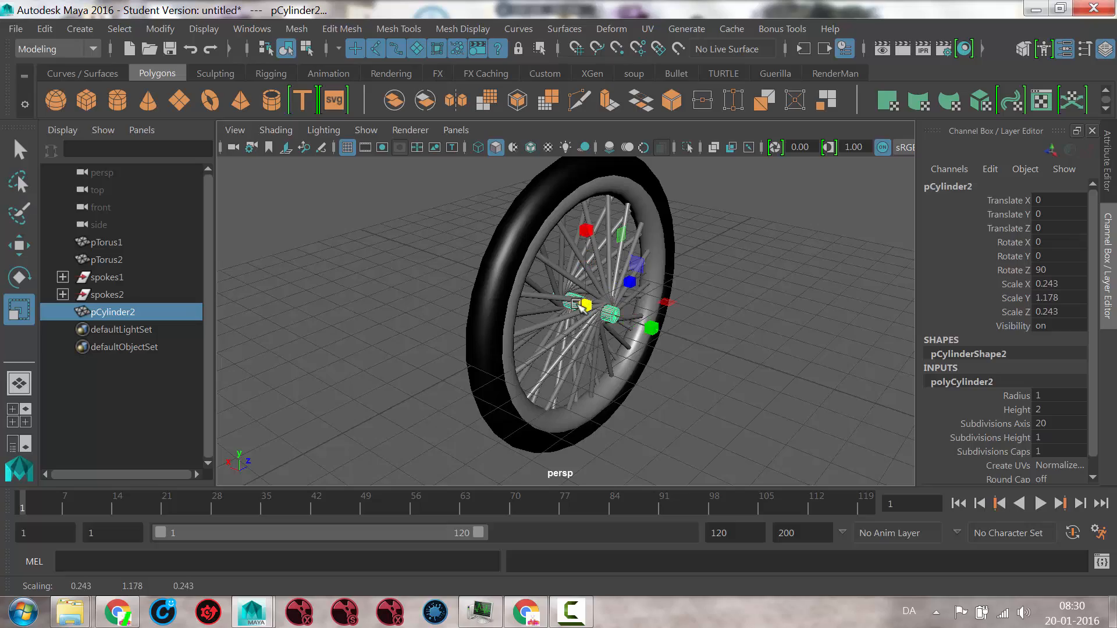
{"action": "left_click_drag", "start_coordinate": [728, 357], "coordinate": [669, 336], "text": "alt"}
{"action": "scroll", "coordinate": [727, 384], "scroll_direction": "up", "scroll_amount": 4}
{"action": "left_click_drag", "start_coordinate": [727, 384], "coordinate": [493, 347], "text": "alt"}
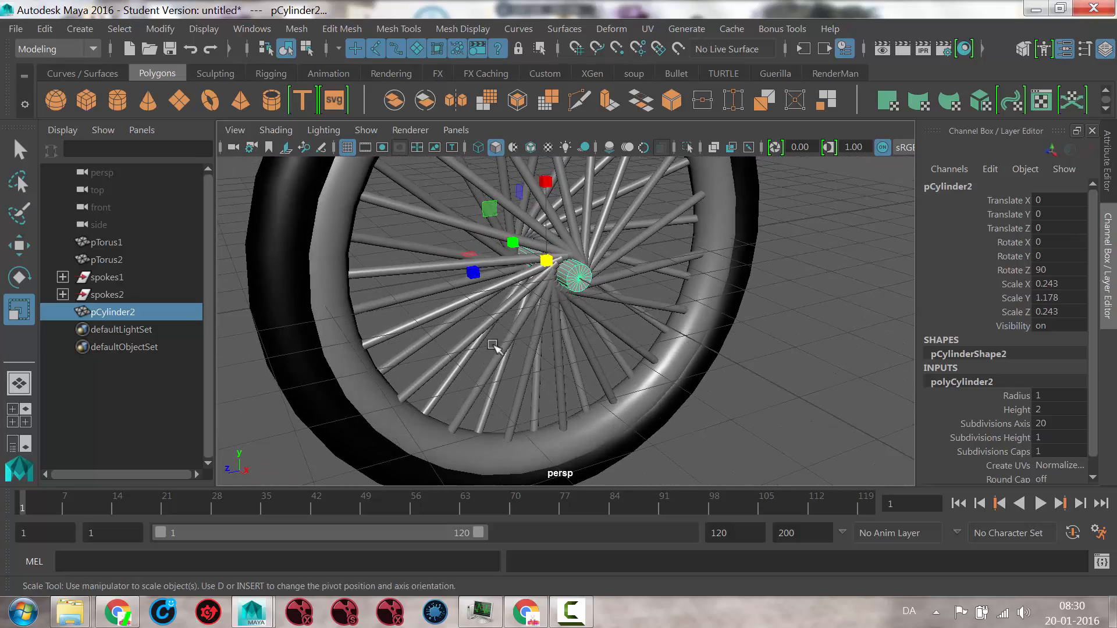
Scale the hub cylinder up to about 0.291 in X and Z and 1.412 in Y
{"action": "left_click_drag", "start_coordinate": [556, 259], "coordinate": [561, 262]}
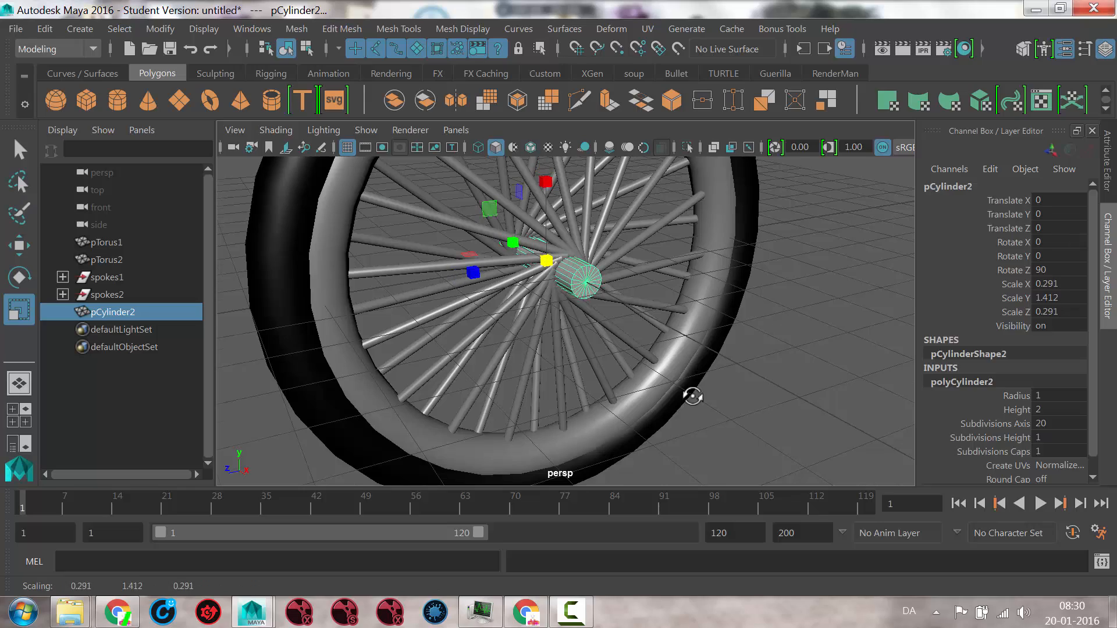
{"action": "left_click_drag", "start_coordinate": [691, 394], "coordinate": [660, 393], "text": "alt"}
{"action": "right_click_drag", "start_coordinate": [660, 393], "coordinate": [526, 383], "text": "alt"}
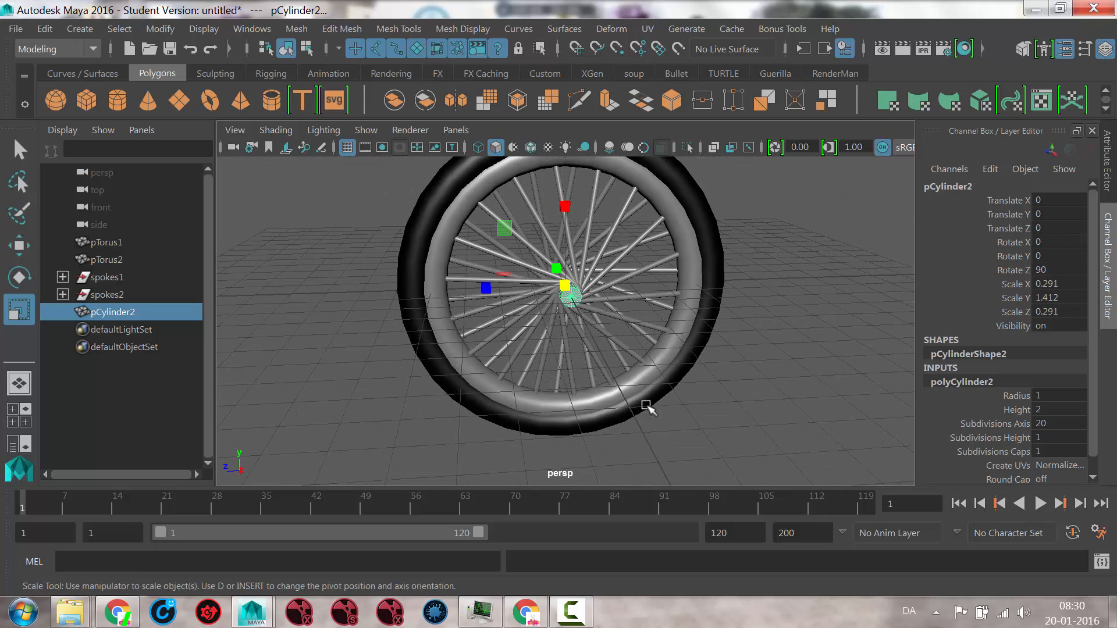
{"action": "left_click_drag", "start_coordinate": [649, 407], "coordinate": [687, 352], "text": "alt"}
{"action": "middle_click_drag", "start_coordinate": [687, 352], "coordinate": [661, 386], "text": "alt"}
{"action": "left_click_drag", "start_coordinate": [657, 329], "coordinate": [693, 347], "text": "alt"}
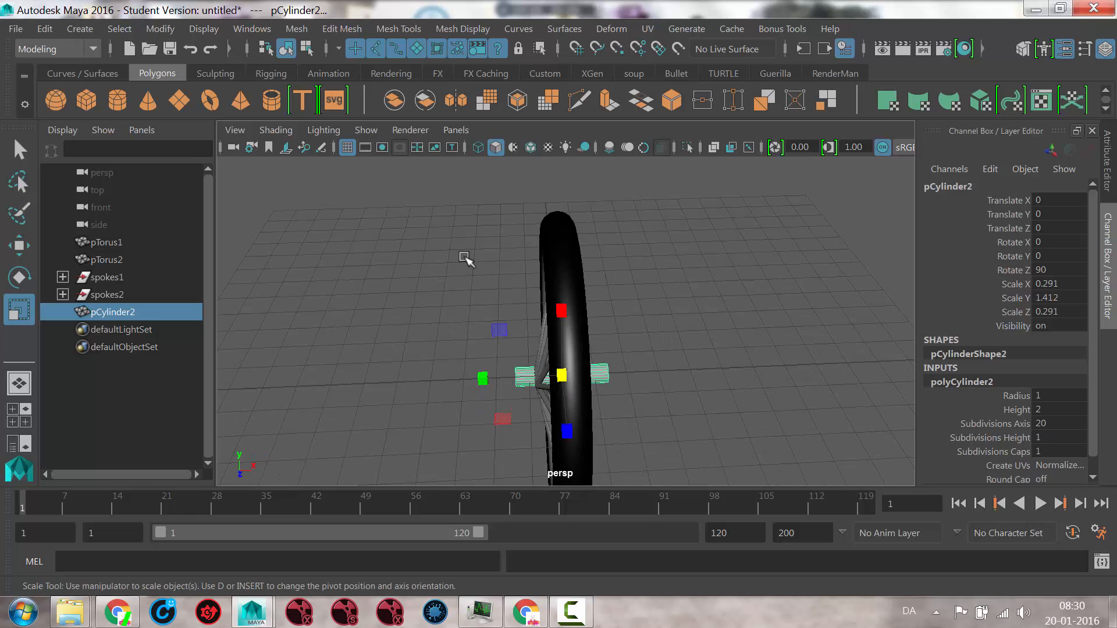
Create a polygon torus, raise it above the wheel to about 7.302 in Y, and rotate it 90 degrees around X
{"action": "scroll", "coordinate": [407, 189], "scroll_direction": "down", "scroll_amount": 3}
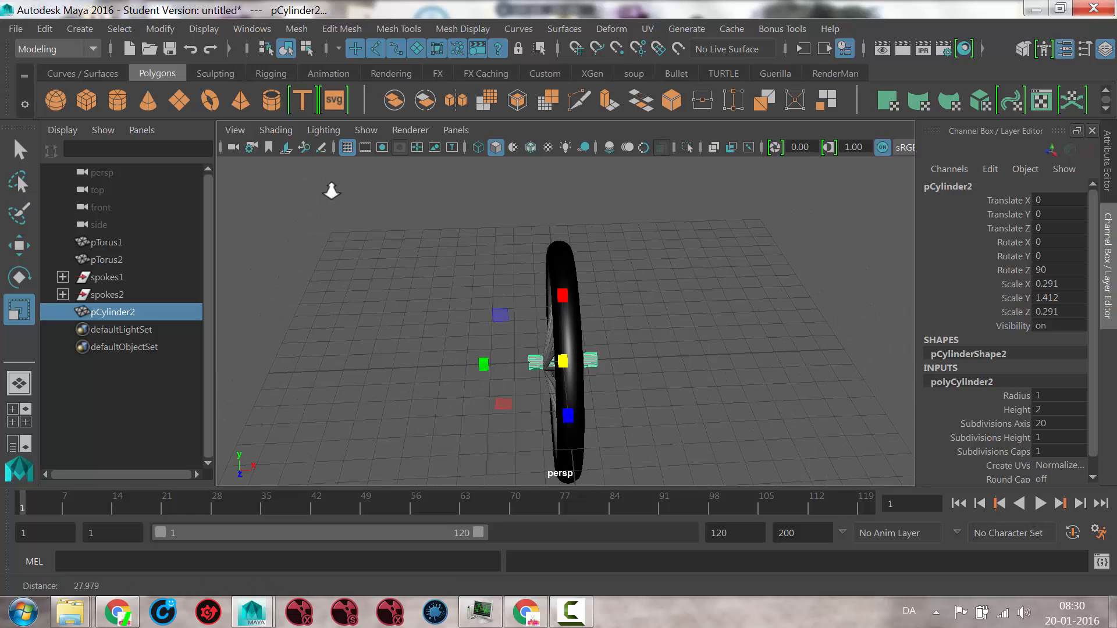
{"action": "left_click", "coordinate": [208, 99]}
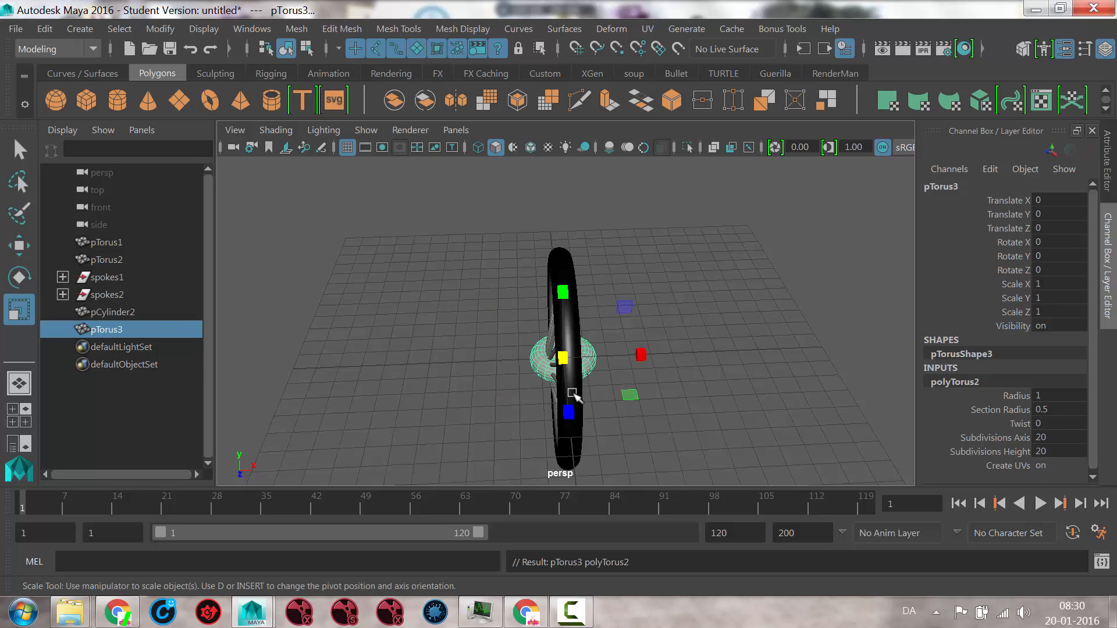
{"action": "left_click_drag", "start_coordinate": [700, 443], "coordinate": [630, 436], "text": "alt"}
{"action": "key", "text": "w"}
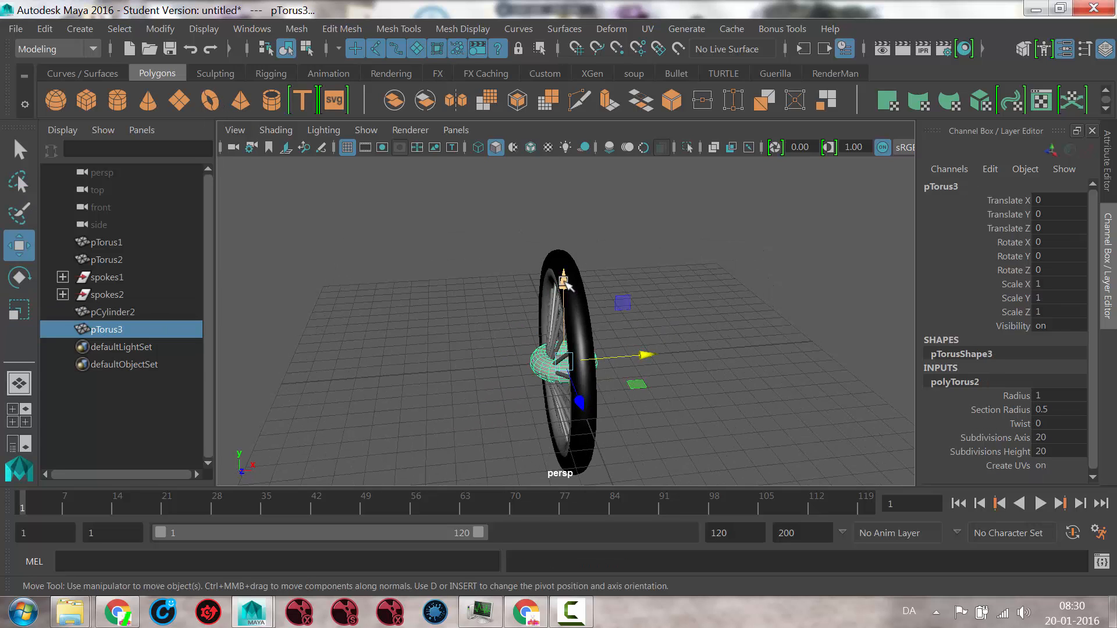
{"action": "left_click_drag", "start_coordinate": [566, 284], "coordinate": [564, 124]}
{"action": "key", "text": "e"}
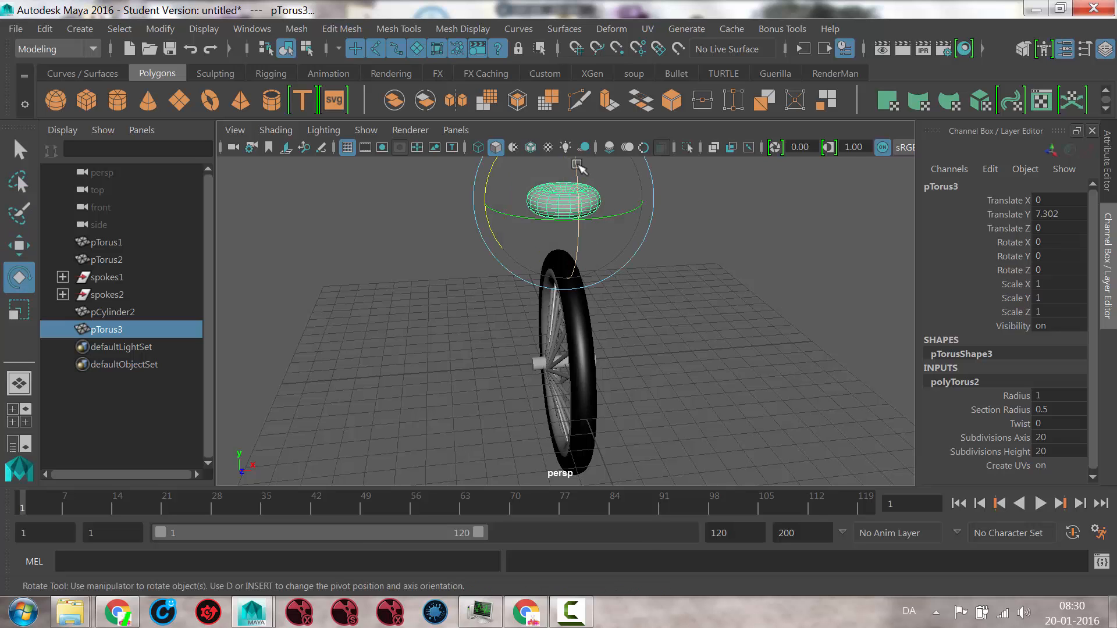
{"action": "left_click_drag", "start_coordinate": [577, 170], "coordinate": [574, 247]}
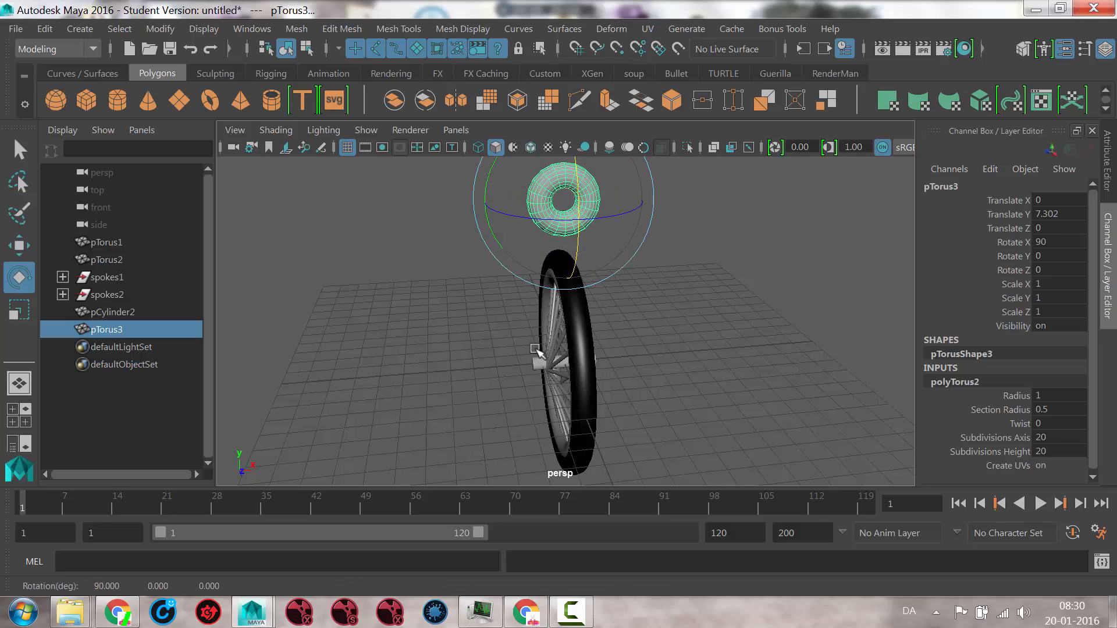
Lower the new torus to about 4.782 in Y so it wraps around the top of the tire
{"action": "left_click_drag", "start_coordinate": [538, 352], "coordinate": [669, 331], "text": "alt"}
{"action": "key", "text": "w"}
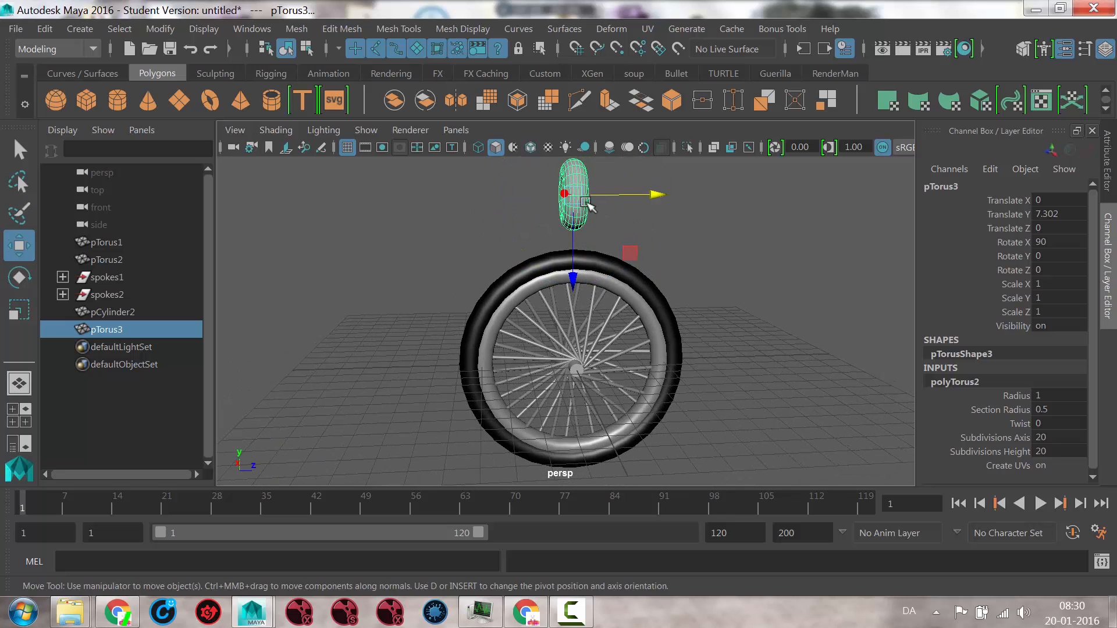
{"action": "left_click_drag", "start_coordinate": [579, 265], "coordinate": [670, 341]}
{"action": "right_click_drag", "start_coordinate": [575, 351], "coordinate": [730, 346], "text": "alt"}
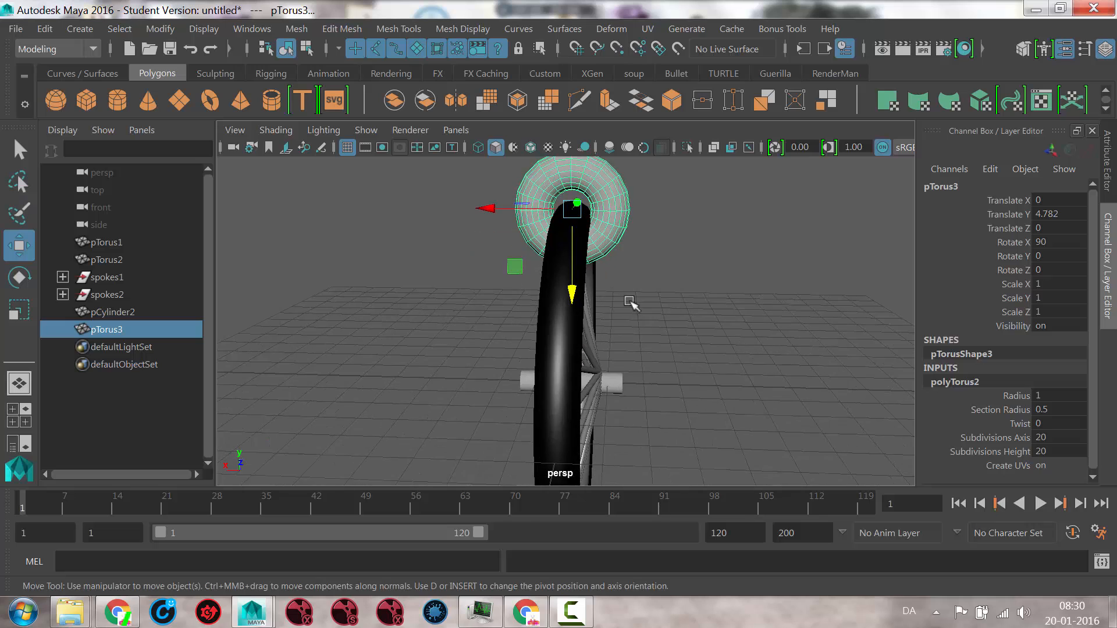
Set the new torus's radius to 1.1 and its section radius to 0.4
{"action": "left_click_drag", "start_coordinate": [629, 302], "coordinate": [646, 304], "text": "alt"}
{"action": "left_click", "coordinate": [978, 409]}
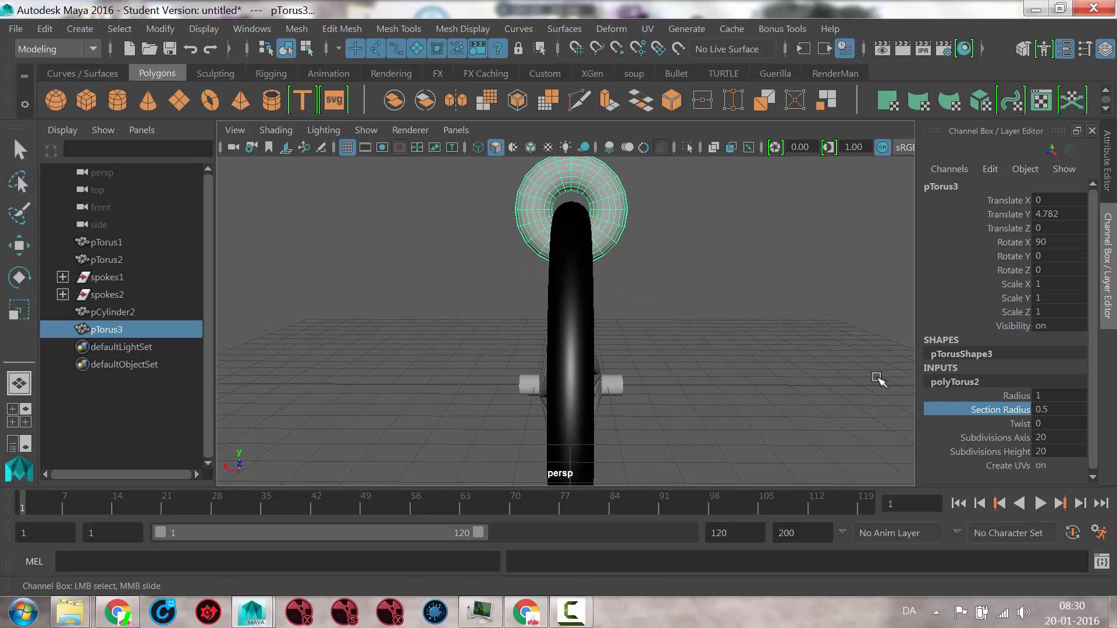
{"action": "mouse_move", "coordinate": [778, 340]}
{"action": "middle_mouse_down"}
{"action": "mouse_move", "coordinate": [777, 326]}
{"action": "mouse_move", "coordinate": [779, 341]}
{"action": "middle_mouse_up"}
{"action": "left_click", "coordinate": [1015, 396]}
{"action": "left_click_drag", "start_coordinate": [776, 340], "coordinate": [669, 344], "text": "alt"}
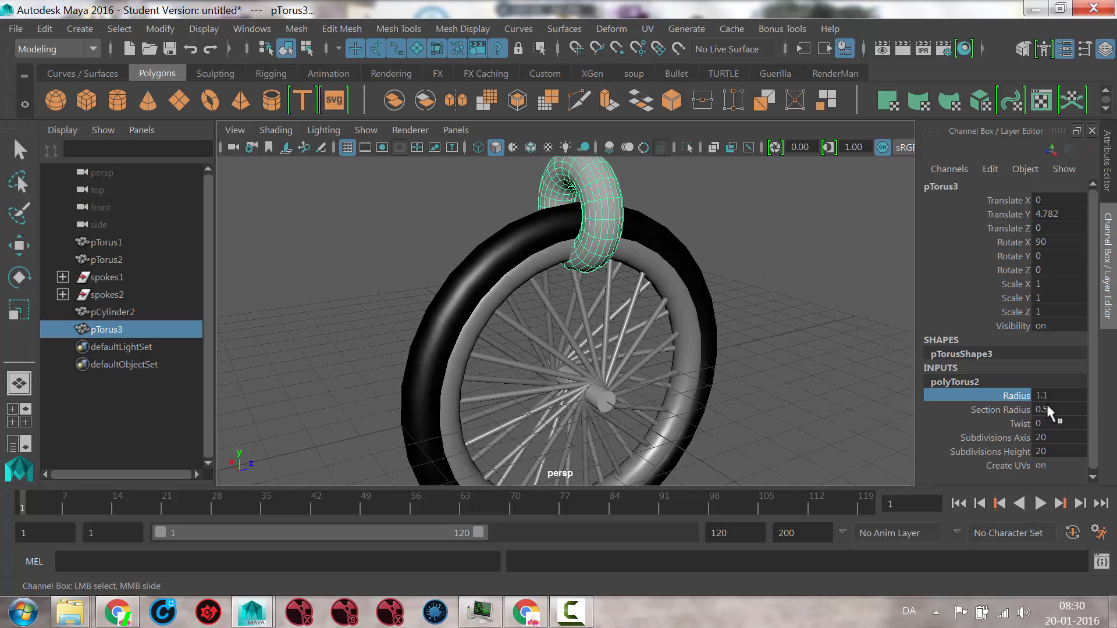
{"action": "left_click", "coordinate": [1048, 409]}
{"action": "key", "text": "Return"}
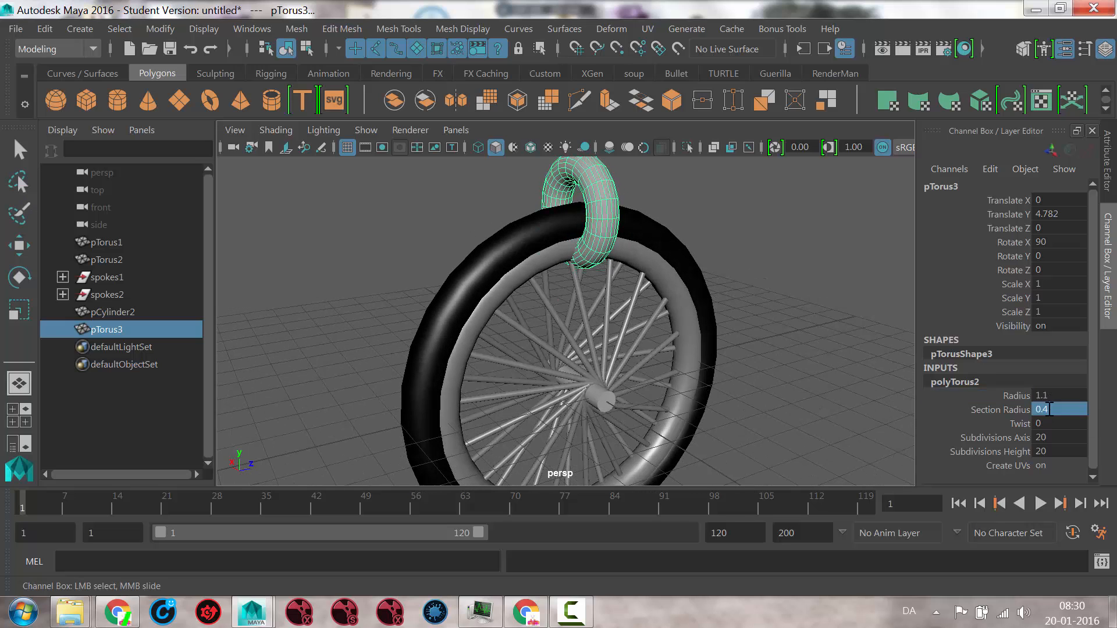
Lower the thinner torus to about 4.568 in Y over the tire
{"action": "left_click_drag", "start_coordinate": [658, 231], "coordinate": [689, 235], "text": "alt"}
{"action": "key", "text": "w"}
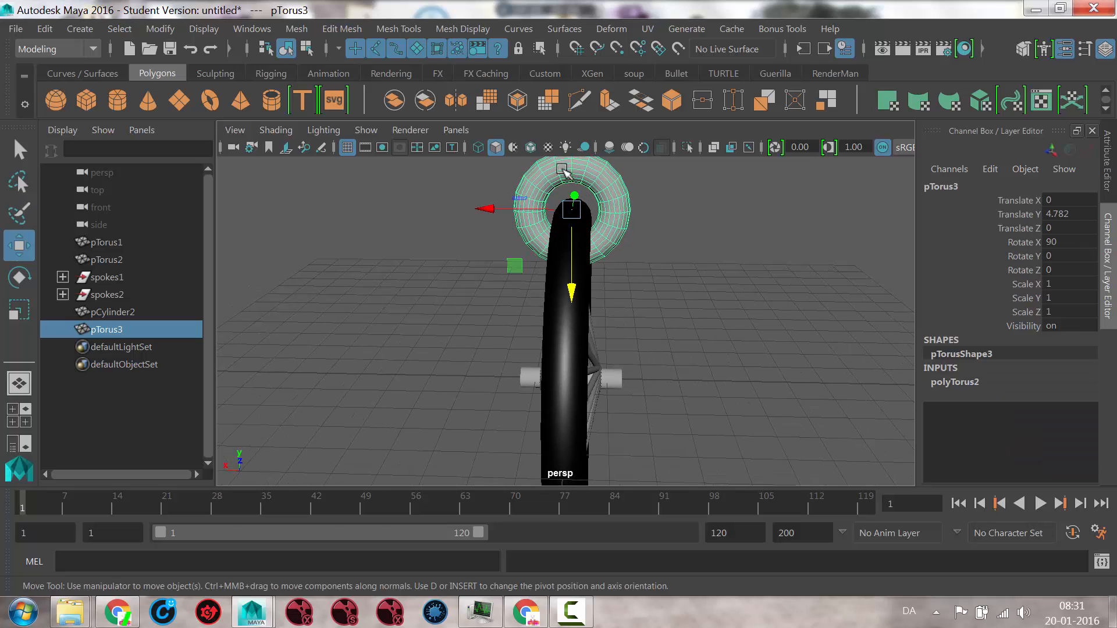
{"action": "left_click_drag", "start_coordinate": [576, 289], "coordinate": [540, 256]}
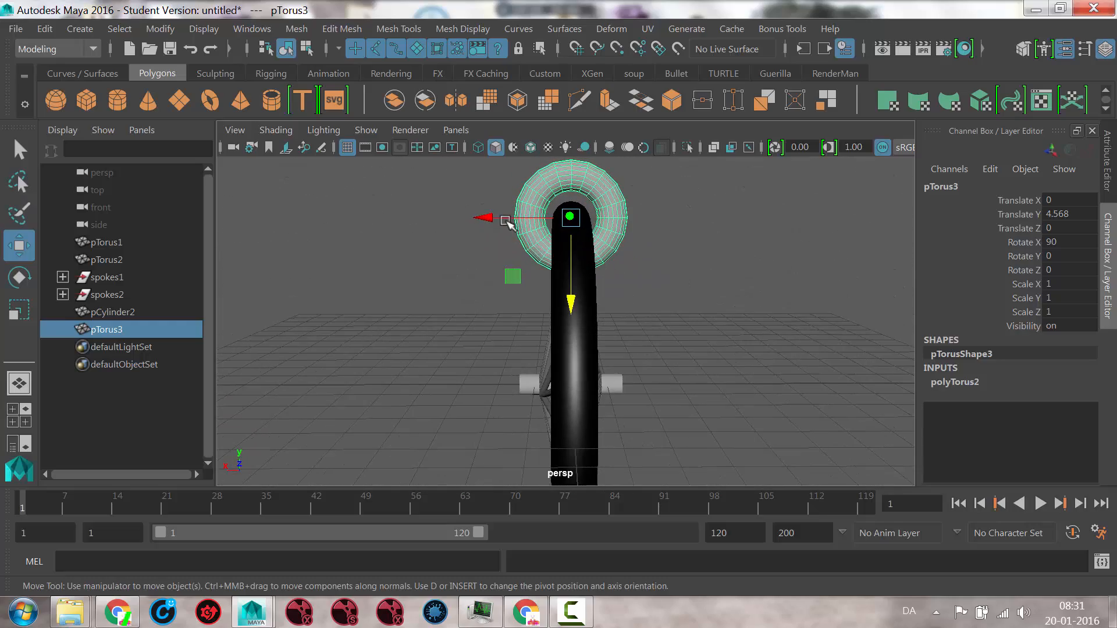
Delete the faces of the torus's lower half and return to object selection, leaving an arch over the tire
{"action": "right_click", "coordinate": [597, 194]}
{"action": "left_click", "coordinate": [596, 186]}
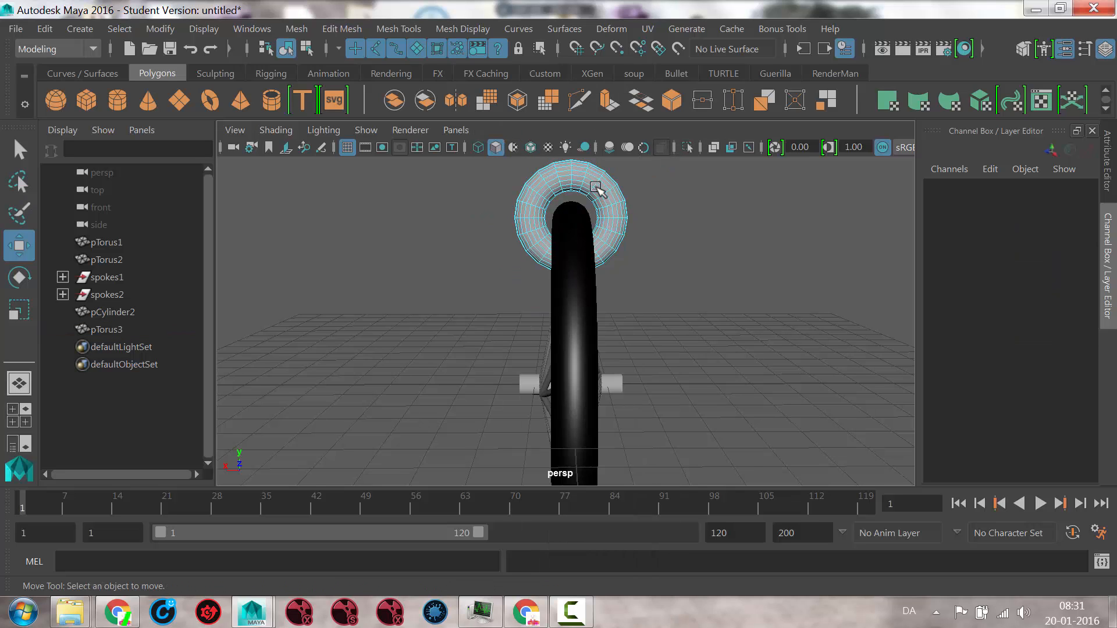
{"action": "left_click_drag", "start_coordinate": [632, 295], "coordinate": [664, 372]}
{"action": "key", "text": "Delete"}
{"action": "right_click_drag", "start_coordinate": [601, 189], "coordinate": [620, 105]}
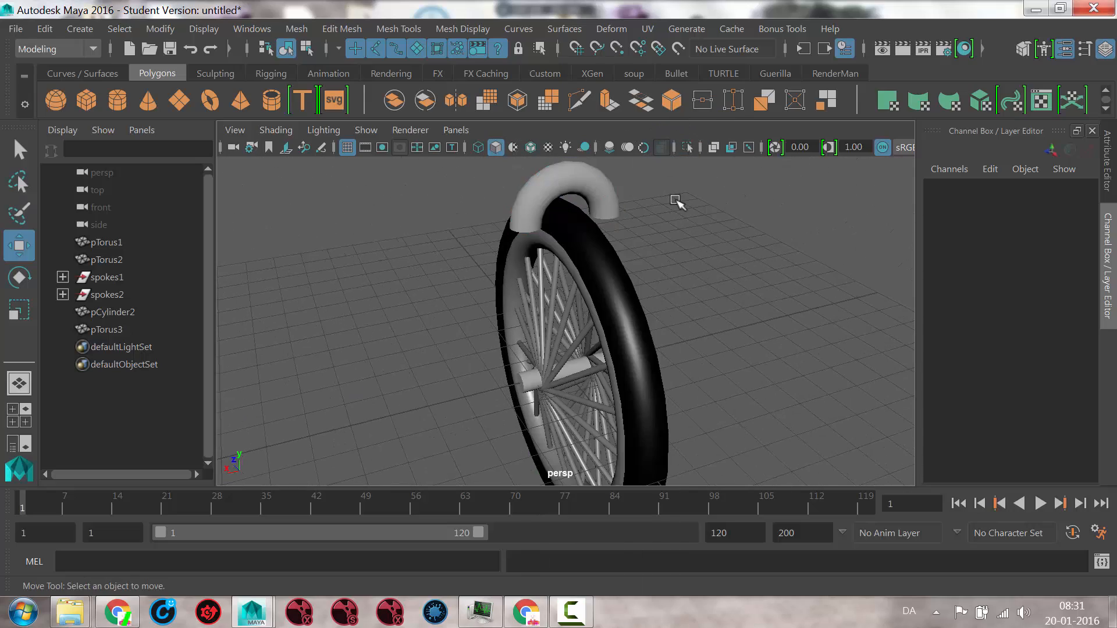
Select the half torus and close its two open ends with Fill Hole
{"action": "left_click_drag", "start_coordinate": [692, 227], "coordinate": [616, 212], "text": "alt"}
{"action": "left_click", "coordinate": [611, 196]}
{"action": "left_click_drag", "start_coordinate": [674, 259], "coordinate": [620, 249], "text": "alt"}
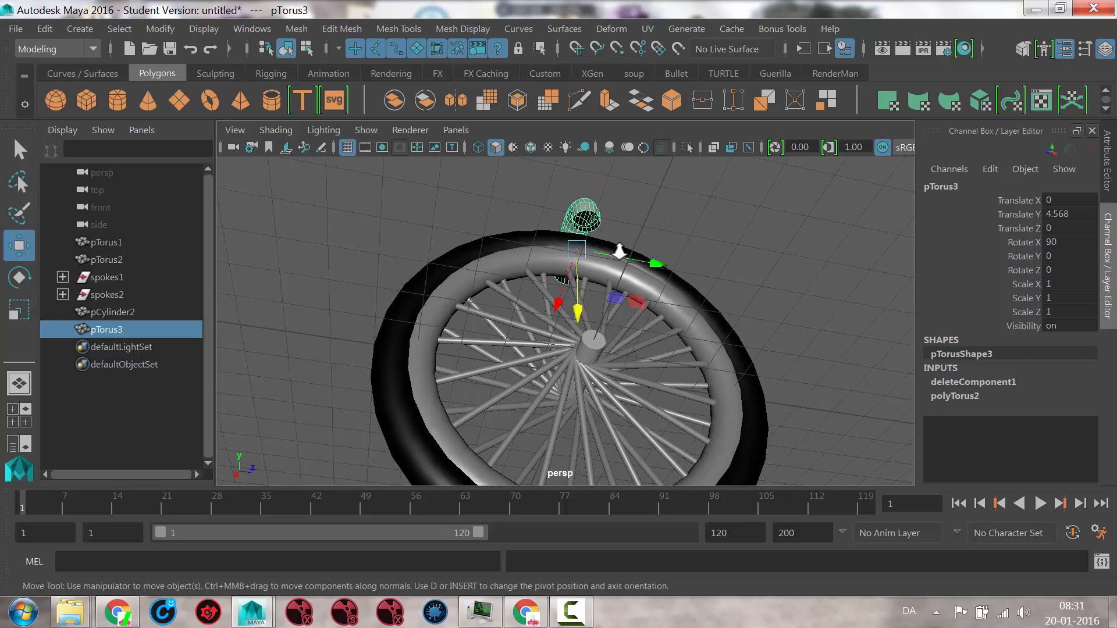
{"action": "right_click_drag", "start_coordinate": [619, 249], "coordinate": [842, 326], "text": "alt"}
{"action": "middle_click_drag", "start_coordinate": [842, 326], "coordinate": [827, 501], "text": "alt"}
{"action": "right_click_drag", "start_coordinate": [603, 349], "coordinate": [748, 297], "text": "alt"}
{"action": "middle_click_drag", "start_coordinate": [748, 297], "coordinate": [685, 342], "text": "alt"}
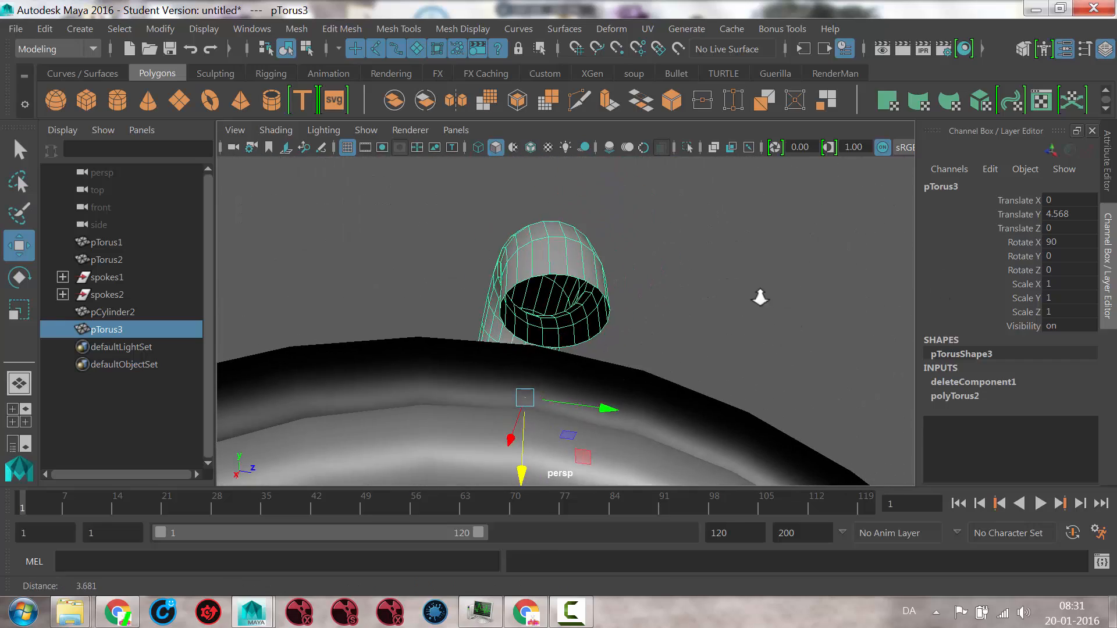
{"action": "left_click_drag", "start_coordinate": [760, 296], "coordinate": [691, 214], "text": "alt"}
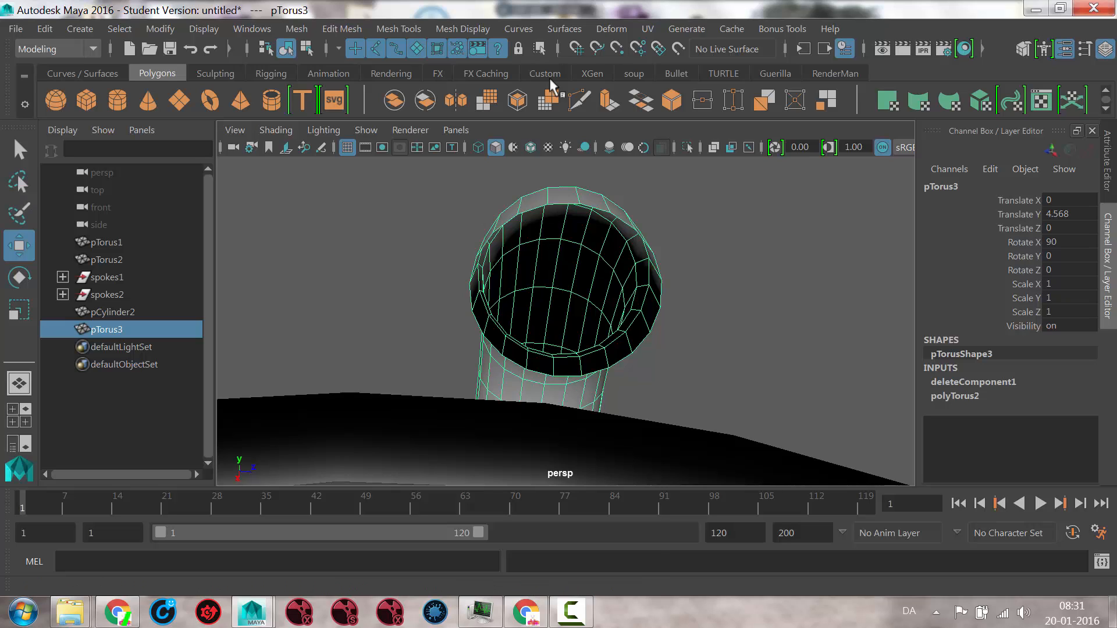
{"action": "left_click", "coordinate": [295, 29]}
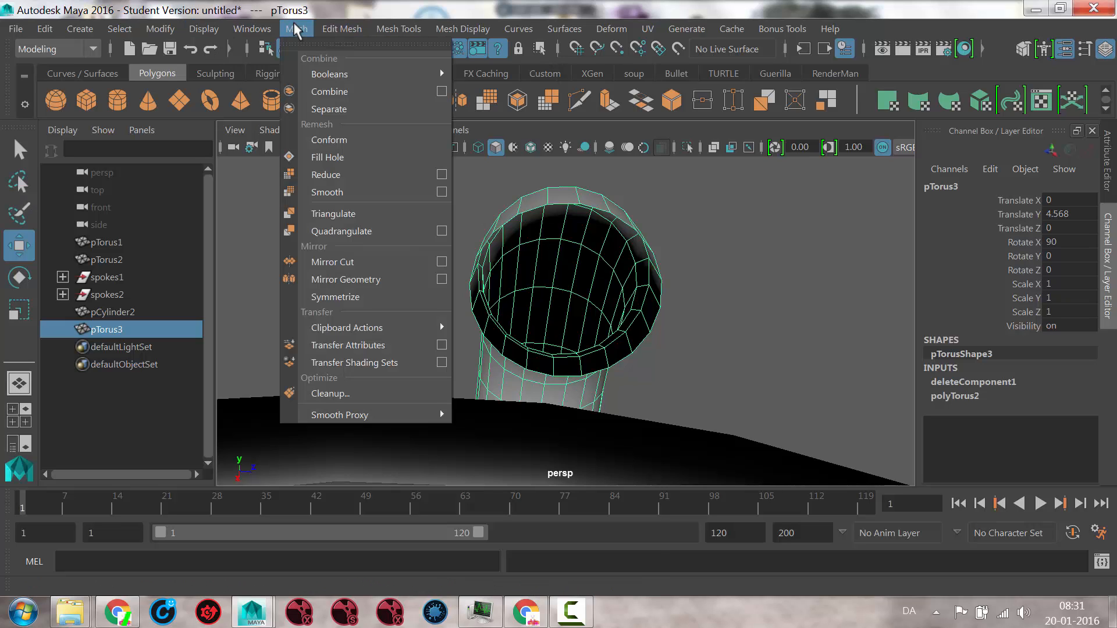
{"action": "left_click", "coordinate": [322, 159]}
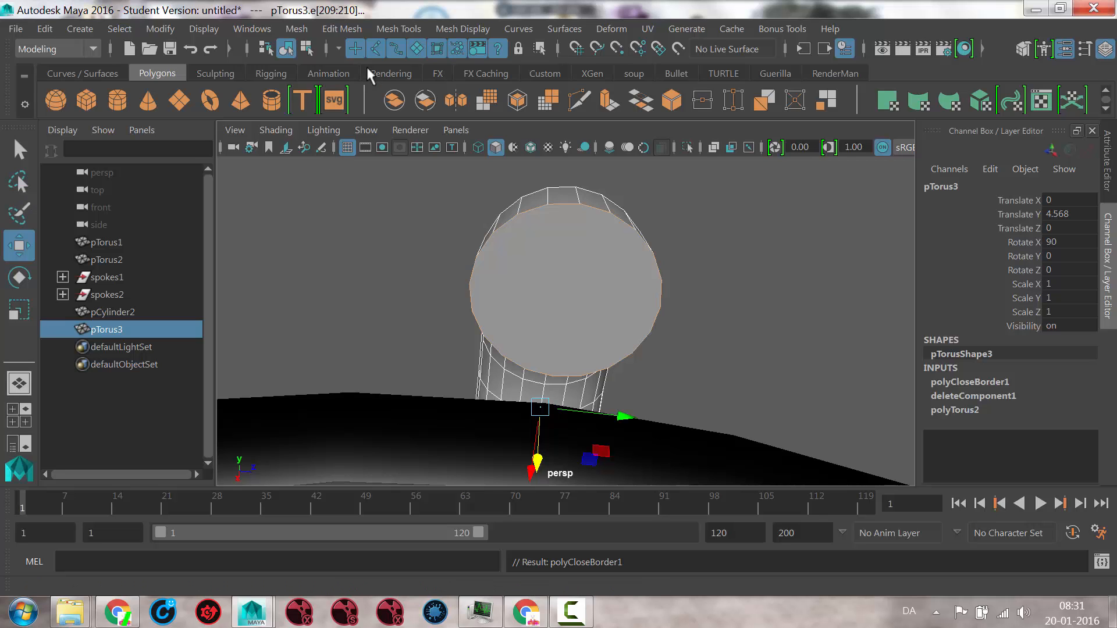
Switch the arch to face selection and select the cap faces at both of its ends
{"action": "left_click_drag", "start_coordinate": [445, 232], "coordinate": [508, 198], "text": "alt"}
{"action": "middle_click_drag", "start_coordinate": [507, 198], "coordinate": [661, 279], "text": "alt"}
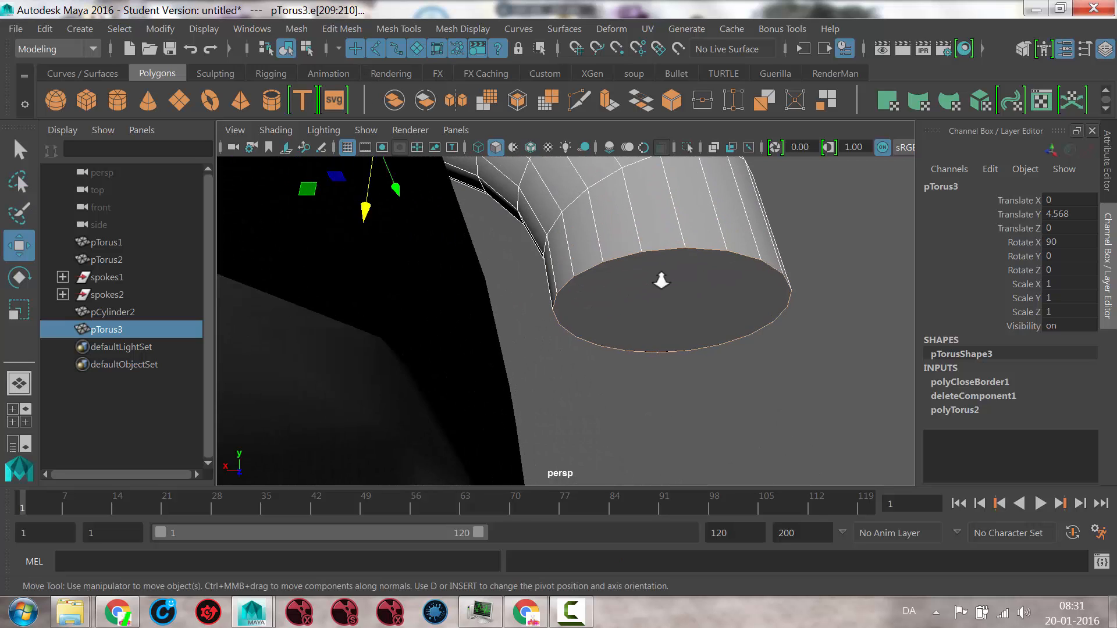
{"action": "right_click_drag", "start_coordinate": [661, 279], "coordinate": [464, 311], "text": "alt"}
{"action": "left_click_drag", "start_coordinate": [464, 311], "coordinate": [492, 294], "text": "alt"}
{"action": "middle_click_drag", "start_coordinate": [491, 294], "coordinate": [449, 246], "text": "alt"}
{"action": "left_click_drag", "start_coordinate": [542, 301], "coordinate": [474, 302], "text": "alt"}
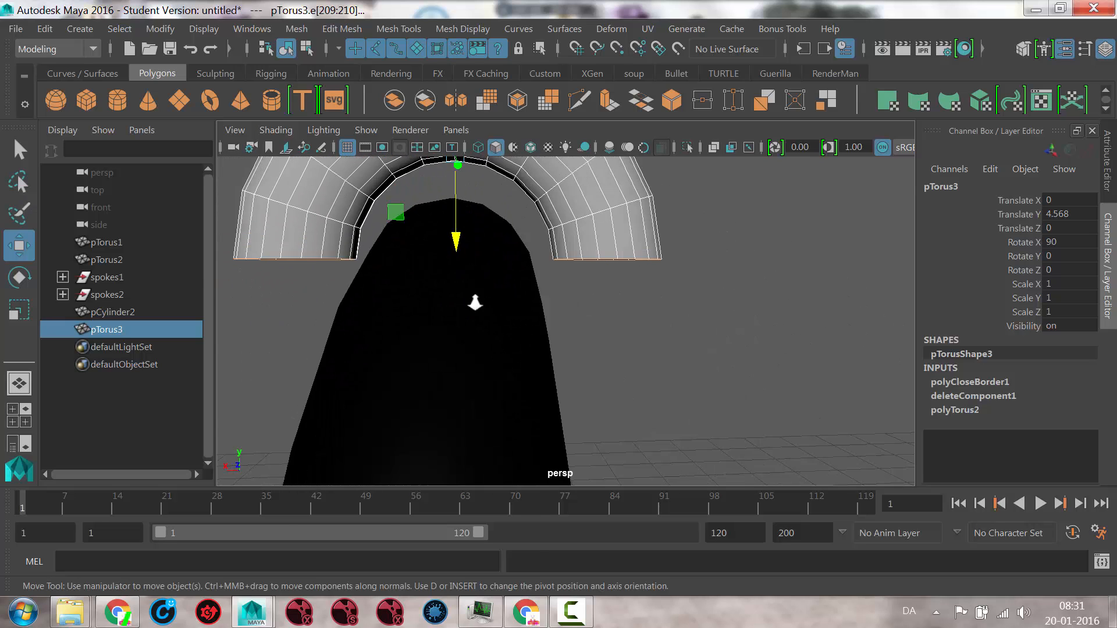
{"action": "right_click_drag", "start_coordinate": [474, 302], "coordinate": [456, 303], "text": "alt"}
{"action": "right_click_drag", "start_coordinate": [626, 229], "coordinate": [650, 205]}
{"action": "left_click_drag", "start_coordinate": [614, 265], "coordinate": [599, 266], "text": "alt"}
{"action": "right_click_drag", "start_coordinate": [599, 267], "coordinate": [593, 184]}
{"action": "left_click", "coordinate": [616, 300]}
{"action": "left_click_drag", "start_coordinate": [545, 320], "coordinate": [467, 291], "text": "alt"}
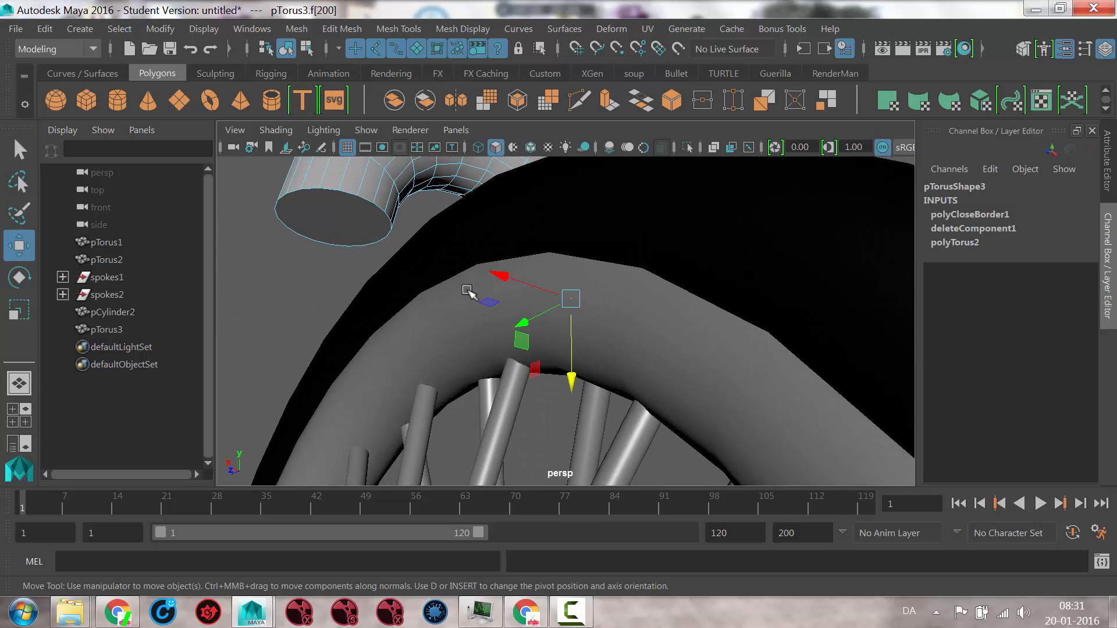
{"action": "left_click", "coordinate": [346, 217], "text": "shift"}
{"action": "left_click_drag", "start_coordinate": [543, 319], "coordinate": [538, 366], "text": "alt"}
Extrude both end faces downward with a local Z translation of about 4.268, forming fork legs that reach the hub
{"action": "left_click", "coordinate": [608, 100]}
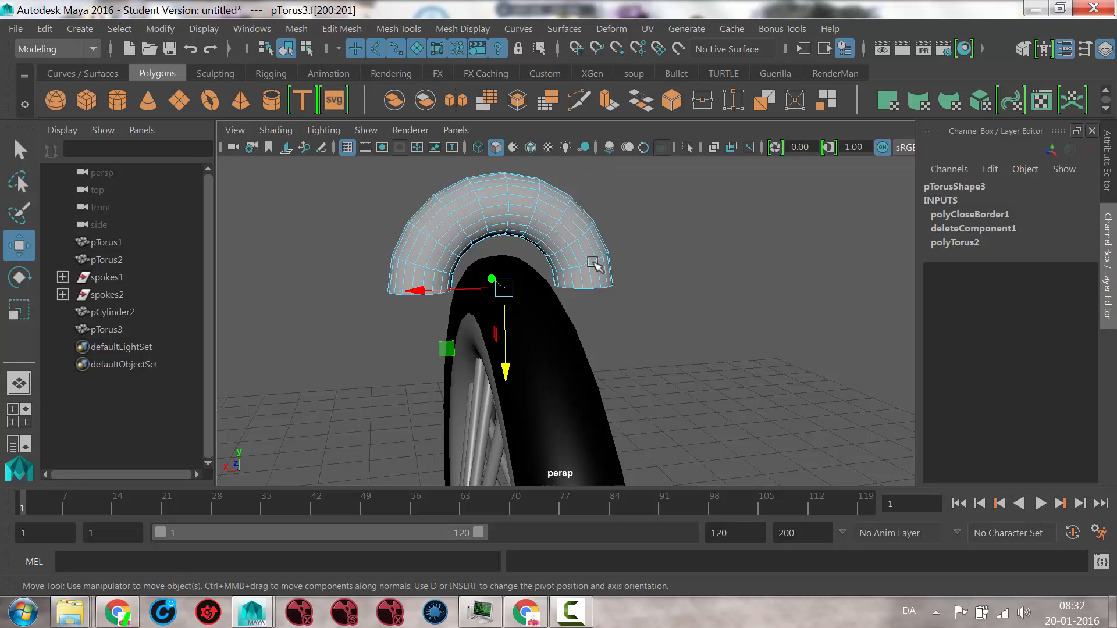
{"action": "left_click_drag", "start_coordinate": [586, 342], "coordinate": [586, 547]}
{"action": "right_click_drag", "start_coordinate": [661, 385], "coordinate": [475, 367], "text": "alt"}
{"action": "left_click_drag", "start_coordinate": [475, 367], "coordinate": [511, 410], "text": "alt"}
{"action": "middle_click_drag", "start_coordinate": [511, 410], "coordinate": [496, 279], "text": "alt"}
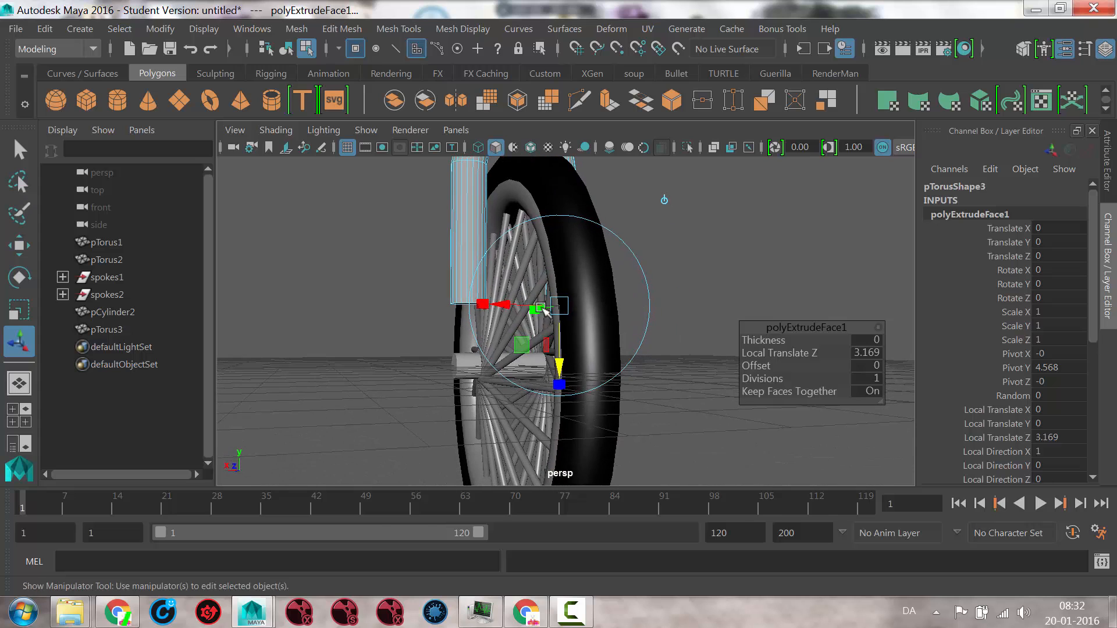
{"action": "left_click_drag", "start_coordinate": [554, 358], "coordinate": [552, 405]}
{"action": "left_click_drag", "start_coordinate": [625, 344], "coordinate": [584, 367], "text": "alt"}
{"action": "right_click_drag", "start_coordinate": [553, 367], "coordinate": [608, 384], "text": "alt"}
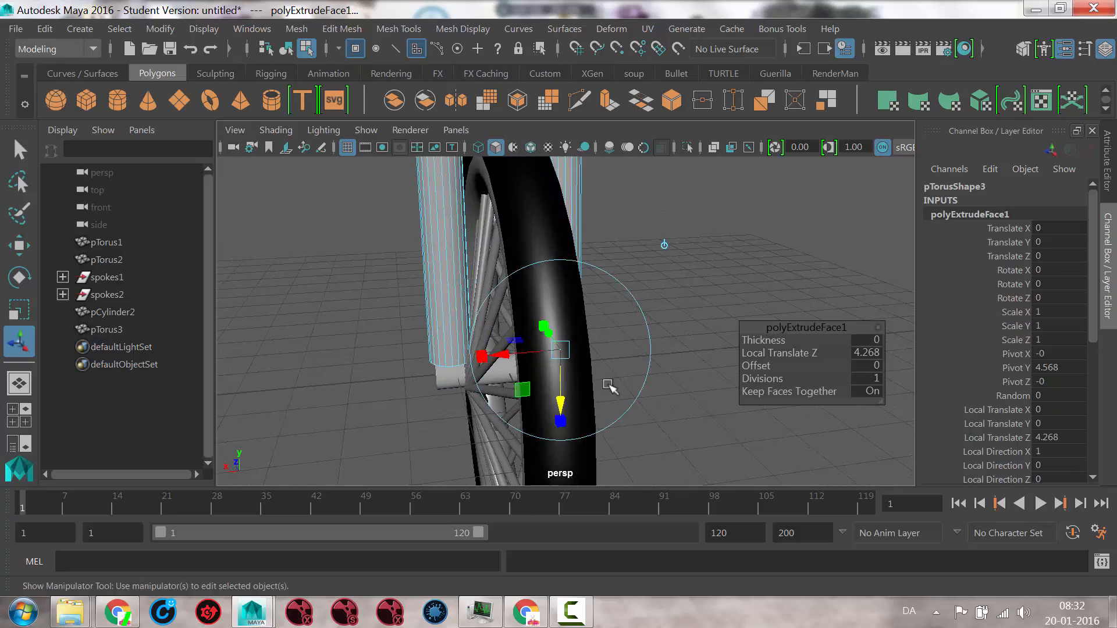
Return the fork to object selection and increase its polyTorus2 radius to 1.4 to space the legs farther from the spokes
{"action": "left_click_drag", "start_coordinate": [608, 385], "coordinate": [555, 322], "text": "alt"}
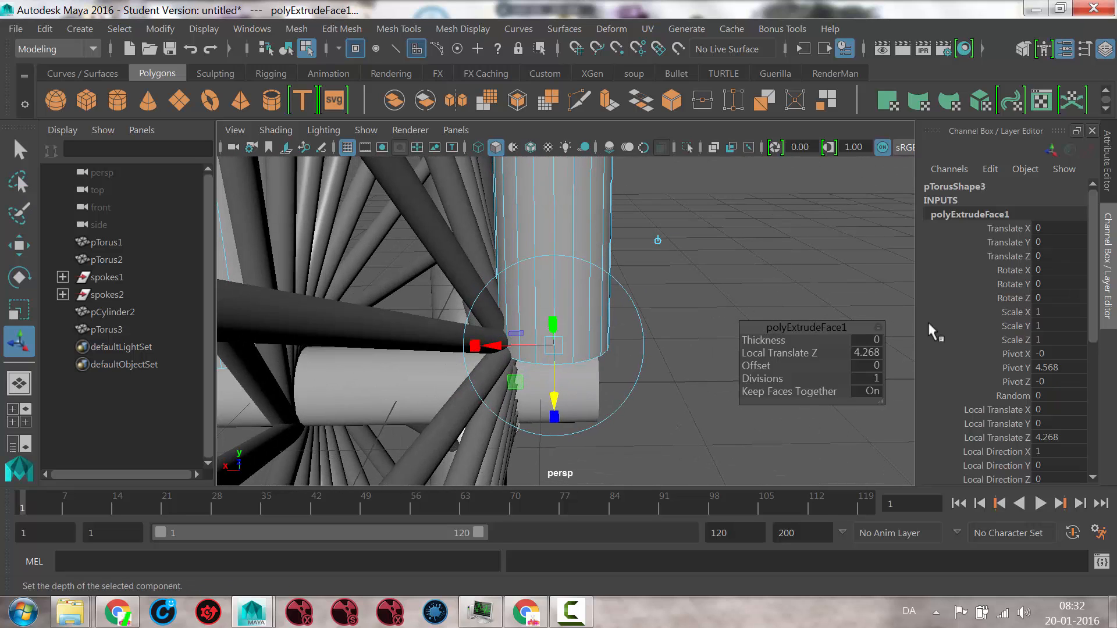
{"action": "right_click_drag", "start_coordinate": [591, 135], "coordinate": [678, 105]}
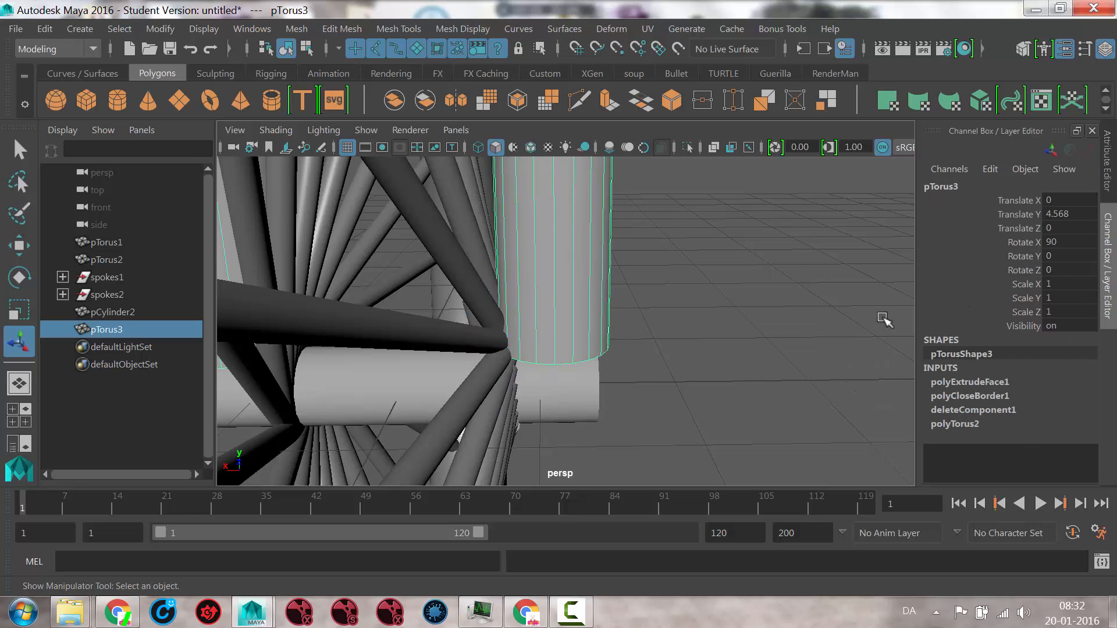
{"action": "left_click", "coordinate": [959, 424]}
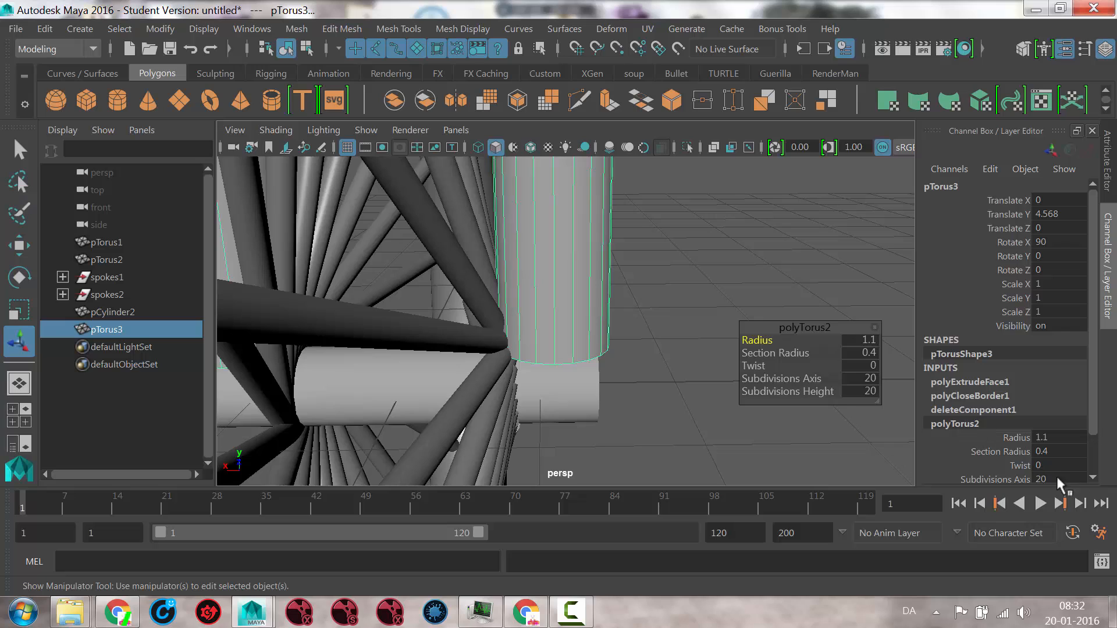
{"action": "left_click", "coordinate": [1018, 436]}
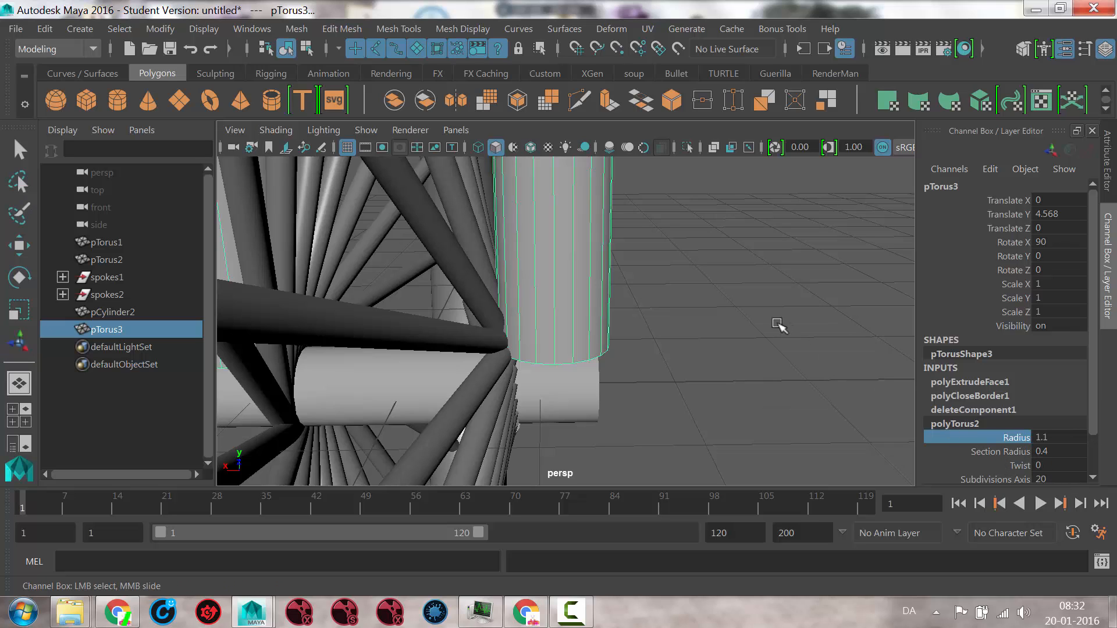
{"action": "middle_click_drag", "start_coordinate": [779, 326], "coordinate": [777, 322]}
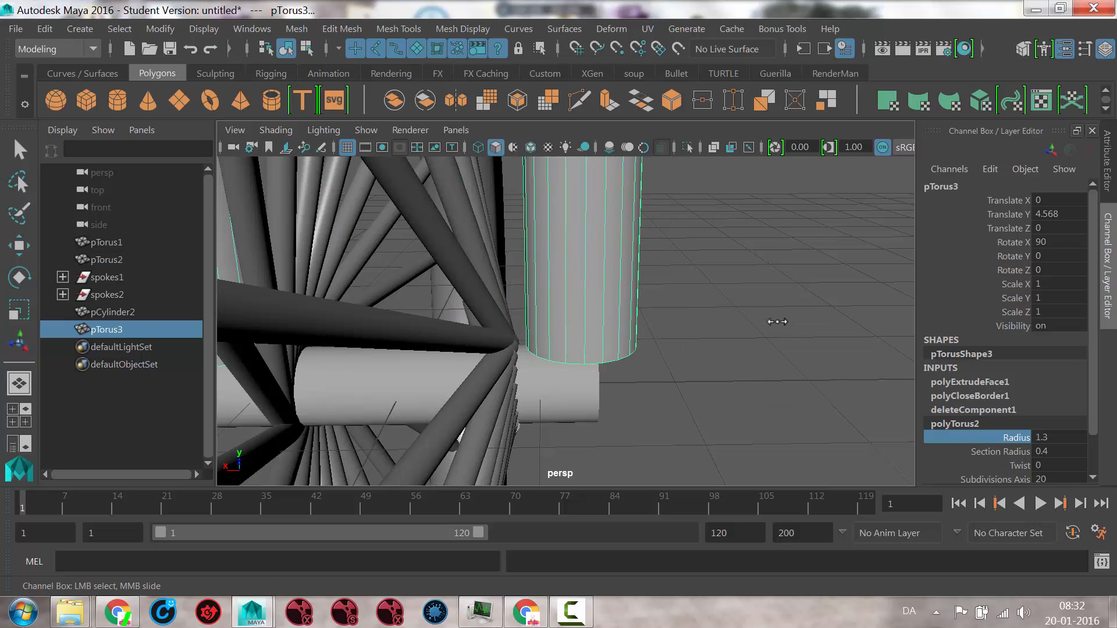
{"action": "right_click_drag", "start_coordinate": [809, 315], "coordinate": [550, 318], "text": "alt"}
{"action": "left_click_drag", "start_coordinate": [549, 317], "coordinate": [569, 309], "text": "alt"}
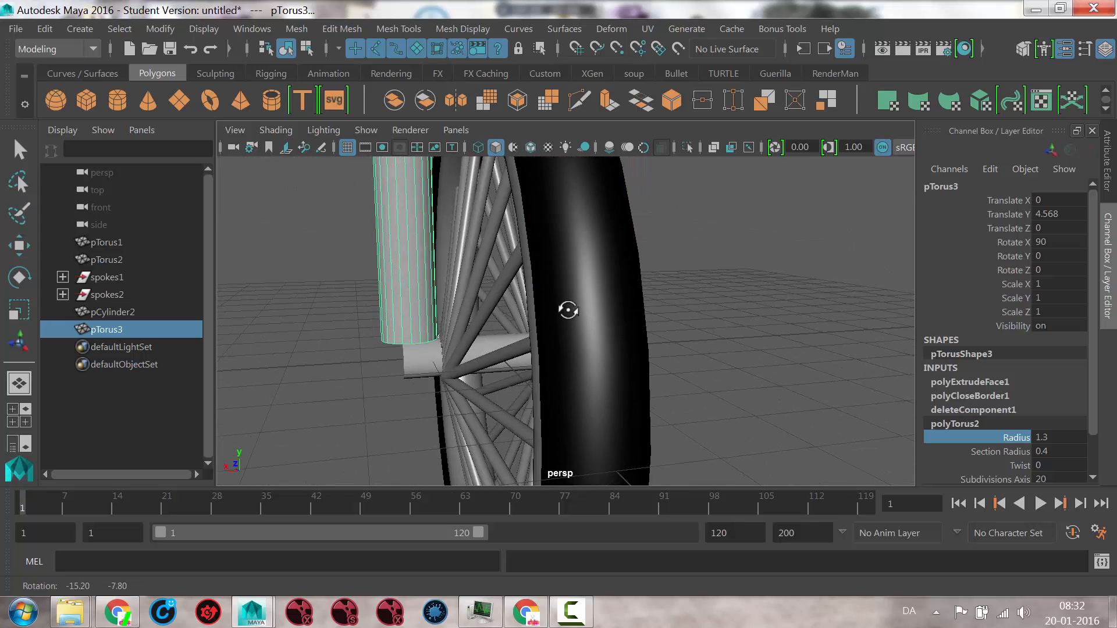
{"action": "right_click_drag", "start_coordinate": [569, 309], "coordinate": [411, 316], "text": "alt"}
{"action": "middle_click_drag", "start_coordinate": [651, 305], "coordinate": [743, 274]}
{"action": "mouse_move", "coordinate": [675, 279]}
{"action": "left_mouse_down", "text": "alt"}
{"action": "mouse_move", "coordinate": [631, 292]}
{"action": "mouse_move", "coordinate": [692, 269]}
{"action": "mouse_move", "coordinate": [679, 287]}
{"action": "left_mouse_up", "text": "alt"}
{"action": "middle_click_drag", "start_coordinate": [669, 262], "coordinate": [713, 271], "text": "alt"}
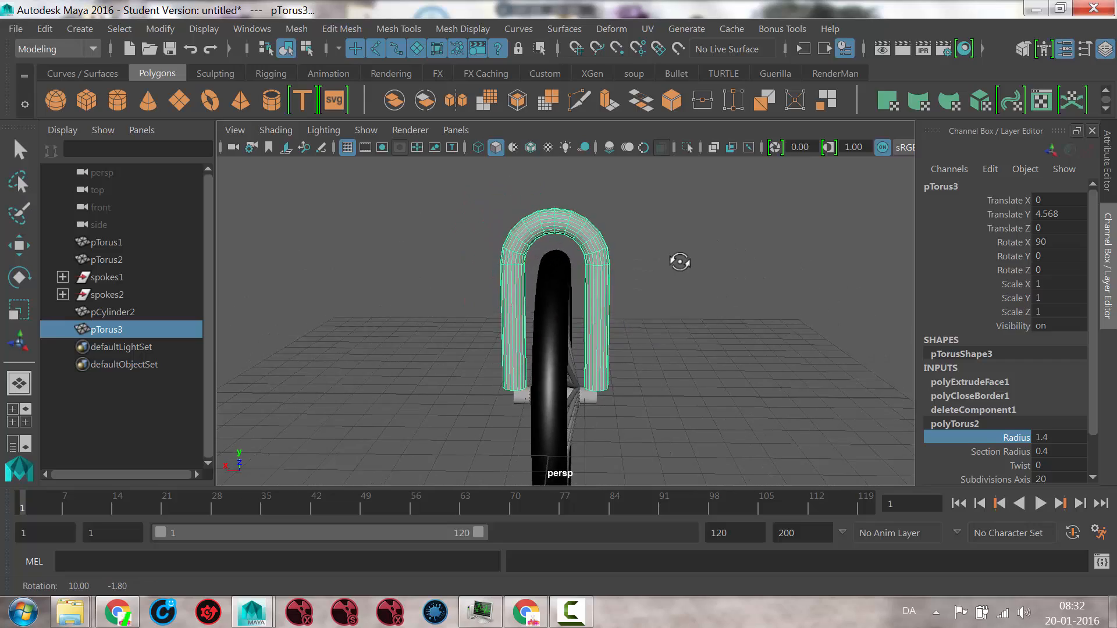
Create a polygon cylinder and raise it above the fork arch to a Translate Y of 7.576
{"action": "left_click_drag", "start_coordinate": [678, 259], "coordinate": [512, 229], "text": "alt"}
{"action": "left_click", "coordinate": [116, 100]}
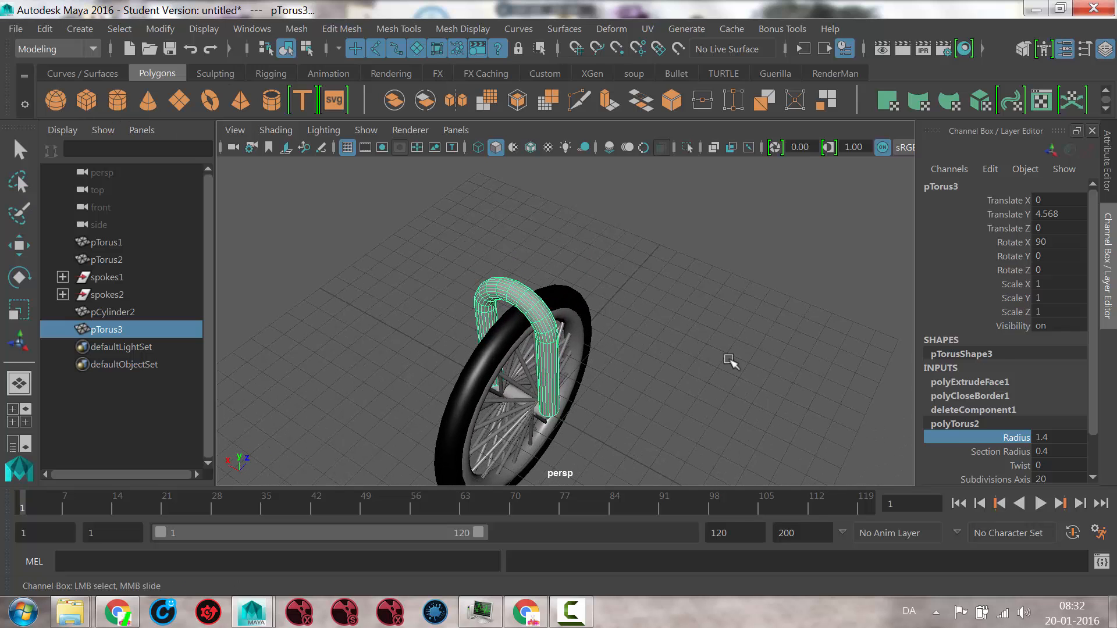
{"action": "left_click", "coordinate": [728, 363]}
{"action": "key", "text": "w"}
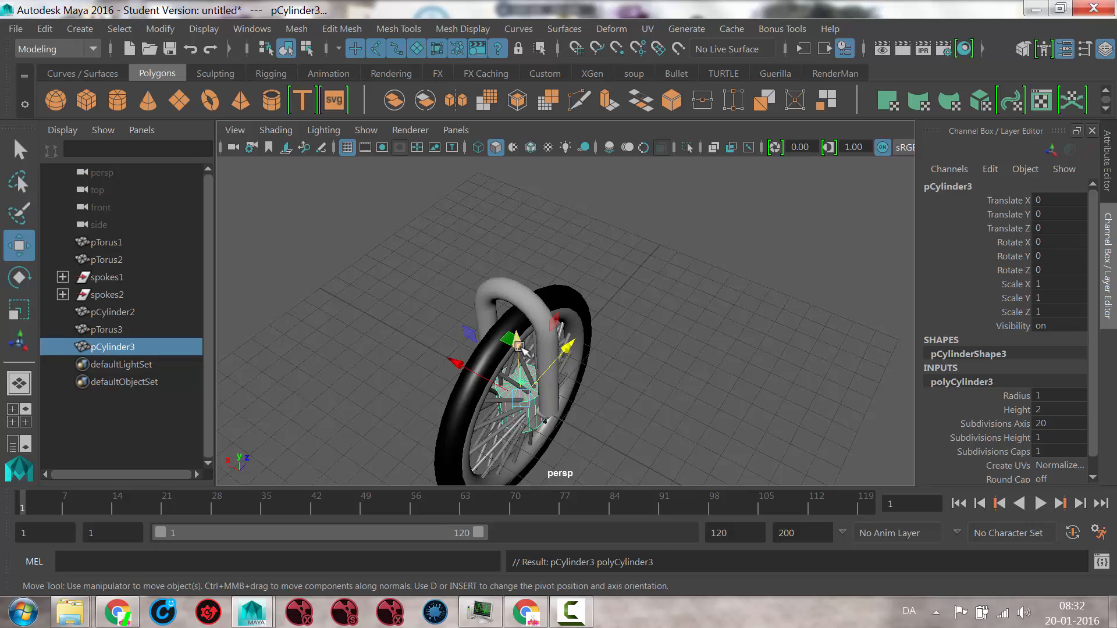
{"action": "left_click_drag", "start_coordinate": [500, 314], "coordinate": [493, 180]}
Reduce the new cylinder's radius to 0.3 and lower it to a Translate Y of 7.17 so it meets the arch
{"action": "right_click_drag", "start_coordinate": [610, 280], "coordinate": [666, 334], "text": "alt"}
{"action": "left_click_drag", "start_coordinate": [666, 334], "coordinate": [572, 256], "text": "alt"}
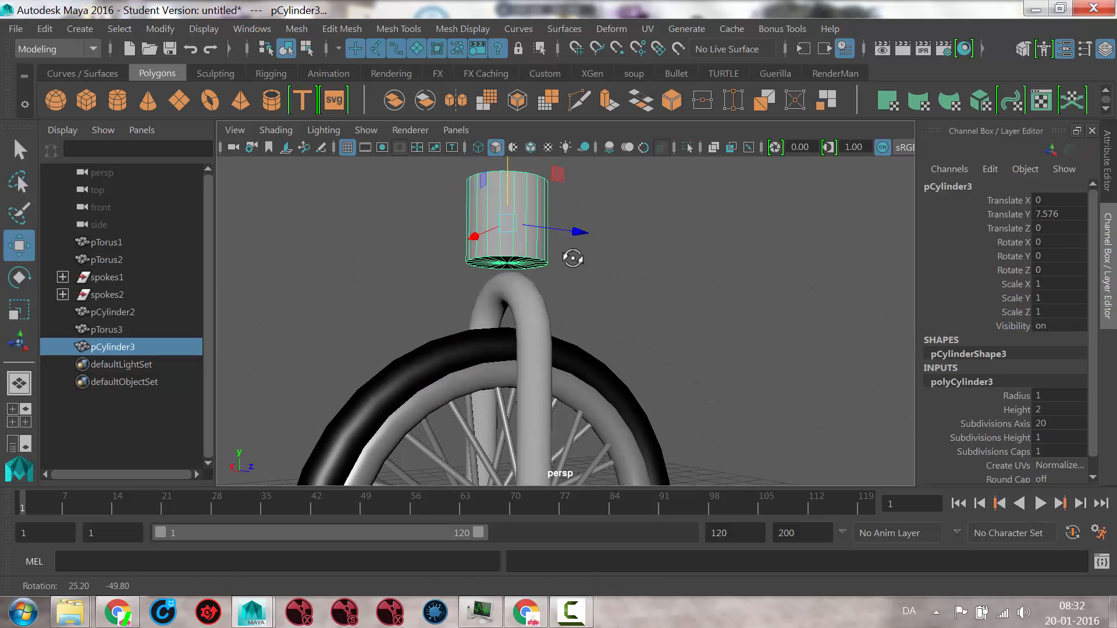
{"action": "right_click_drag", "start_coordinate": [571, 257], "coordinate": [675, 320], "text": "alt"}
{"action": "left_click", "coordinate": [1008, 396]}
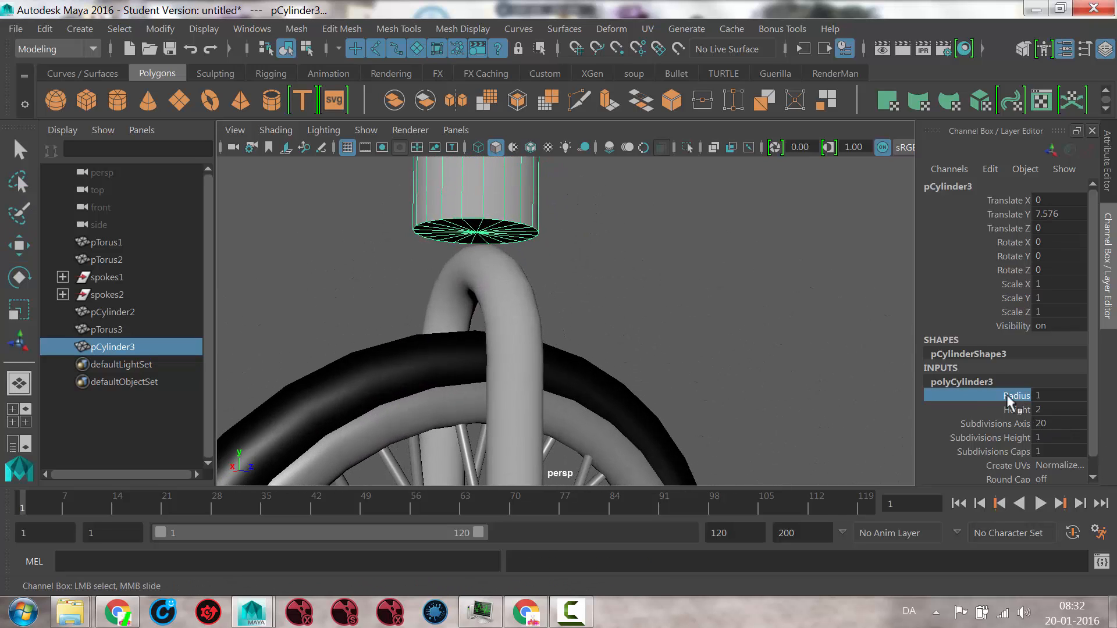
{"action": "mouse_move", "coordinate": [745, 320]}
{"action": "middle_mouse_down"}
{"action": "mouse_move", "coordinate": [727, 316]}
{"action": "mouse_move", "coordinate": [738, 316]}
{"action": "middle_mouse_up"}
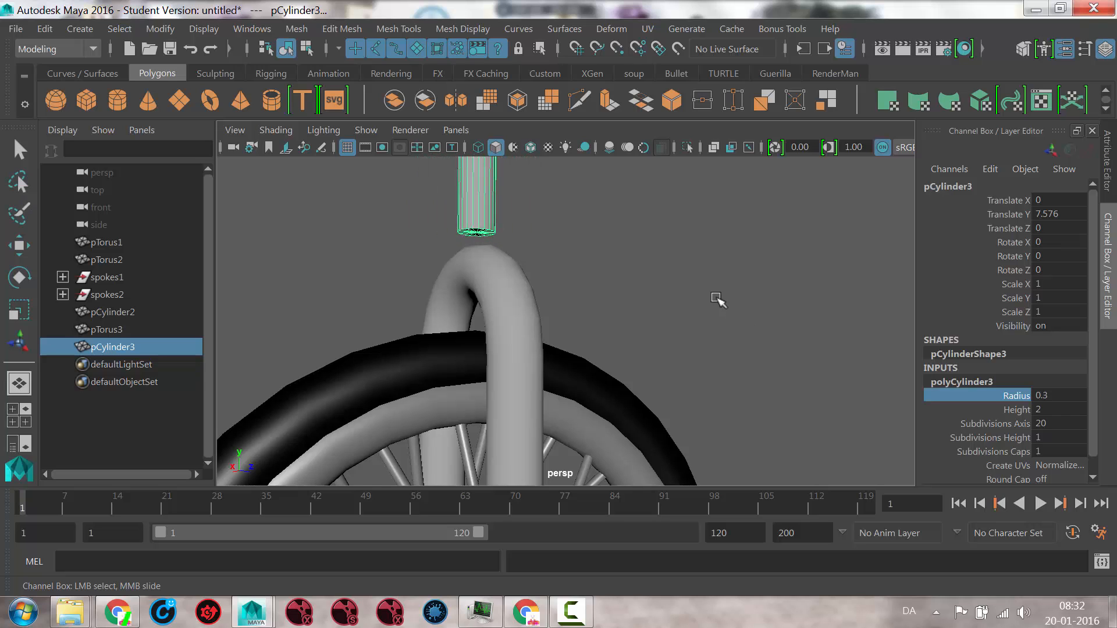
{"action": "key", "text": "w"}
{"action": "middle_click_drag", "start_coordinate": [577, 238], "coordinate": [649, 341], "text": "alt"}
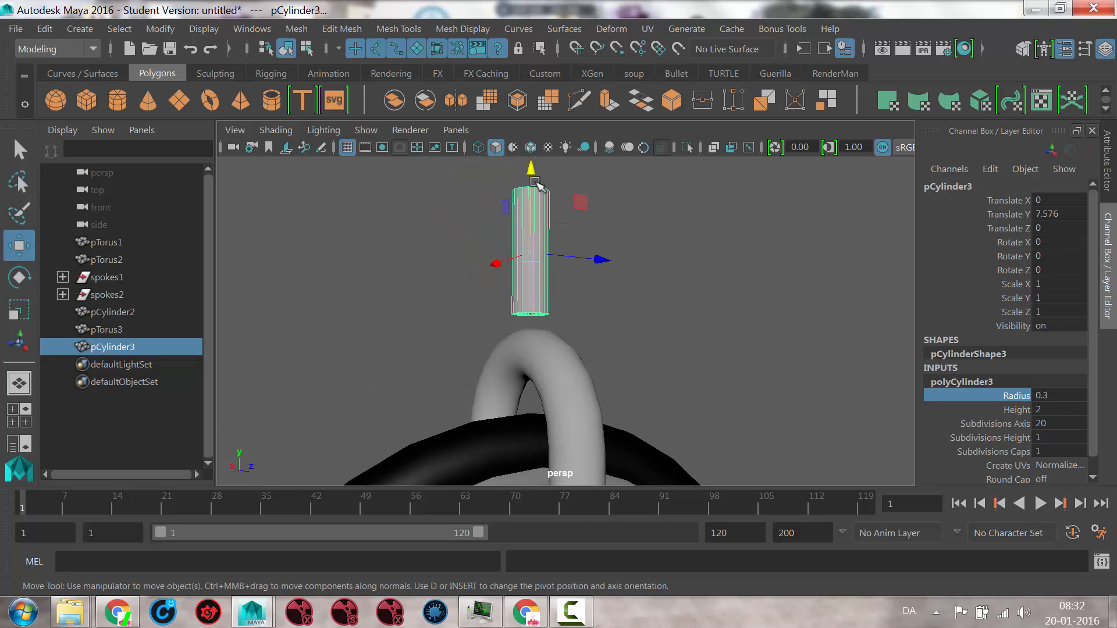
{"action": "left_click_drag", "start_coordinate": [535, 184], "coordinate": [529, 192]}
Set the steering tube cylinder's height to 2.5 and its radius to 0.35, after trying a radius of 0.4
{"action": "left_click_drag", "start_coordinate": [630, 257], "coordinate": [843, 402], "text": "alt"}
{"action": "left_click", "coordinate": [1038, 409]}
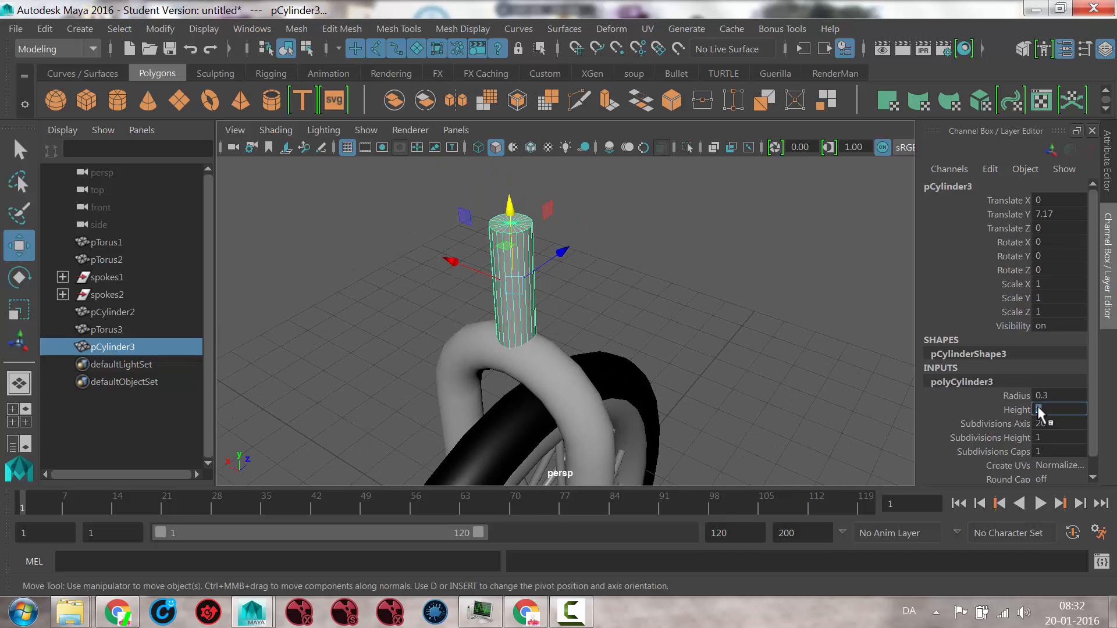
{"action": "key", "text": "Return"}
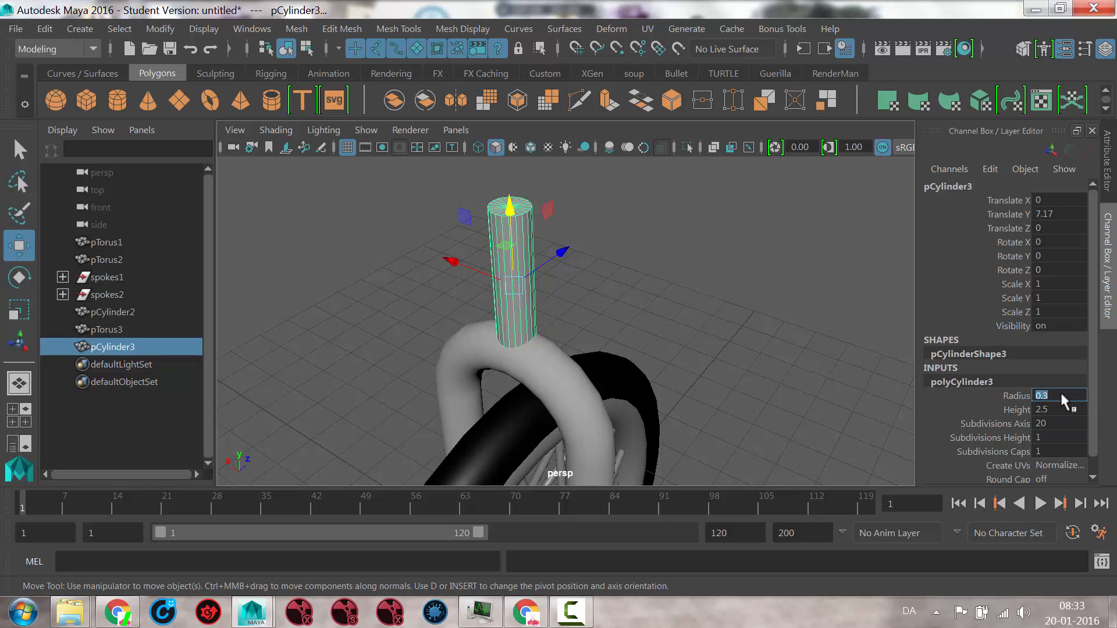
{"action": "left_click", "coordinate": [1061, 394]}
{"action": "type", "text": ".4"}
{"action": "key", "text": "Return"}
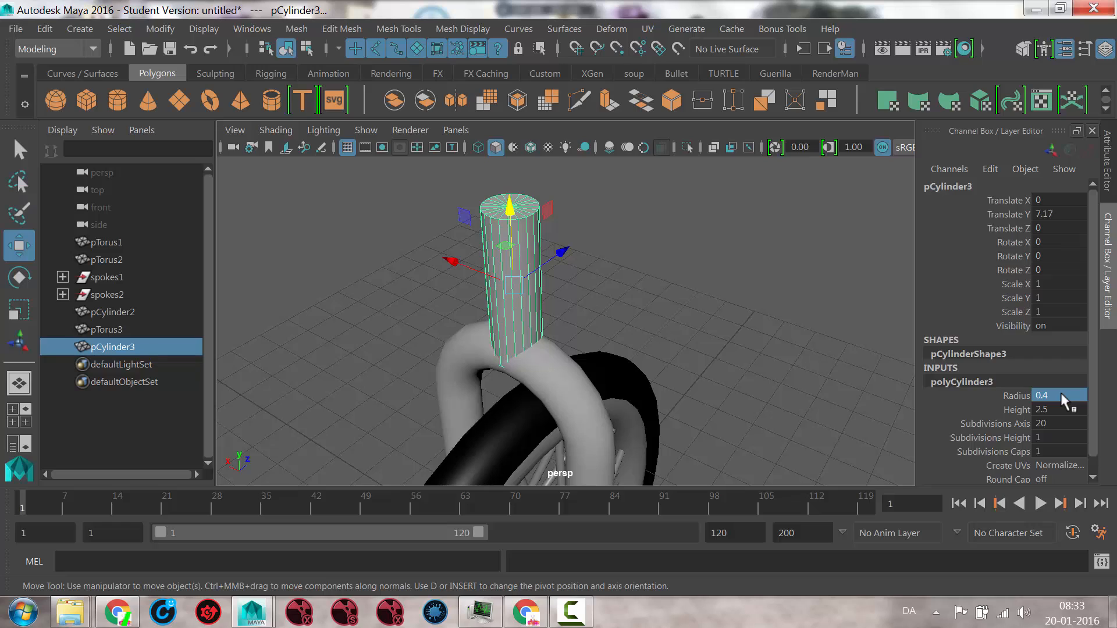
{"action": "key", "text": "3"}
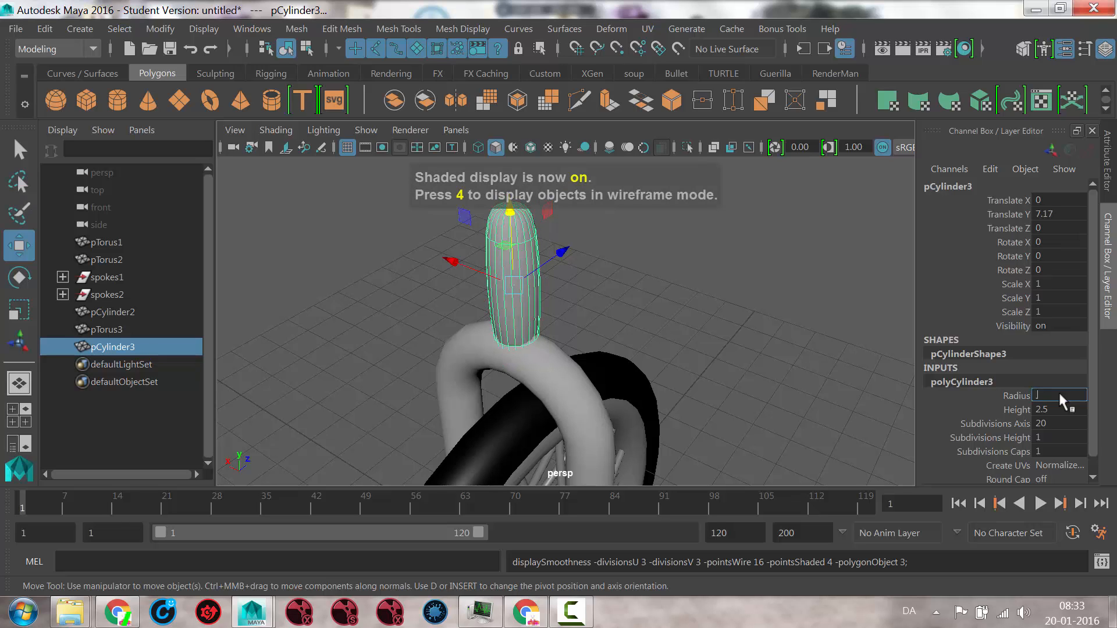
{"action": "type", "text": ".35"}
{"action": "key", "text": "Return"}
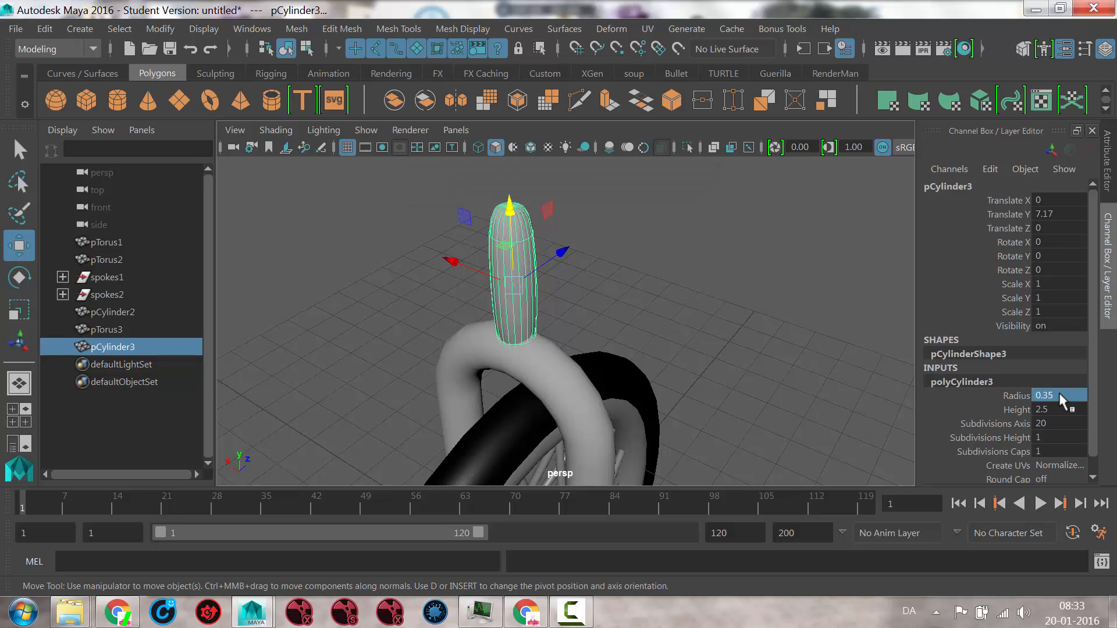
Compare the steering tube with and without smooth preview and leave it in unsmoothed display
{"action": "left_click_drag", "start_coordinate": [584, 298], "coordinate": [656, 329], "text": "alt"}
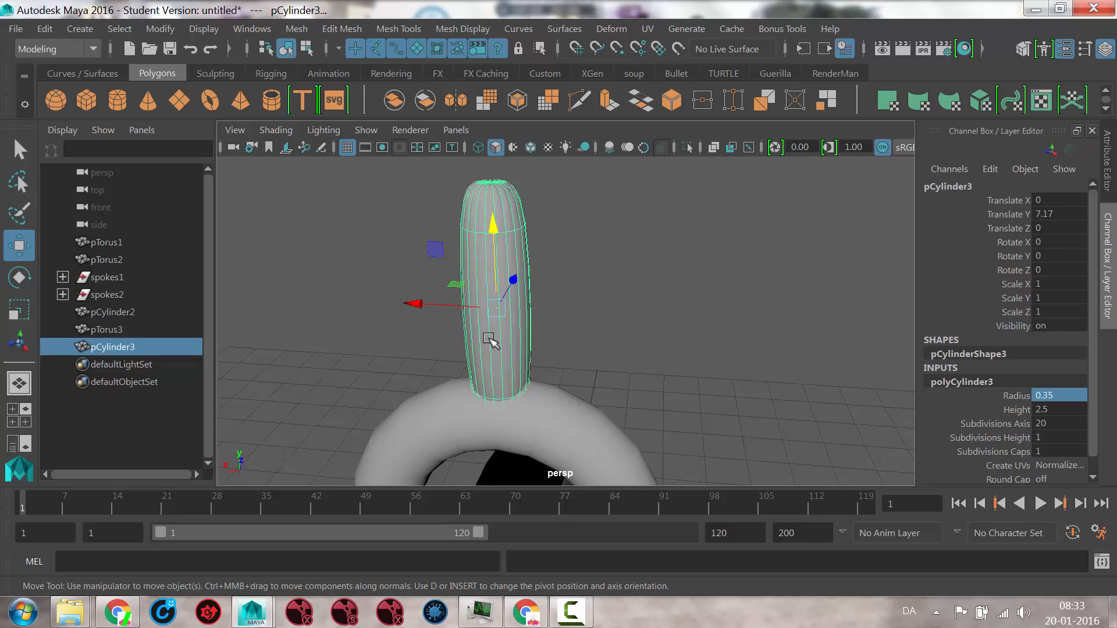
{"action": "key", "text": "1"}
{"action": "key", "text": "3"}
{"action": "key", "text": "1"}
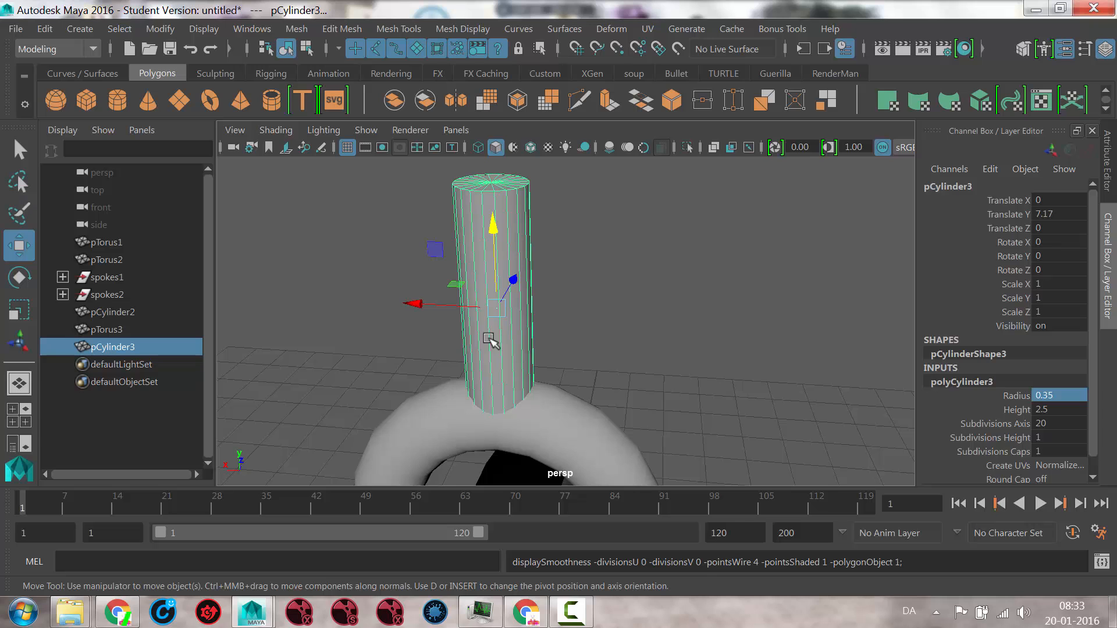
Duplicate the steering tube cylinder and raise the copy to a Translate Y of 9.328
{"action": "left_click_drag", "start_coordinate": [592, 342], "coordinate": [539, 359], "text": "alt"}
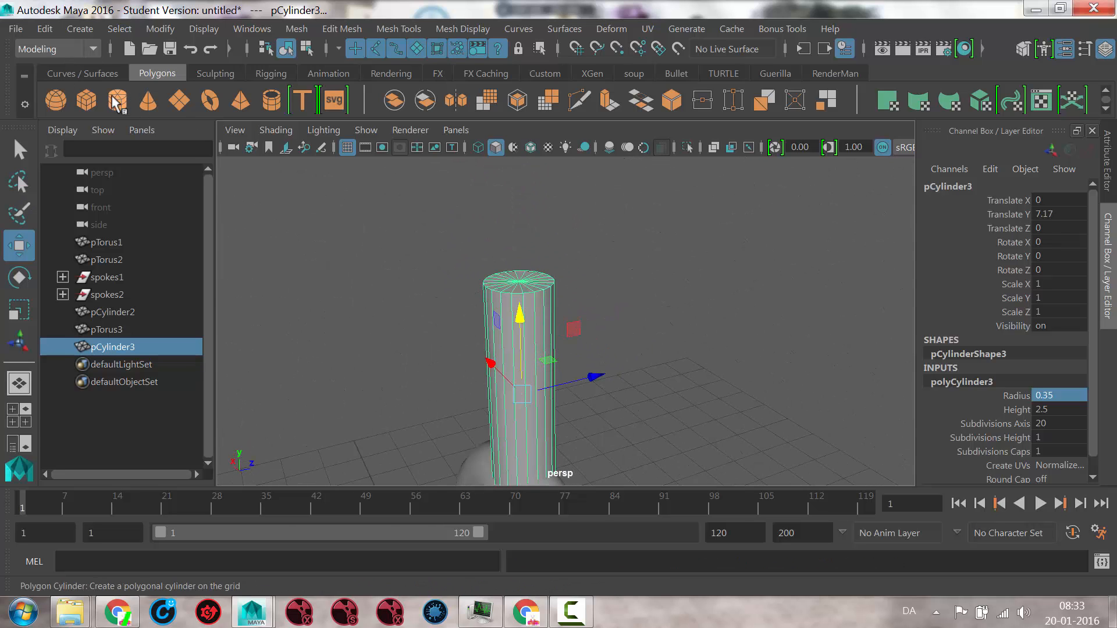
{"action": "left_click", "coordinate": [541, 296]}
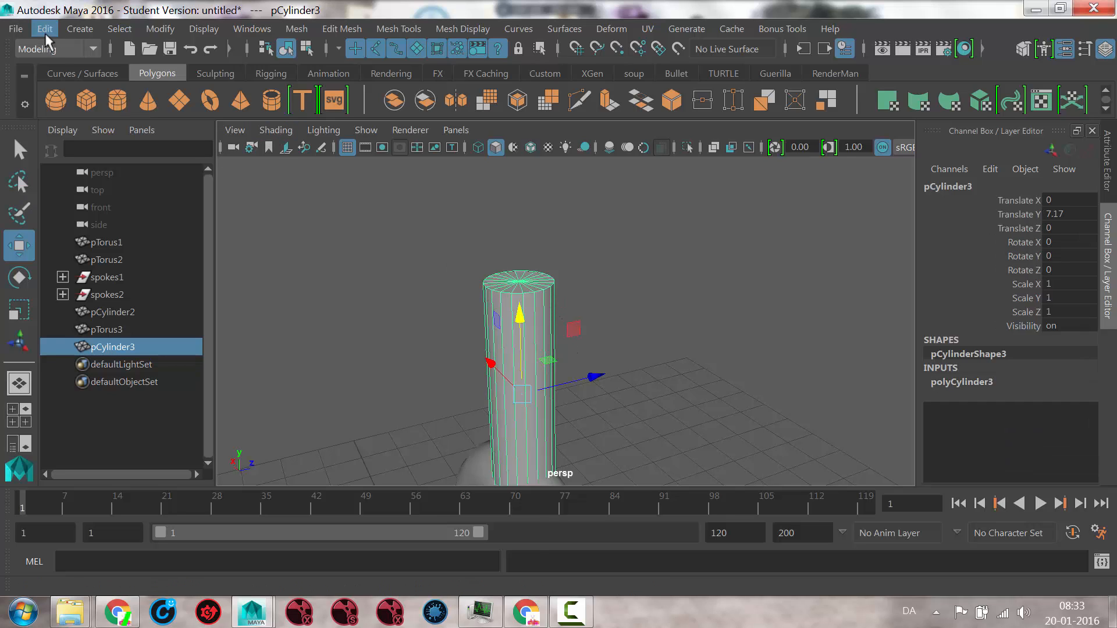
{"action": "key", "text": "ctrl+d"}
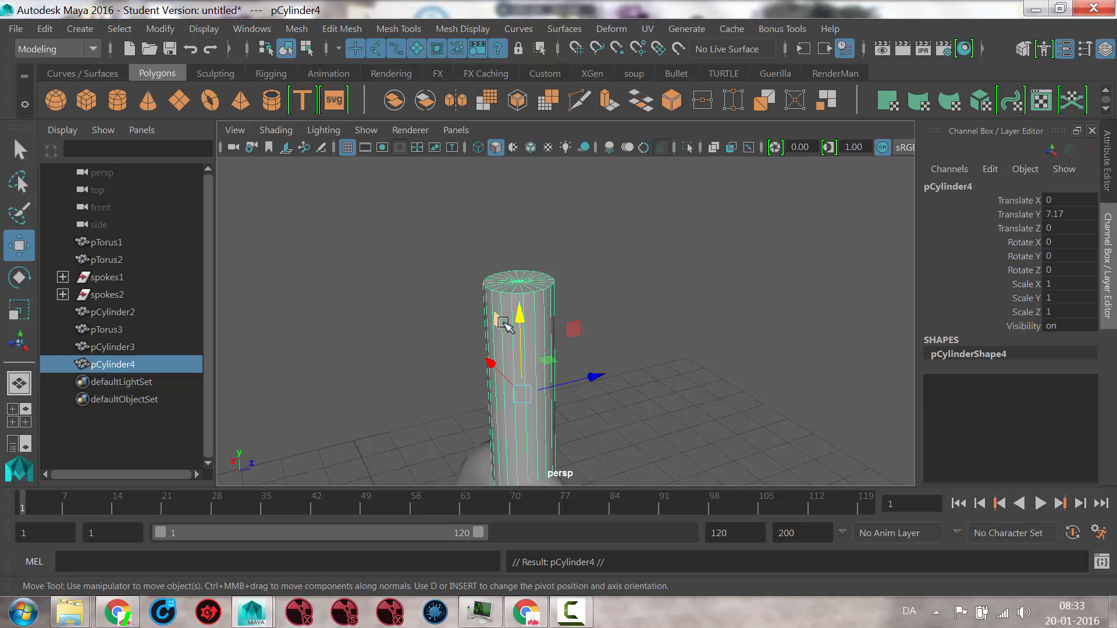
{"action": "left_click_drag", "start_coordinate": [519, 326], "coordinate": [516, 150]}
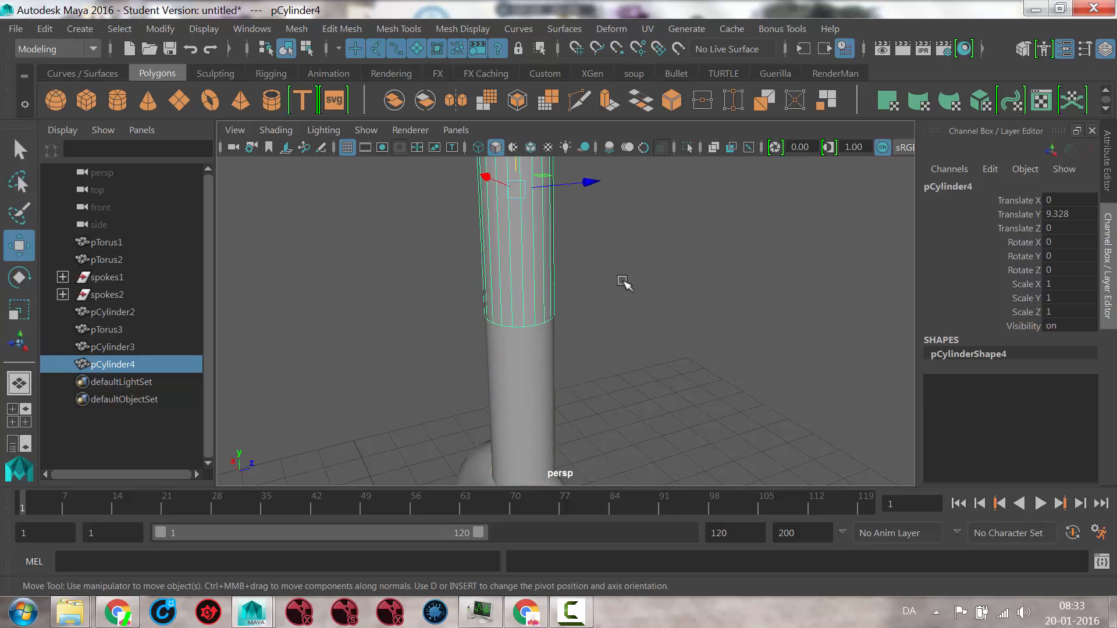
Scale the upper copy uniformly to 0.765 and lower it to a Translate Y of 8.928 so it sits in the tube
{"action": "key", "text": "r"}
{"action": "middle_click_drag", "start_coordinate": [623, 282], "coordinate": [681, 303]}
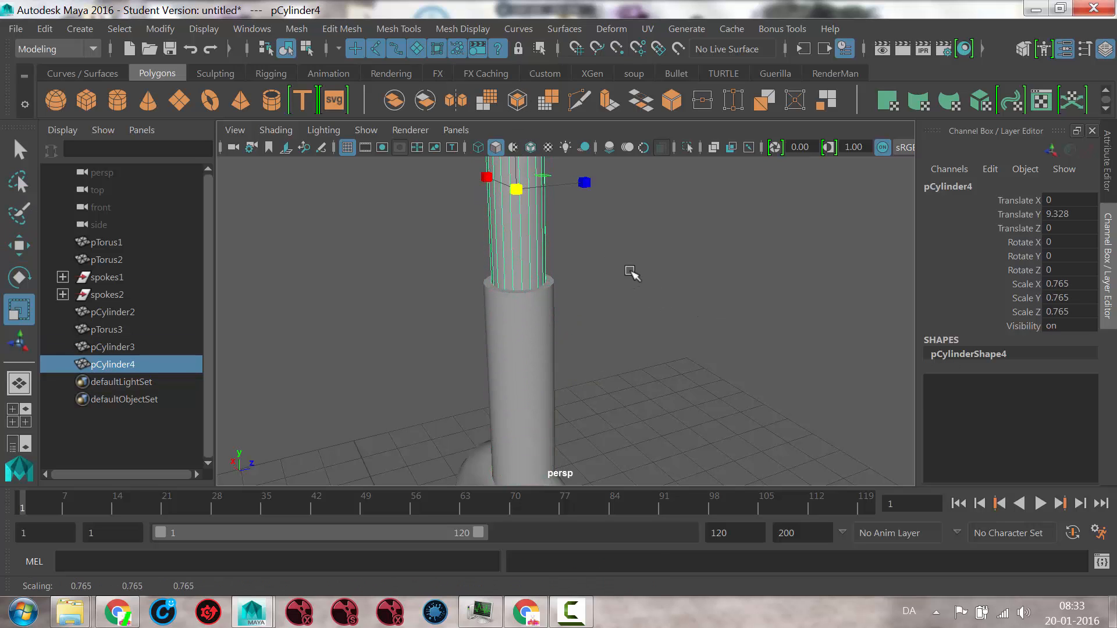
{"action": "middle_click_drag", "start_coordinate": [632, 273], "coordinate": [646, 367], "text": "alt"}
{"action": "key", "text": "w"}
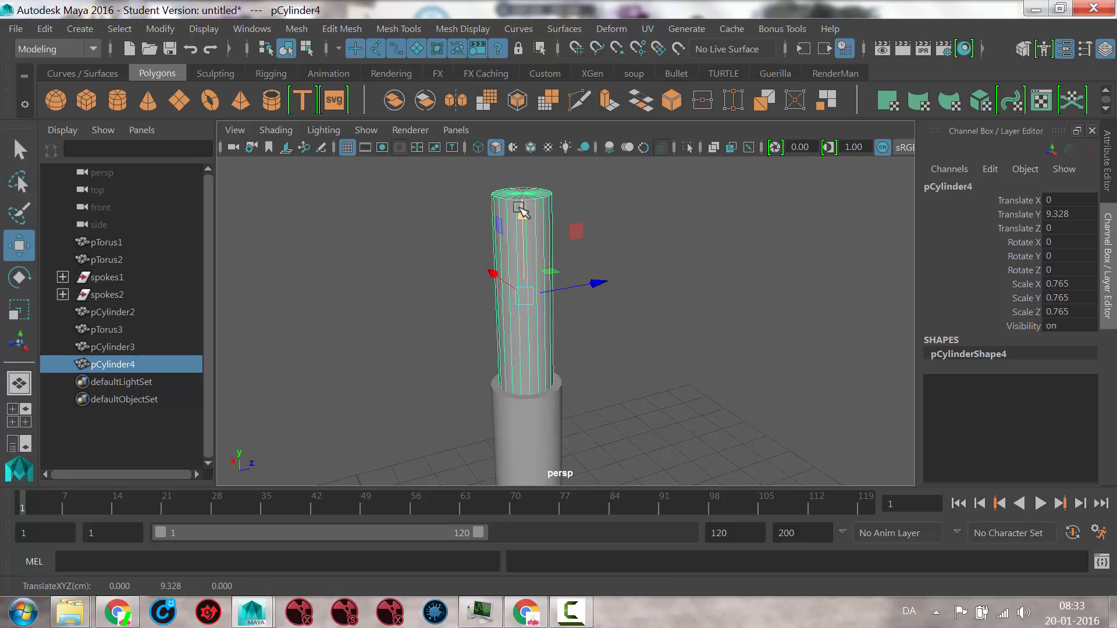
{"action": "left_click_drag", "start_coordinate": [519, 208], "coordinate": [522, 248]}
Duplicate the thinner upper post and flatten the copy to a Scale Y of 0.098
{"action": "left_click_drag", "start_coordinate": [544, 326], "coordinate": [570, 304], "text": "alt"}
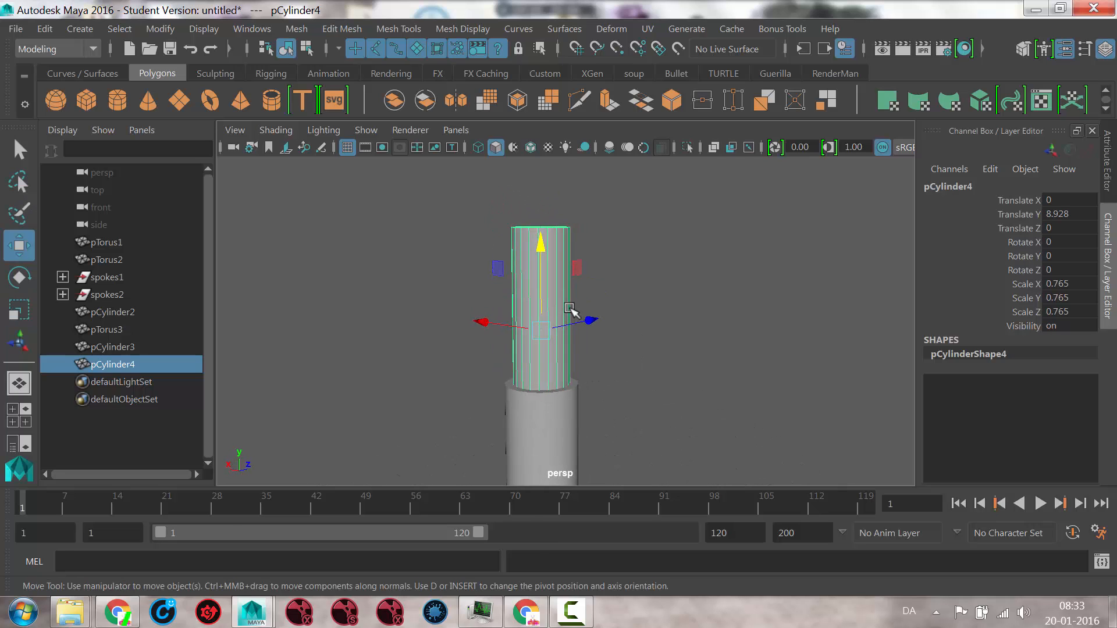
{"action": "key", "text": "ctrl+d"}
{"action": "key", "text": "r"}
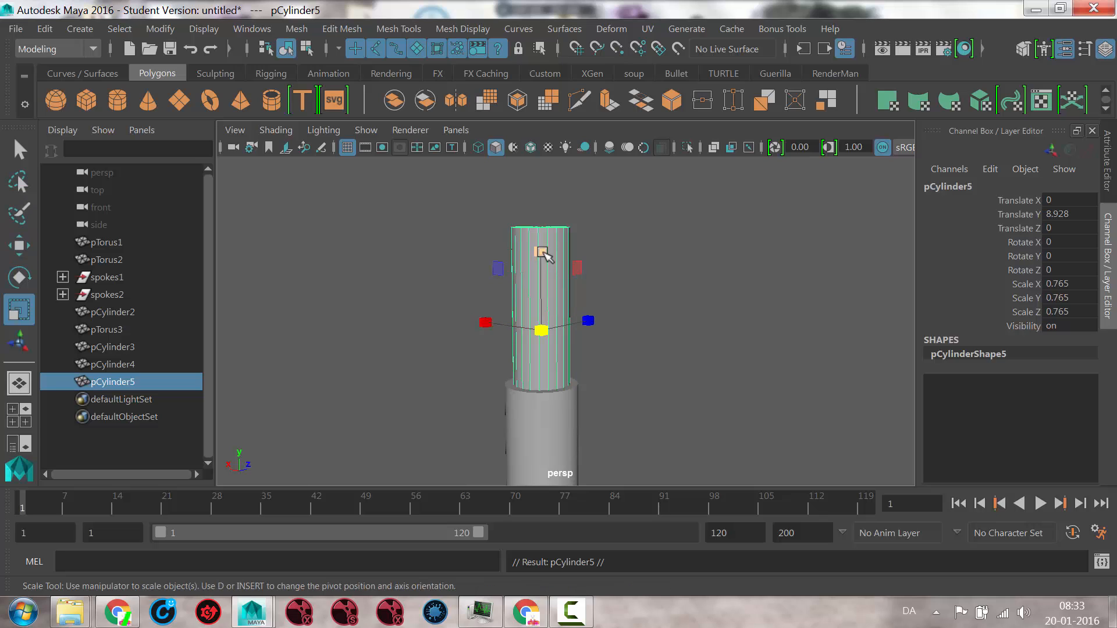
{"action": "left_click_drag", "start_coordinate": [543, 250], "coordinate": [544, 330]}
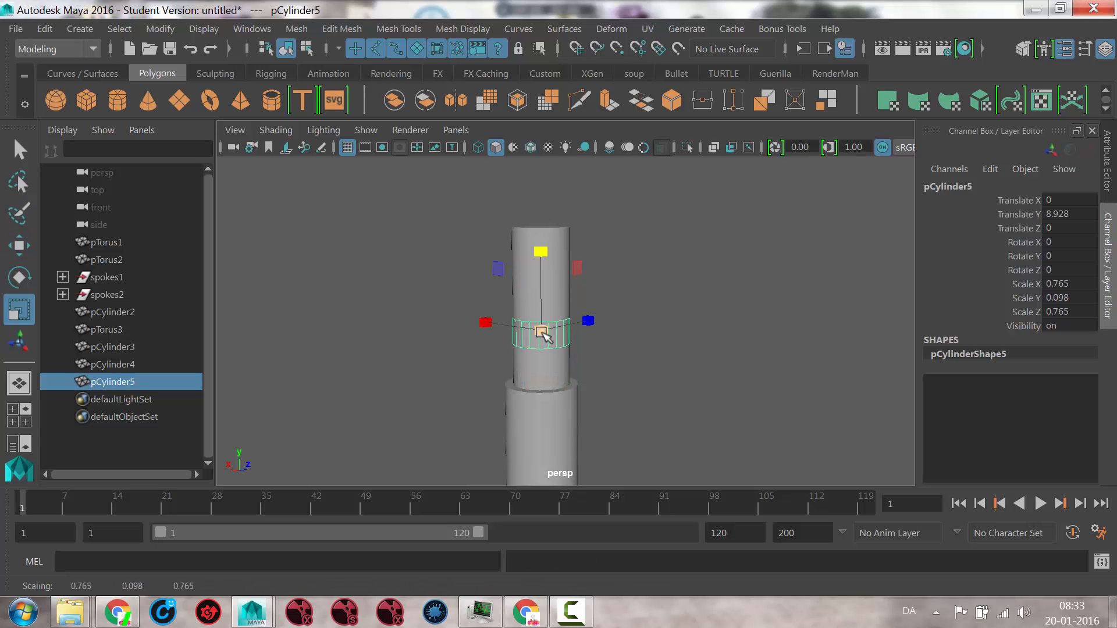
Widen the flattened copy to 1.063 in X and Z and lower it as a collar to a Translate Y of 8.459
{"action": "left_click_drag", "start_coordinate": [652, 362], "coordinate": [596, 368], "text": "alt"}
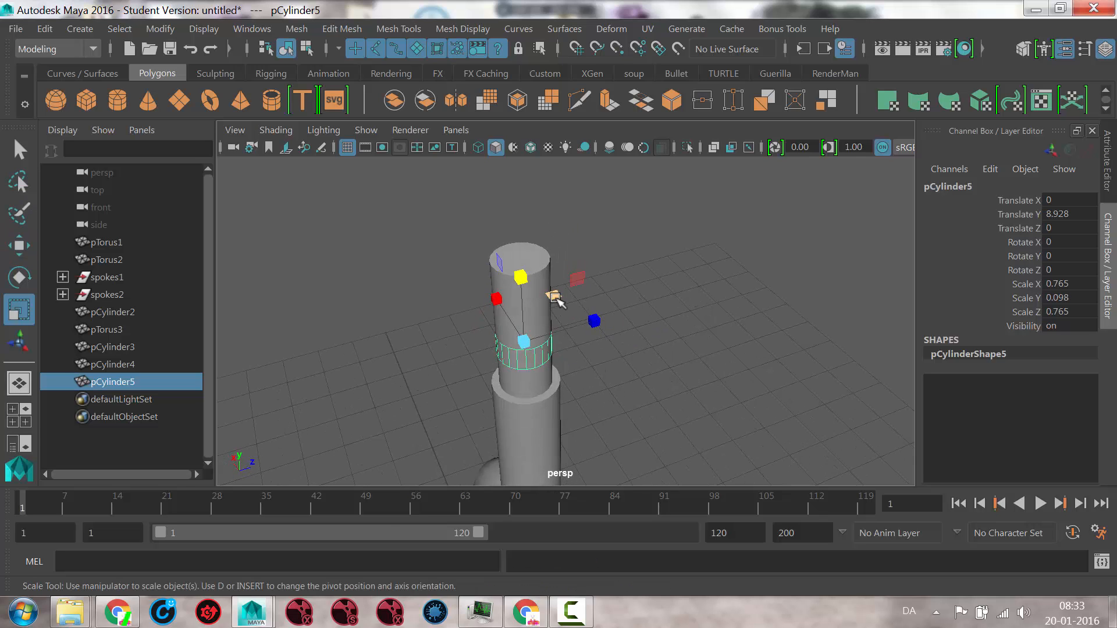
{"action": "left_click_drag", "start_coordinate": [556, 299], "coordinate": [581, 302]}
{"action": "key", "text": "w"}
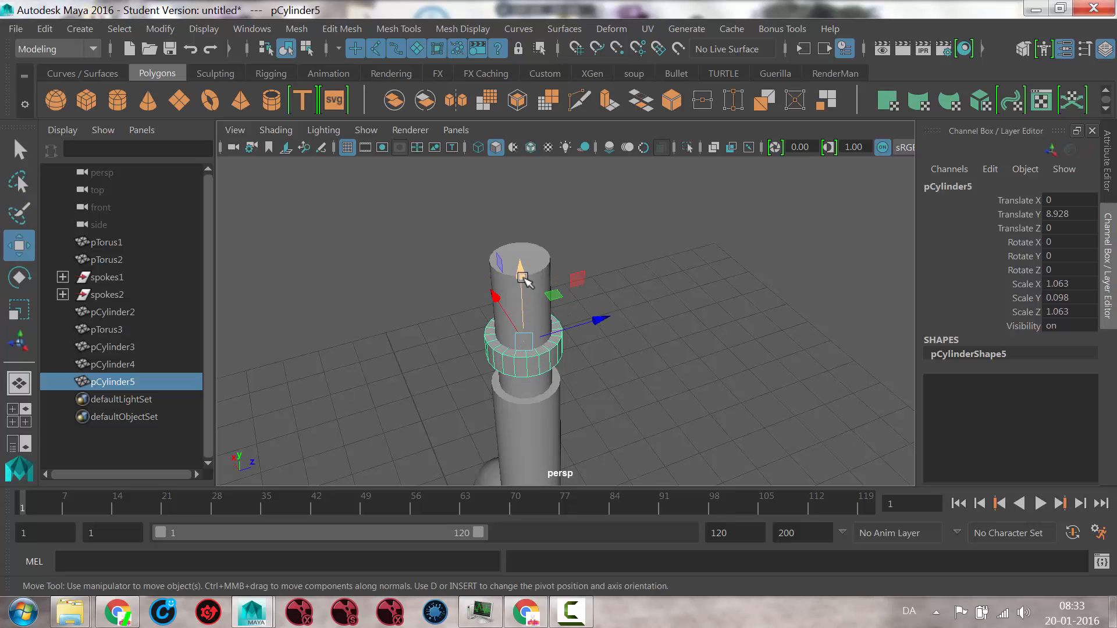
{"action": "left_click_drag", "start_coordinate": [523, 279], "coordinate": [535, 355]}
Undo the collar's accidental sideways move and scale it slightly wider in X and Z only
{"action": "left_click_drag", "start_coordinate": [622, 372], "coordinate": [607, 330], "text": "alt"}
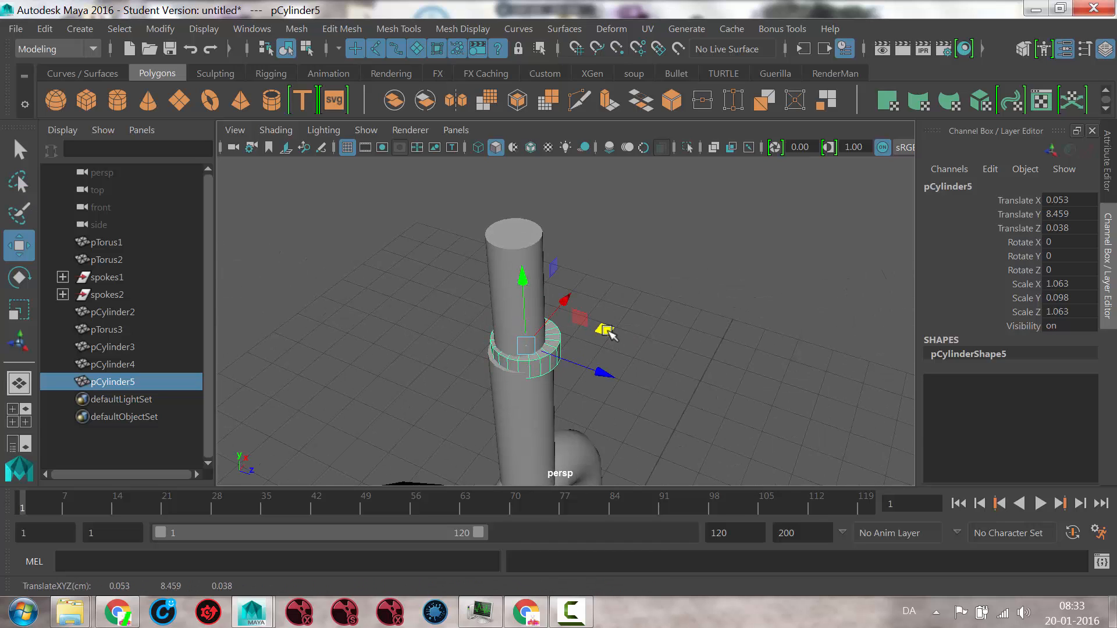
{"action": "key", "text": "ctrl+z"}
{"action": "key", "text": "r"}
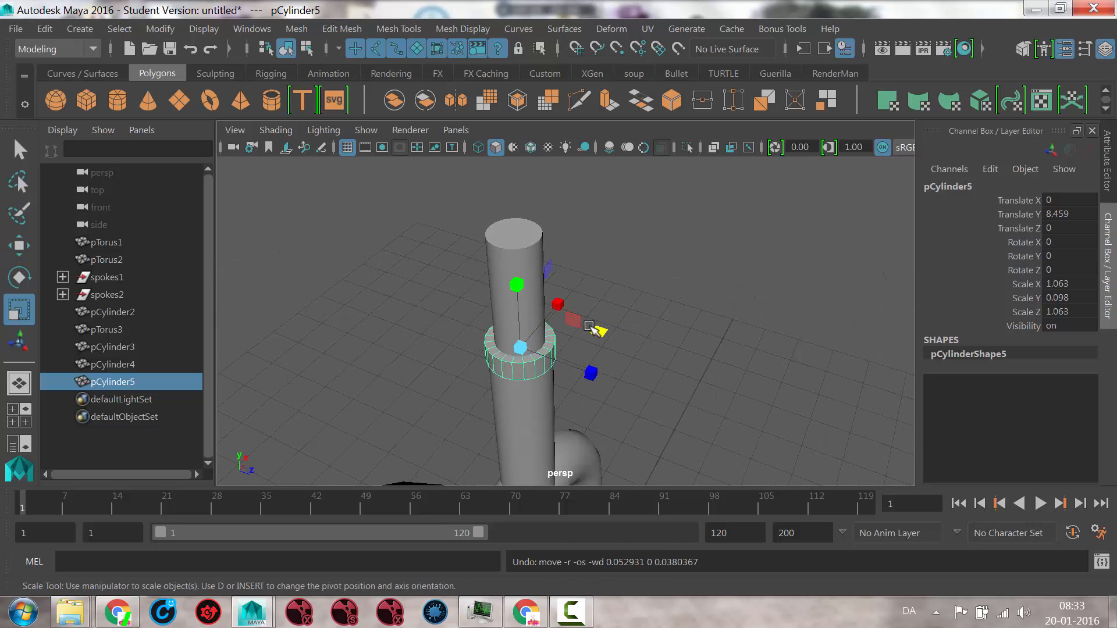
{"action": "left_click_drag", "start_coordinate": [595, 330], "coordinate": [618, 332]}
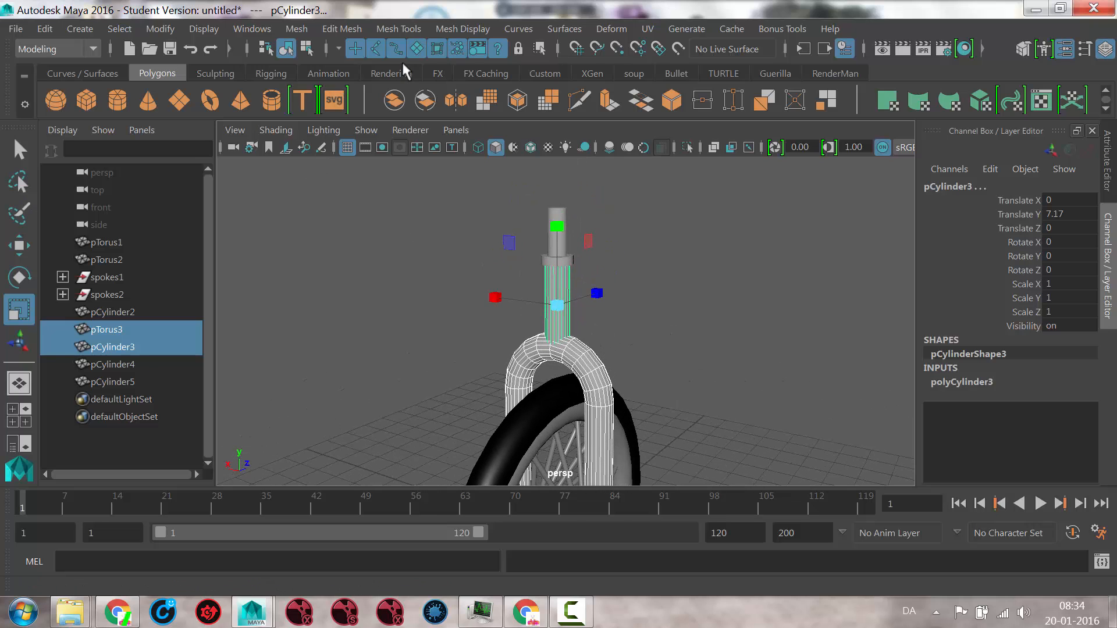
Assign a new Blinn material to the selected fork and steering tube, set its color to red, and clear the selection
{"action": "left_click", "coordinate": [390, 72]}
{"action": "left_click", "coordinate": [331, 100]}
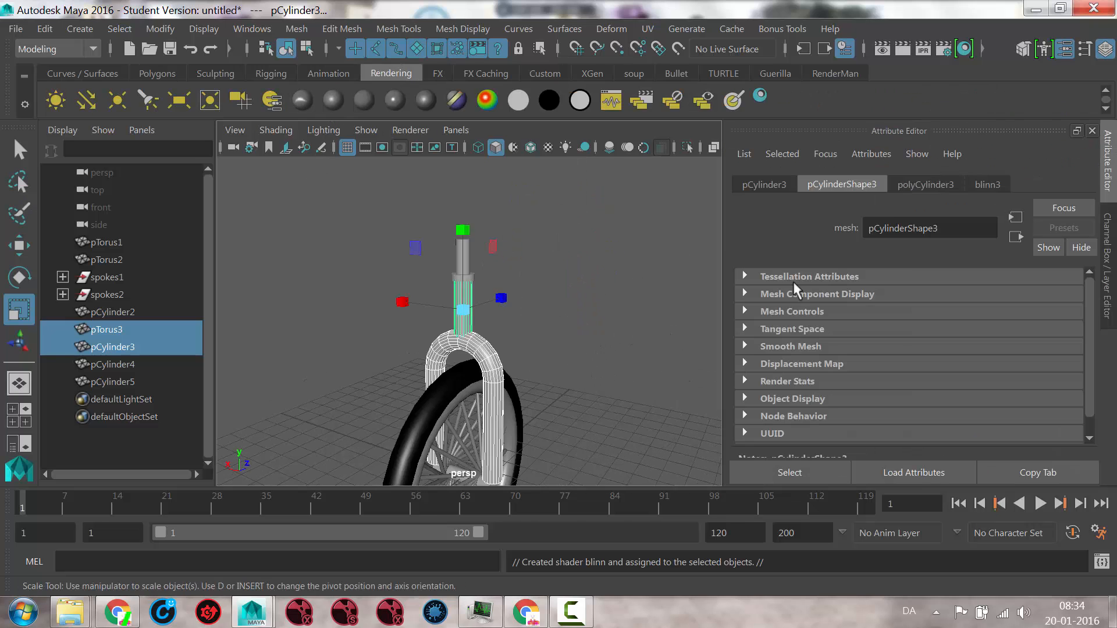
{"action": "left_click", "coordinate": [987, 184]}
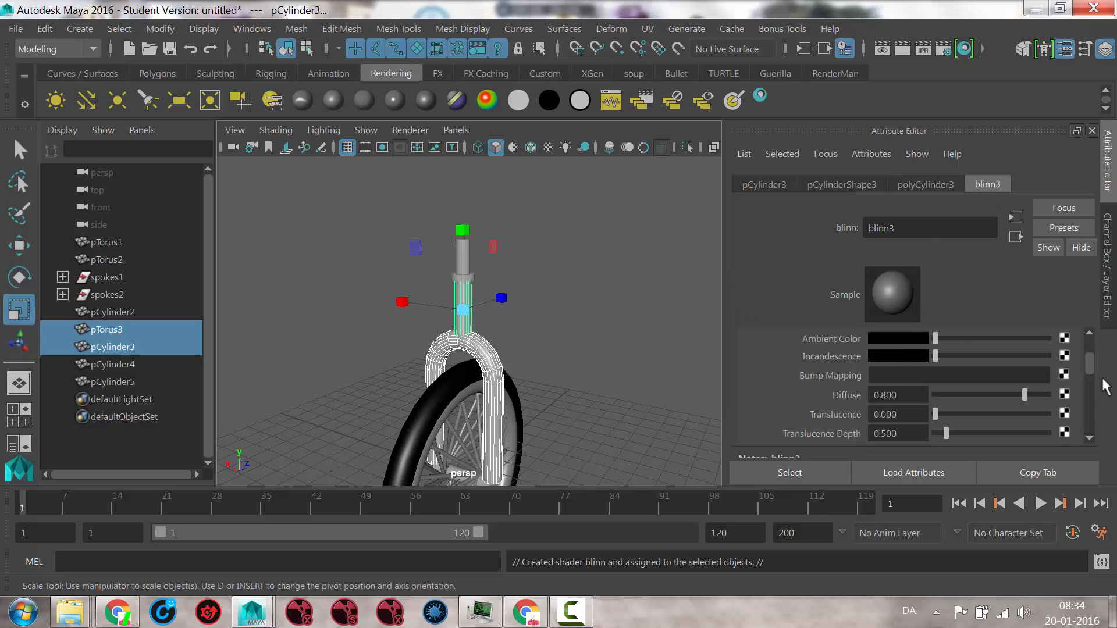
{"action": "scroll", "coordinate": [1085, 344], "scroll_direction": "up", "scroll_amount": 2}
{"action": "left_click", "coordinate": [899, 374]}
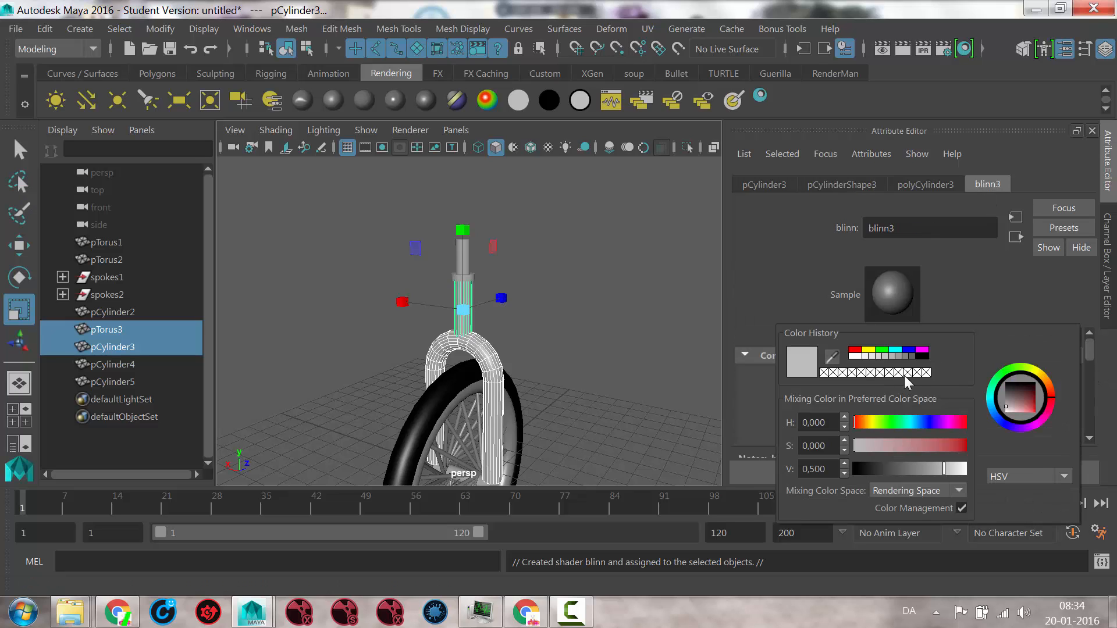
{"action": "left_click", "coordinate": [855, 351]}
{"action": "left_click", "coordinate": [614, 282]}
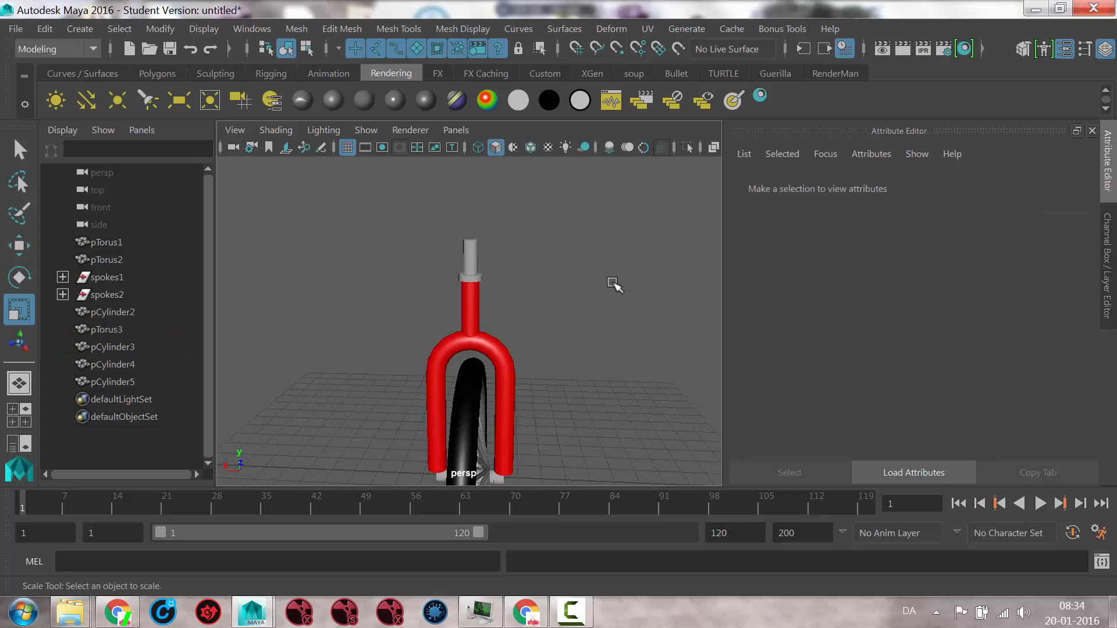
Select the thin post above the collar and stretch it slightly taller along Y
{"action": "left_click_drag", "start_coordinate": [613, 282], "coordinate": [463, 293], "text": "alt"}
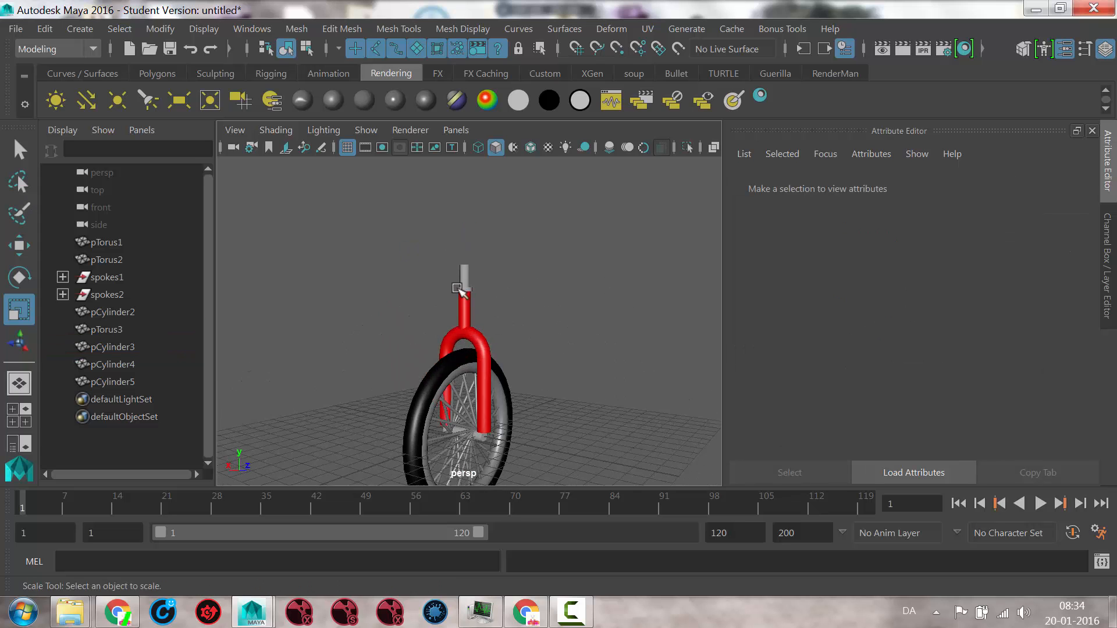
{"action": "middle_click_drag", "start_coordinate": [463, 291], "coordinate": [493, 301], "text": "alt"}
{"action": "left_click", "coordinate": [444, 359]}
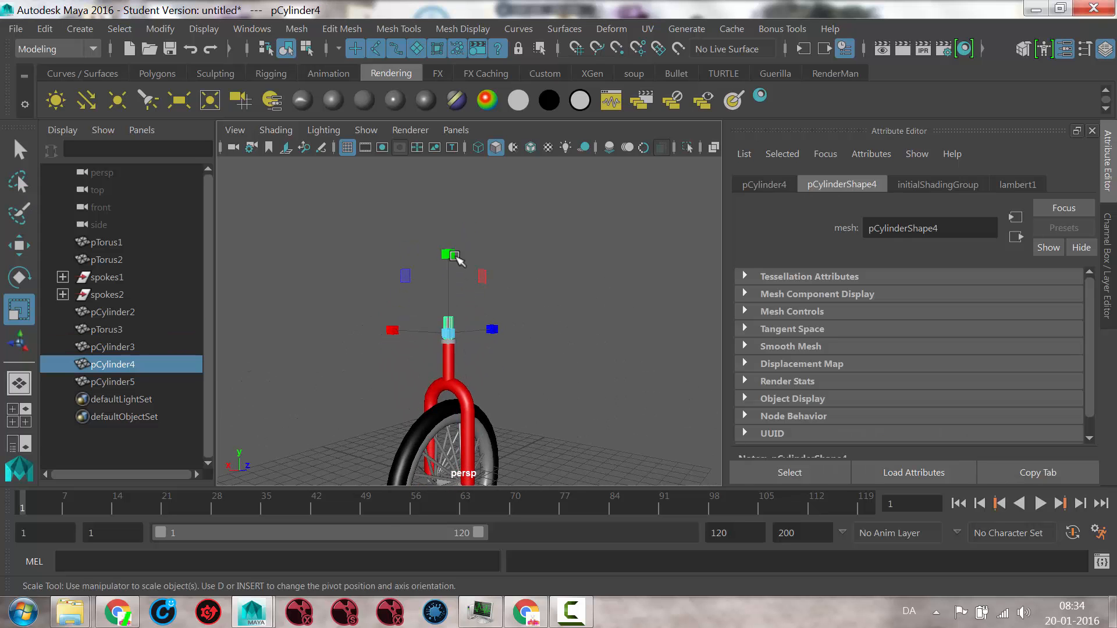
{"action": "left_click_drag", "start_coordinate": [451, 255], "coordinate": [449, 242]}
{"action": "key", "text": "w"}
Select the collar together with the thin post and open the list of existing materials to assign to them
{"action": "right_click_drag", "start_coordinate": [456, 313], "coordinate": [563, 377], "text": "alt"}
{"action": "middle_click_drag", "start_coordinate": [442, 363], "coordinate": [505, 320], "text": "alt"}
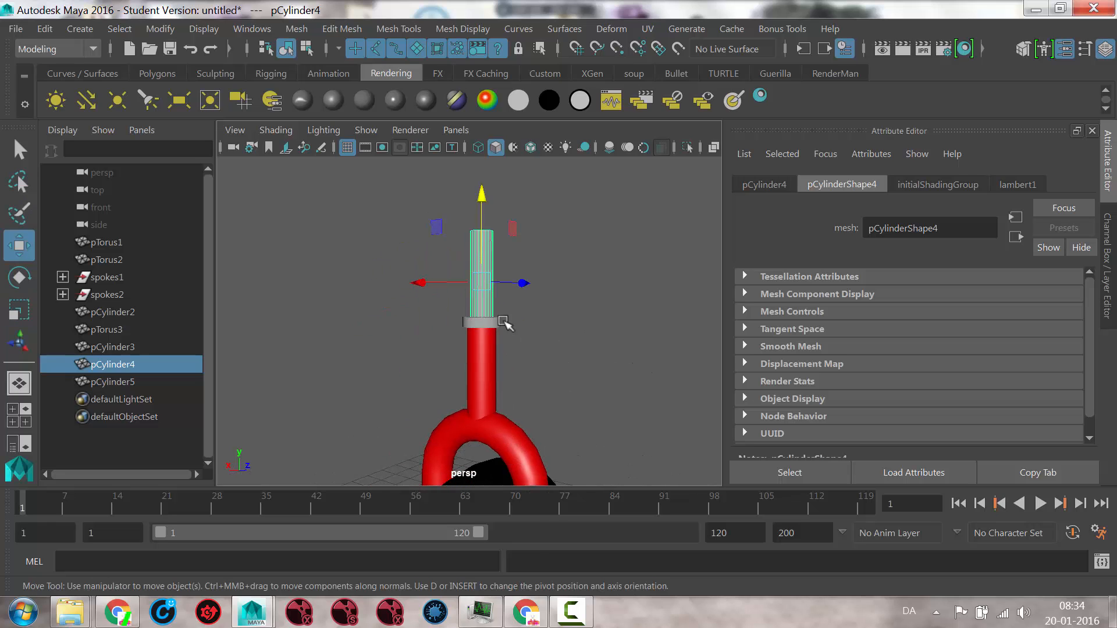
{"action": "left_click", "coordinate": [486, 321]}
{"action": "left_click", "coordinate": [492, 277], "text": "shift"}
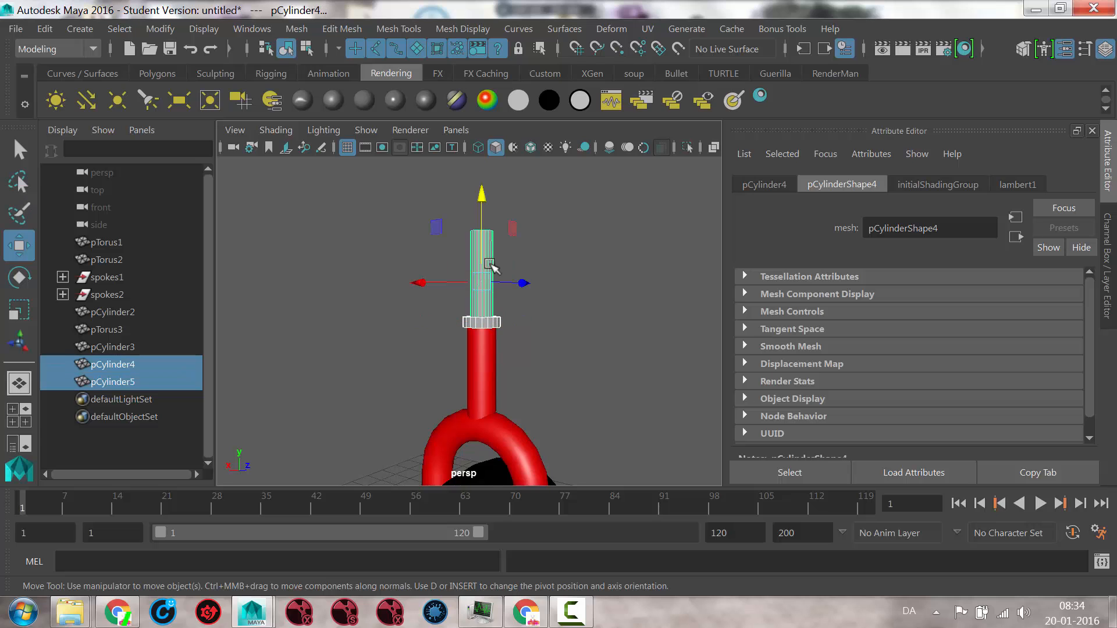
{"action": "right_click", "coordinate": [479, 244]}
{"action": "mouse_move", "coordinate": [494, 593]}
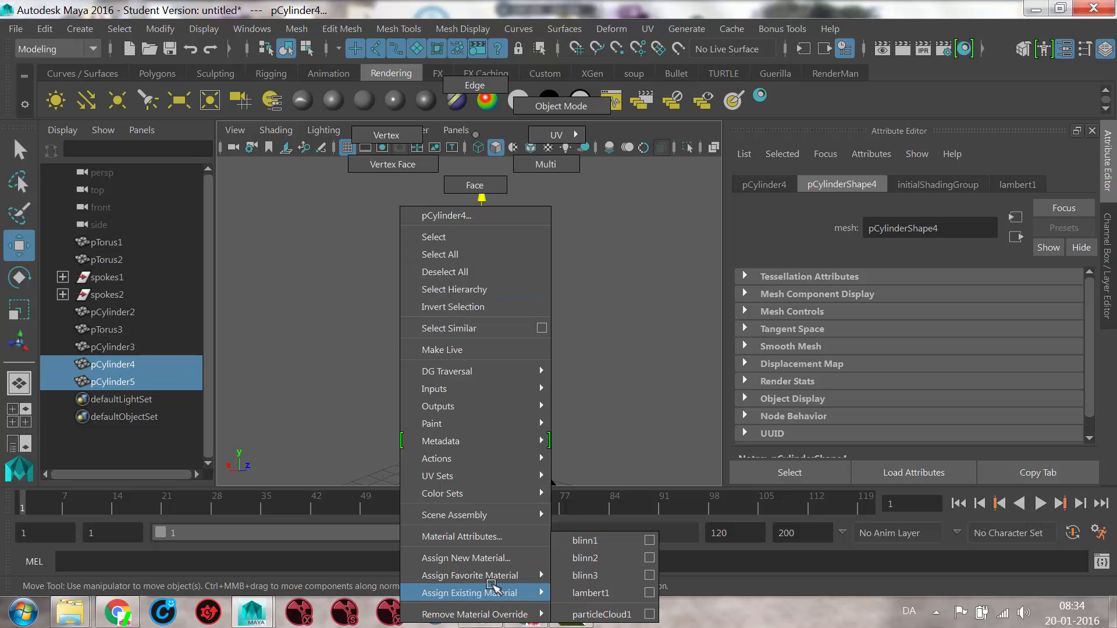
Assign the existing blinn2 material to the two selected seat post cylinders
{"action": "left_click", "coordinate": [605, 563]}
{"action": "left_click_drag", "start_coordinate": [608, 317], "coordinate": [616, 370], "text": "alt"}
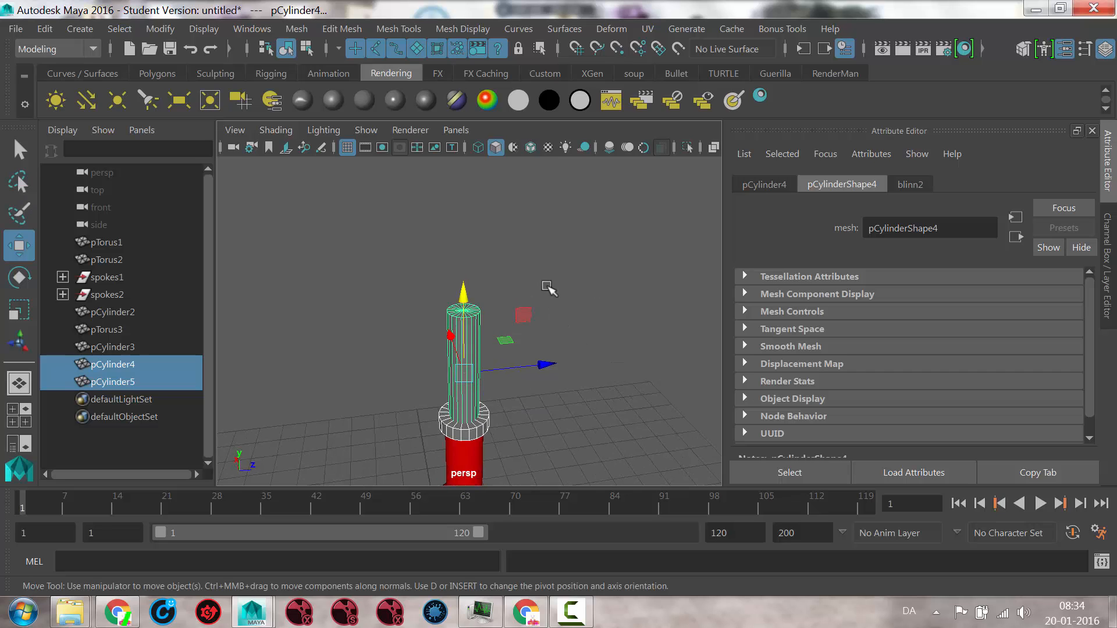
{"action": "left_click_drag", "start_coordinate": [549, 287], "coordinate": [461, 256], "text": "alt"}
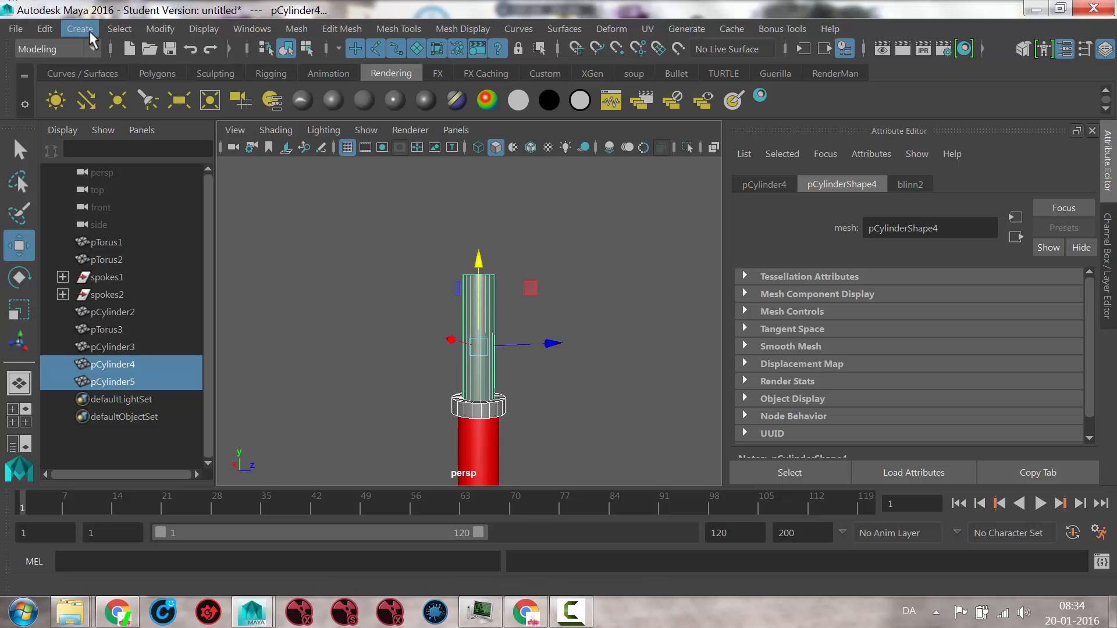
Create a polygon sphere and raise it above the top of the seat post
{"action": "left_click", "coordinate": [158, 74]}
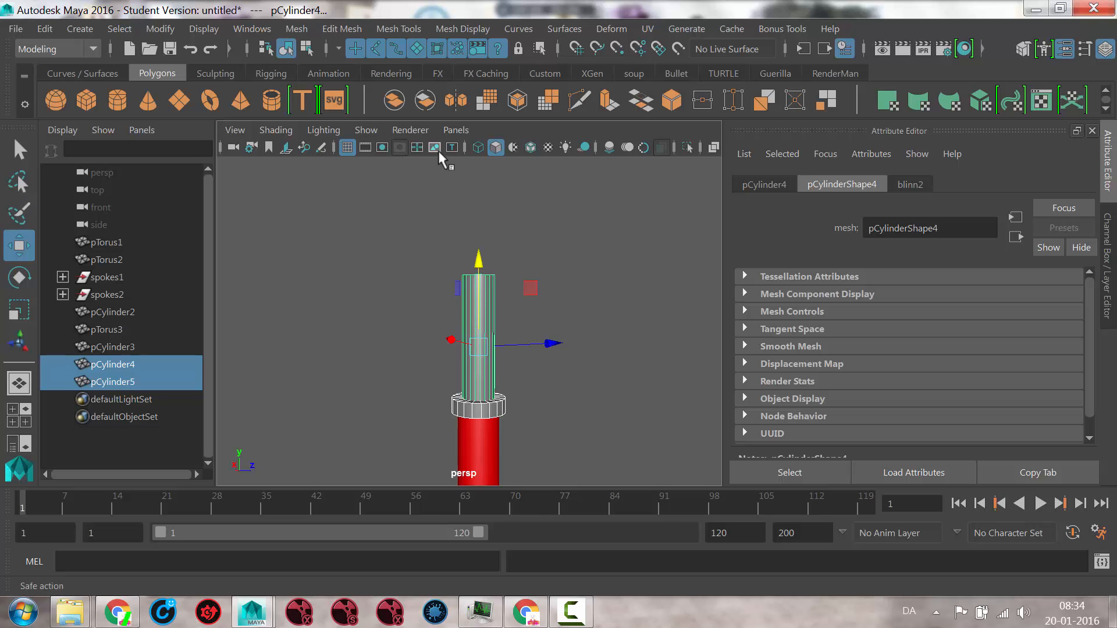
{"action": "left_click", "coordinate": [71, 106]}
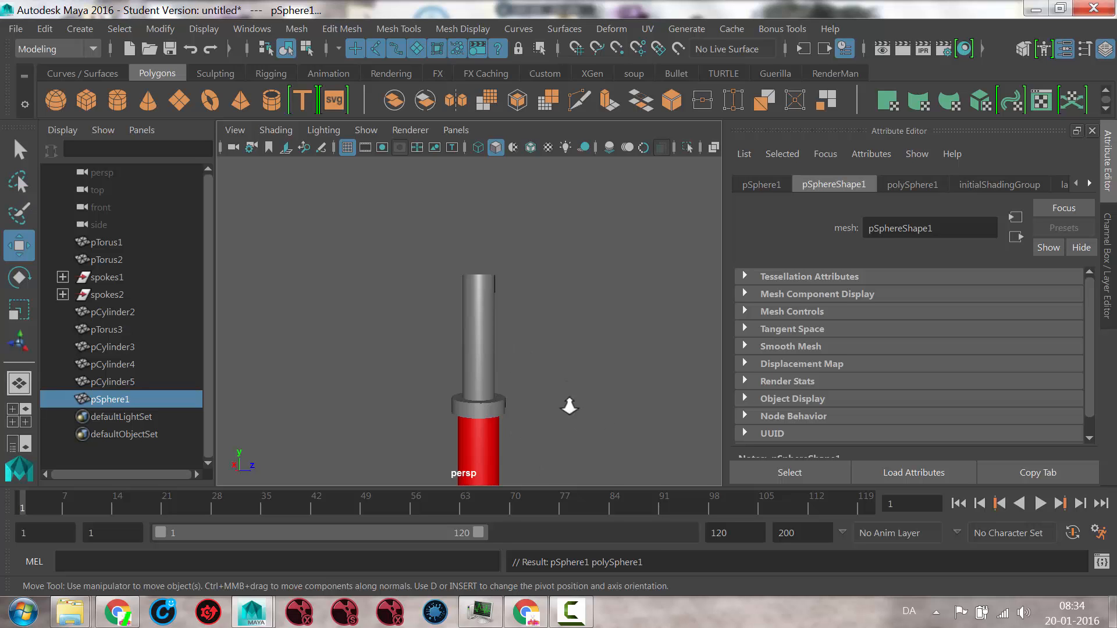
{"action": "right_click_drag", "start_coordinate": [569, 406], "coordinate": [464, 445], "text": "alt"}
{"action": "left_click_drag", "start_coordinate": [477, 397], "coordinate": [486, 164]}
{"action": "key", "text": "f"}
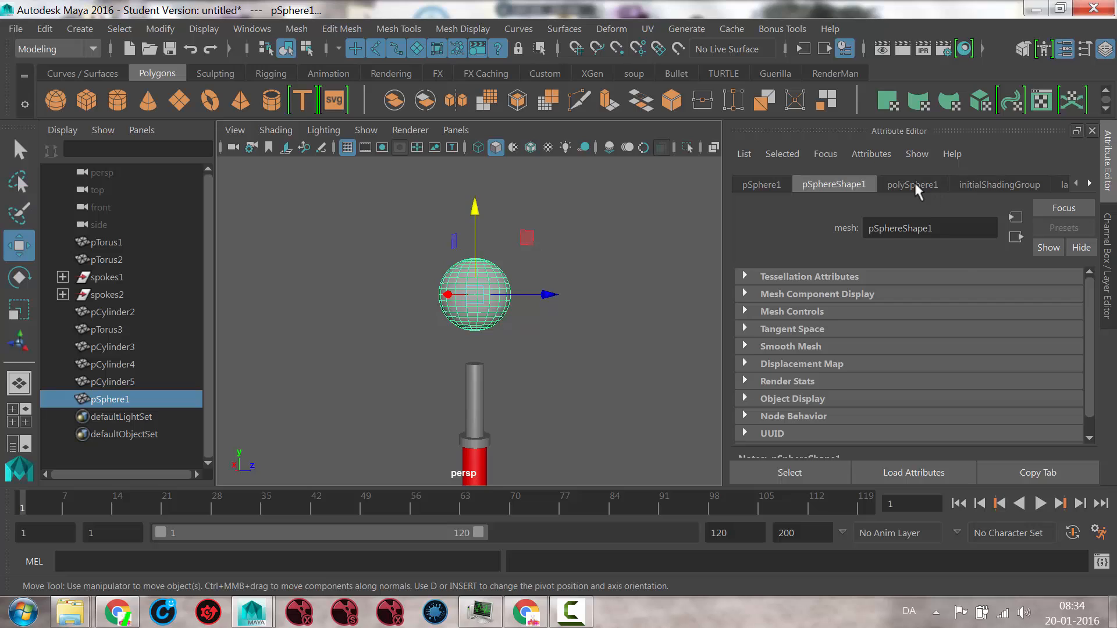
Set the sphere's axis and height subdivisions to 16 each
{"action": "left_click", "coordinate": [913, 185]}
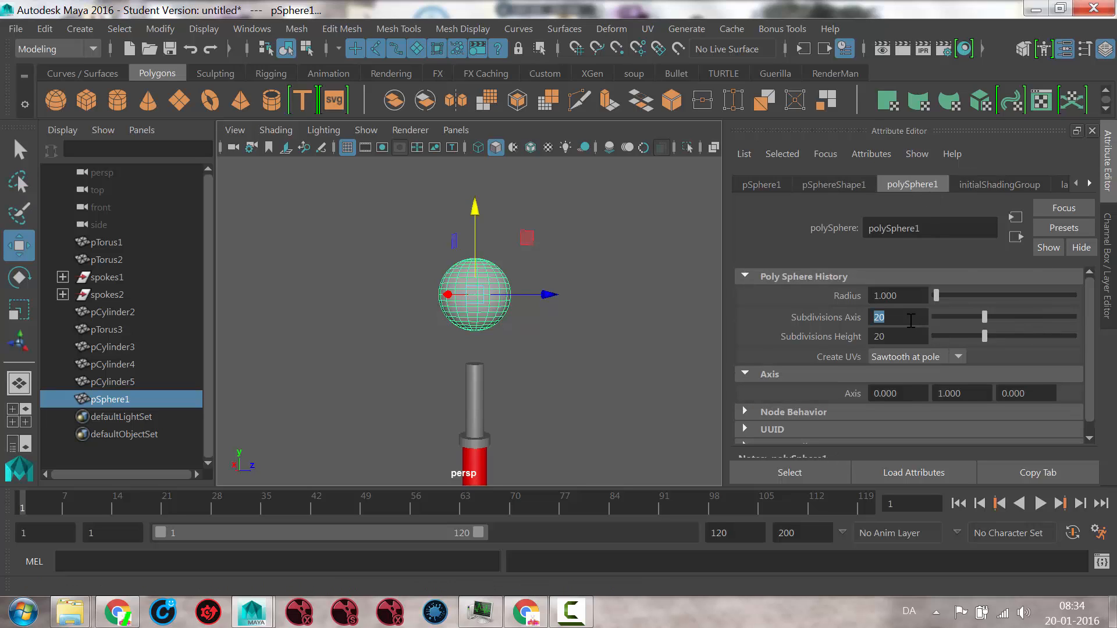
{"action": "type", "text": "16"}
{"action": "key", "text": "Tab"}
{"action": "type", "text": "16"}
{"action": "key", "text": "Return"}
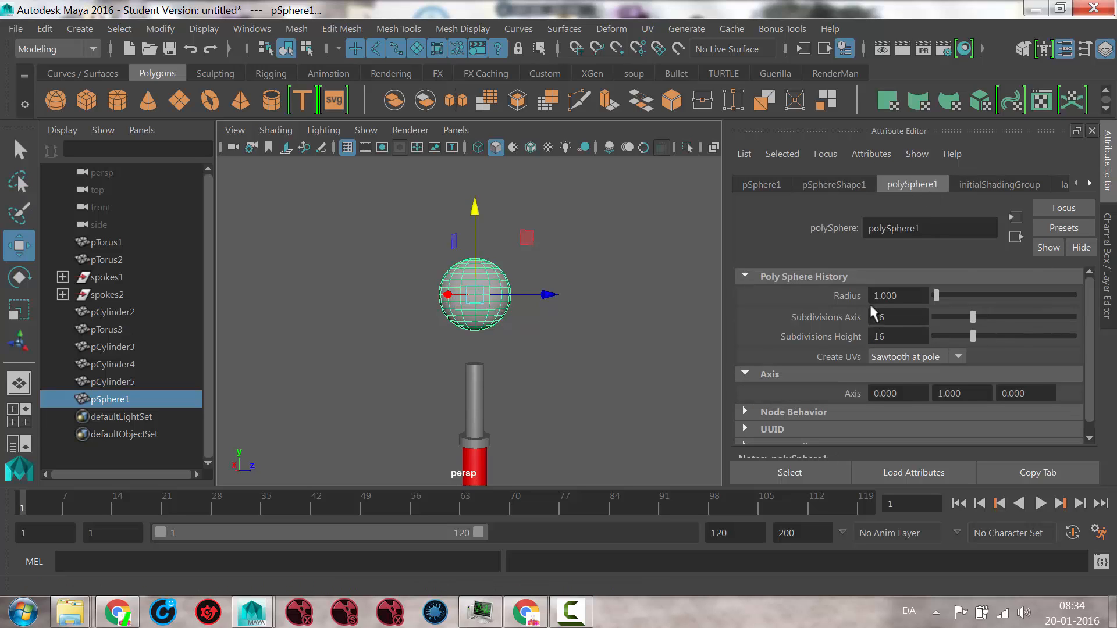
Set the sphere's axis and height subdivisions to 8 each
{"action": "double_click", "coordinate": [895, 318]}
{"action": "type", "text": "8"}
{"action": "key", "text": "Tab"}
{"action": "type", "text": "8"}
{"action": "key", "text": "Return"}
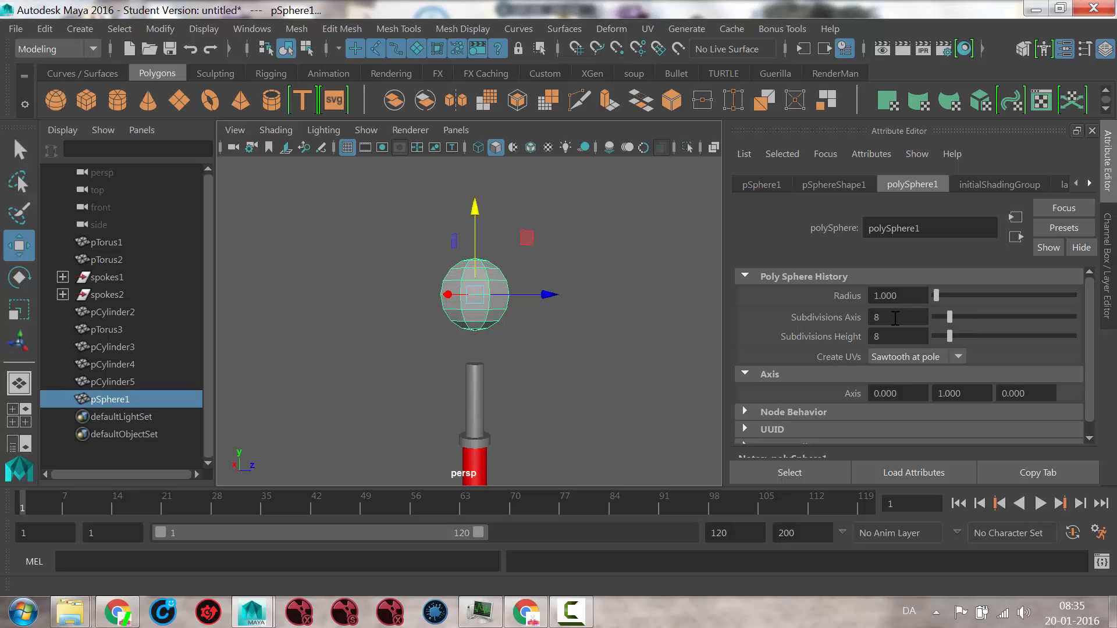
Rotate the sphere so its poles lie sideways and flatten it vertically to a scale of about 0.35
{"action": "left_click_drag", "start_coordinate": [261, 269], "coordinate": [358, 299], "text": "alt"}
{"action": "key", "text": "f"}
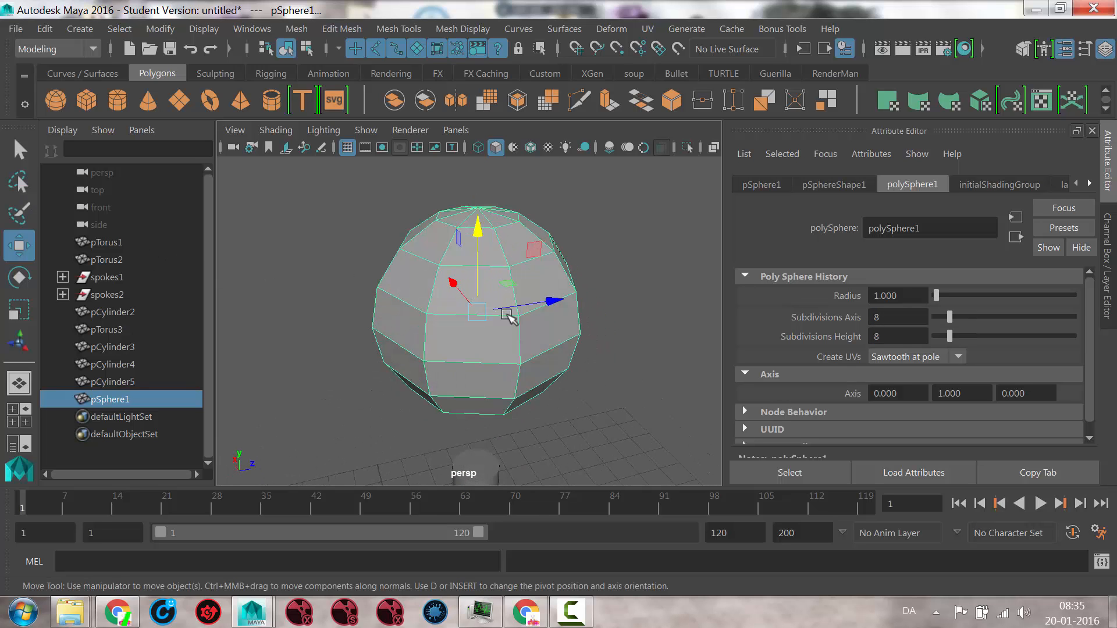
{"action": "key", "text": "e"}
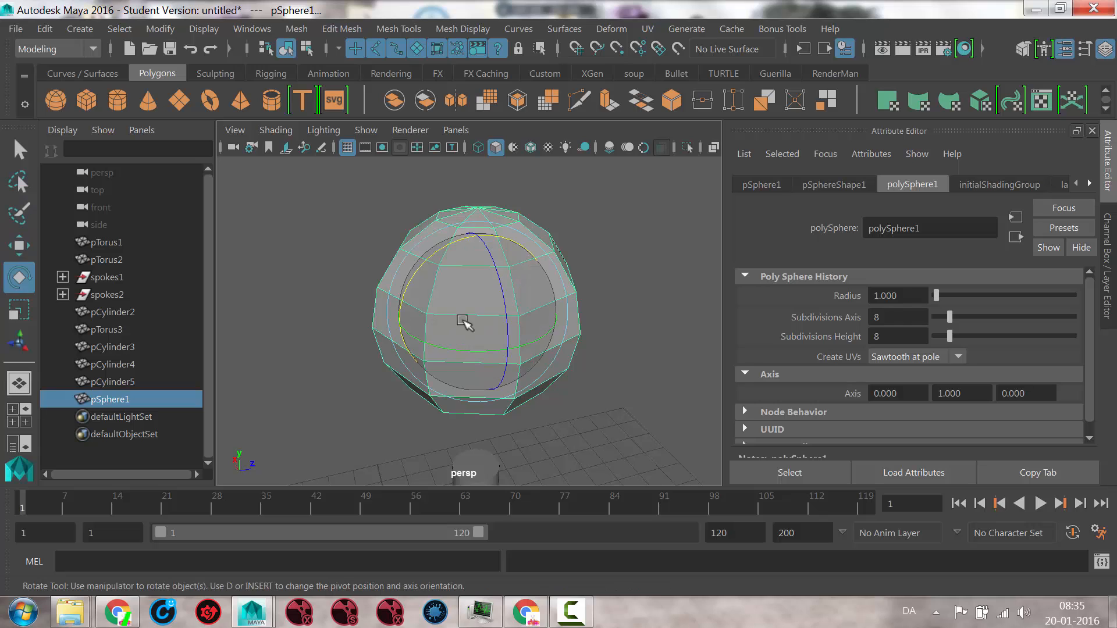
{"action": "left_click_drag", "start_coordinate": [440, 249], "coordinate": [386, 311]}
{"action": "key", "text": "r"}
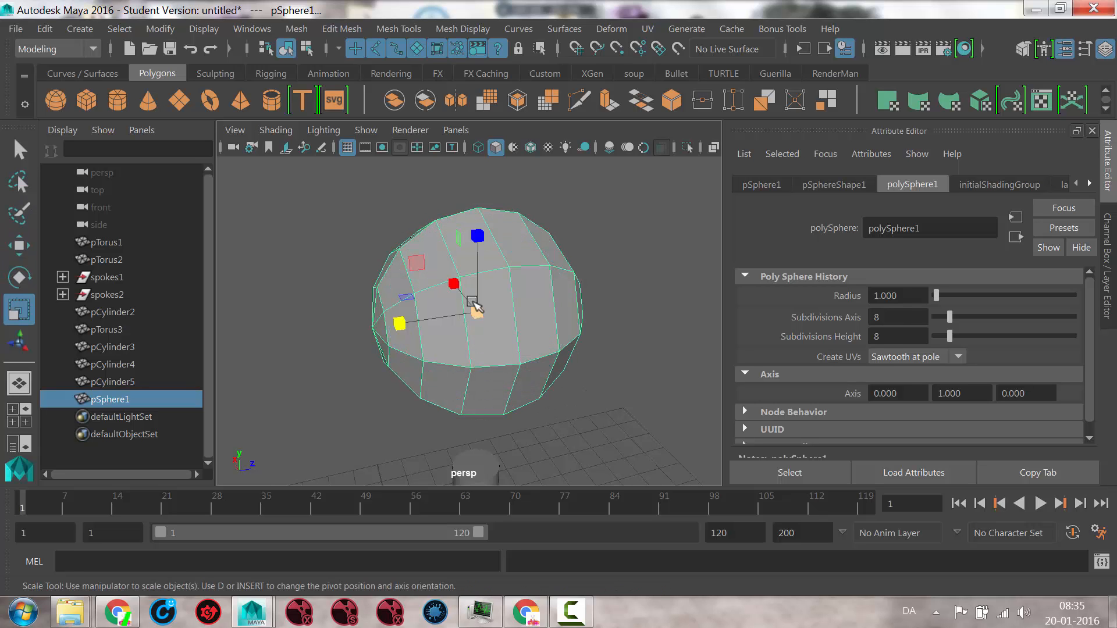
{"action": "left_click_drag", "start_coordinate": [476, 237], "coordinate": [476, 286]}
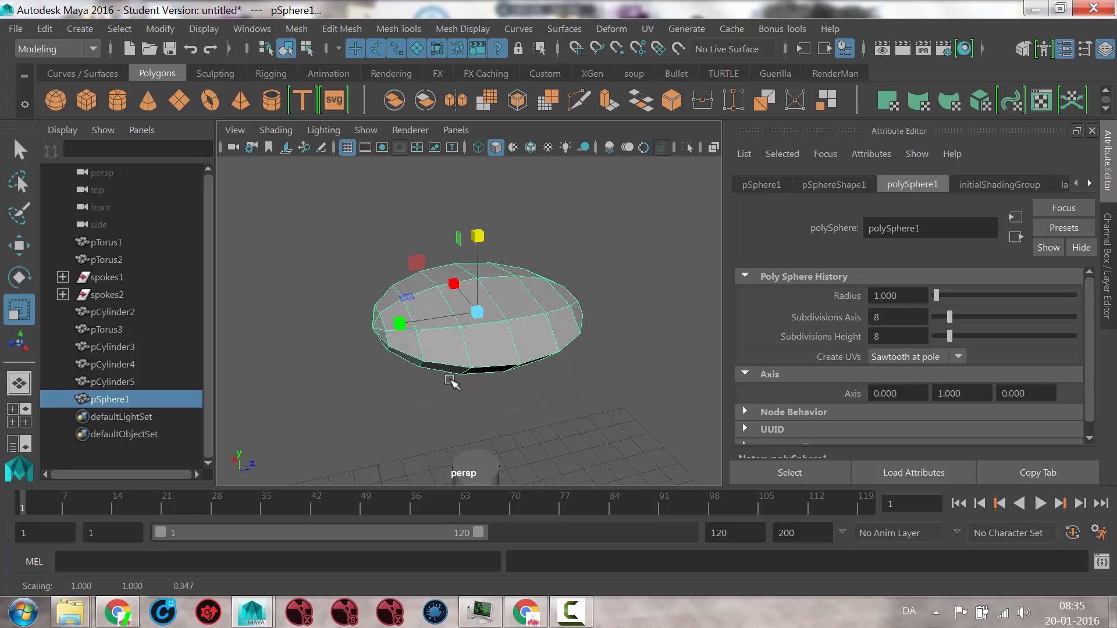
Scale the edge loops on one end of the flattened sphere narrower to form the saddle's nose
{"action": "left_click_drag", "start_coordinate": [449, 382], "coordinate": [479, 409], "text": "alt"}
{"action": "right_click_drag", "start_coordinate": [479, 409], "coordinate": [586, 411], "text": "alt"}
{"action": "middle_click_drag", "start_coordinate": [585, 411], "coordinate": [485, 255], "text": "alt"}
{"action": "scroll", "coordinate": [491, 273], "scroll_direction": "down", "scroll_amount": 5}
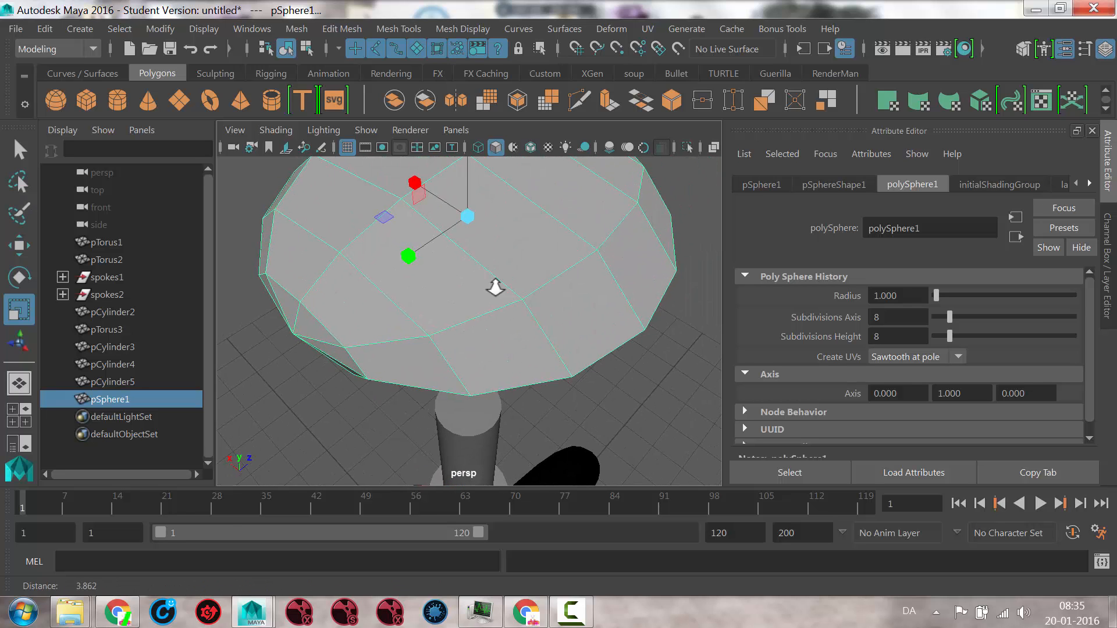
{"action": "right_click_drag", "start_coordinate": [495, 314], "coordinate": [497, 93]}
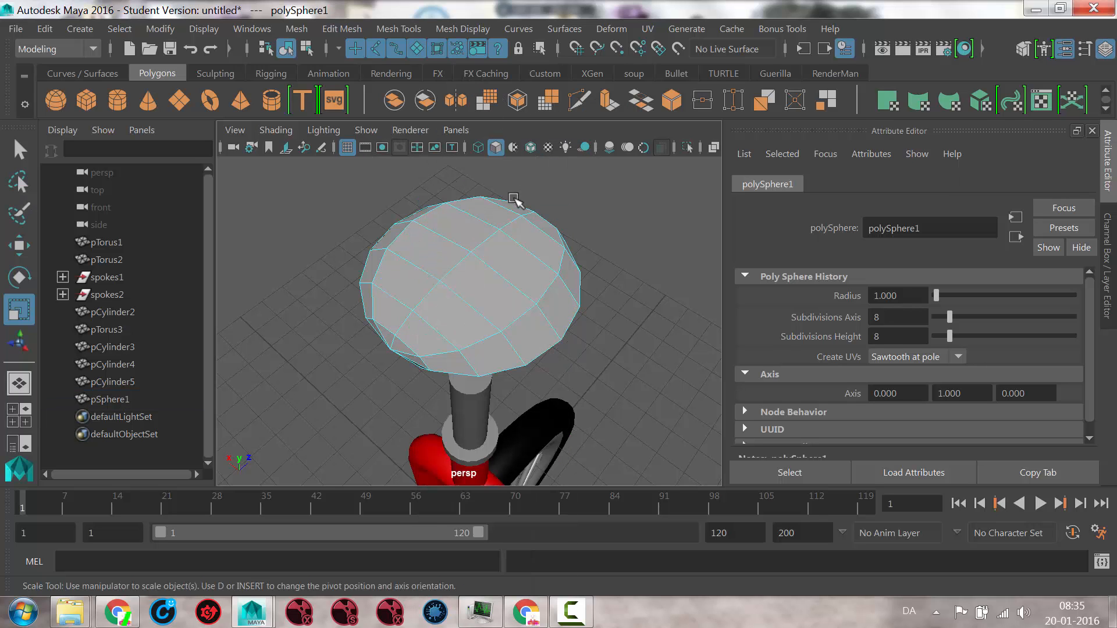
{"action": "double_click", "coordinate": [463, 304]}
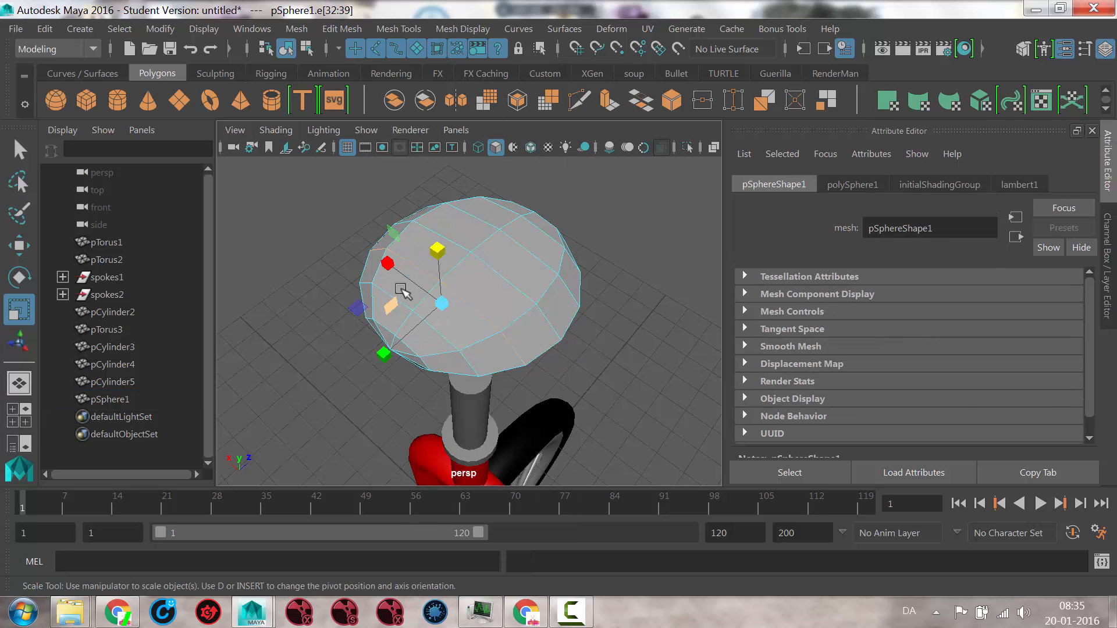
{"action": "left_click_drag", "start_coordinate": [399, 291], "coordinate": [552, 319], "text": "alt"}
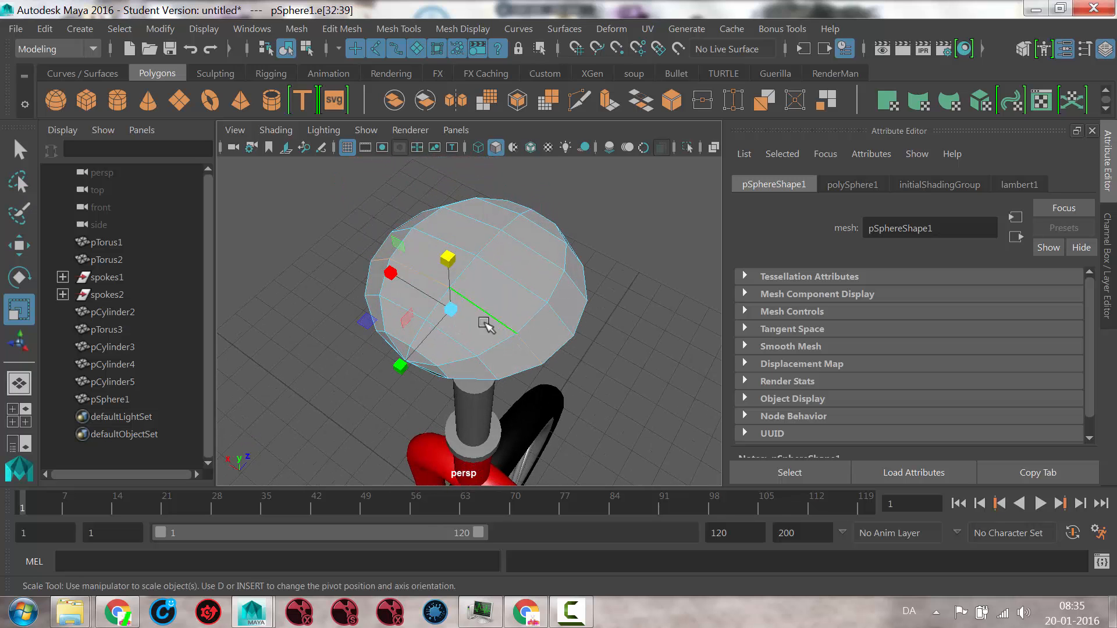
{"action": "left_click_drag", "start_coordinate": [390, 274], "coordinate": [392, 313]}
{"action": "double_click", "coordinate": [394, 299]}
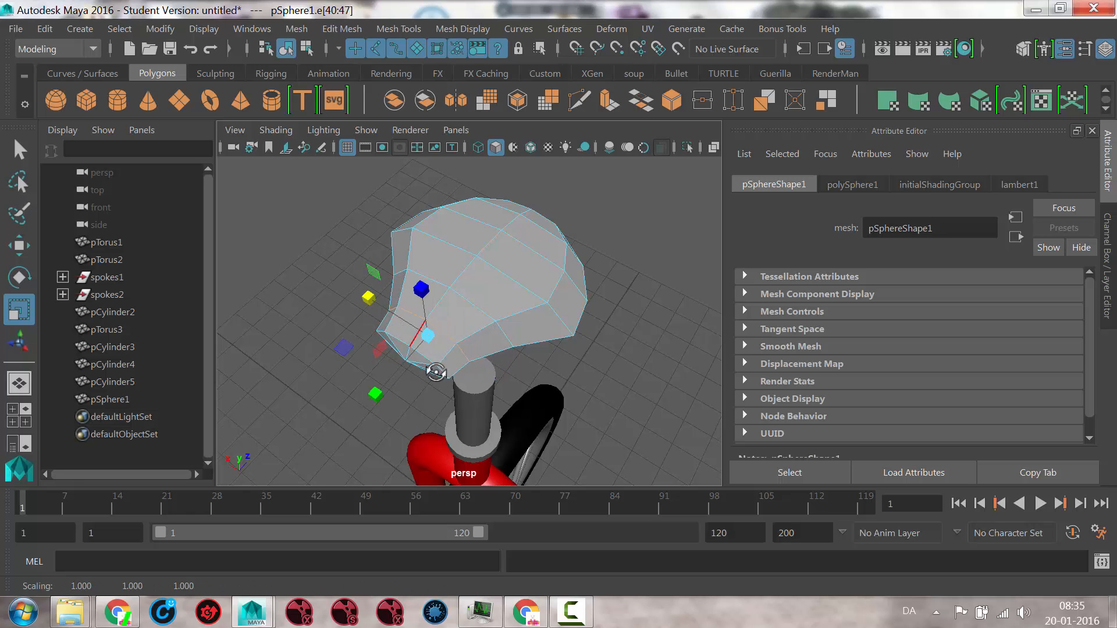
Select the end edges of the saddle's narrow nose and move them outward to lengthen it
{"action": "left_click_drag", "start_coordinate": [437, 371], "coordinate": [394, 362], "text": "alt"}
{"action": "middle_click_drag", "start_coordinate": [481, 315], "coordinate": [516, 302], "text": "alt"}
{"action": "left_click_drag", "start_coordinate": [516, 302], "coordinate": [472, 297], "text": "alt"}
{"action": "right_click_drag", "start_coordinate": [471, 297], "coordinate": [533, 291], "text": "alt"}
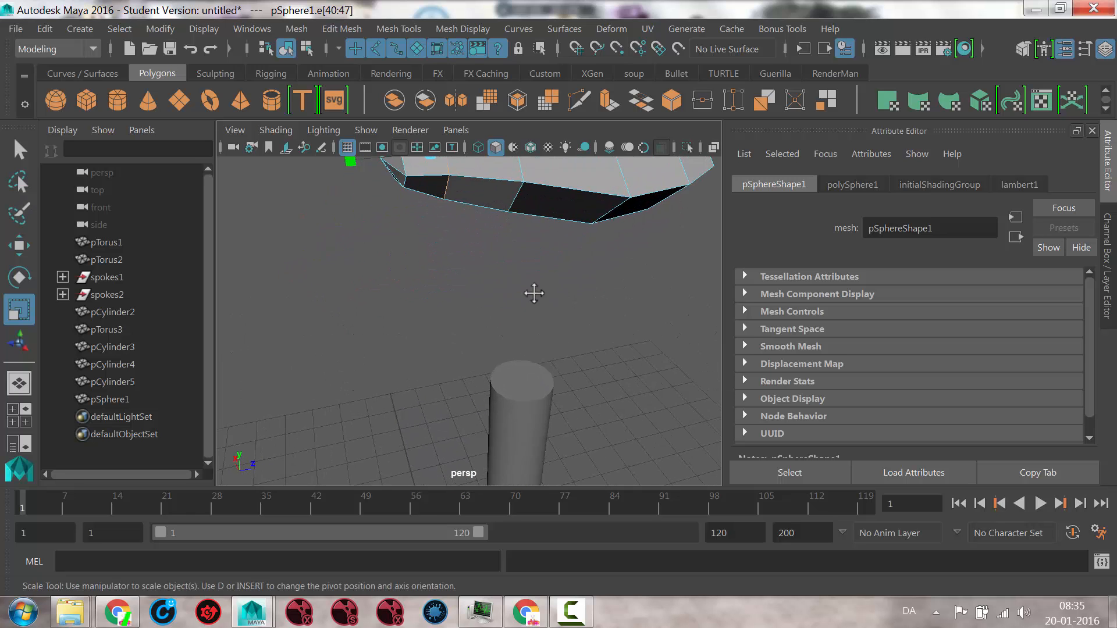
{"action": "middle_click_drag", "start_coordinate": [533, 291], "coordinate": [587, 335], "text": "alt"}
{"action": "left_click_drag", "start_coordinate": [544, 333], "coordinate": [477, 305], "text": "alt"}
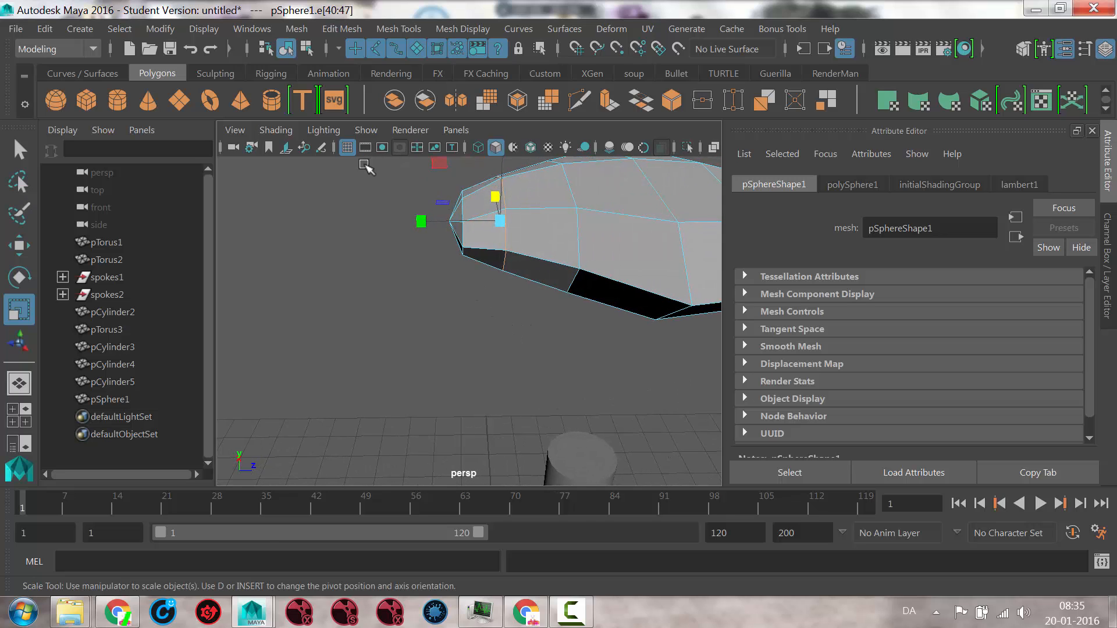
{"action": "left_click_drag", "start_coordinate": [363, 164], "coordinate": [486, 302]}
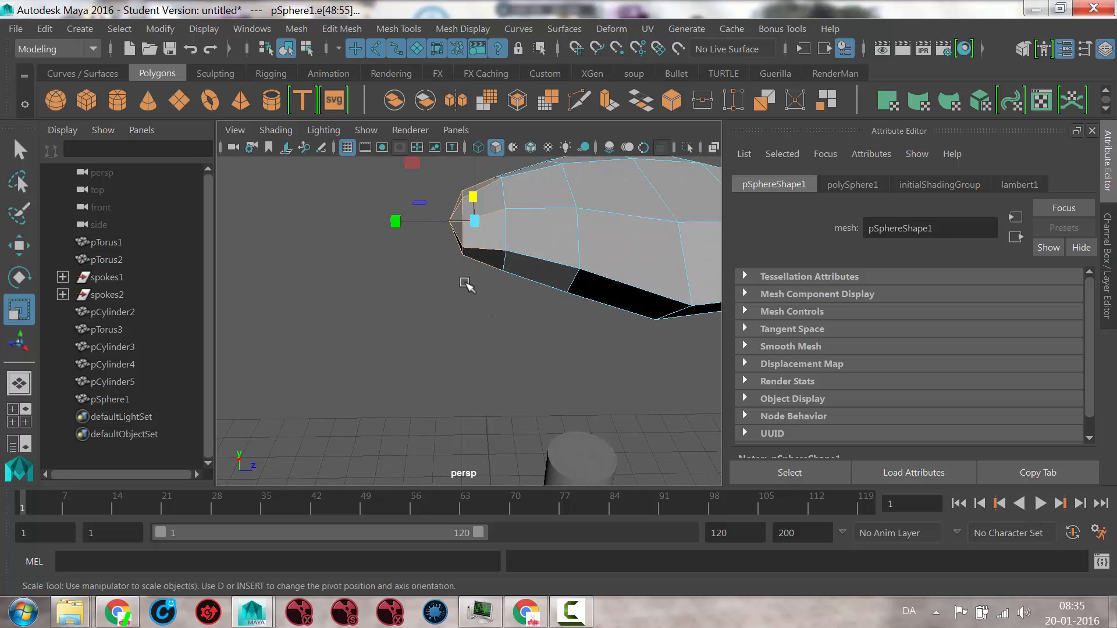
{"action": "key", "text": "w"}
{"action": "middle_click_drag", "start_coordinate": [468, 285], "coordinate": [384, 312]}
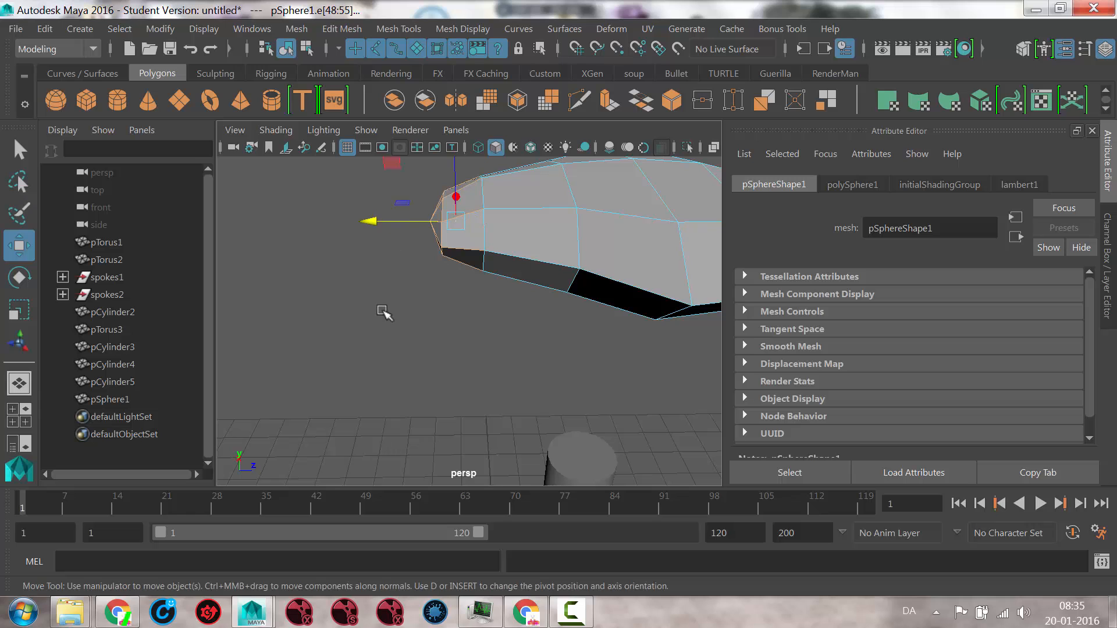
Select only the outermost tip edges of the saddle's nose and move them farther outward
{"action": "left_click", "coordinate": [384, 312]}
{"action": "left_click_drag", "start_coordinate": [399, 182], "coordinate": [444, 274]}
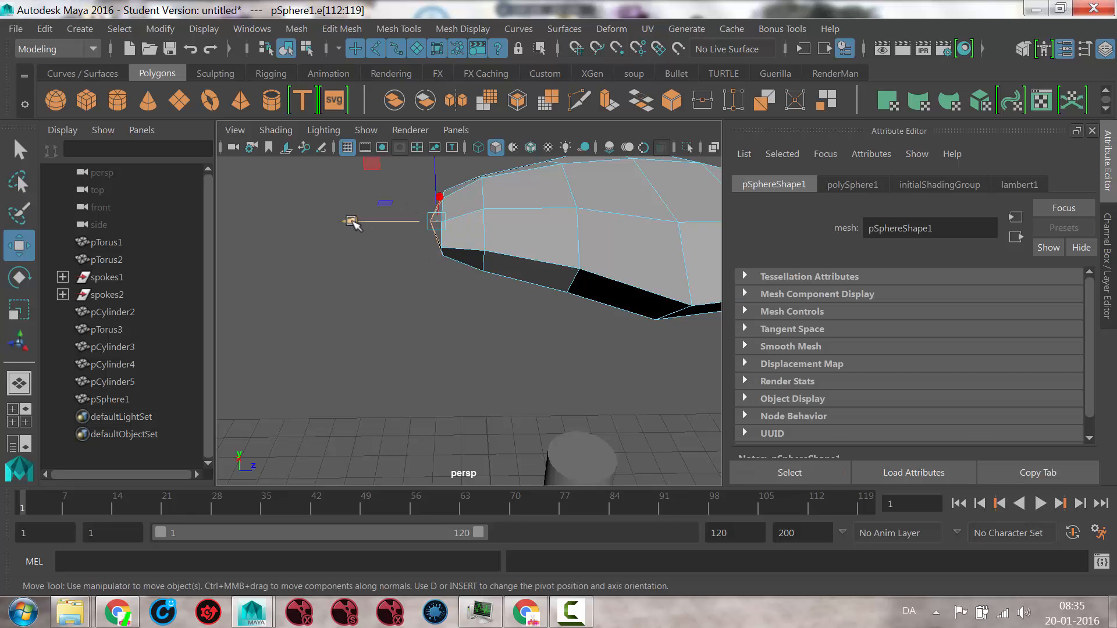
{"action": "left_click_drag", "start_coordinate": [351, 221], "coordinate": [316, 217]}
Lower two neighbouring edges along the middle of the saddle's upper surface to form a slight dip
{"action": "left_click_drag", "start_coordinate": [573, 315], "coordinate": [439, 286], "text": "alt"}
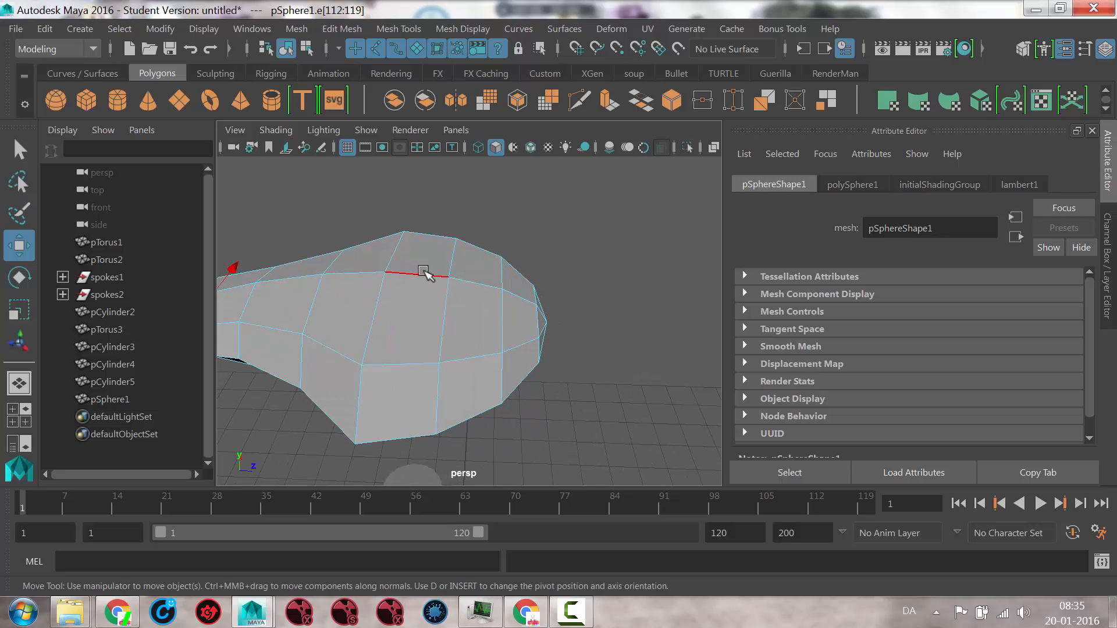
{"action": "left_click", "coordinate": [423, 271]}
{"action": "left_click_drag", "start_coordinate": [411, 196], "coordinate": [412, 213]}
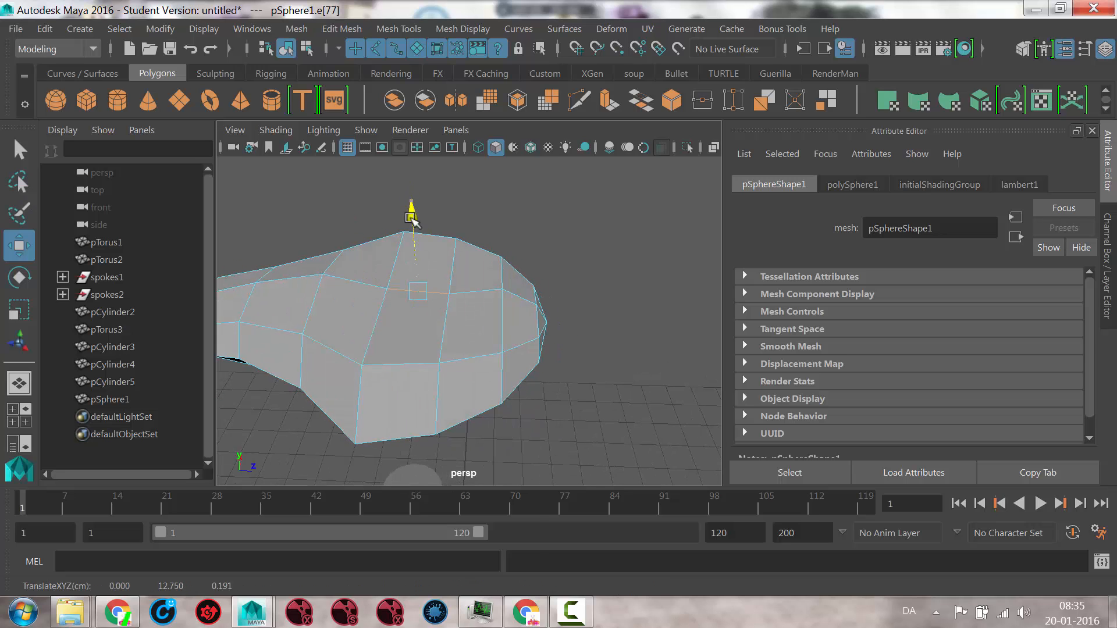
{"action": "left_click", "coordinate": [330, 280]}
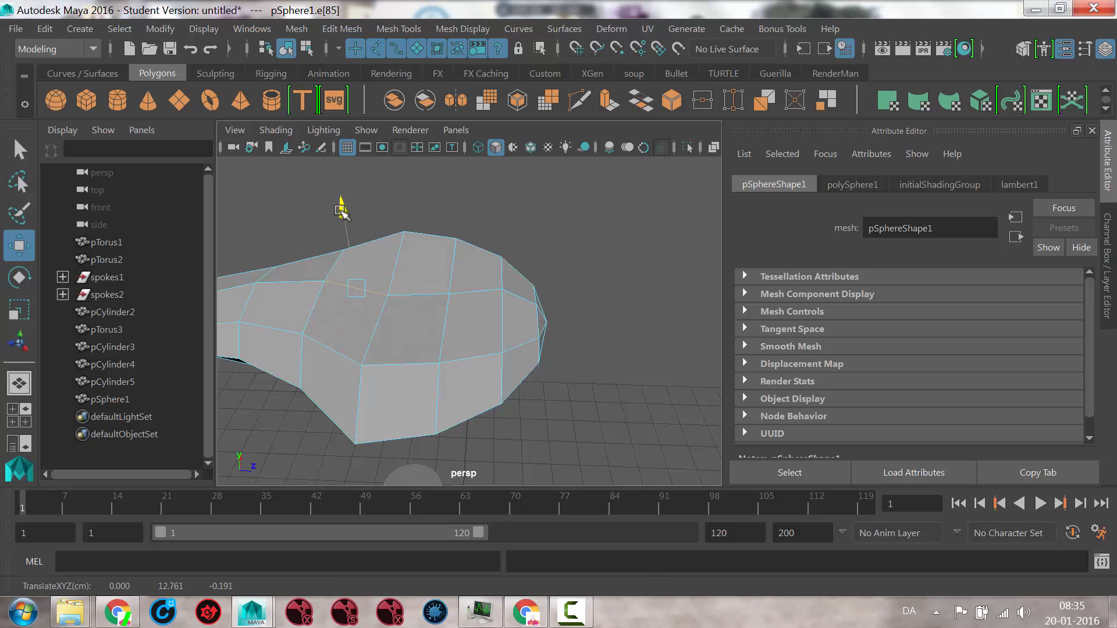
Return to object mode and select the whole saddle mesh
{"action": "left_click_drag", "start_coordinate": [498, 299], "coordinate": [571, 306], "text": "alt"}
{"action": "right_click_drag", "start_coordinate": [571, 306], "coordinate": [560, 128], "text": "alt"}
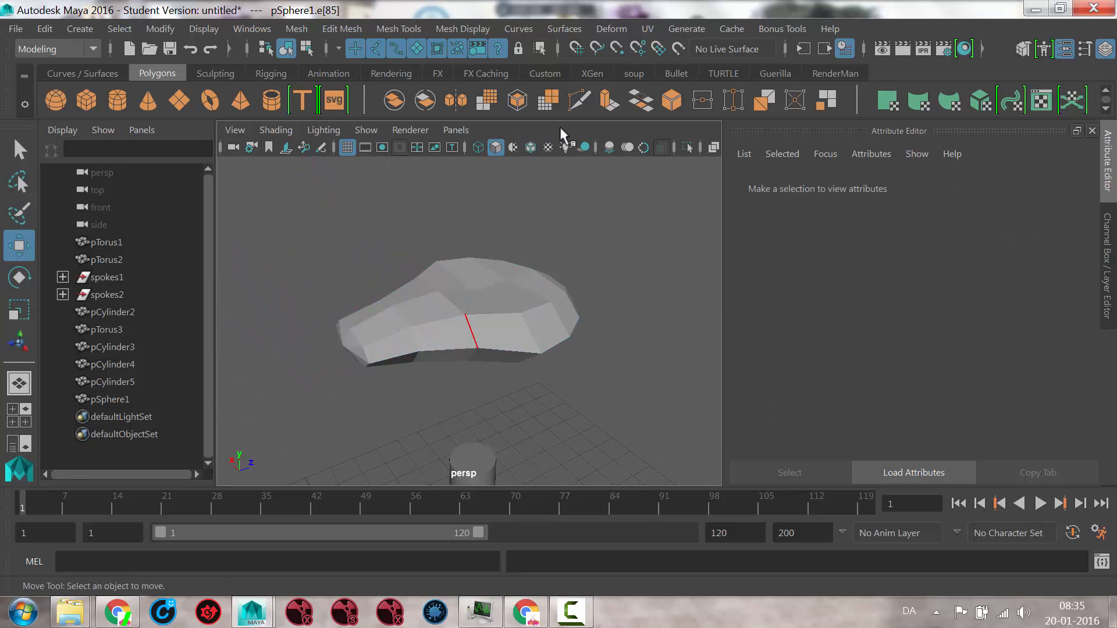
{"action": "left_click", "coordinate": [478, 300]}
{"action": "left_click_drag", "start_coordinate": [506, 317], "coordinate": [548, 319], "text": "alt"}
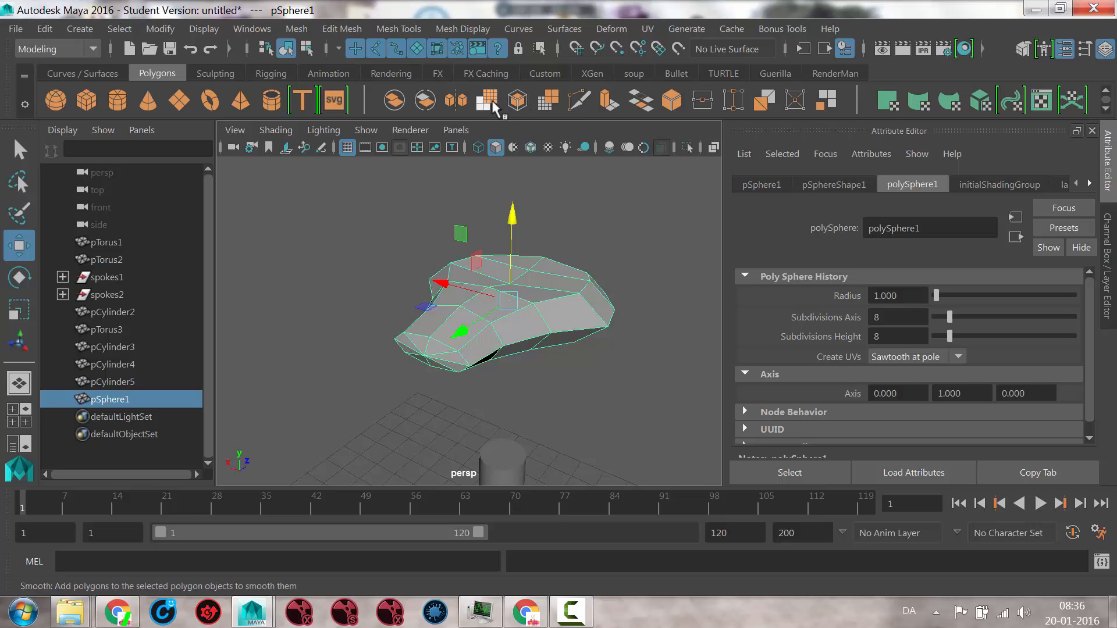
Open the Preferences window and look through the UI Elements settings
{"action": "left_click", "coordinate": [246, 30]}
{"action": "mouse_move", "coordinate": [287, 145]}
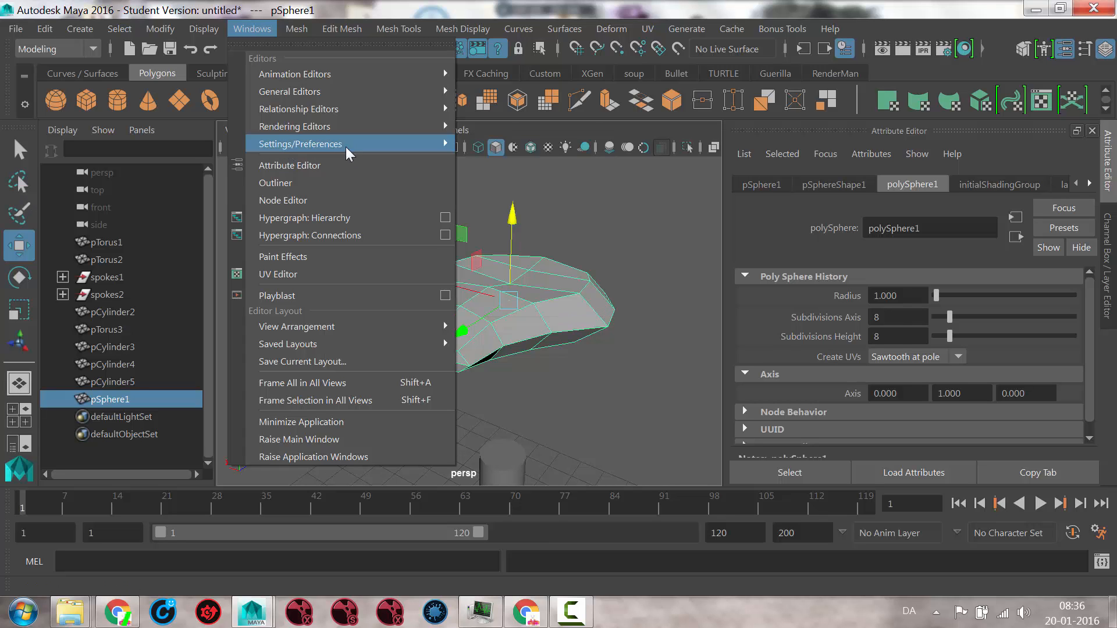
{"action": "left_click", "coordinate": [497, 159]}
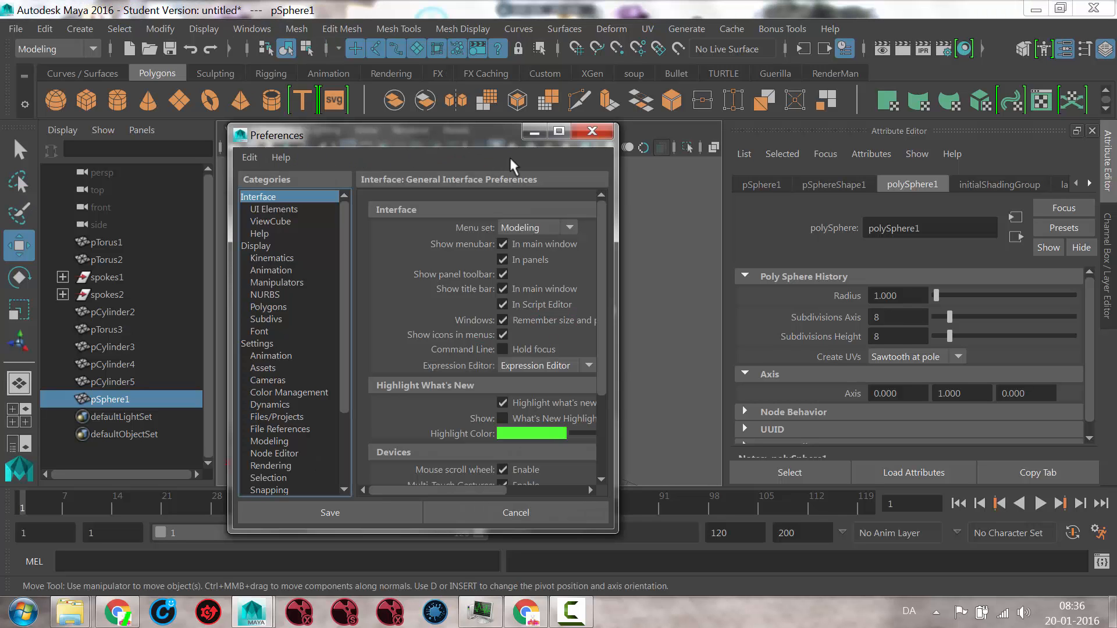
{"action": "left_click_drag", "start_coordinate": [401, 144], "coordinate": [412, 61]}
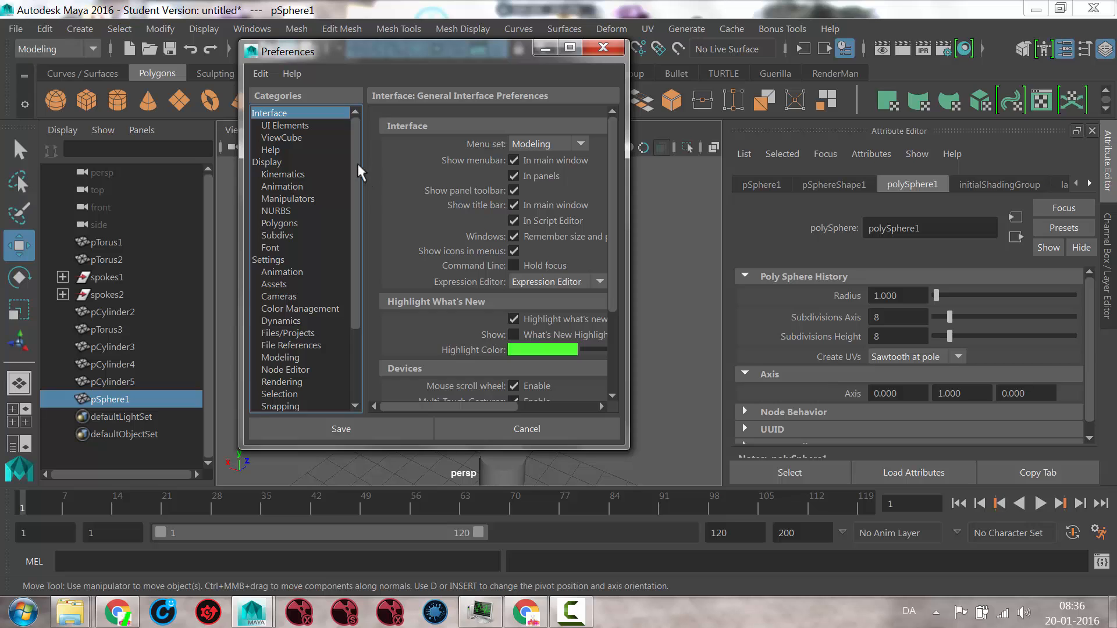
{"action": "scroll", "coordinate": [357, 162], "scroll_direction": "down", "scroll_amount": 1}
{"action": "scroll", "coordinate": [366, 214], "scroll_direction": "up", "scroll_amount": 2}
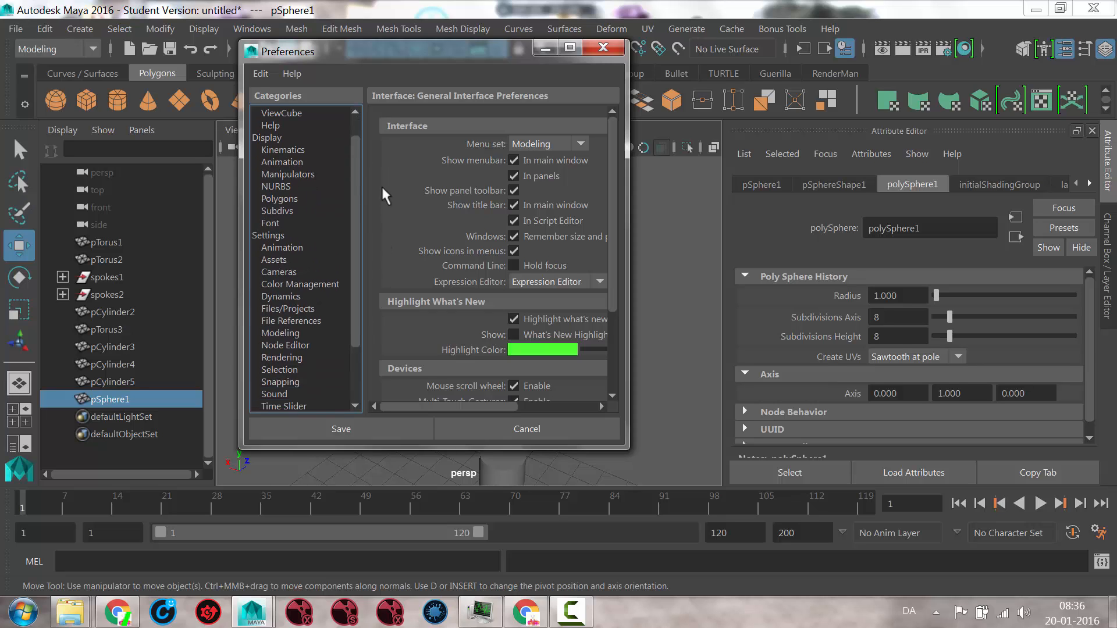
{"action": "left_click", "coordinate": [274, 126]}
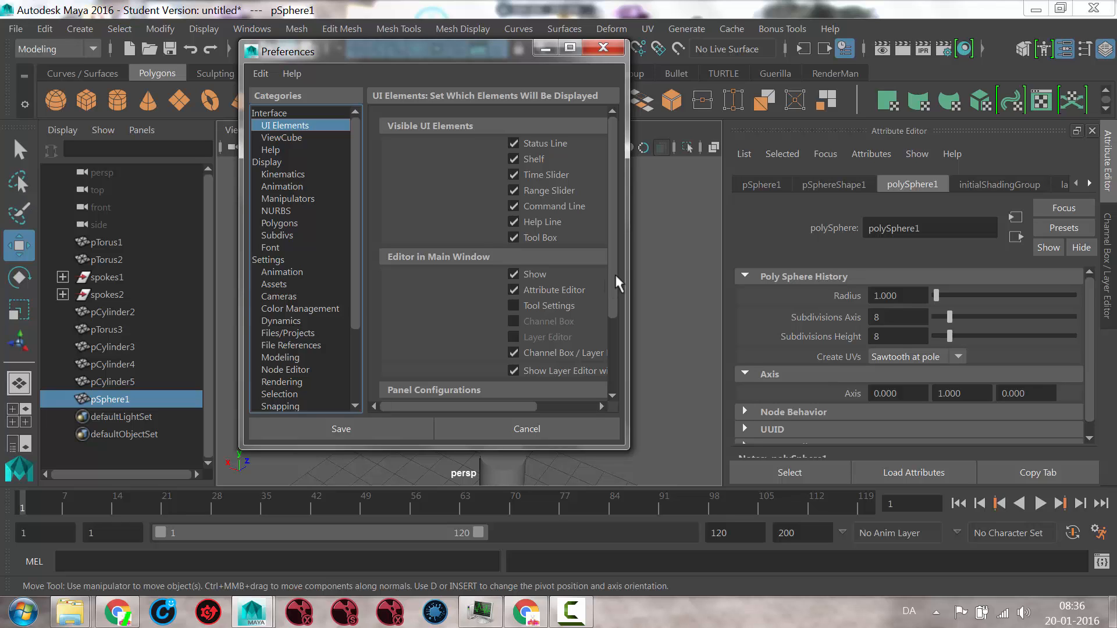
{"action": "left_click_drag", "start_coordinate": [616, 274], "coordinate": [619, 354]}
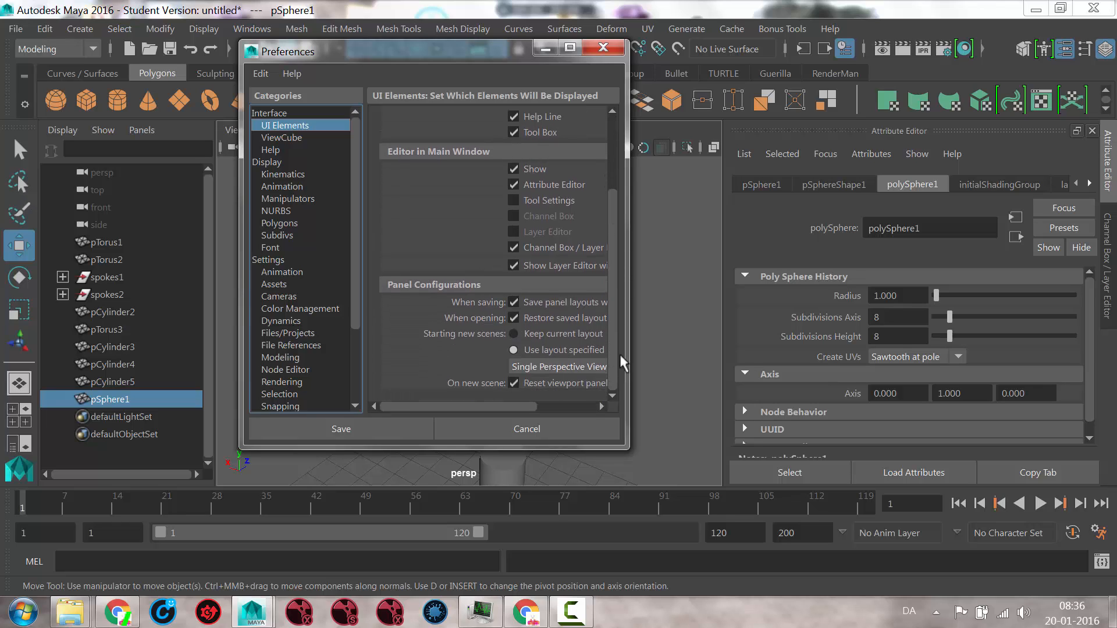
Enable Display ToolClips in the Help preferences and save the preferences
{"action": "left_click", "coordinate": [274, 150]}
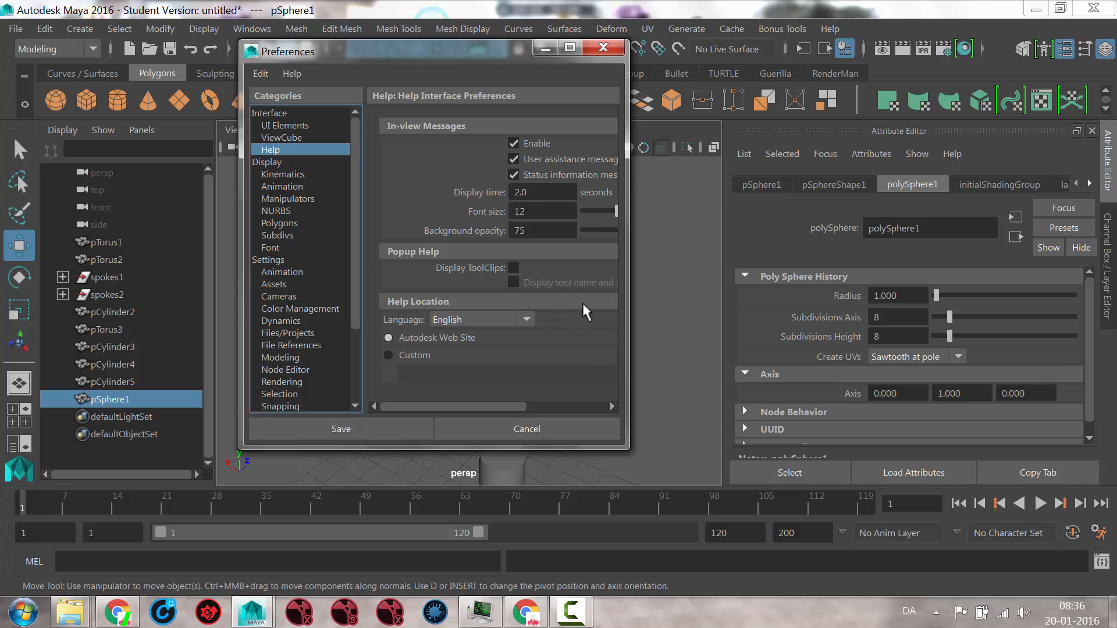
{"action": "left_click", "coordinate": [514, 267]}
{"action": "left_click_drag", "start_coordinate": [626, 310], "coordinate": [779, 312]}
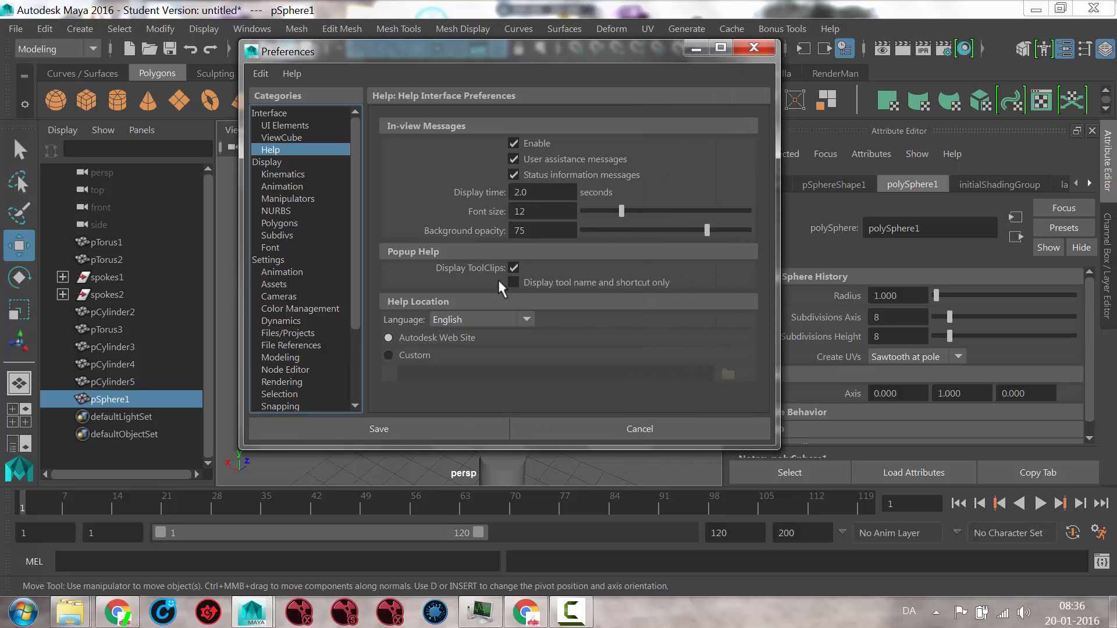
{"action": "left_click", "coordinate": [413, 428]}
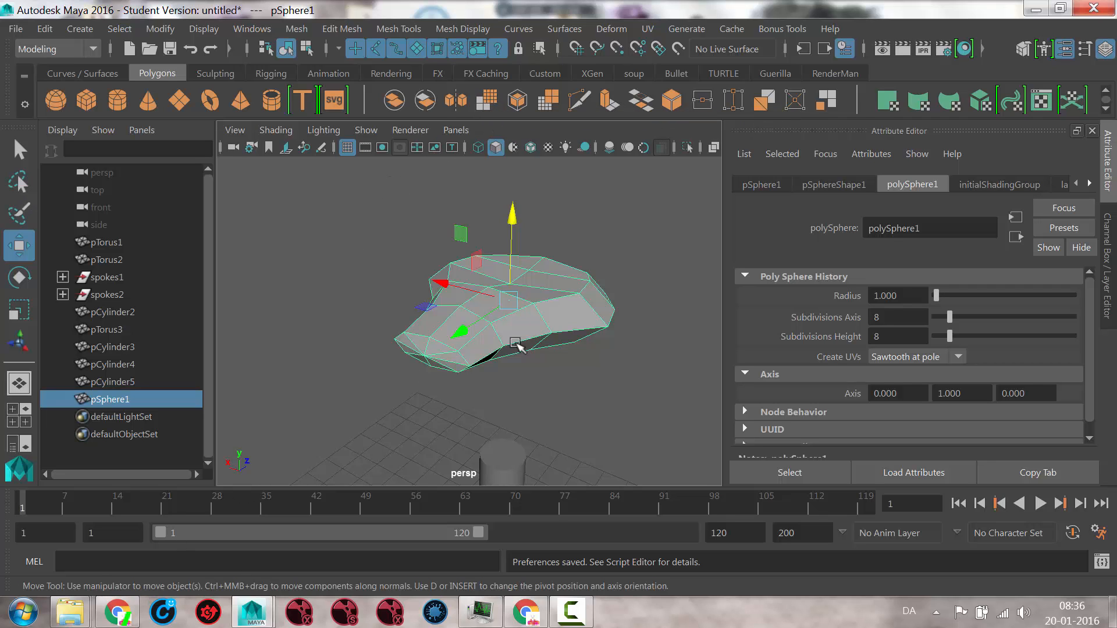
Smooth the saddle mesh with Division Levels at 1 using the Exponential method
{"action": "left_click", "coordinate": [489, 104]}
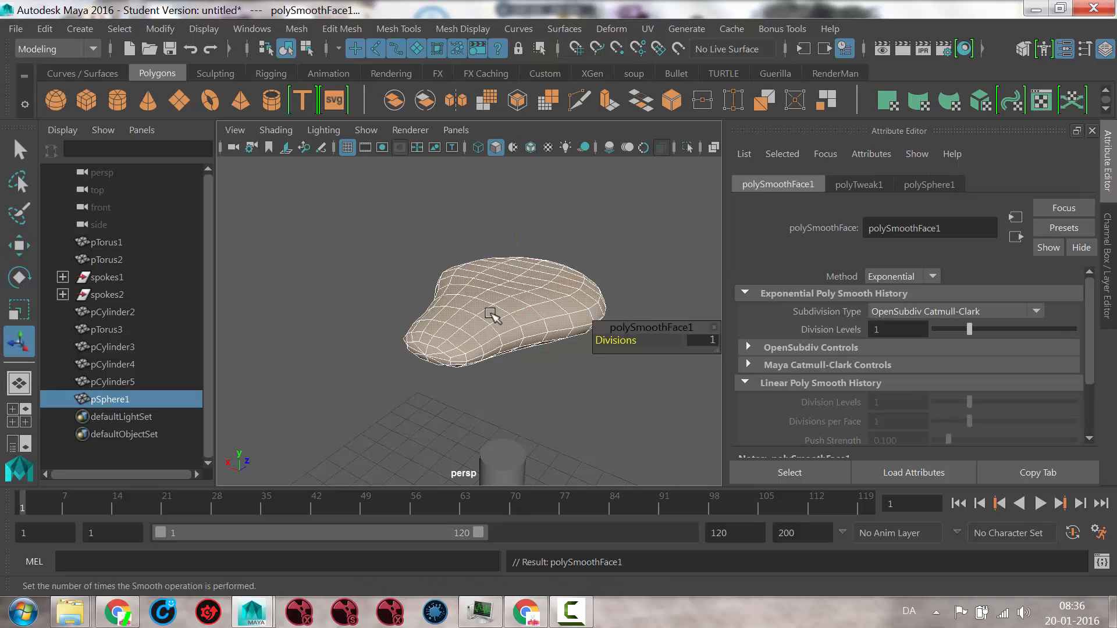
{"action": "left_click_drag", "start_coordinate": [500, 327], "coordinate": [448, 309], "text": "alt"}
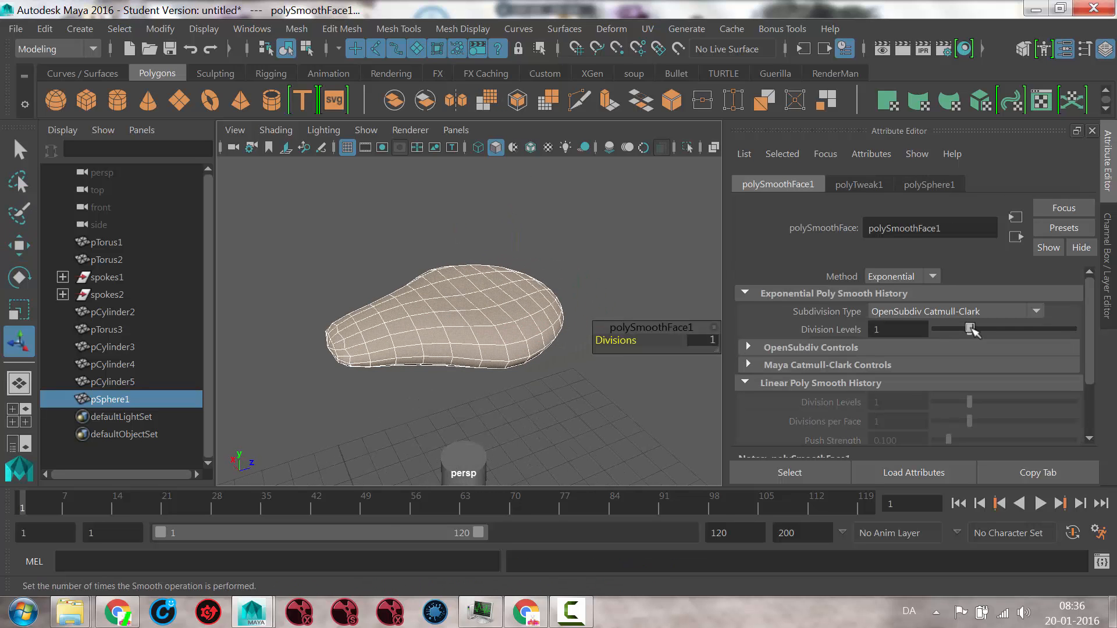
{"action": "left_click_drag", "start_coordinate": [991, 328], "coordinate": [968, 326]}
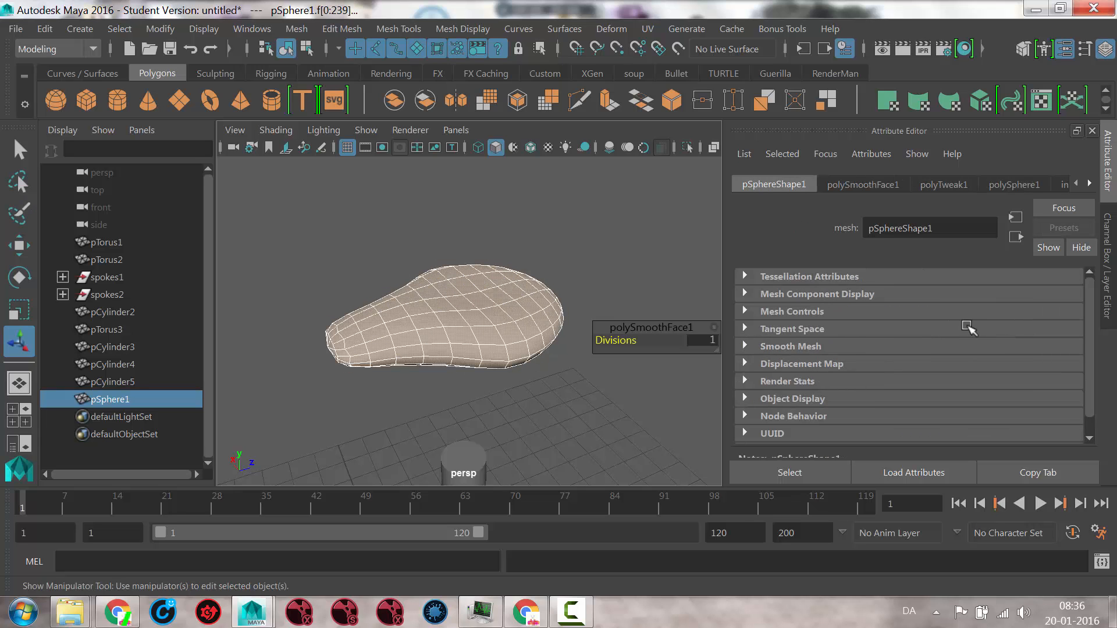
{"action": "left_click_drag", "start_coordinate": [539, 329], "coordinate": [464, 336], "text": "alt"}
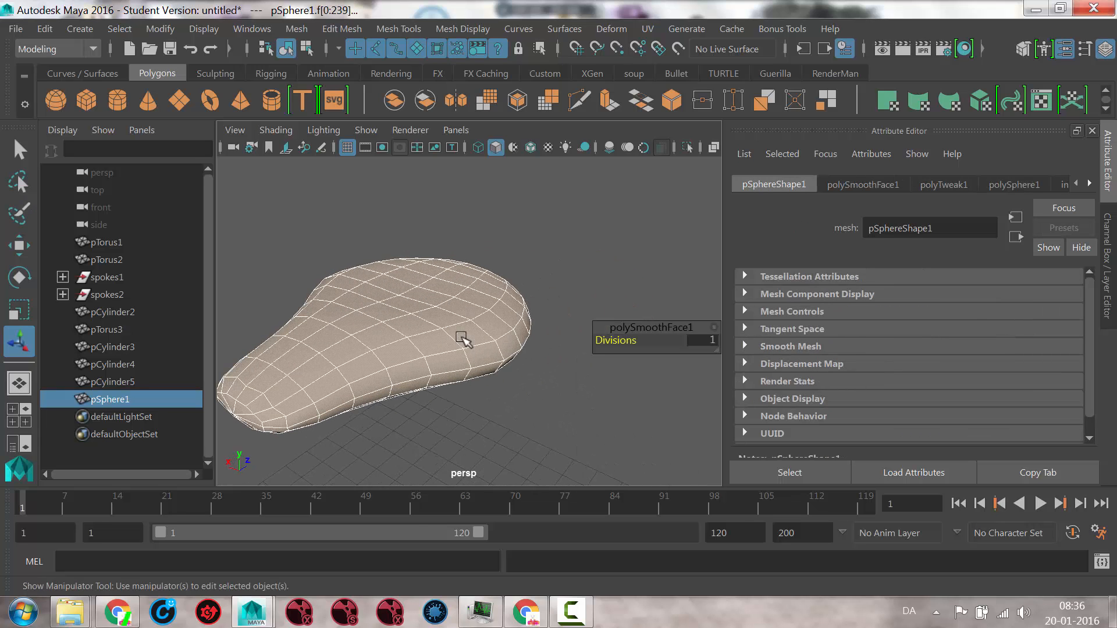
Select matching pairs of faces on both sides of the saddle's upper rear surface and raise them slightly
{"action": "right_click", "coordinate": [463, 332]}
{"action": "left_click", "coordinate": [459, 185]}
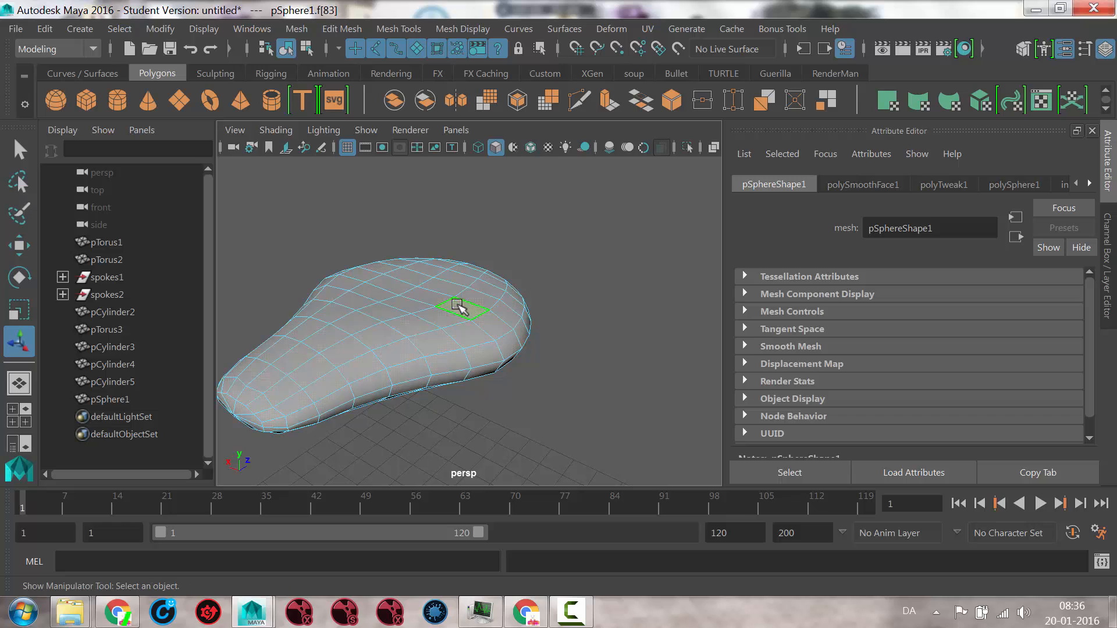
{"action": "left_click", "coordinate": [479, 299]}
{"action": "left_click", "coordinate": [483, 300], "text": "shift"}
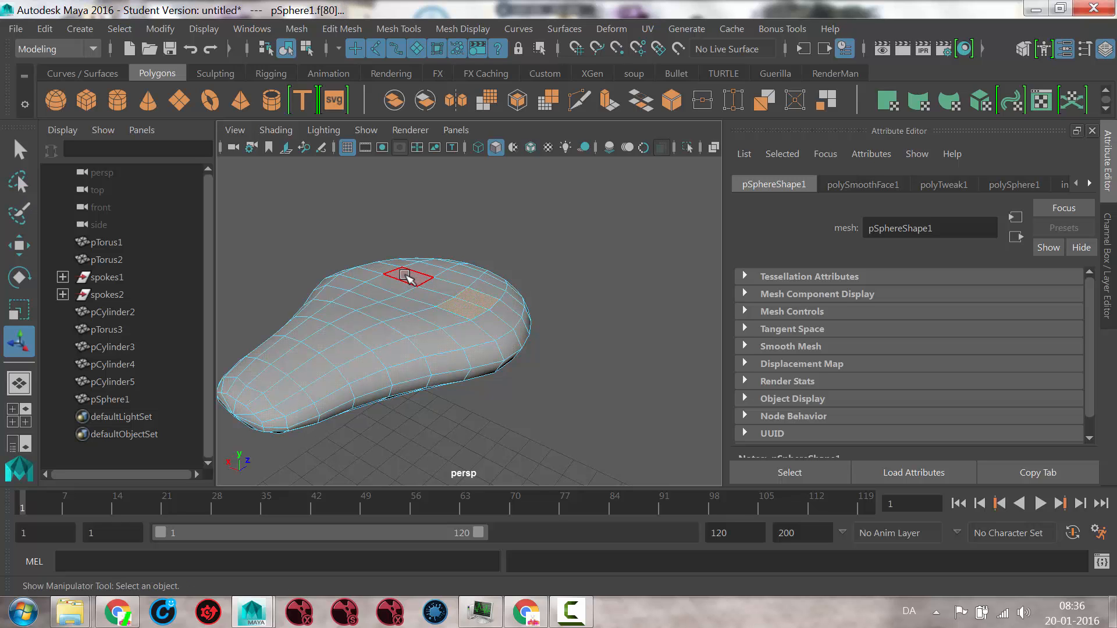
{"action": "left_click", "coordinate": [385, 269], "text": "shift"}
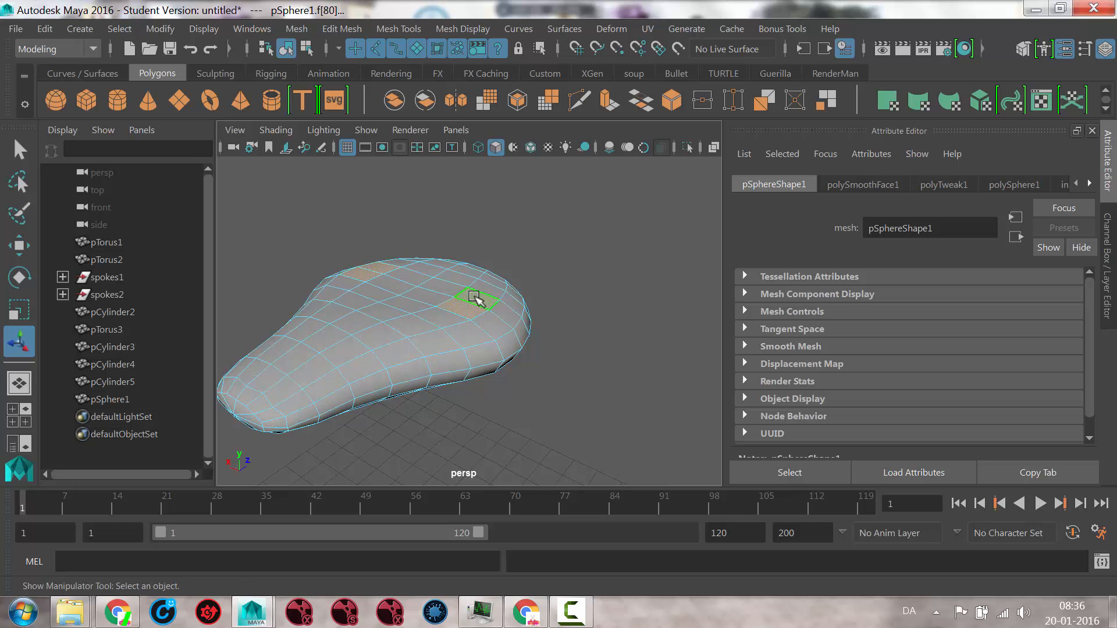
{"action": "key", "text": "w"}
{"action": "left_click_drag", "start_coordinate": [412, 206], "coordinate": [412, 196]}
Select one face on each side of the saddle's back end, reposition them together, and return to object mode
{"action": "left_click_drag", "start_coordinate": [430, 333], "coordinate": [386, 294], "text": "alt"}
{"action": "middle_click_drag", "start_coordinate": [386, 295], "coordinate": [487, 272], "text": "alt"}
{"action": "left_click", "coordinate": [497, 249]}
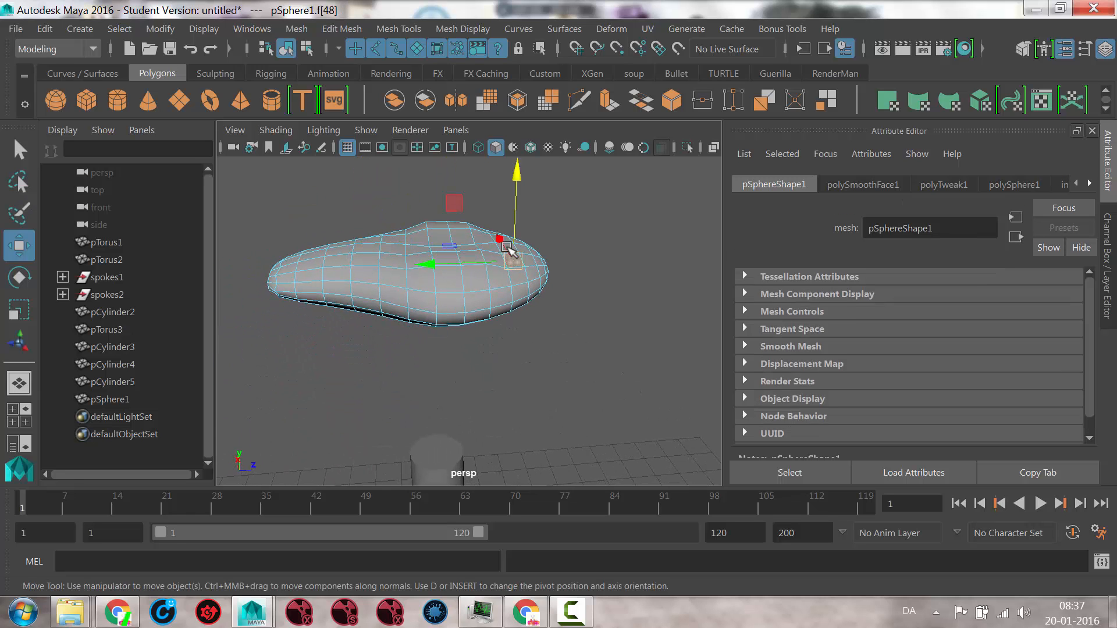
{"action": "left_click_drag", "start_coordinate": [498, 247], "coordinate": [488, 319], "text": "alt"}
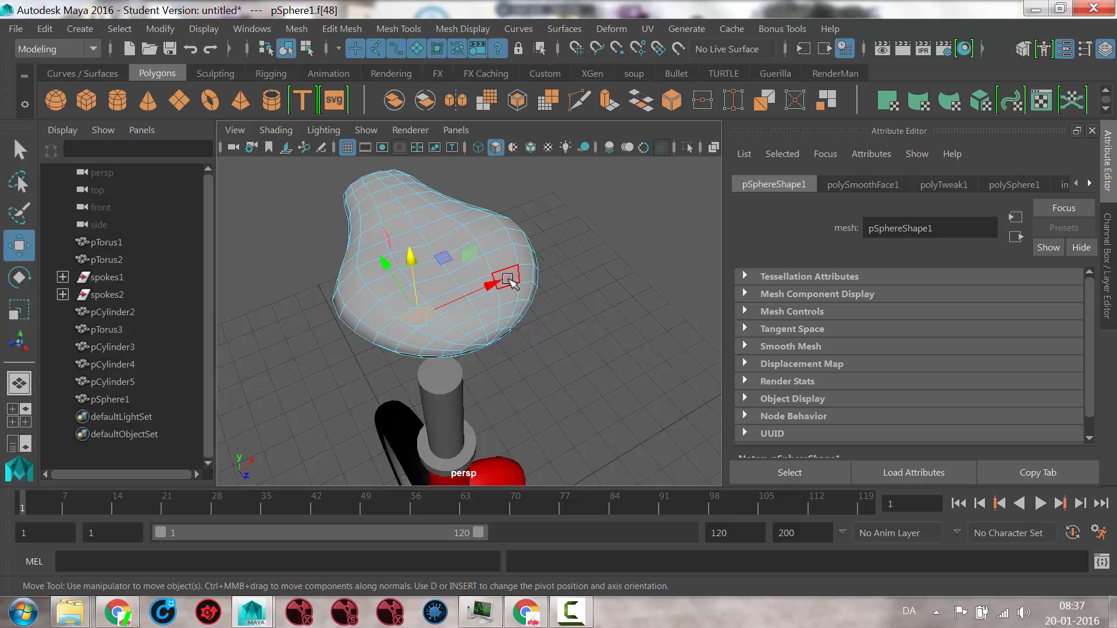
{"action": "left_click", "coordinate": [511, 282], "text": "shift"}
{"action": "left_click_drag", "start_coordinate": [466, 239], "coordinate": [494, 271]}
{"action": "right_click_drag", "start_coordinate": [489, 272], "coordinate": [573, 106]}
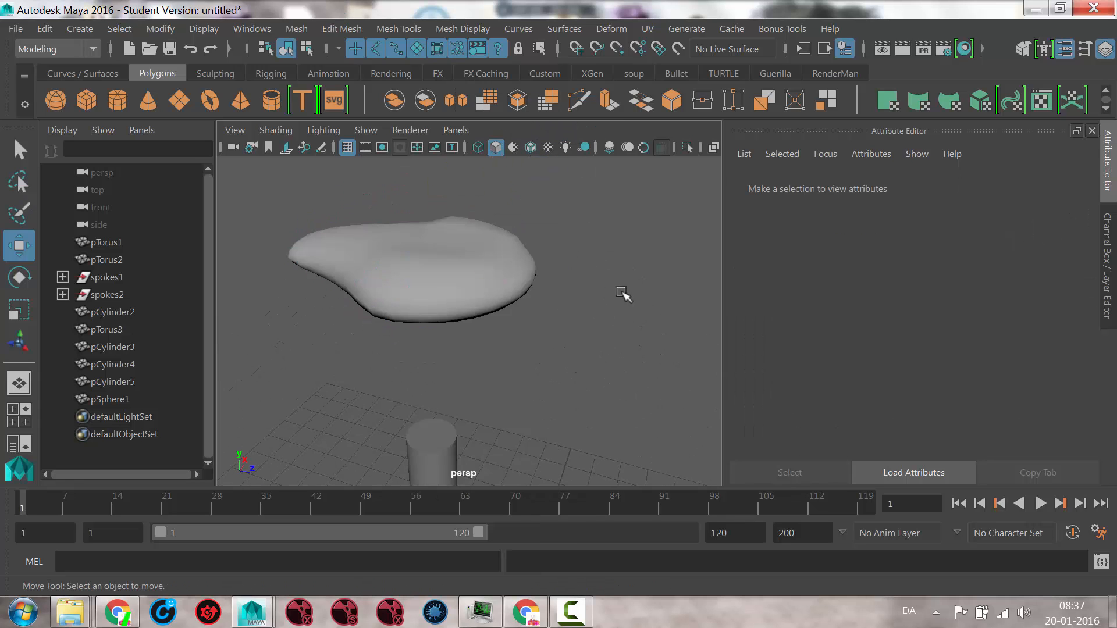
Select the whole saddle and assign the existing black blinn1 material to it
{"action": "left_click", "coordinate": [479, 287]}
{"action": "left_click_drag", "start_coordinate": [516, 370], "coordinate": [629, 279], "text": "alt"}
{"action": "right_click_drag", "start_coordinate": [628, 279], "coordinate": [381, 303], "text": "alt"}
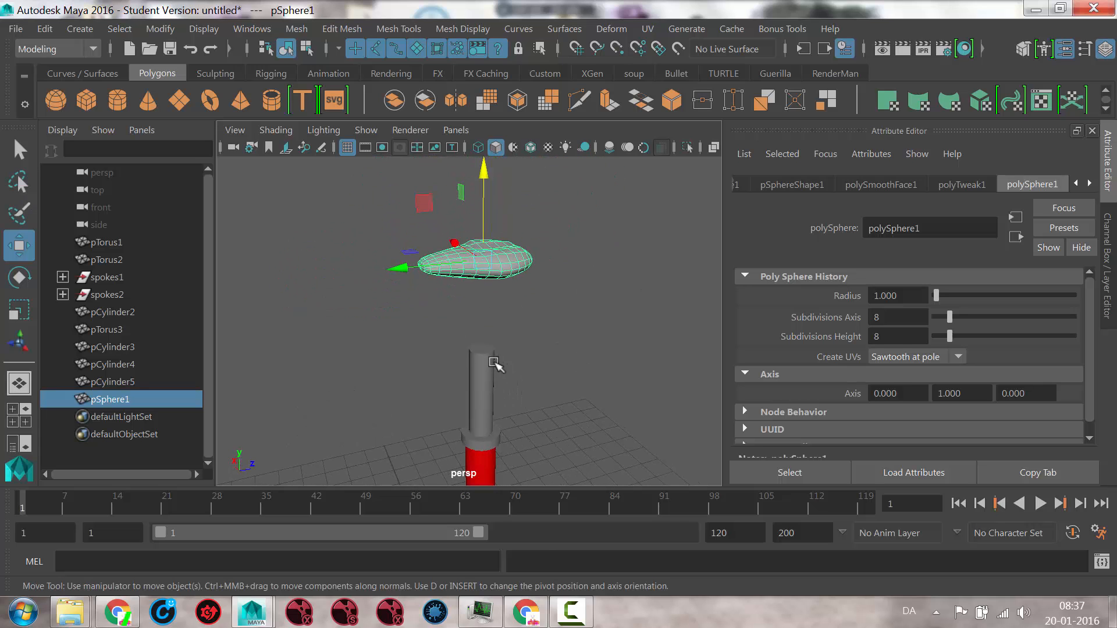
{"action": "right_click", "coordinate": [514, 260]}
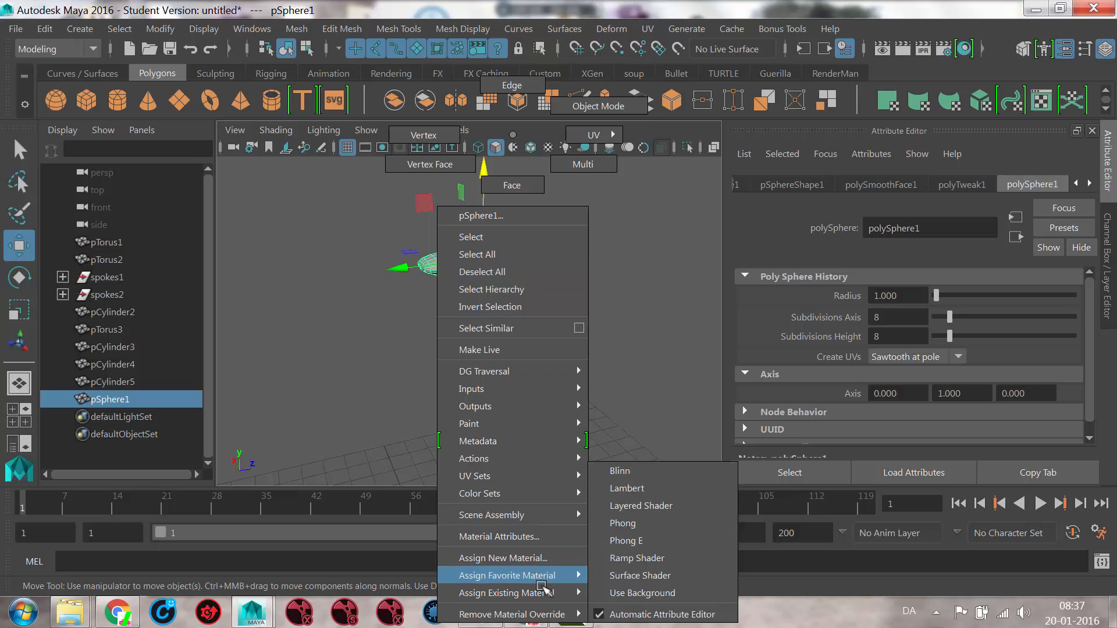
{"action": "mouse_move", "coordinate": [544, 594]}
{"action": "left_click", "coordinate": [639, 543]}
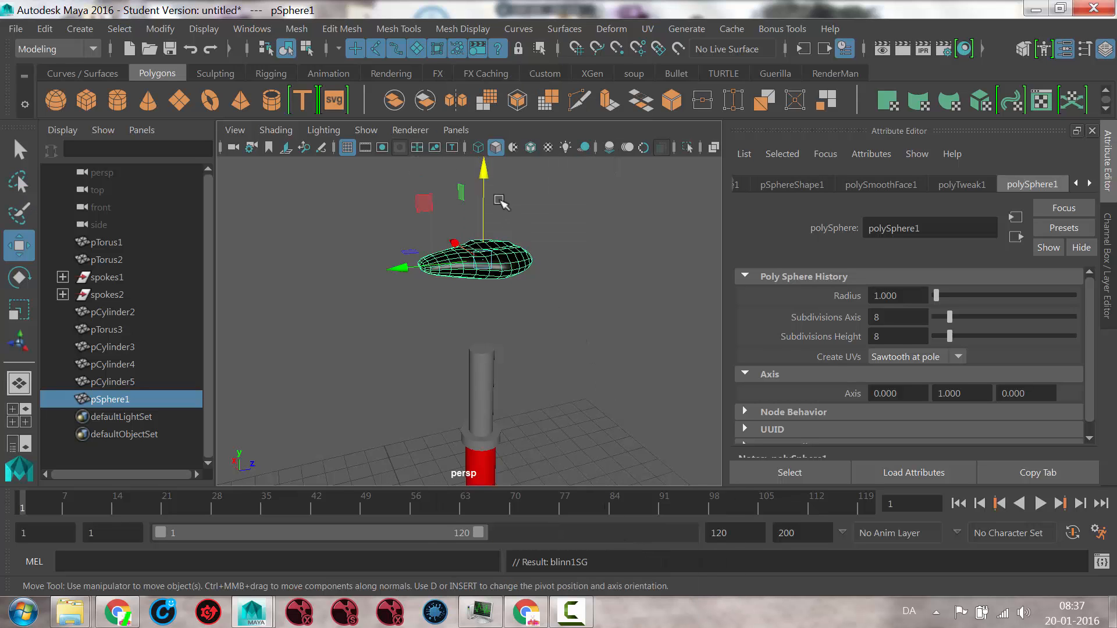
Lower the saddle onto the top of the seat post and adjust its scale
{"action": "left_click_drag", "start_coordinate": [498, 200], "coordinate": [512, 387], "text": "alt"}
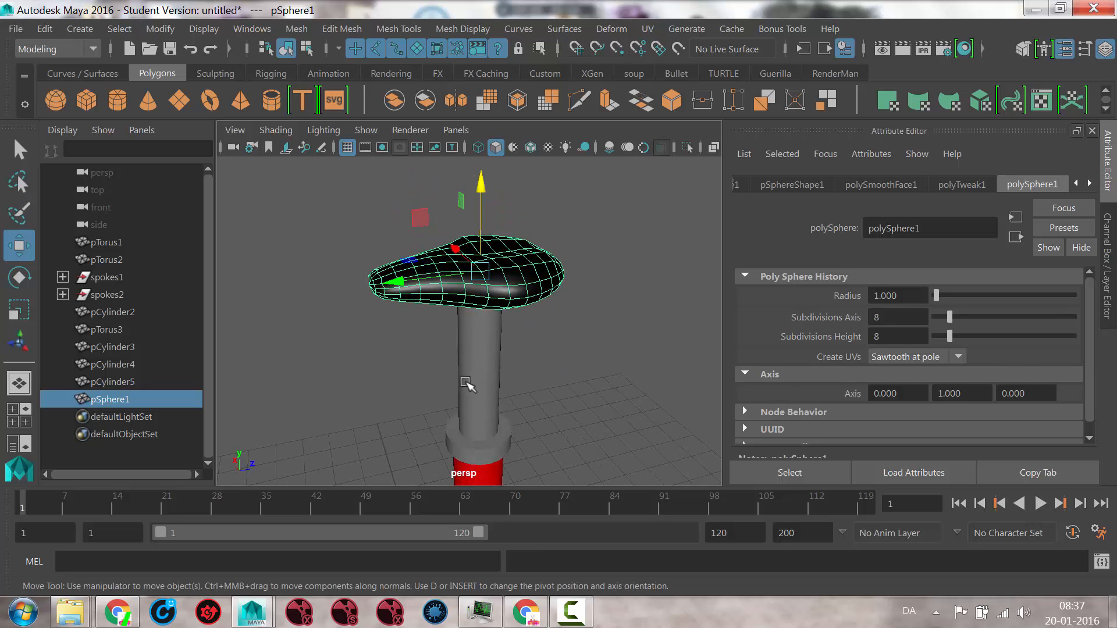
{"action": "key", "text": "r"}
{"action": "middle_click_drag", "start_coordinate": [445, 367], "coordinate": [487, 363]}
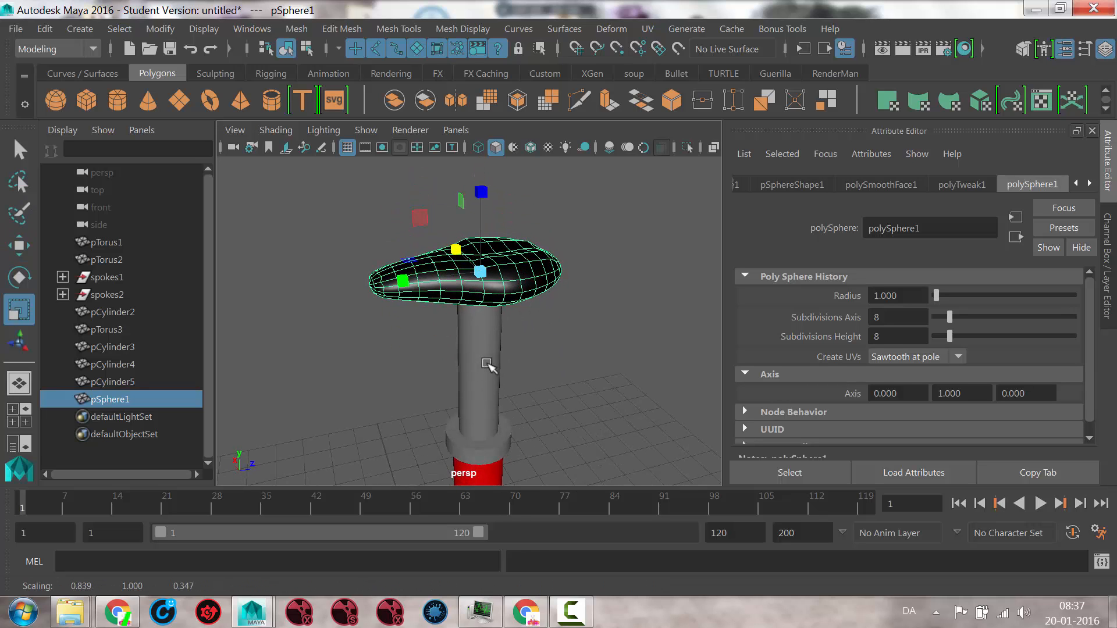
{"action": "left_click_drag", "start_coordinate": [480, 271], "coordinate": [507, 297]}
Select the faces on the saddle's underside around the seat post and grow the selection outward
{"action": "middle_click_drag", "start_coordinate": [507, 299], "coordinate": [514, 284], "text": "alt"}
{"action": "left_click_drag", "start_coordinate": [512, 306], "coordinate": [421, 315], "text": "alt"}
{"action": "right_click_drag", "start_coordinate": [421, 314], "coordinate": [467, 275], "text": "alt"}
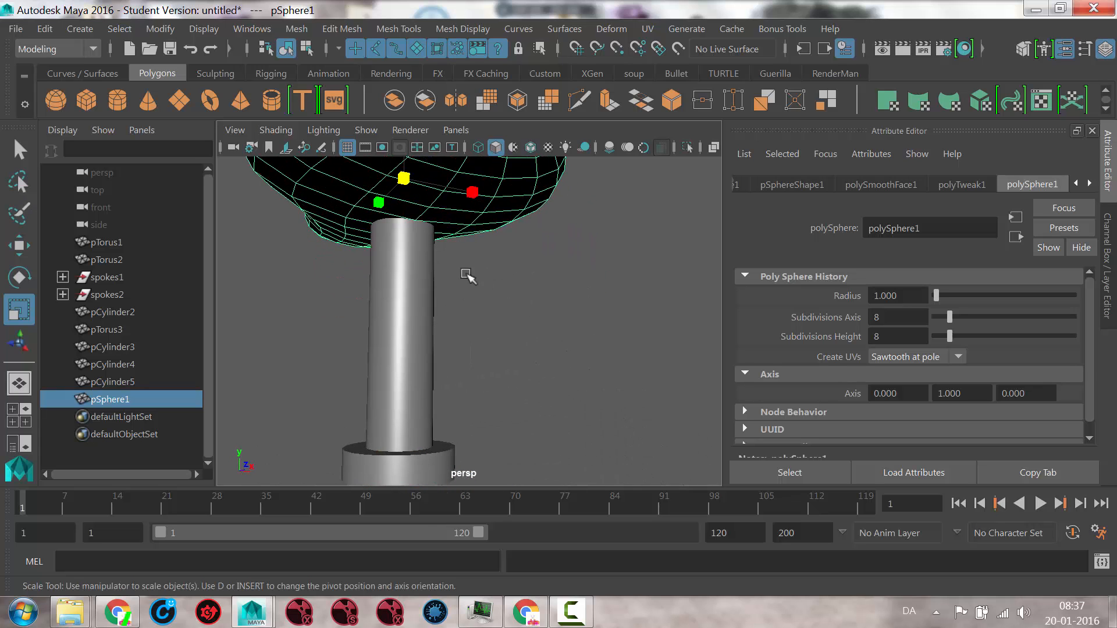
{"action": "right_click_drag", "start_coordinate": [428, 211], "coordinate": [428, 188]}
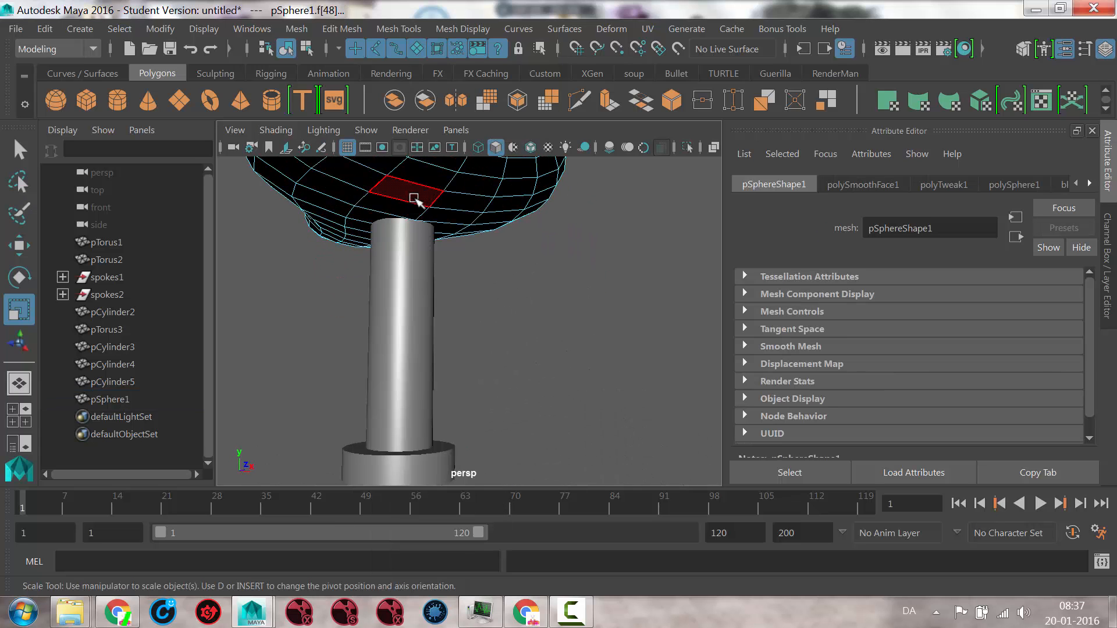
{"action": "left_click", "coordinate": [414, 197]}
{"action": "left_click", "coordinate": [401, 217], "text": "shift"}
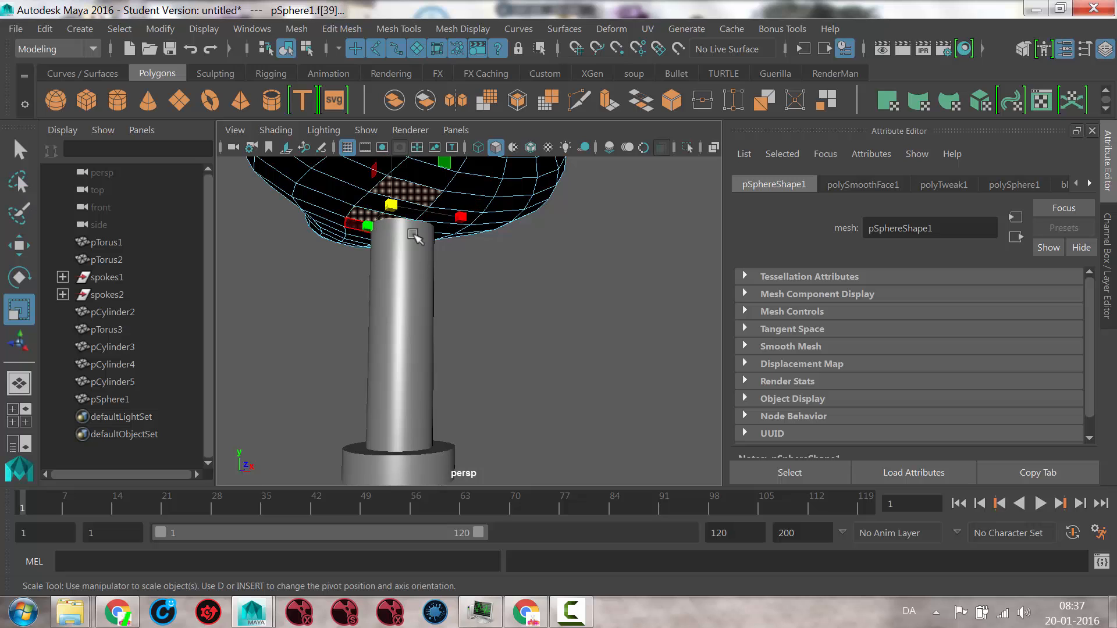
{"action": "left_click", "coordinate": [446, 227], "text": "shift"}
{"action": "left_click", "coordinate": [459, 204], "text": "shift"}
{"action": "left_click_drag", "start_coordinate": [555, 302], "coordinate": [468, 266], "text": "alt"}
{"action": "middle_click_drag", "start_coordinate": [469, 266], "coordinate": [527, 263], "text": "alt"}
{"action": "key", "text": "shift+period"}
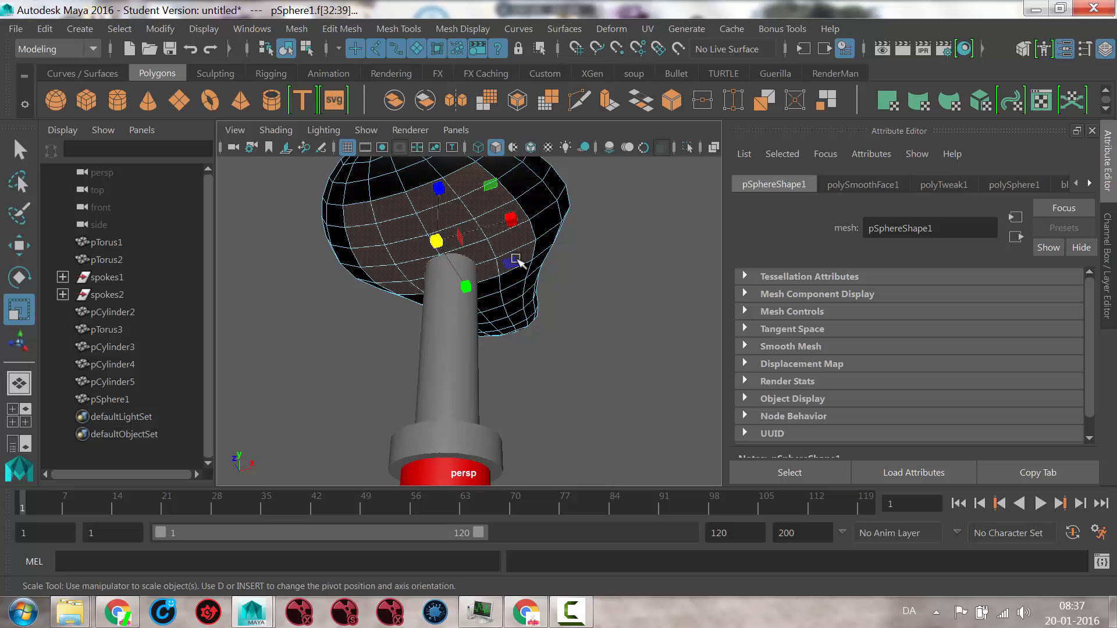
Move the selected underside faces of the saddle upward
{"action": "left_click_drag", "start_coordinate": [515, 283], "coordinate": [580, 377], "text": "alt"}
{"action": "left_click", "coordinate": [555, 245], "text": "shift"}
{"action": "key", "text": "w"}
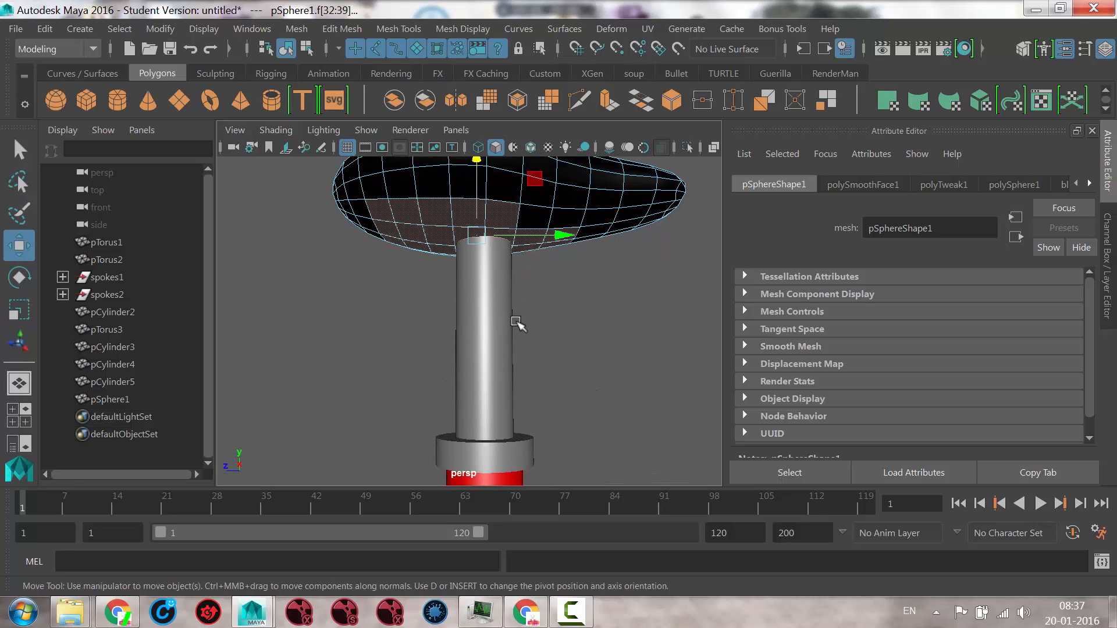
{"action": "left_click", "coordinate": [479, 170]}
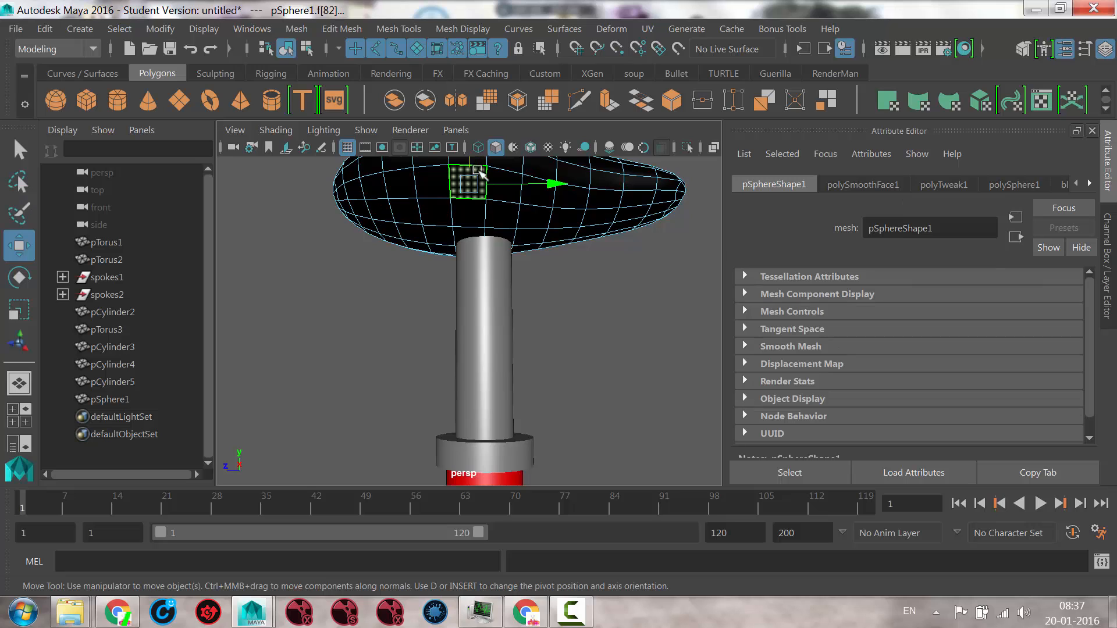
{"action": "key", "text": "ctrl+z"}
{"action": "left_click_drag", "start_coordinate": [479, 189], "coordinate": [479, 176]}
Scale the selected underside faces vertically to flatten the bottom of the saddle
{"action": "key", "text": "r"}
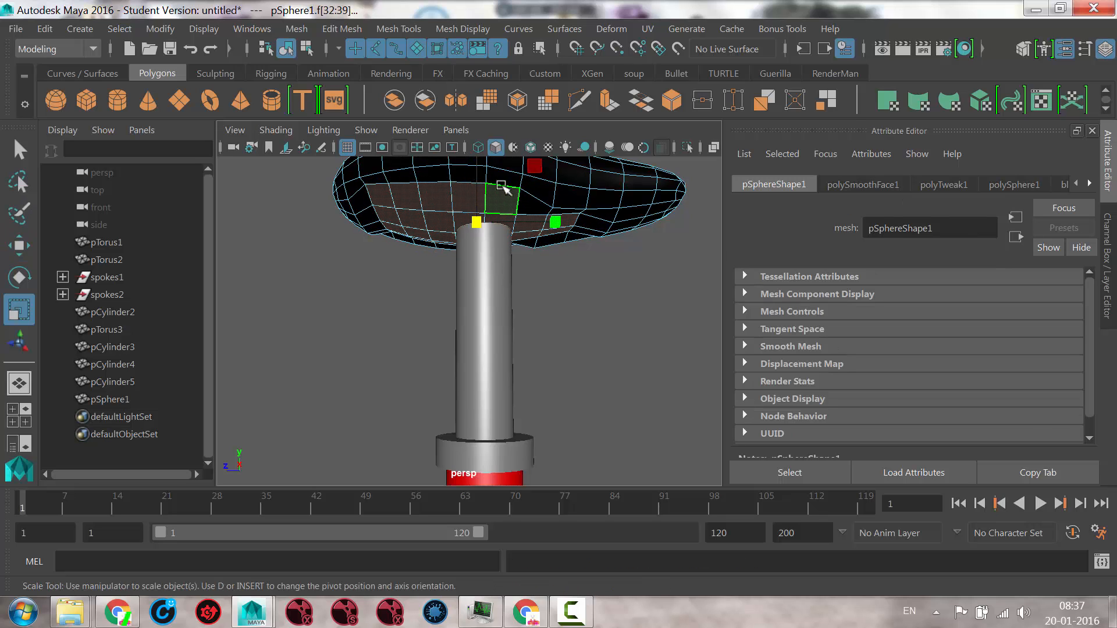
{"action": "middle_click_drag", "start_coordinate": [580, 262], "coordinate": [583, 351], "text": "alt"}
{"action": "left_click_drag", "start_coordinate": [479, 244], "coordinate": [468, 318]}
{"action": "left_click_drag", "start_coordinate": [582, 298], "coordinate": [536, 288], "text": "alt"}
Leave face editing and select the whole saddle in object mode
{"action": "right_click_drag", "start_coordinate": [536, 288], "coordinate": [541, 258]}
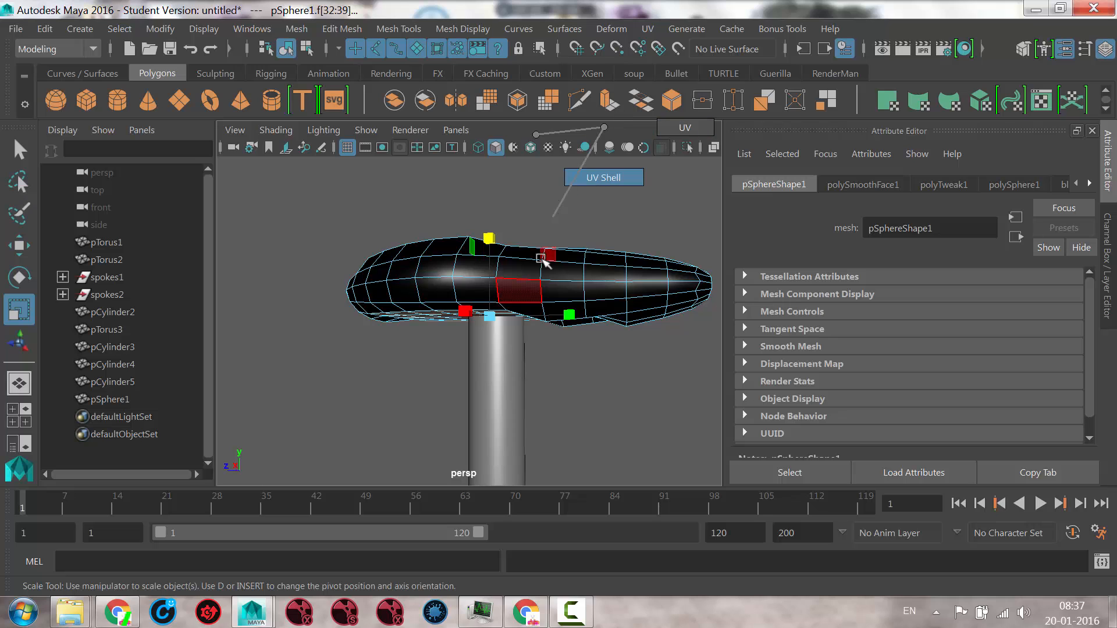
{"action": "right_click_drag", "start_coordinate": [586, 185], "coordinate": [604, 133]}
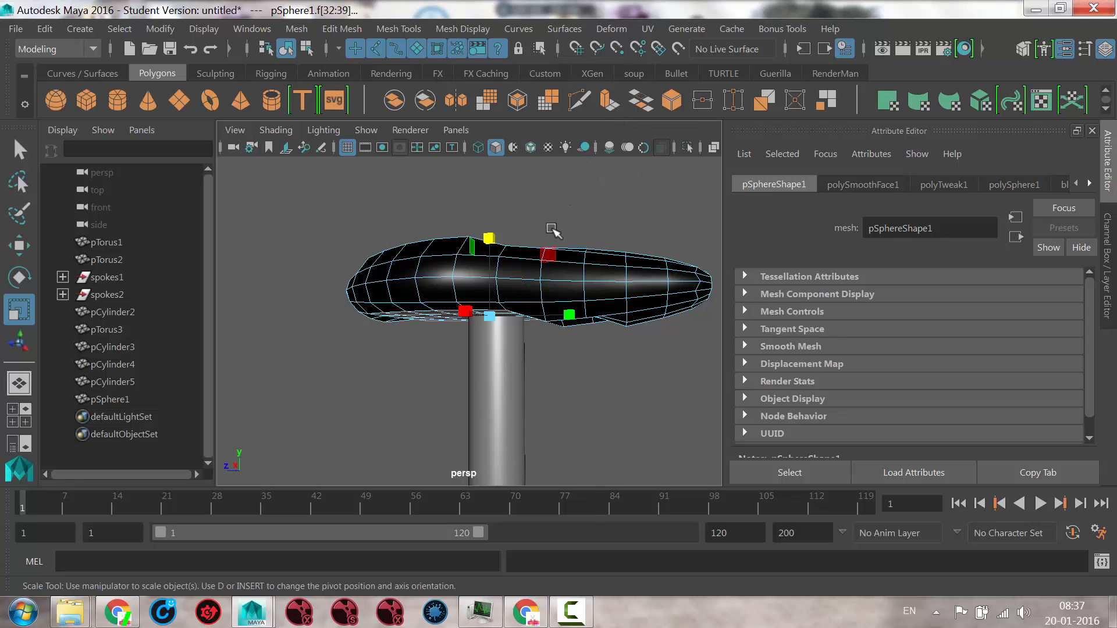
{"action": "right_click", "coordinate": [519, 268]}
{"action": "right_click_drag", "start_coordinate": [520, 269], "coordinate": [586, 111]}
{"action": "left_click", "coordinate": [598, 291]}
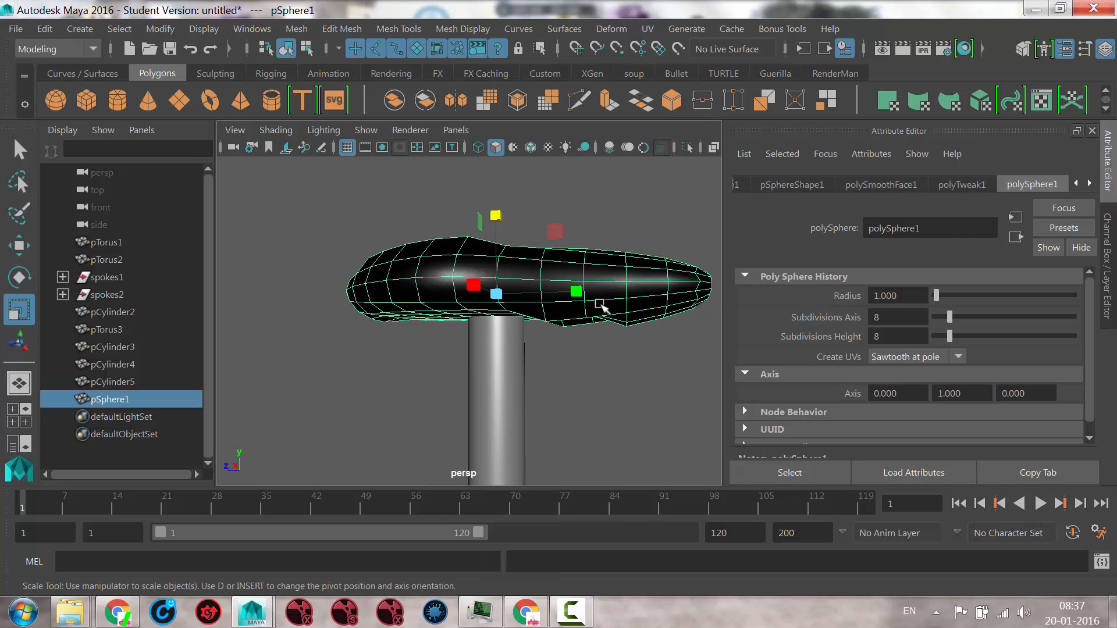
Create a polygon sphere and move it up to the top of the seat post, just beneath the saddle
{"action": "left_click_drag", "start_coordinate": [599, 304], "coordinate": [589, 373], "text": "alt"}
{"action": "middle_click_drag", "start_coordinate": [591, 376], "coordinate": [549, 344], "text": "alt"}
{"action": "left_click", "coordinate": [56, 99]}
{"action": "right_click_drag", "start_coordinate": [549, 343], "coordinate": [434, 366], "text": "alt"}
{"action": "key", "text": "w"}
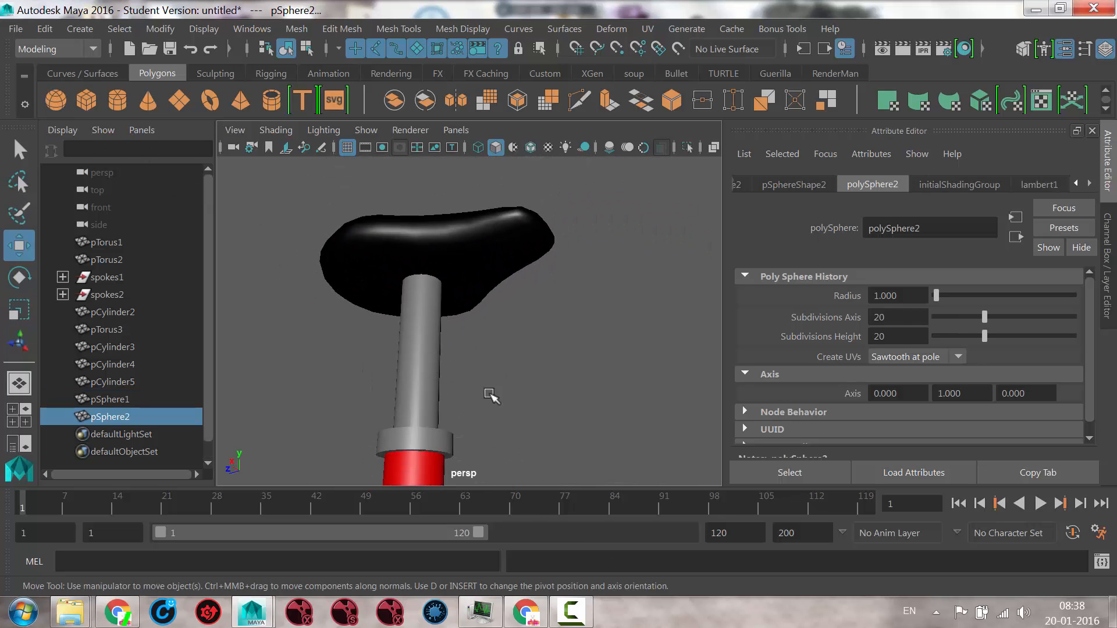
{"action": "middle_click_drag", "start_coordinate": [507, 428], "coordinate": [562, 368], "text": "alt"}
{"action": "right_click_drag", "start_coordinate": [564, 370], "coordinate": [441, 415], "text": "alt"}
{"action": "left_click_drag", "start_coordinate": [472, 434], "coordinate": [481, 240]}
Scale the new sphere down uniformly so it suits the joint between seat post and saddle
{"action": "right_click_drag", "start_coordinate": [421, 312], "coordinate": [555, 347], "text": "alt"}
{"action": "middle_click_drag", "start_coordinate": [555, 347], "coordinate": [537, 435], "text": "alt"}
{"action": "right_click_drag", "start_coordinate": [537, 435], "coordinate": [623, 404], "text": "alt"}
{"action": "key", "text": "r"}
{"action": "middle_click_drag", "start_coordinate": [628, 394], "coordinate": [582, 389]}
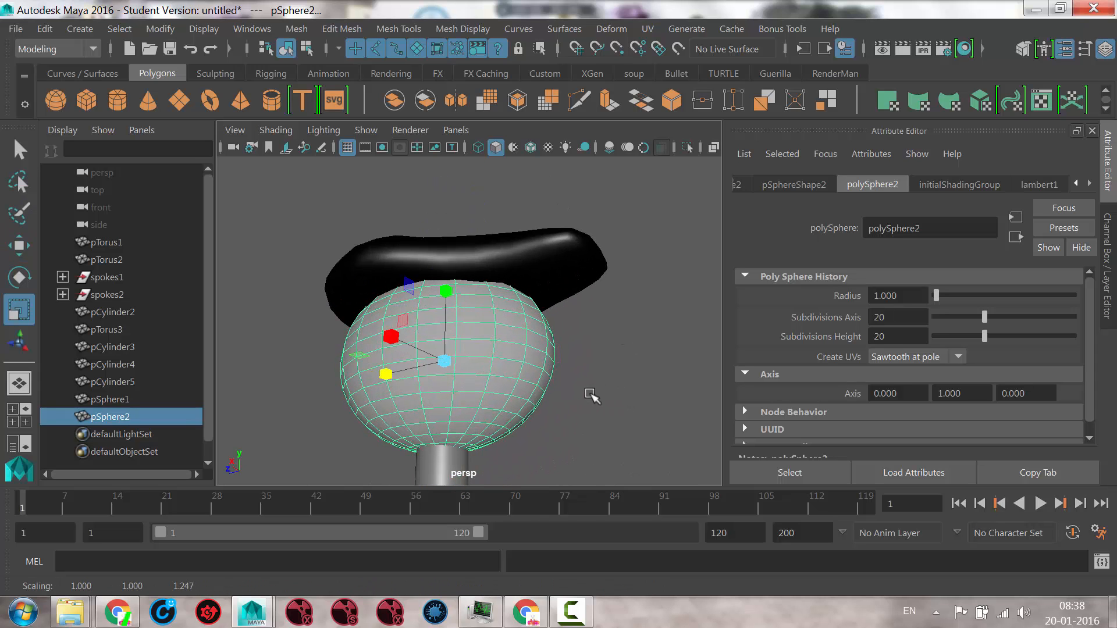
{"action": "key", "text": "ctrl+z"}
{"action": "left_click_drag", "start_coordinate": [445, 366], "coordinate": [386, 366]}
Adjust the sphere's height so it sits where the seat post meets the saddle's underside
{"action": "key", "text": "w"}
{"action": "left_click_drag", "start_coordinate": [446, 286], "coordinate": [453, 239]}
{"action": "left_click_drag", "start_coordinate": [514, 355], "coordinate": [514, 428], "text": "alt"}
{"action": "right_click_drag", "start_coordinate": [513, 427], "coordinate": [493, 383], "text": "alt"}
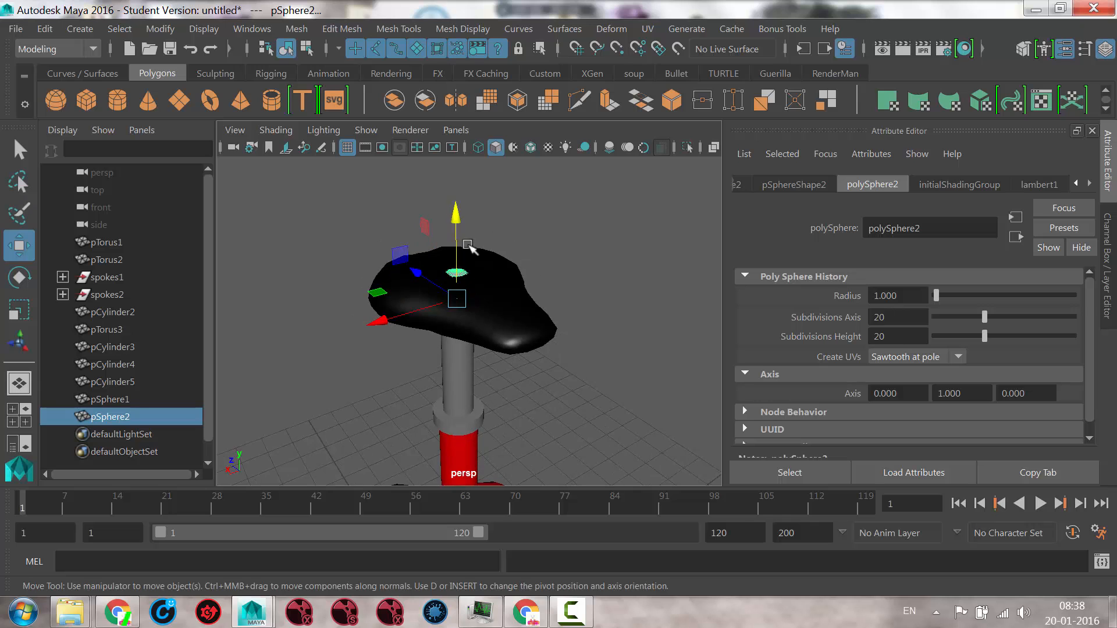
{"action": "left_click_drag", "start_coordinate": [455, 214], "coordinate": [487, 387], "text": "alt"}
Select the wheel's axle cylinder and activate the Scale tool on it
{"action": "scroll", "coordinate": [487, 386], "scroll_direction": "up", "scroll_amount": 3}
{"action": "middle_click_drag", "start_coordinate": [486, 387], "coordinate": [481, 318], "text": "alt"}
{"action": "left_click_drag", "start_coordinate": [481, 318], "coordinate": [546, 376], "text": "alt"}
{"action": "left_click", "coordinate": [476, 355]}
{"action": "key", "text": "r"}
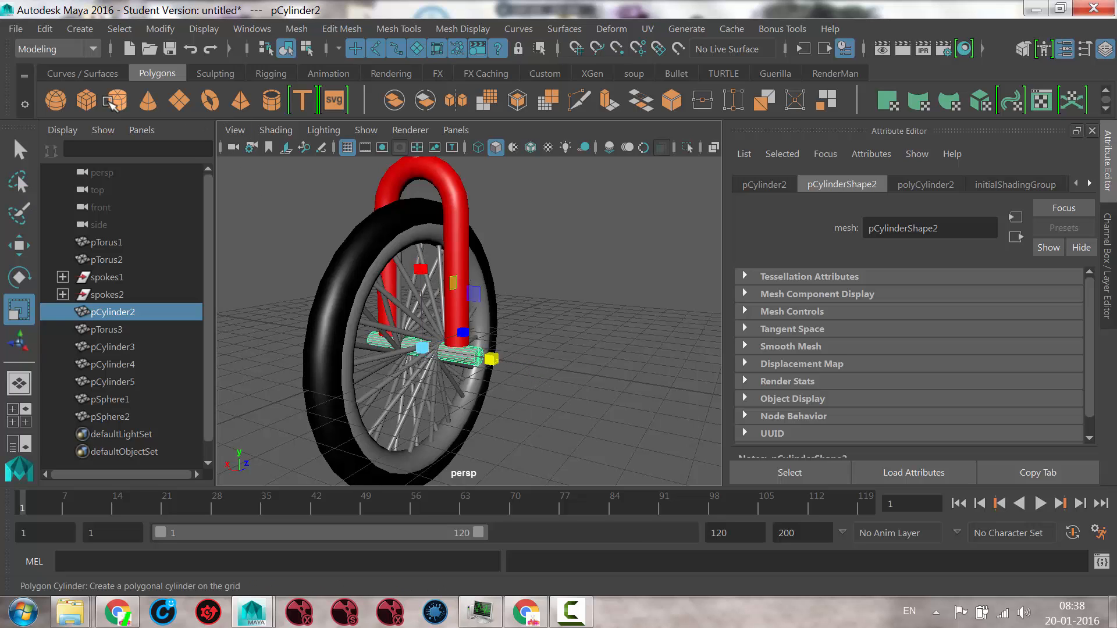
Create a polygon cube and move it along X to about -2.85, at the outer end of the wheel axle
{"action": "left_click", "coordinate": [87, 101]}
{"action": "middle_click_drag", "start_coordinate": [527, 467], "coordinate": [528, 443], "text": "alt"}
{"action": "key", "text": "w"}
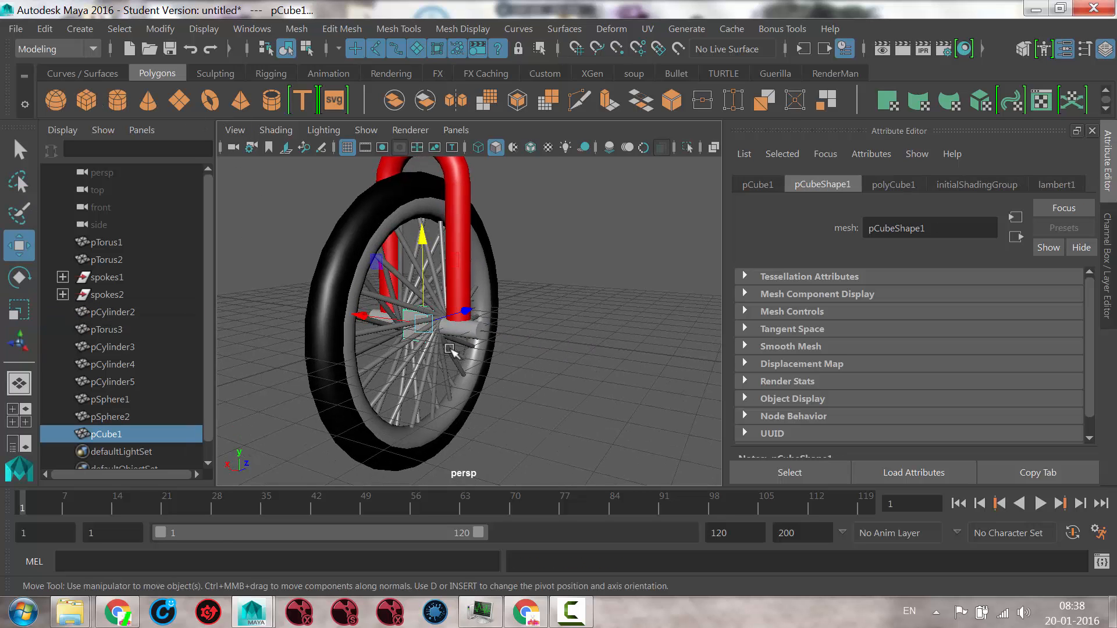
{"action": "left_click_drag", "start_coordinate": [353, 319], "coordinate": [420, 344]}
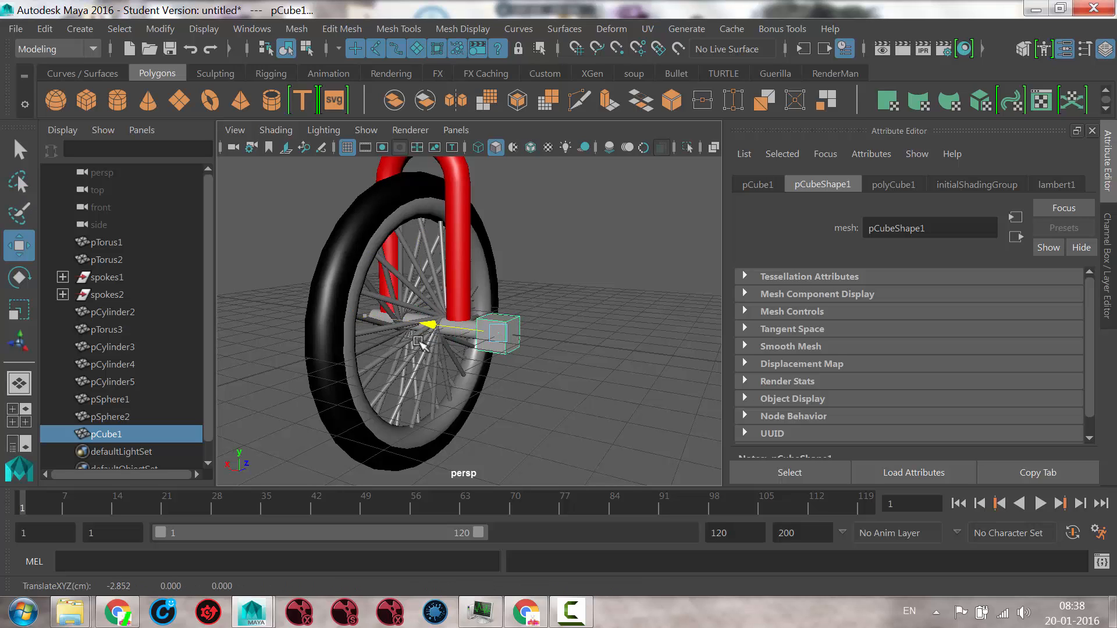
Scale the cube into a thin, tall crank arm and move it down so it hangs from the axle's end
{"action": "key", "text": "r"}
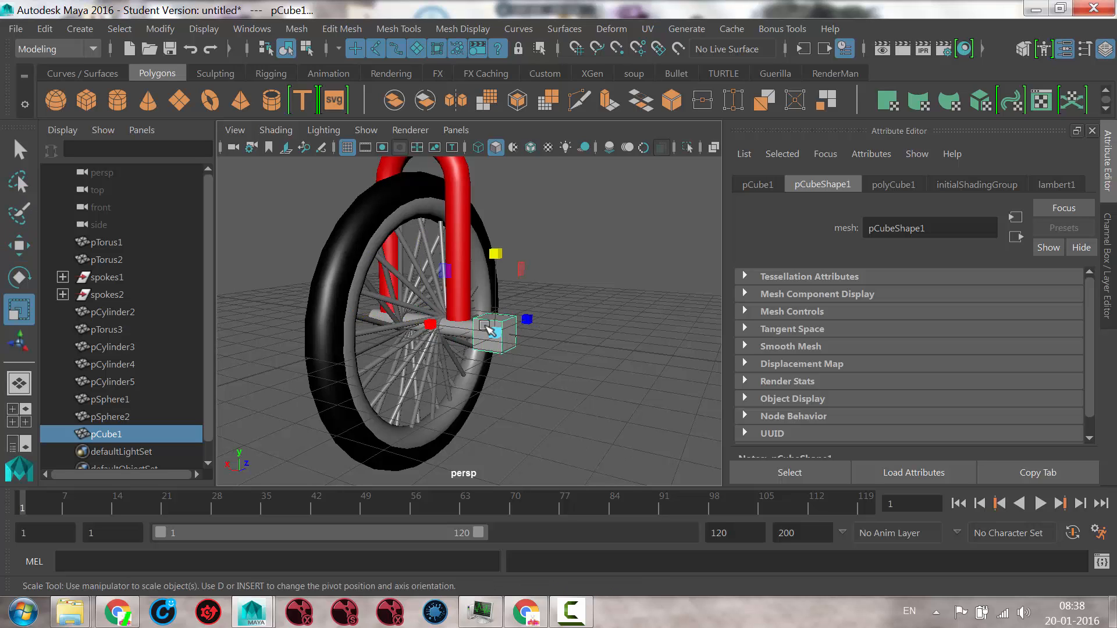
{"action": "left_click_drag", "start_coordinate": [431, 324], "coordinate": [472, 337]}
{"action": "left_click_drag", "start_coordinate": [498, 256], "coordinate": [496, 281]}
{"action": "left_click_drag", "start_coordinate": [660, 362], "coordinate": [570, 342], "text": "alt"}
{"action": "key", "text": "w"}
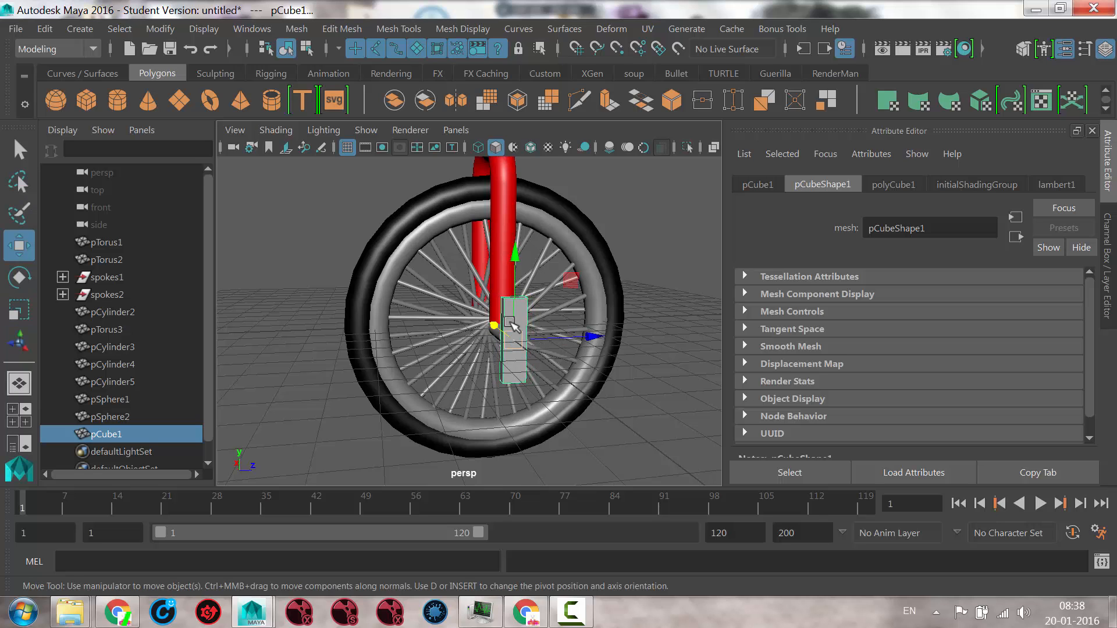
{"action": "left_click_drag", "start_coordinate": [516, 251], "coordinate": [611, 330]}
{"action": "left_click_drag", "start_coordinate": [443, 366], "coordinate": [410, 361]}
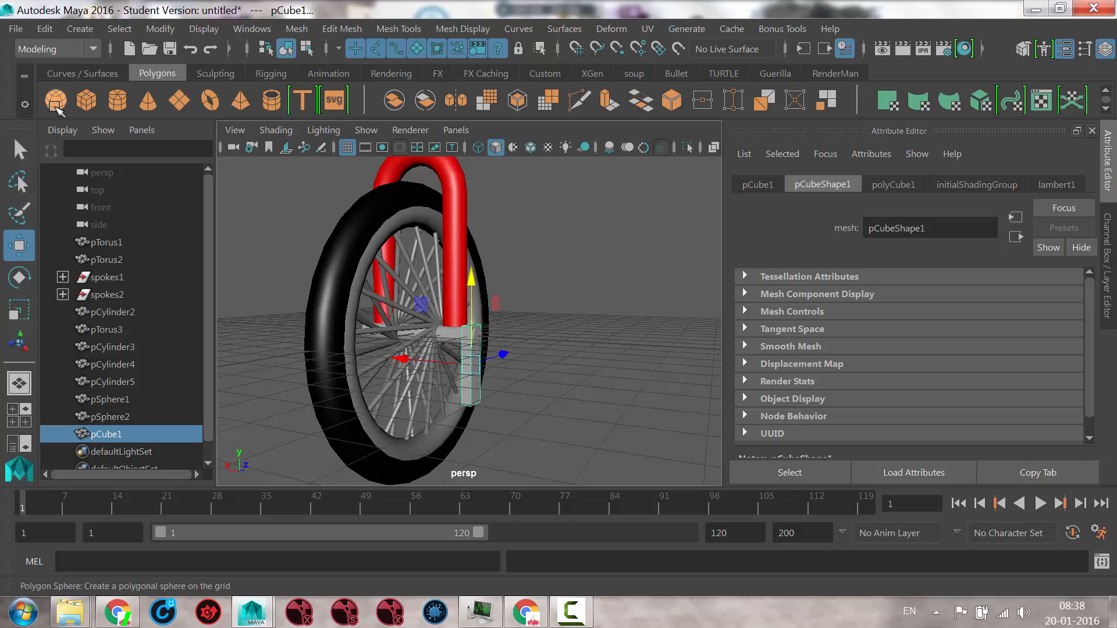
Create a polygon cylinder, rotate it 90 degrees about Z and scale it down uniformly to about 0.47
{"action": "left_click", "coordinate": [269, 98]}
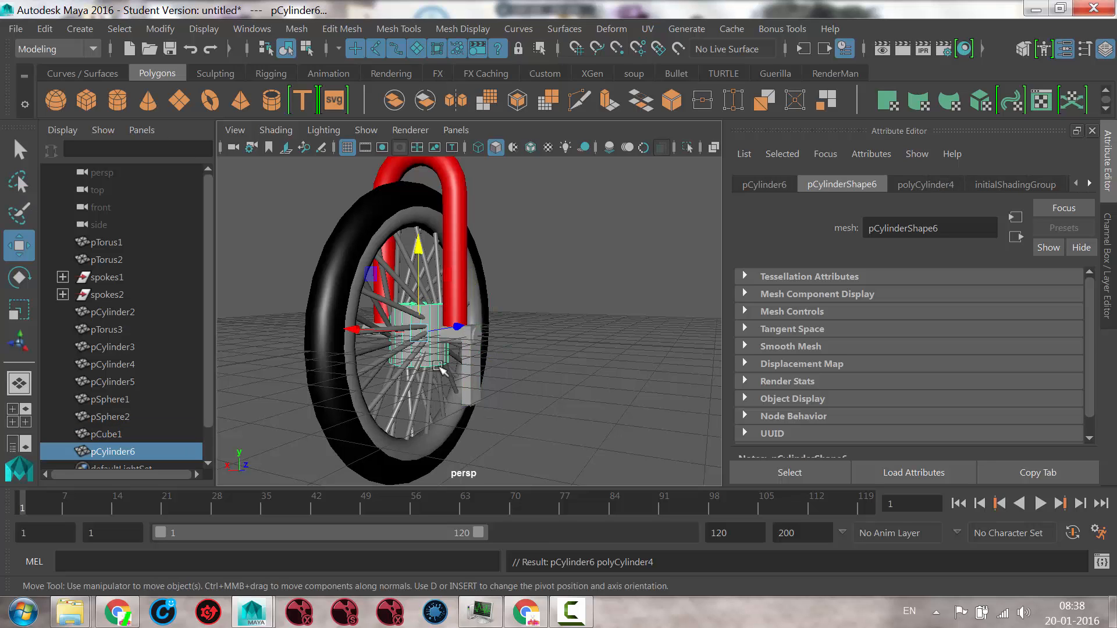
{"action": "key", "text": "e"}
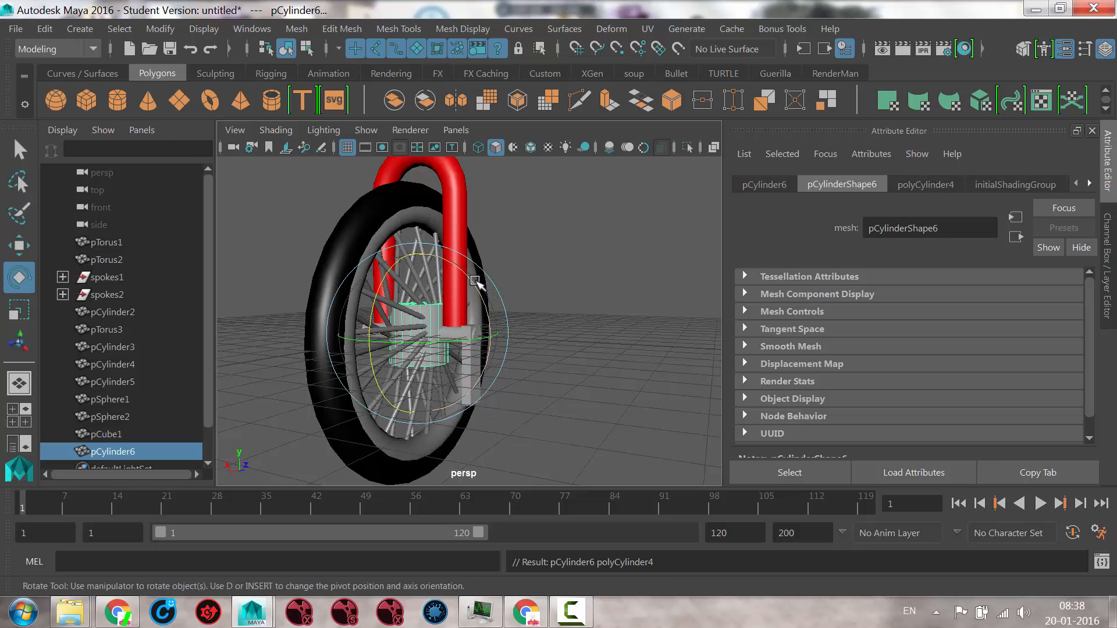
{"action": "left_click_drag", "start_coordinate": [475, 281], "coordinate": [488, 359]}
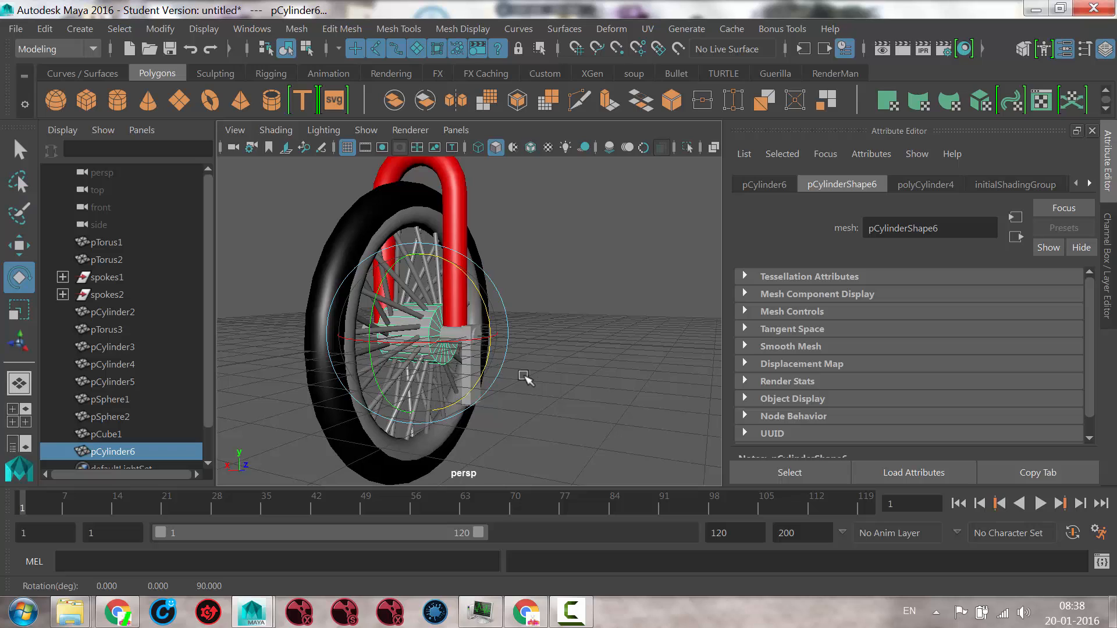
{"action": "key", "text": "r"}
{"action": "middle_click_drag", "start_coordinate": [551, 372], "coordinate": [551, 373]}
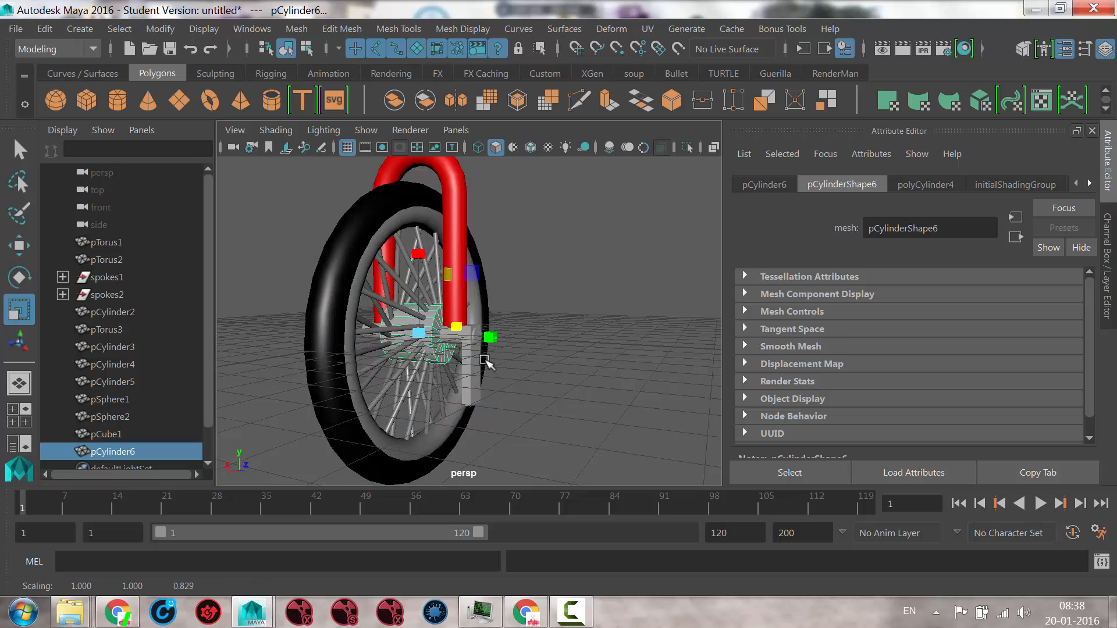
{"action": "key", "text": "ctrl+z"}
{"action": "left_click_drag", "start_coordinate": [419, 333], "coordinate": [393, 333]}
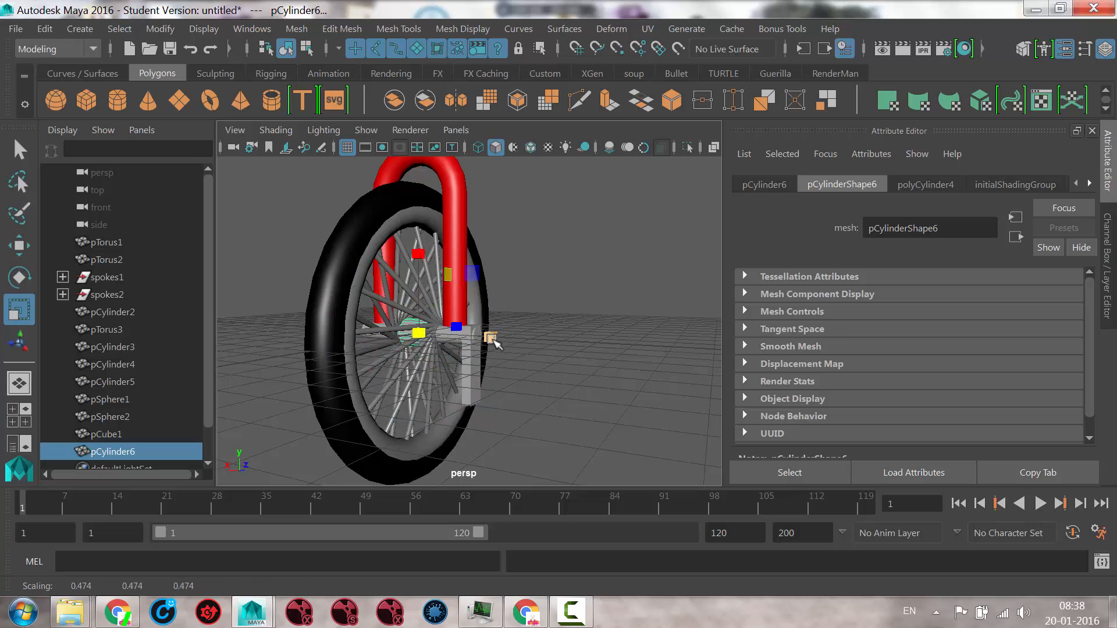
Move the cylinder to the crank arm's lower end, at about X -2.94 and Y -1.96
{"action": "key", "text": "w"}
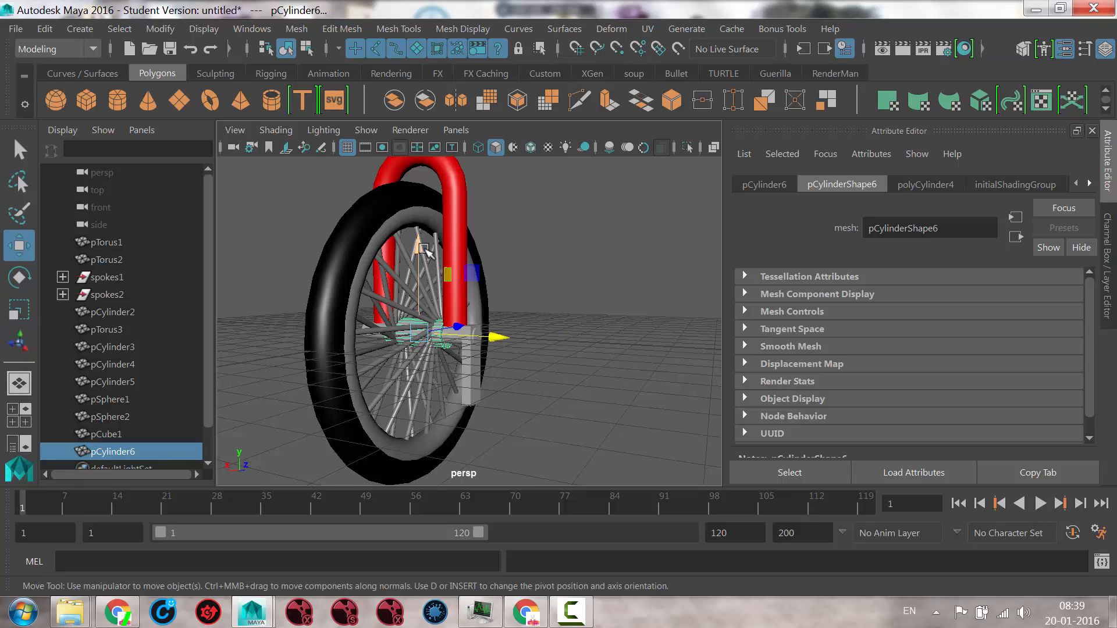
{"action": "left_click_drag", "start_coordinate": [423, 249], "coordinate": [422, 312]}
{"action": "left_click_drag", "start_coordinate": [505, 400], "coordinate": [595, 431]}
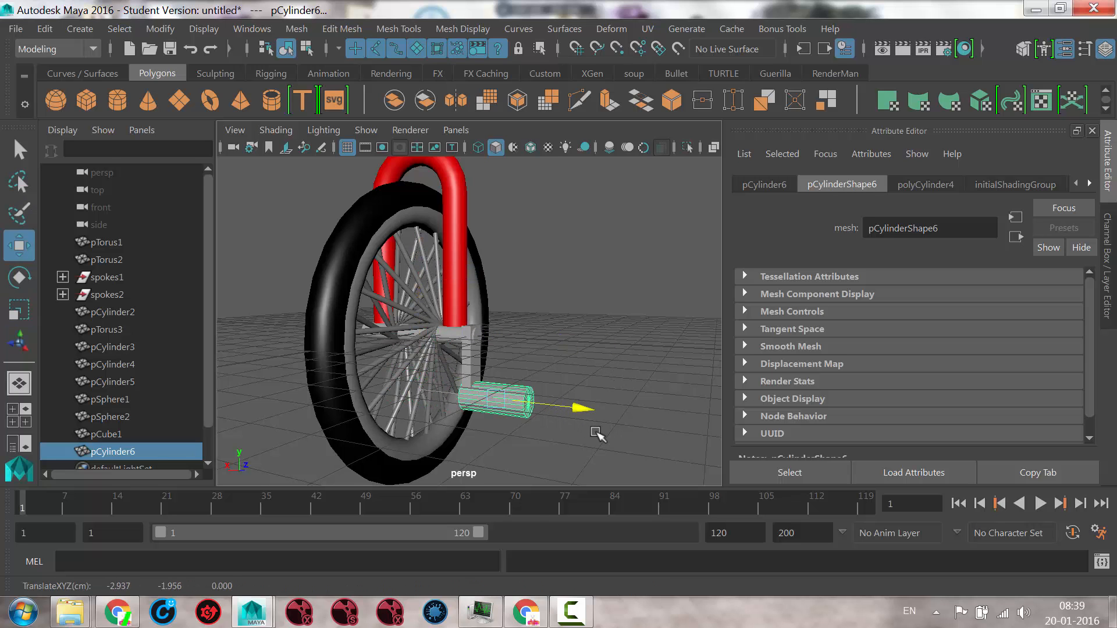
Scale the pedal cylinder down uniformly so it is narrower than the crank arm
{"action": "left_click_drag", "start_coordinate": [522, 448], "coordinate": [502, 450], "text": "alt"}
{"action": "right_click_drag", "start_coordinate": [501, 450], "coordinate": [571, 473], "text": "alt"}
{"action": "middle_click_drag", "start_coordinate": [570, 474], "coordinate": [544, 327], "text": "alt"}
{"action": "left_click_drag", "start_coordinate": [544, 327], "coordinate": [466, 352], "text": "alt"}
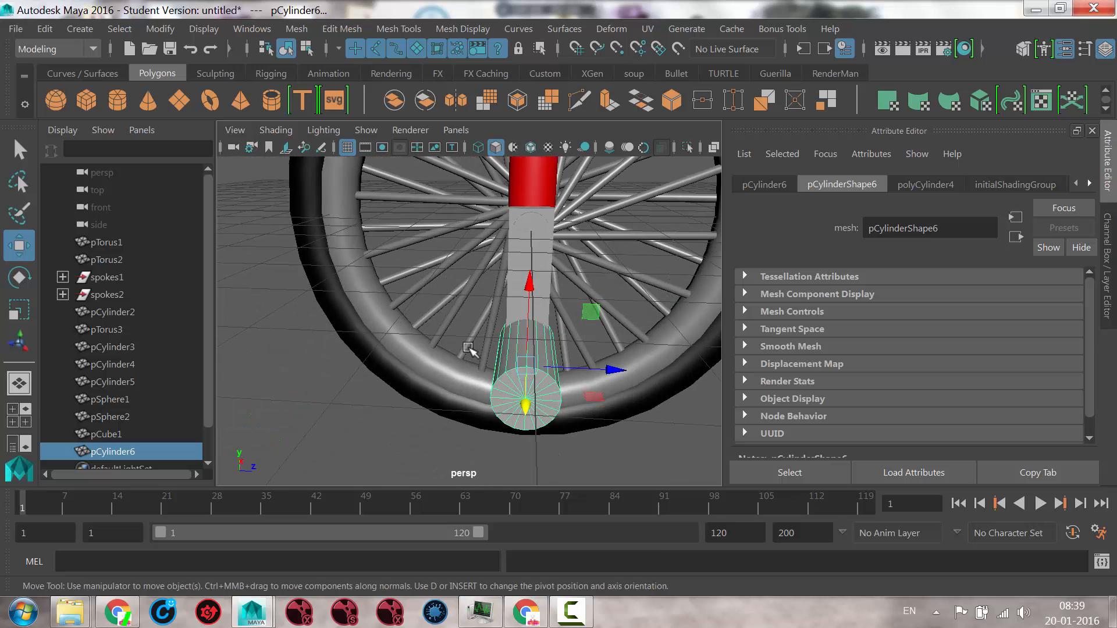
{"action": "middle_click_drag", "start_coordinate": [466, 351], "coordinate": [453, 298], "text": "alt"}
{"action": "left_click_drag", "start_coordinate": [453, 300], "coordinate": [627, 381], "text": "alt"}
{"action": "key", "text": "r"}
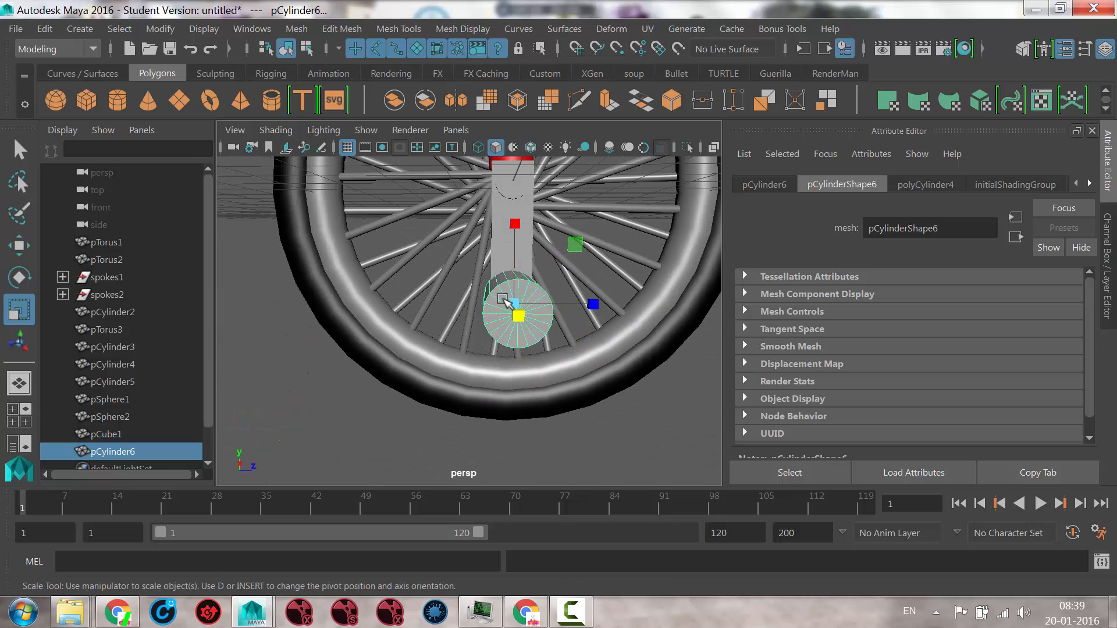
{"action": "left_click_drag", "start_coordinate": [503, 299], "coordinate": [623, 331]}
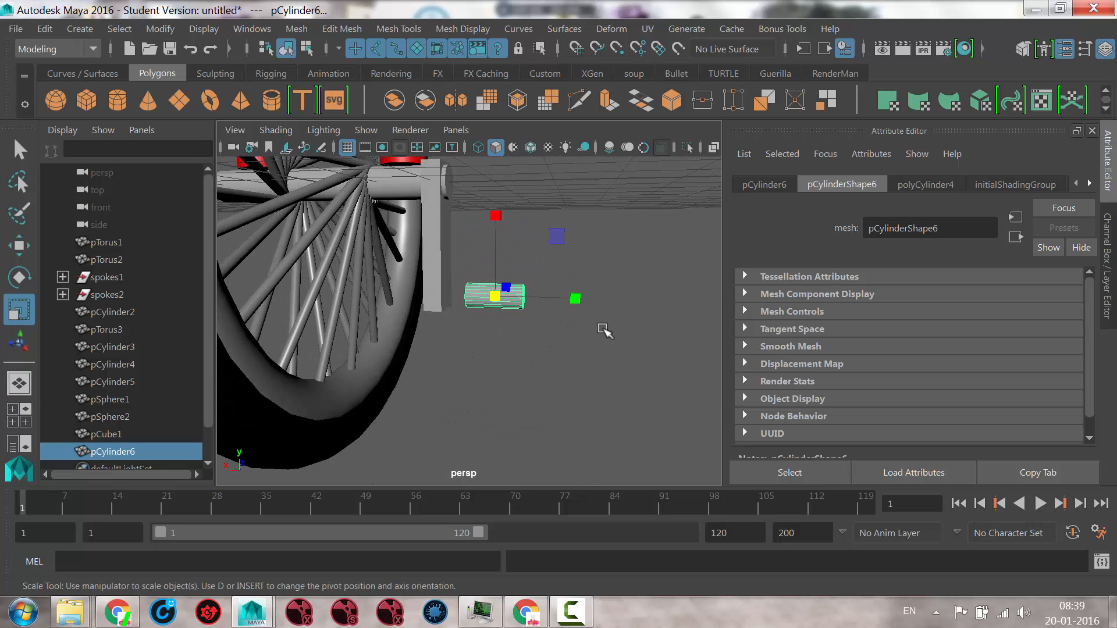
Lengthen the pedal cylinder along its axis and move it to about X -2.66, against the crank arm
{"action": "left_click_drag", "start_coordinate": [575, 298], "coordinate": [640, 320]}
{"action": "key", "text": "w"}
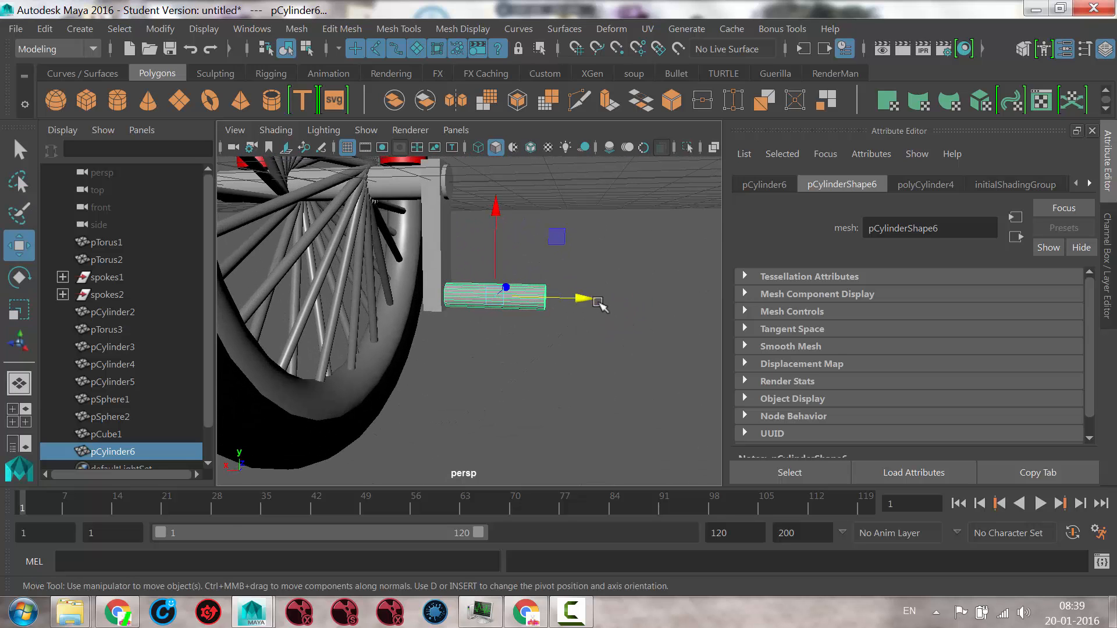
{"action": "left_click", "coordinate": [579, 299]}
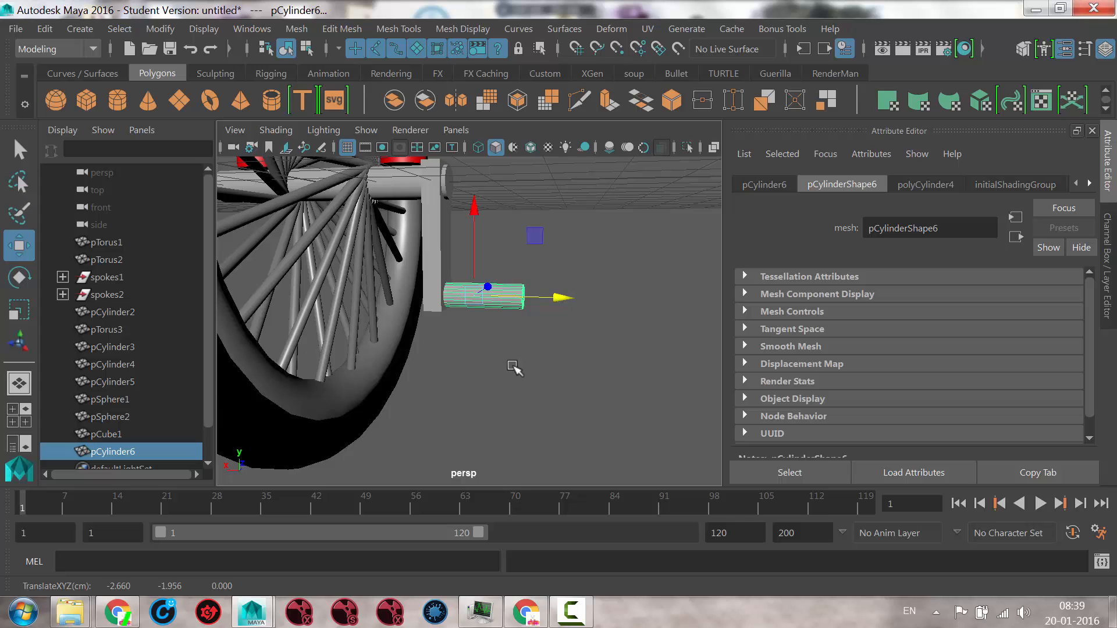
Create a second polygon cube and move it to the pedal cylinder, at about X -2.52 and Y -1.99
{"action": "left_click_drag", "start_coordinate": [515, 368], "coordinate": [407, 407], "text": "alt"}
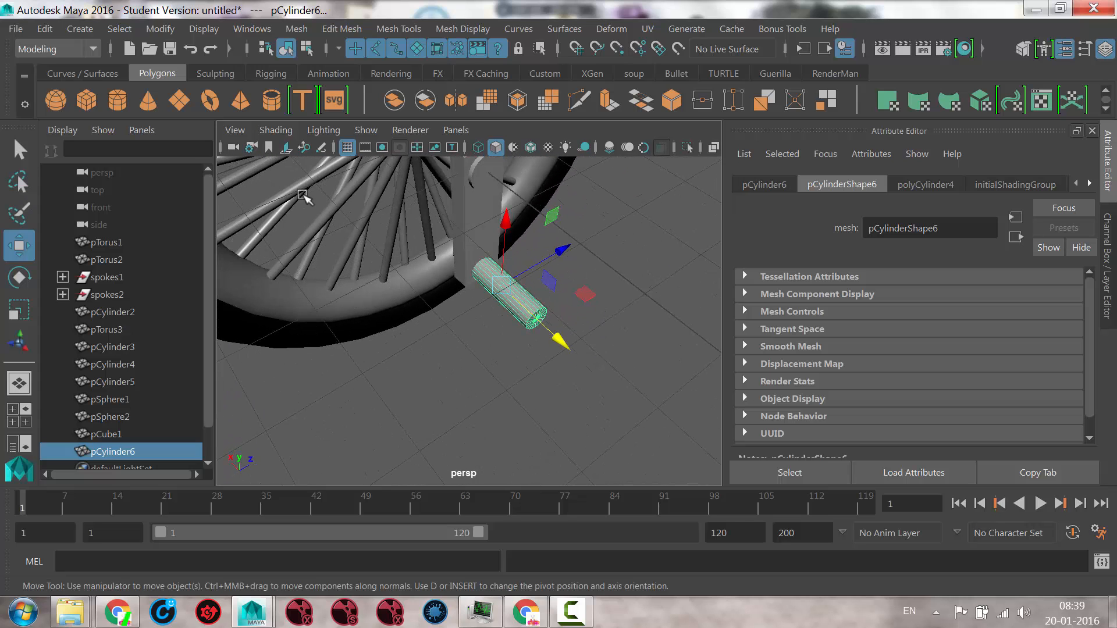
{"action": "left_click", "coordinate": [88, 100]}
{"action": "left_click_drag", "start_coordinate": [489, 339], "coordinate": [480, 305], "text": "alt"}
{"action": "right_click_drag", "start_coordinate": [480, 306], "coordinate": [308, 307], "text": "alt"}
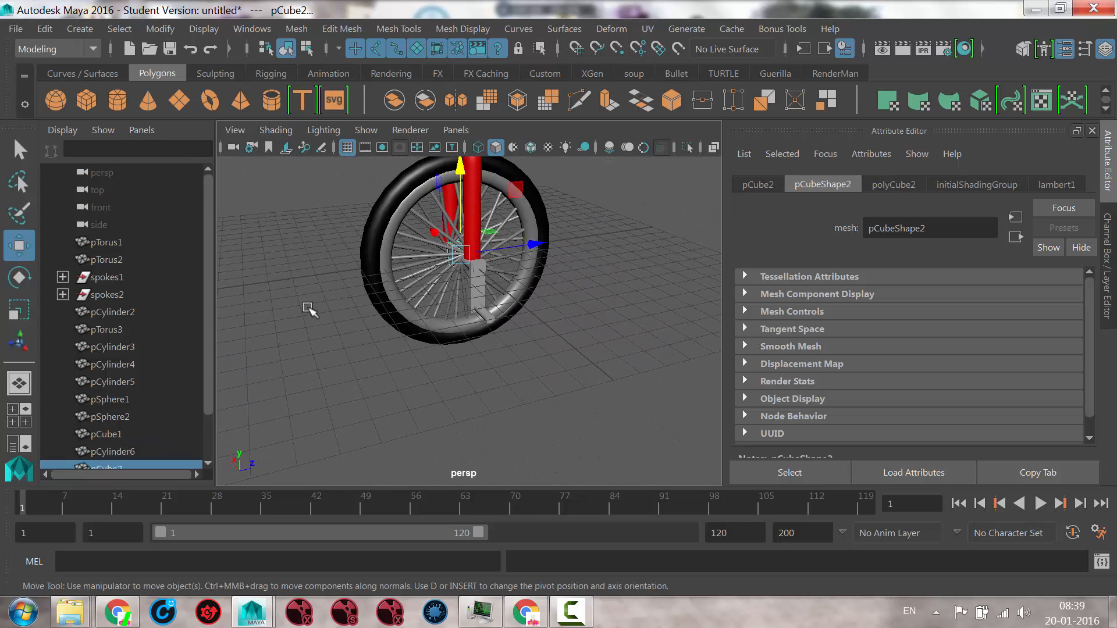
{"action": "left_click_drag", "start_coordinate": [457, 184], "coordinate": [482, 316]}
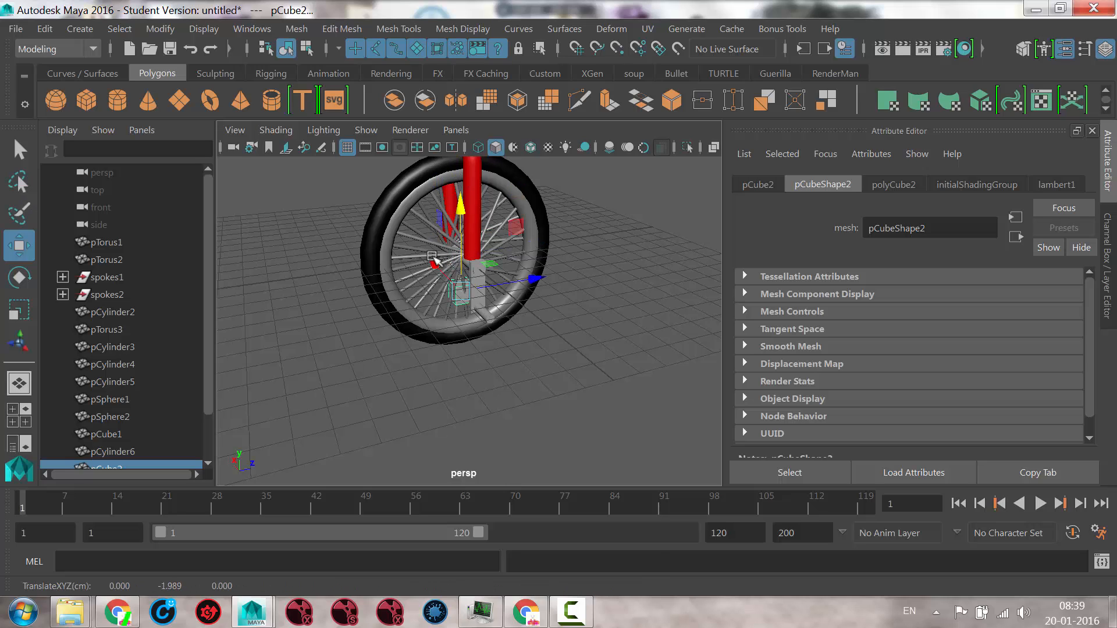
{"action": "left_click_drag", "start_coordinate": [437, 267], "coordinate": [455, 284]}
In the wireframe side view, centre the cube vertically on the pedal cylinder at Y about -1.96 and flatten it to the cylinder's diameter
{"action": "key", "text": "space"}
{"action": "left_click_drag", "start_coordinate": [582, 344], "coordinate": [632, 329]}
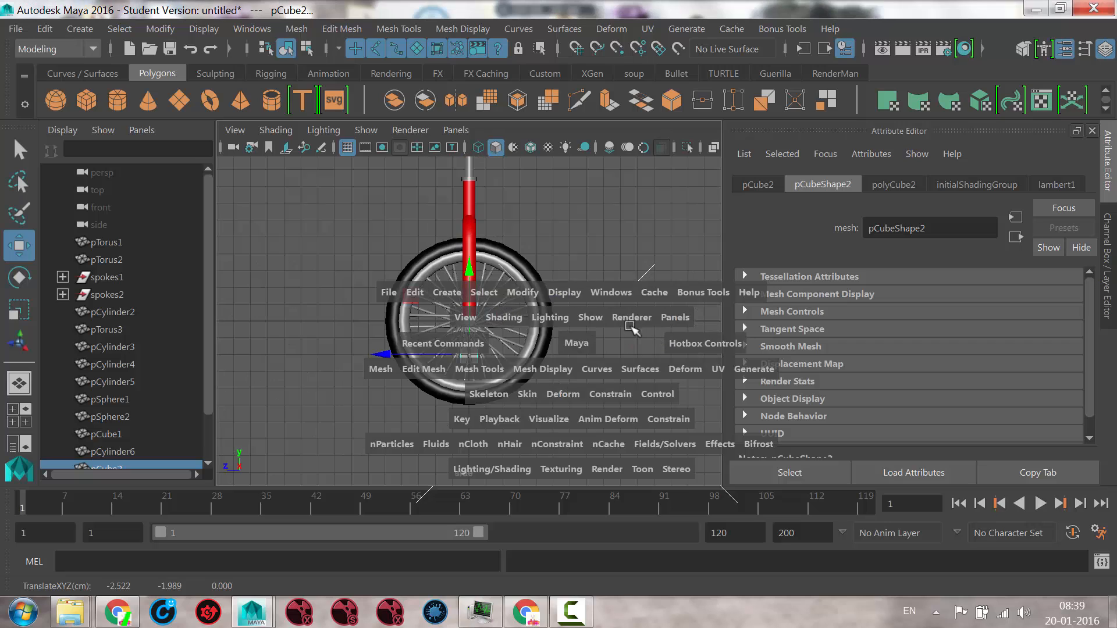
{"action": "left_click", "coordinate": [454, 130]}
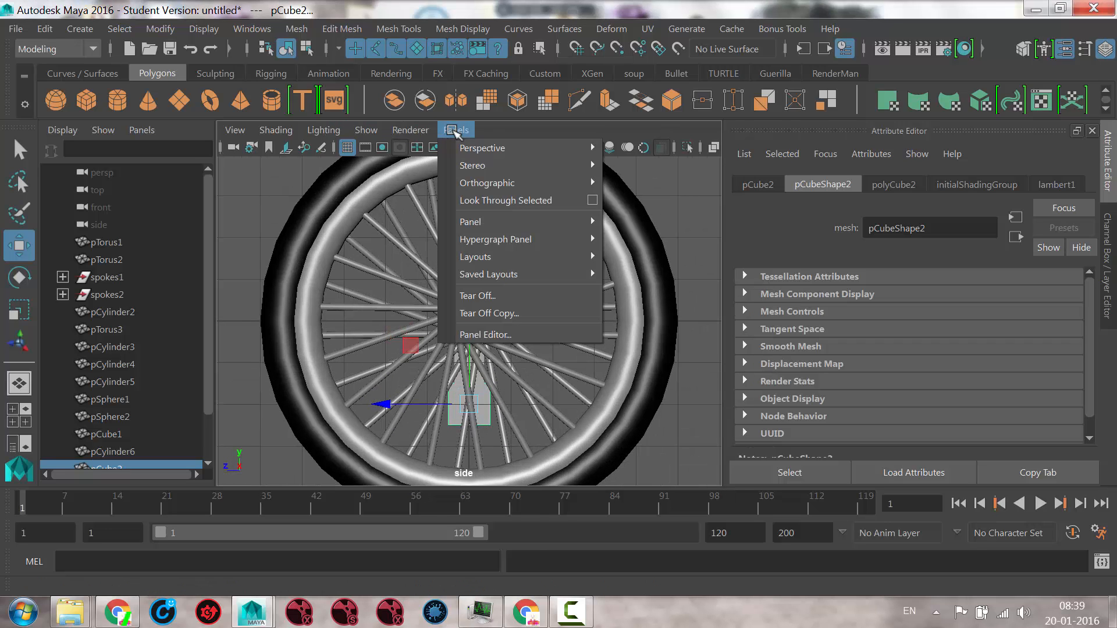
{"action": "mouse_move", "coordinate": [530, 183]}
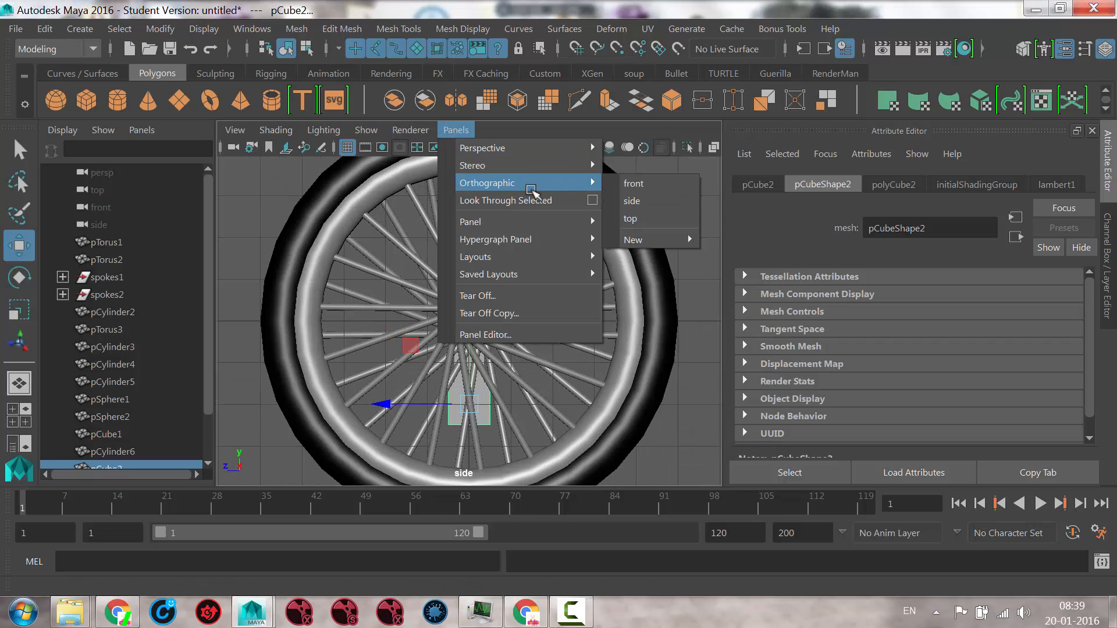
{"action": "left_click", "coordinate": [650, 203]}
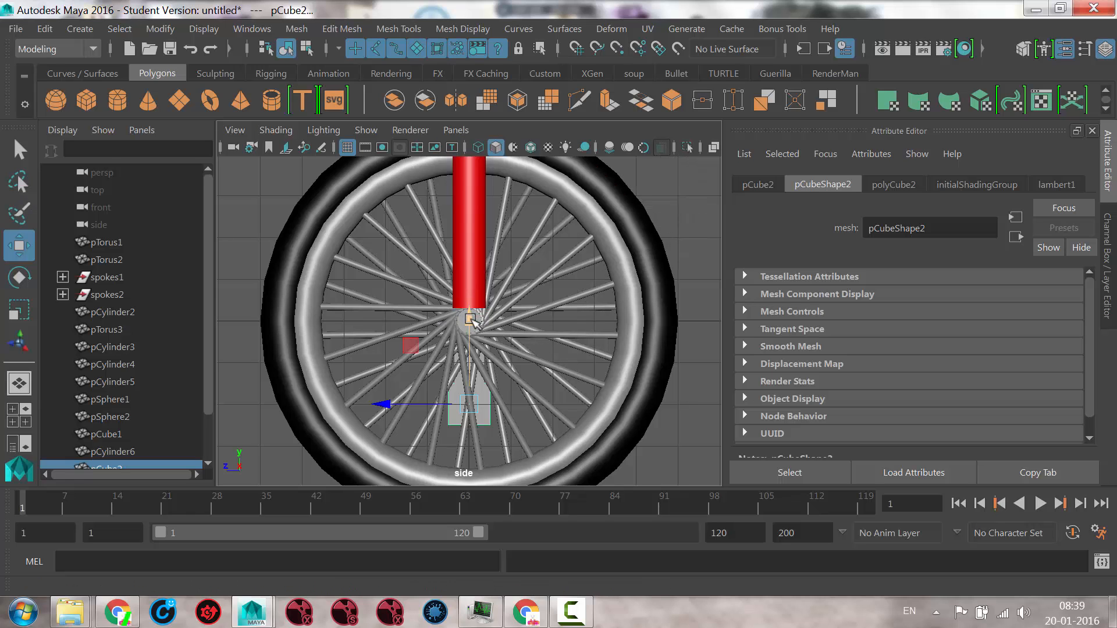
{"action": "left_click_drag", "start_coordinate": [473, 322], "coordinate": [461, 314]}
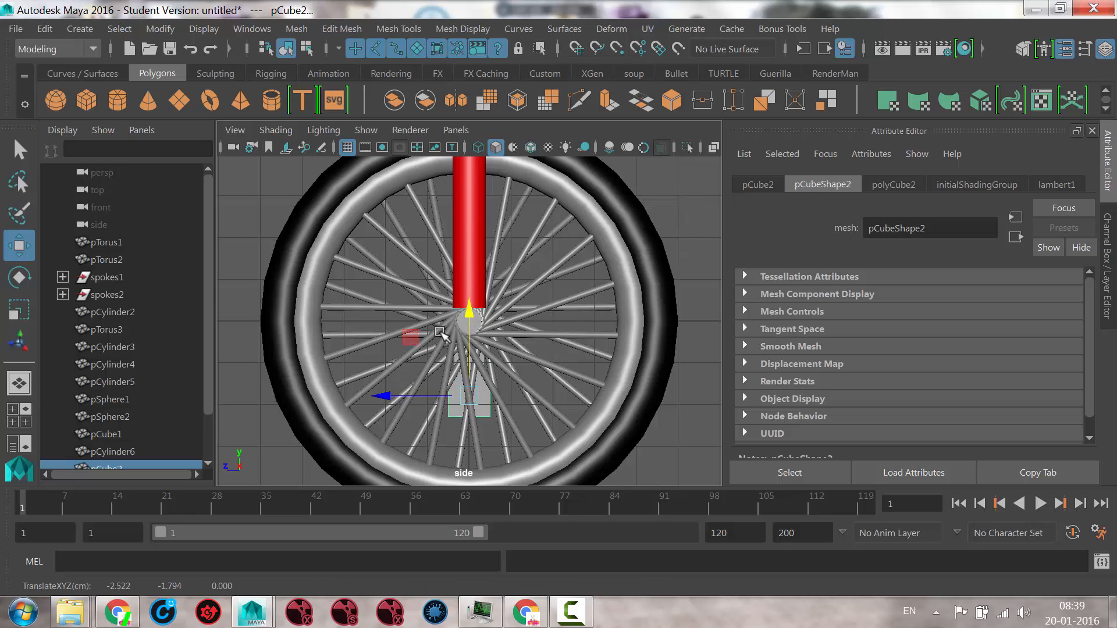
{"action": "key", "text": "4"}
{"action": "scroll", "coordinate": [450, 326], "scroll_direction": "up", "scroll_amount": 6}
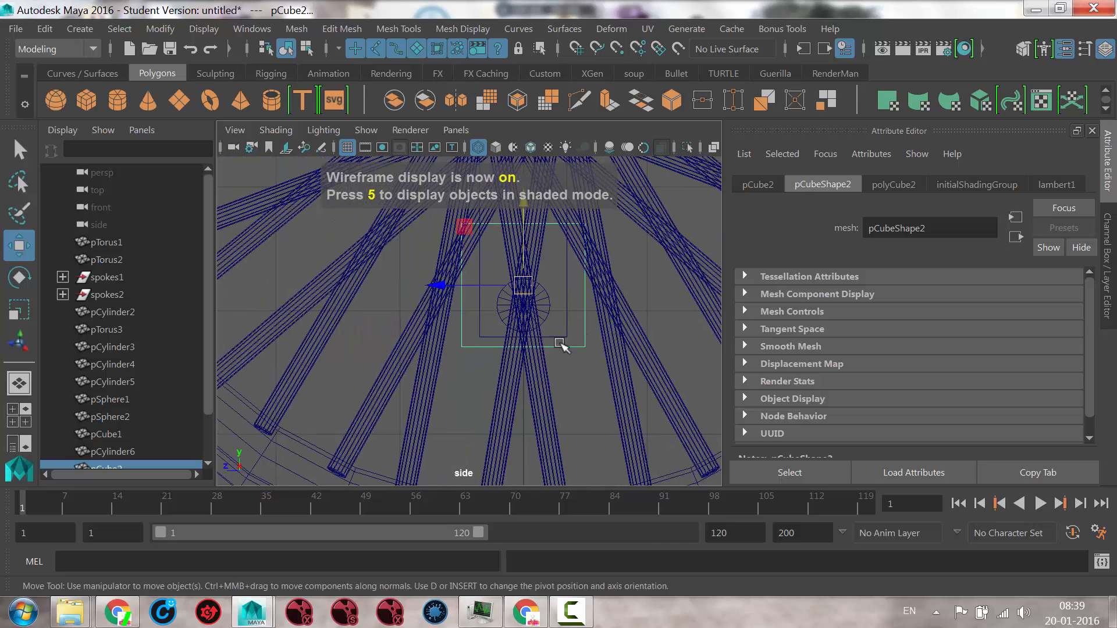
{"action": "scroll", "coordinate": [560, 344], "scroll_direction": "up", "scroll_amount": 4}
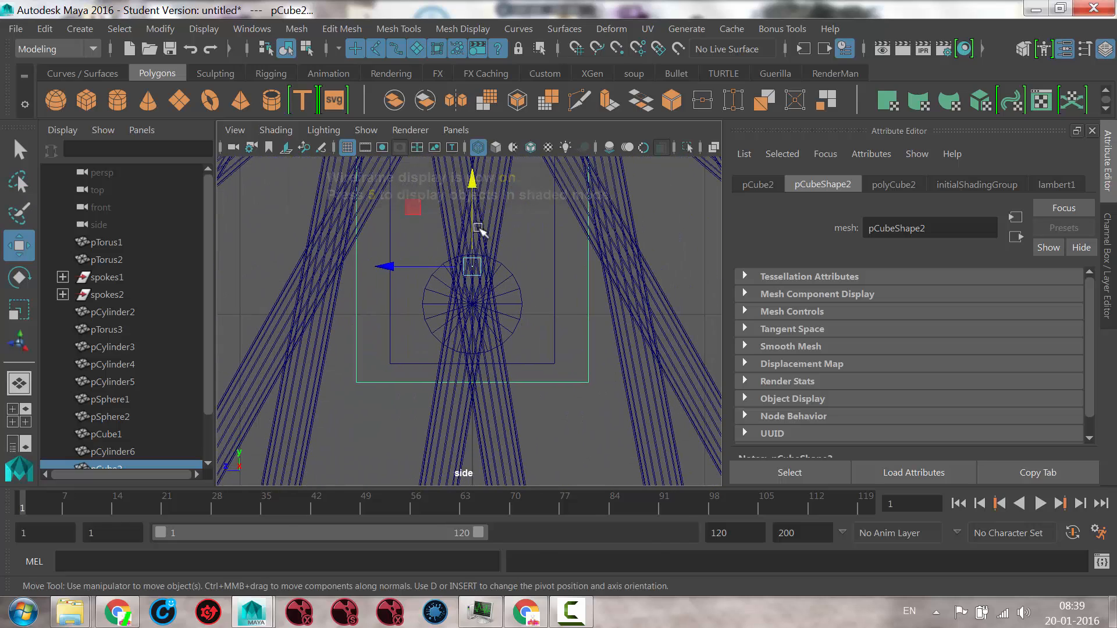
{"action": "left_click_drag", "start_coordinate": [473, 175], "coordinate": [464, 269]}
{"action": "key", "text": "r"}
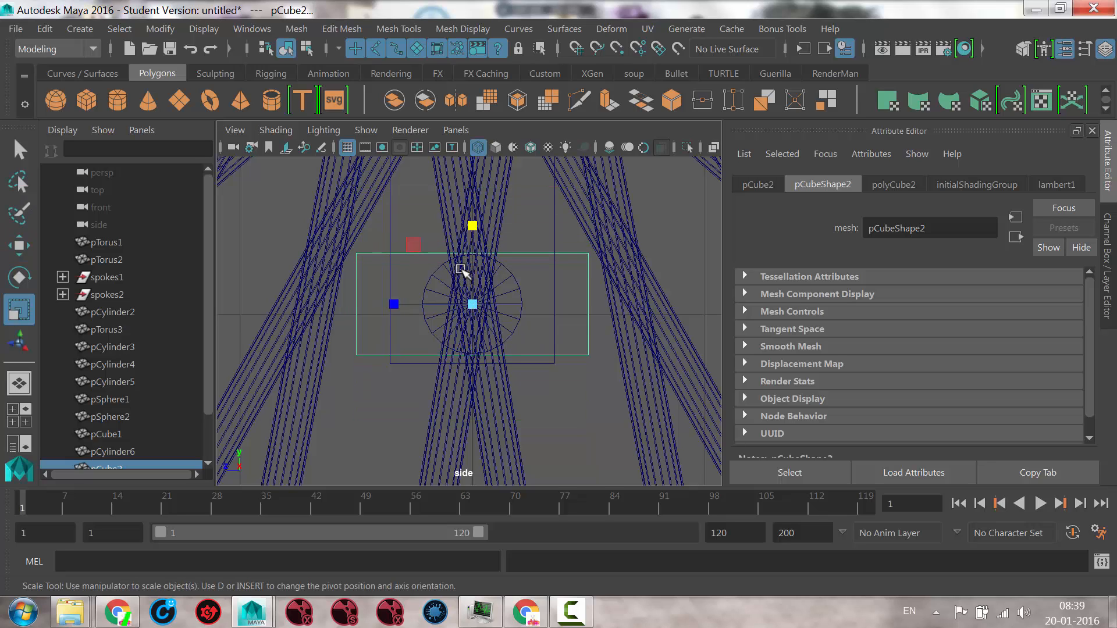
Move the flattened cube along Z to about -0.74 so it clears one side of the pedal cylinder
{"action": "left_click", "coordinate": [445, 310]}
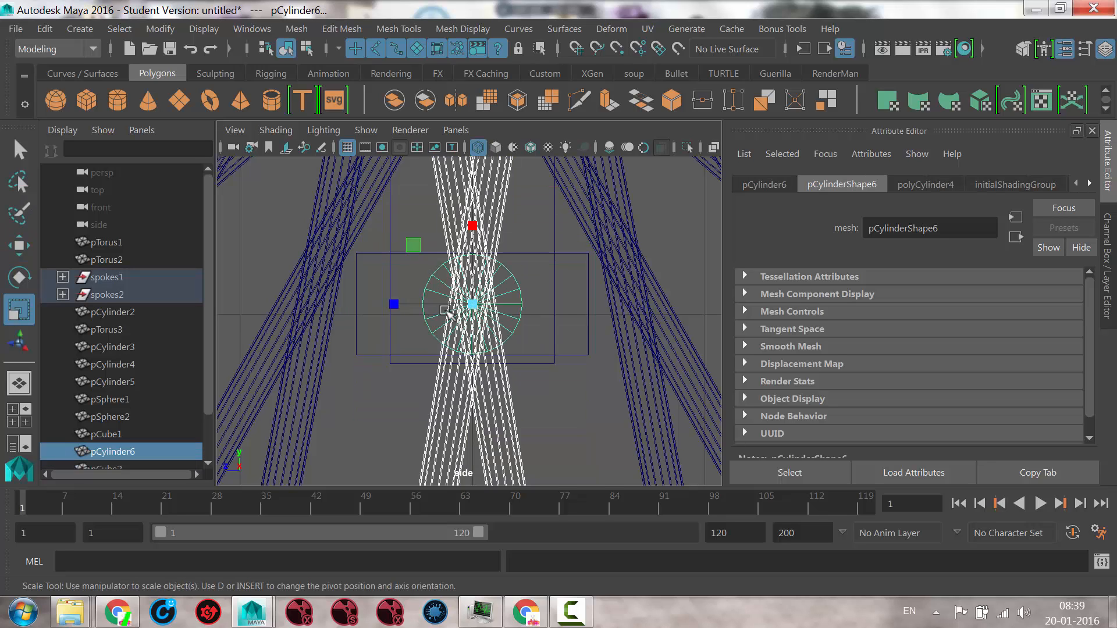
{"action": "left_click", "coordinate": [537, 256]}
{"action": "key", "text": "w"}
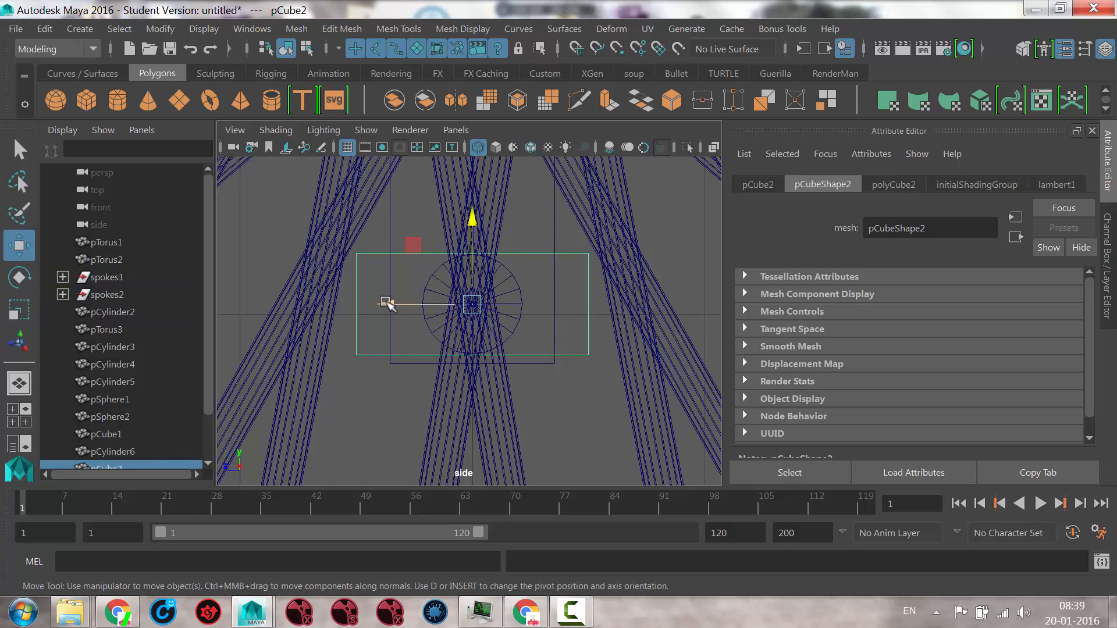
{"action": "left_click_drag", "start_coordinate": [386, 303], "coordinate": [561, 326]}
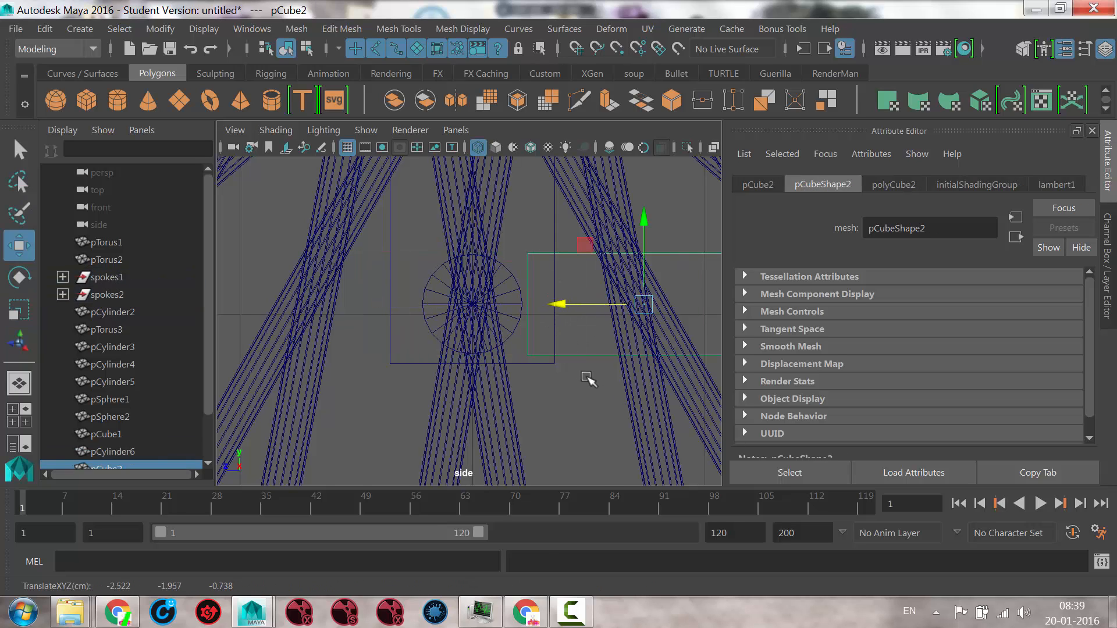
In the perspective view, lengthen the pedal block along X and move it outward to X about -2.81
{"action": "key", "text": "space"}
{"action": "left_click_drag", "start_coordinate": [586, 378], "coordinate": [544, 375]}
{"action": "key", "text": "r"}
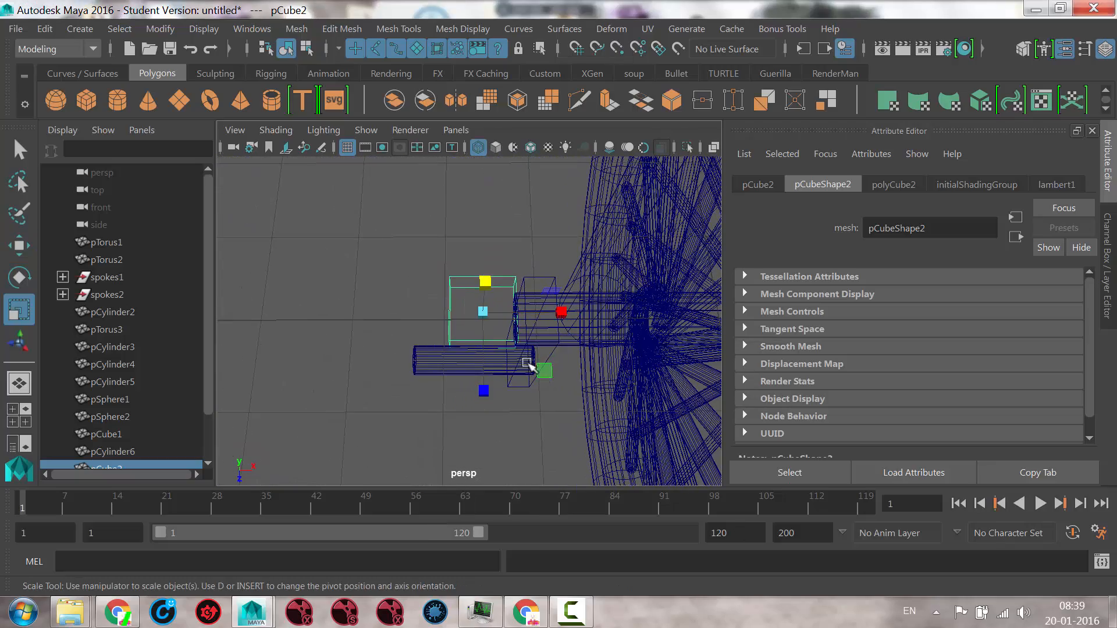
{"action": "mouse_move", "coordinate": [562, 317]}
{"action": "left_mouse_down"}
{"action": "mouse_move", "coordinate": [585, 318]}
{"action": "mouse_move", "coordinate": [555, 315]}
{"action": "left_mouse_up"}
{"action": "key", "text": "w"}
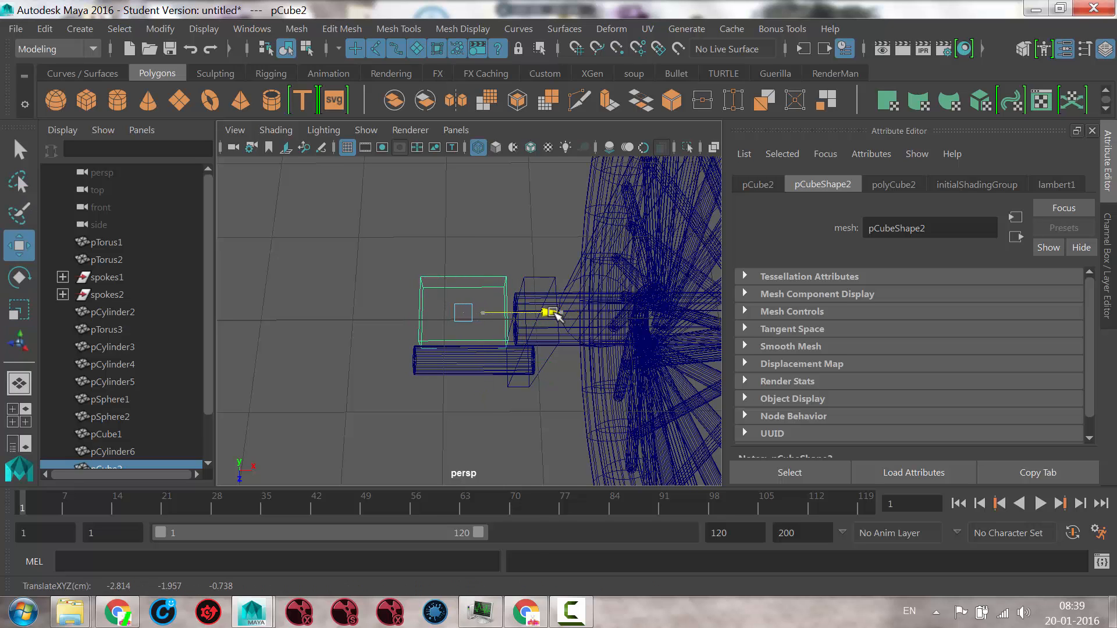
In shaded view, duplicate the pedal block and move the copy along Z to the opposite side of the pedal cylinder
{"action": "key", "text": "5"}
{"action": "mouse_move", "coordinate": [528, 392]}
{"action": "left_mouse_down", "text": "alt"}
{"action": "mouse_move", "coordinate": [534, 410]}
{"action": "mouse_move", "coordinate": [542, 402]}
{"action": "left_mouse_up", "text": "alt"}
{"action": "key", "text": "ctrl+d"}
{"action": "left_click_drag", "start_coordinate": [469, 404], "coordinate": [481, 507]}
Duplicate the second pedal block and move the copy to the pedal's outer end at X -3.737 and Z 0.003
{"action": "left_click_drag", "start_coordinate": [483, 453], "coordinate": [493, 404], "text": "alt"}
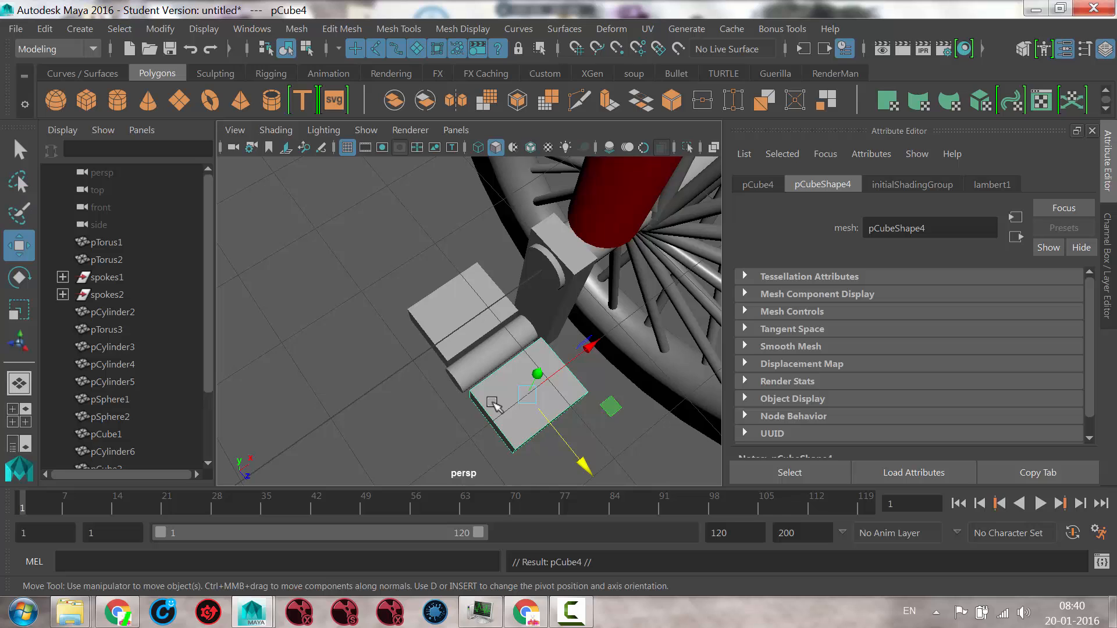
{"action": "left_click_drag", "start_coordinate": [591, 347], "coordinate": [542, 372]}
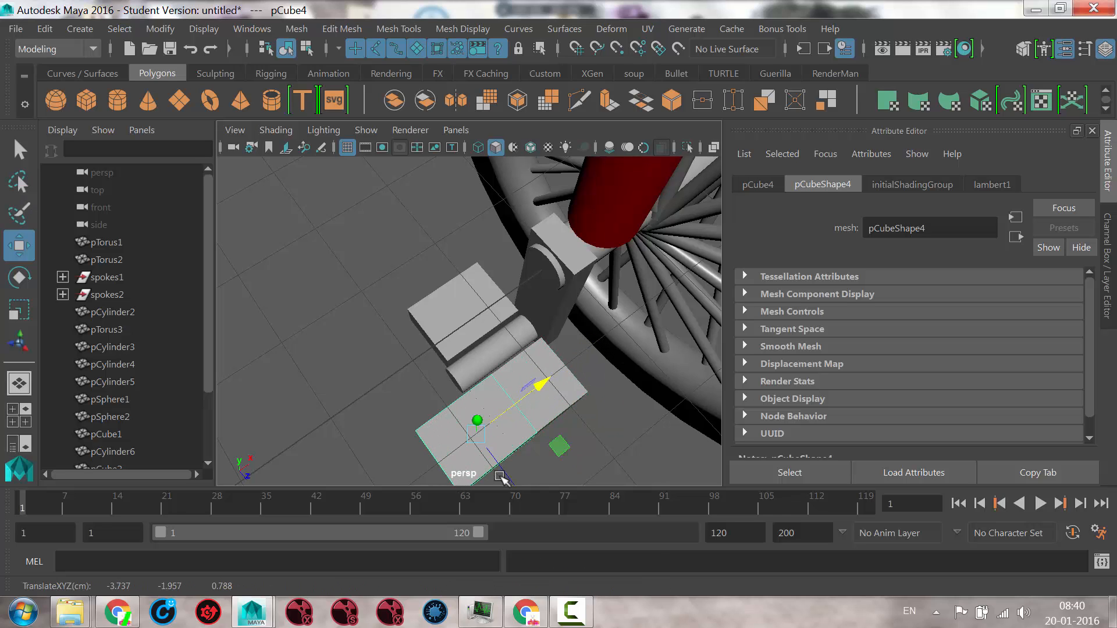
{"action": "left_click_drag", "start_coordinate": [507, 478], "coordinate": [478, 429]}
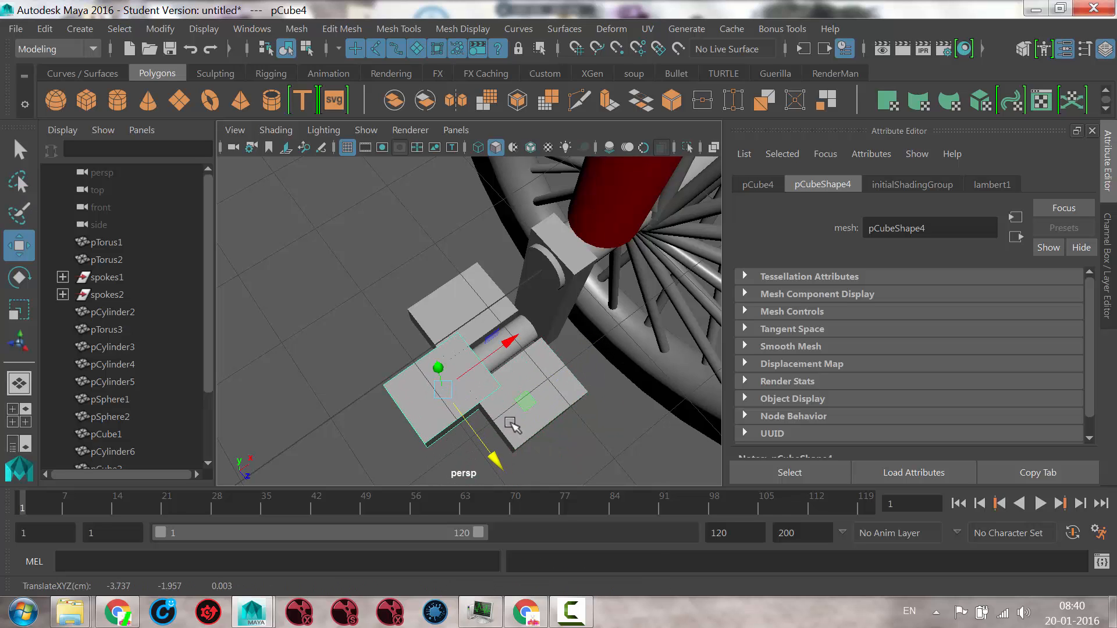
Scale the new block along X to 0.066 and move it against the outer end of the pedal
{"action": "key", "text": "r"}
{"action": "left_click_drag", "start_coordinate": [501, 346], "coordinate": [430, 361]}
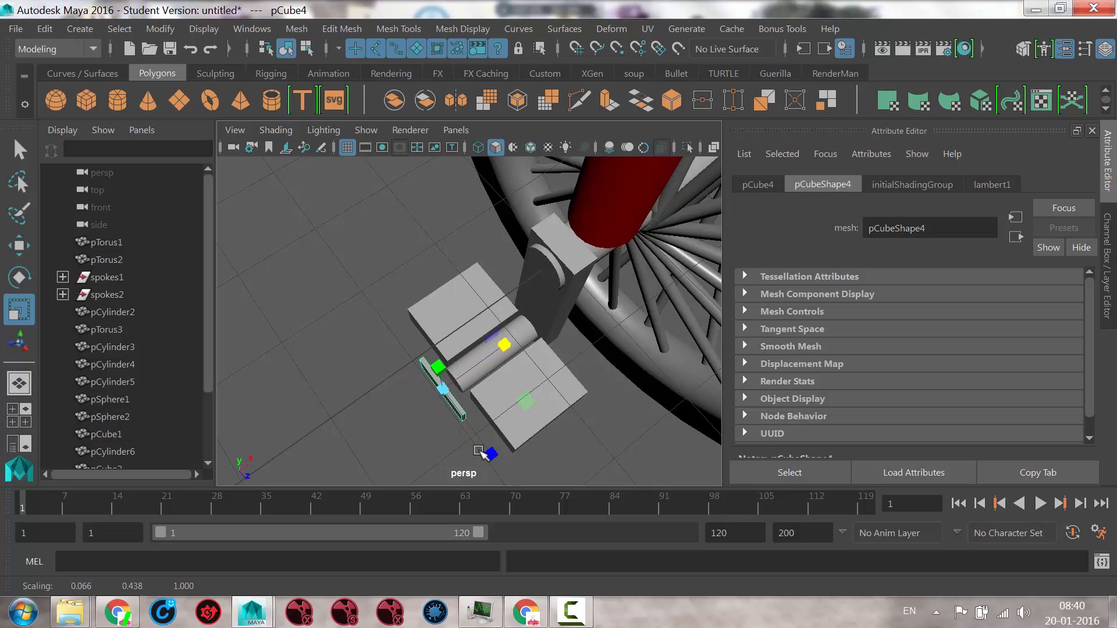
{"action": "key", "text": "w"}
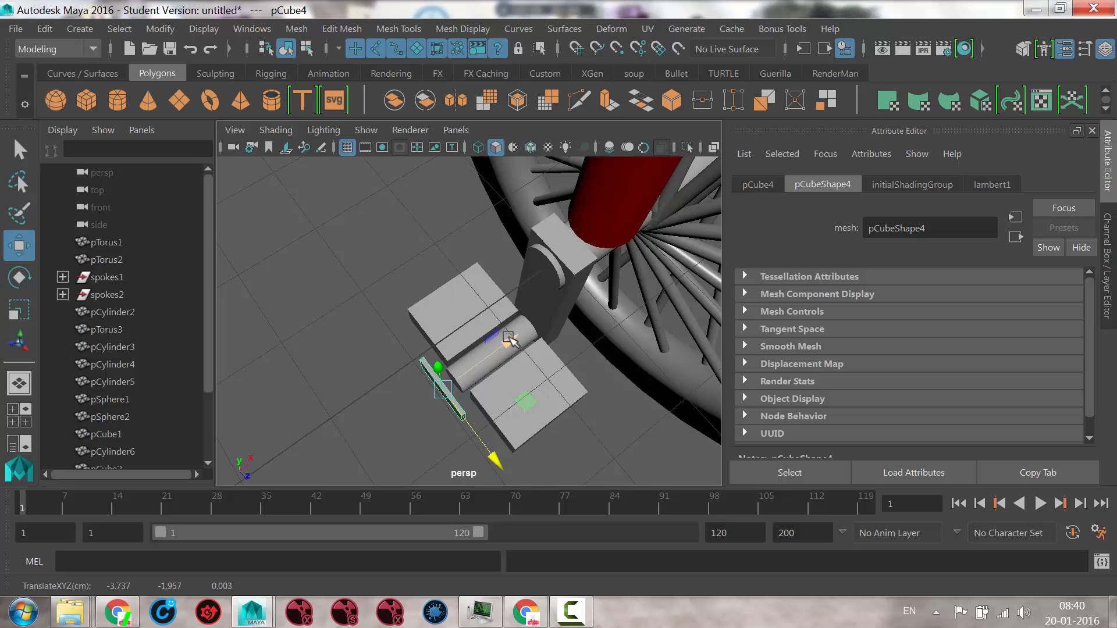
{"action": "left_click_drag", "start_coordinate": [511, 341], "coordinate": [526, 332]}
Stretch the thin outer plate along Z until it spans both pedal blocks
{"action": "key", "text": "r"}
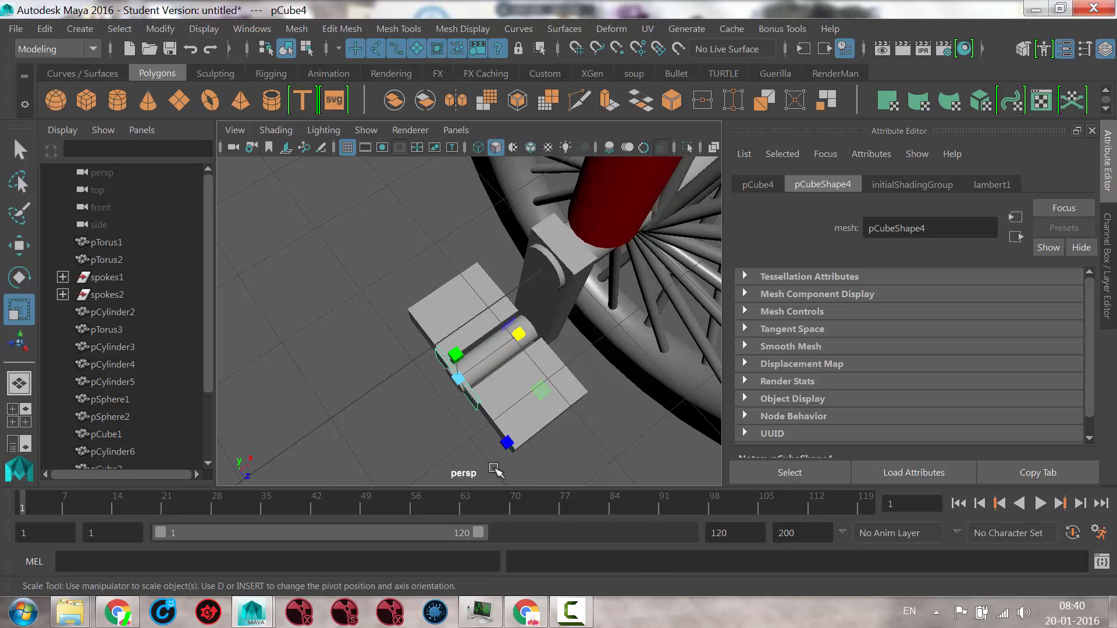
{"action": "left_click_drag", "start_coordinate": [507, 444], "coordinate": [531, 467]}
{"action": "left_click_drag", "start_coordinate": [566, 510], "coordinate": [573, 520]}
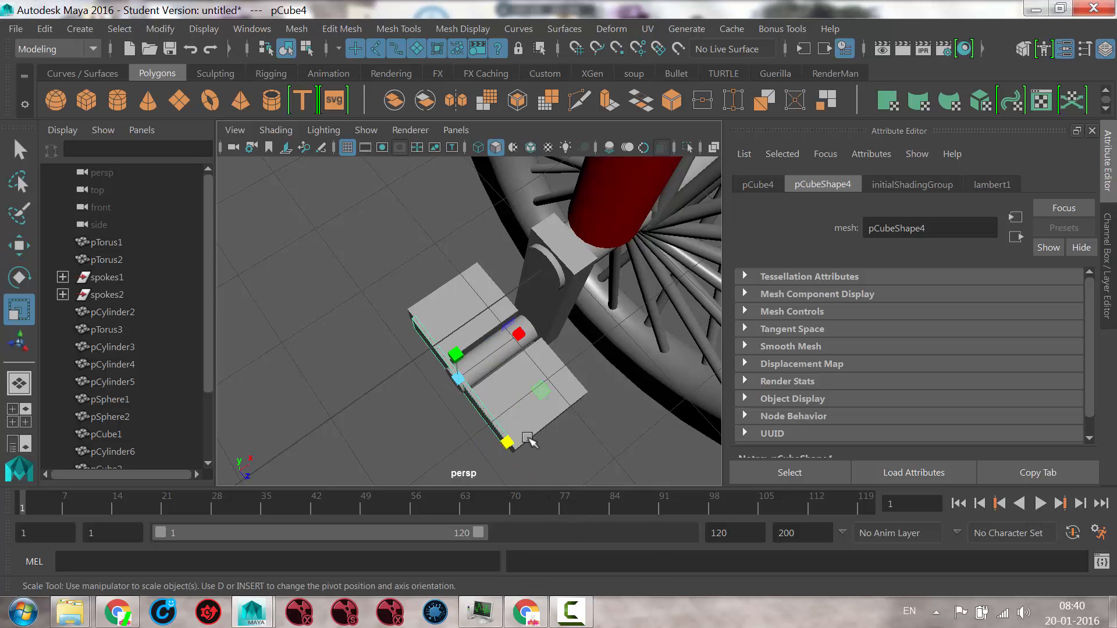
Duplicate the thin end plate and move the copy to the pedal's inner end at X about -2.19
{"action": "left_click_drag", "start_coordinate": [525, 431], "coordinate": [548, 339], "text": "alt"}
{"action": "left_click_drag", "start_coordinate": [486, 239], "coordinate": [486, 259]}
{"action": "left_click_drag", "start_coordinate": [516, 304], "coordinate": [467, 335], "text": "alt"}
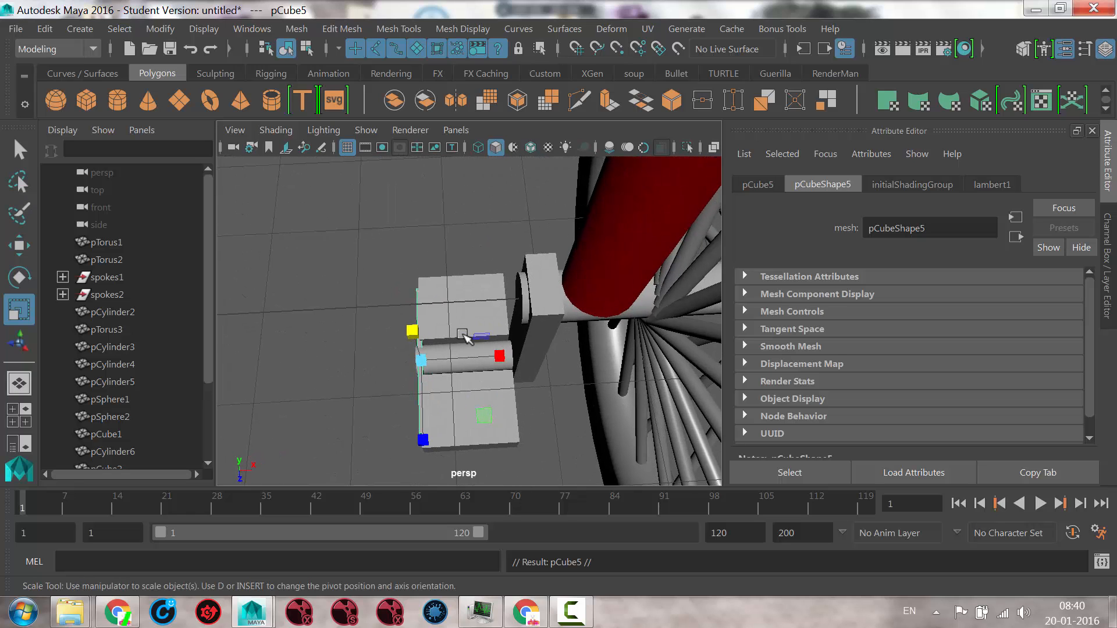
{"action": "key", "text": "w"}
{"action": "left_click_drag", "start_coordinate": [536, 356], "coordinate": [594, 358]}
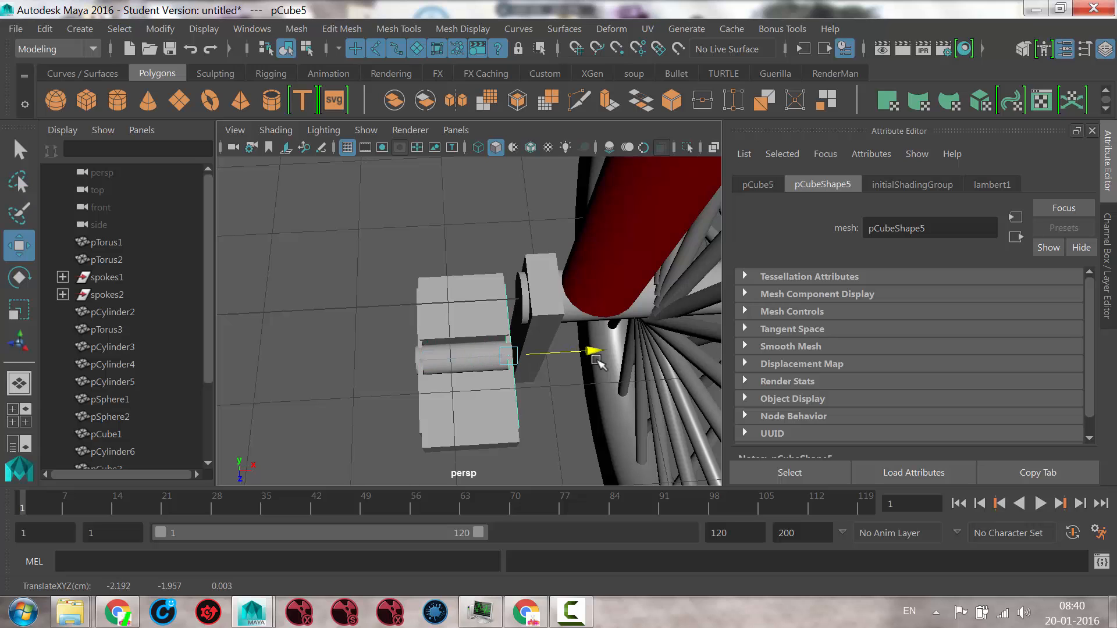
Assign the existing blinn1 material to both pedal blocks
{"action": "left_click_drag", "start_coordinate": [525, 411], "coordinate": [569, 384], "text": "alt"}
{"action": "left_click", "coordinate": [553, 360]}
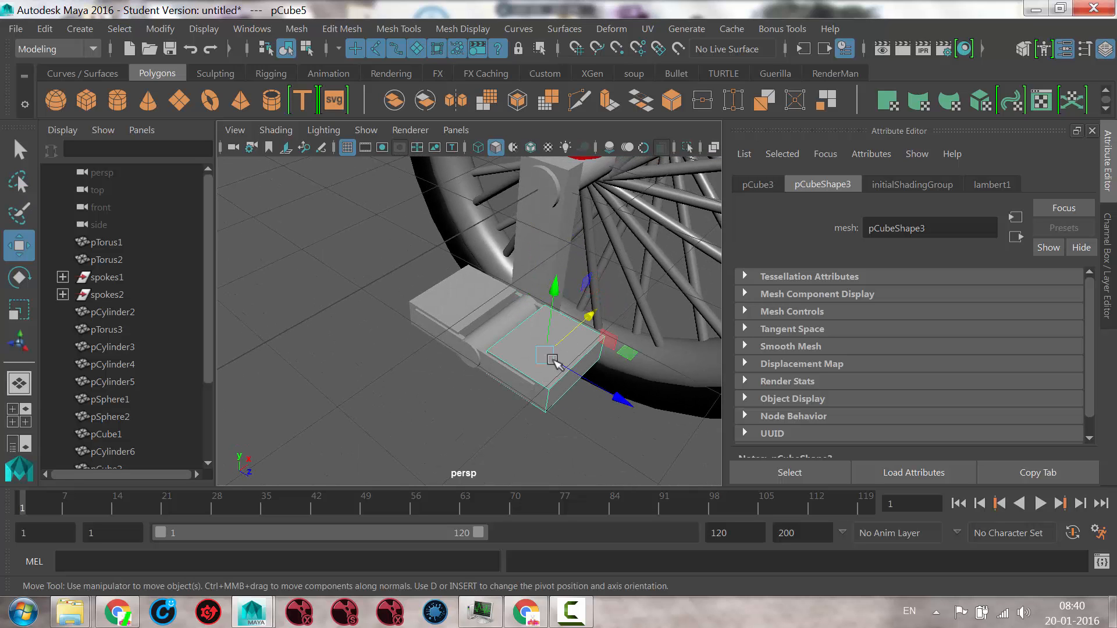
{"action": "left_click", "coordinate": [465, 294]}
{"action": "right_click", "coordinate": [578, 349]}
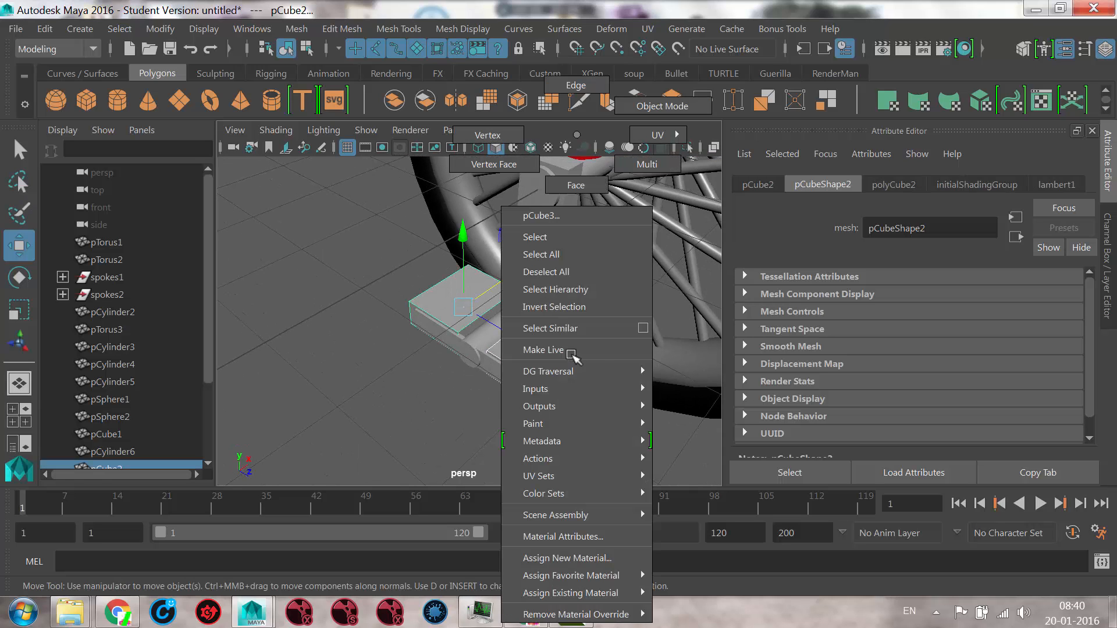
{"action": "mouse_move", "coordinate": [598, 575]}
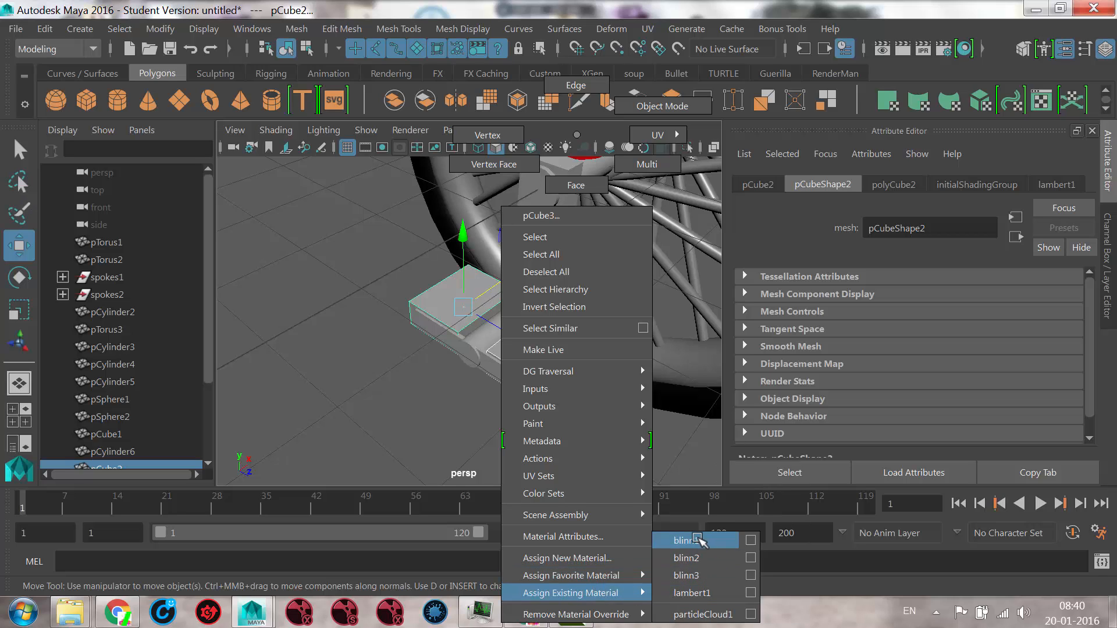
{"action": "left_click", "coordinate": [698, 539]}
Assign the existing blinn2 material to the pedal cylinder, both end plates, the crank arm and the wheel axle cylinder
{"action": "left_click", "coordinate": [498, 348]}
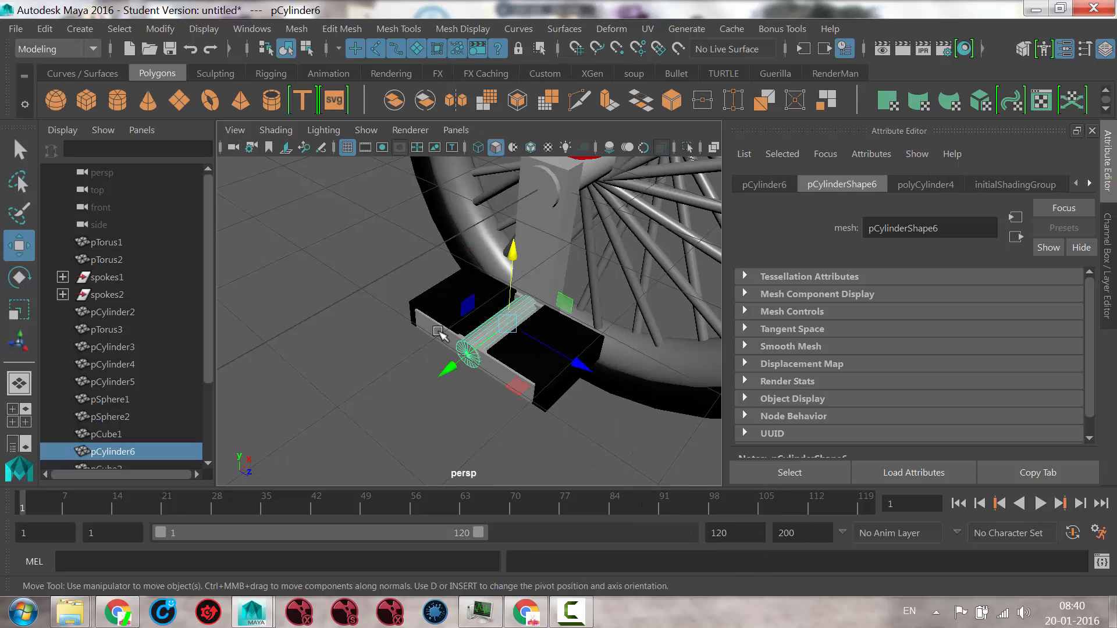
{"action": "left_click", "coordinate": [575, 321], "text": "shift"}
{"action": "left_click", "coordinate": [545, 234], "text": "shift"}
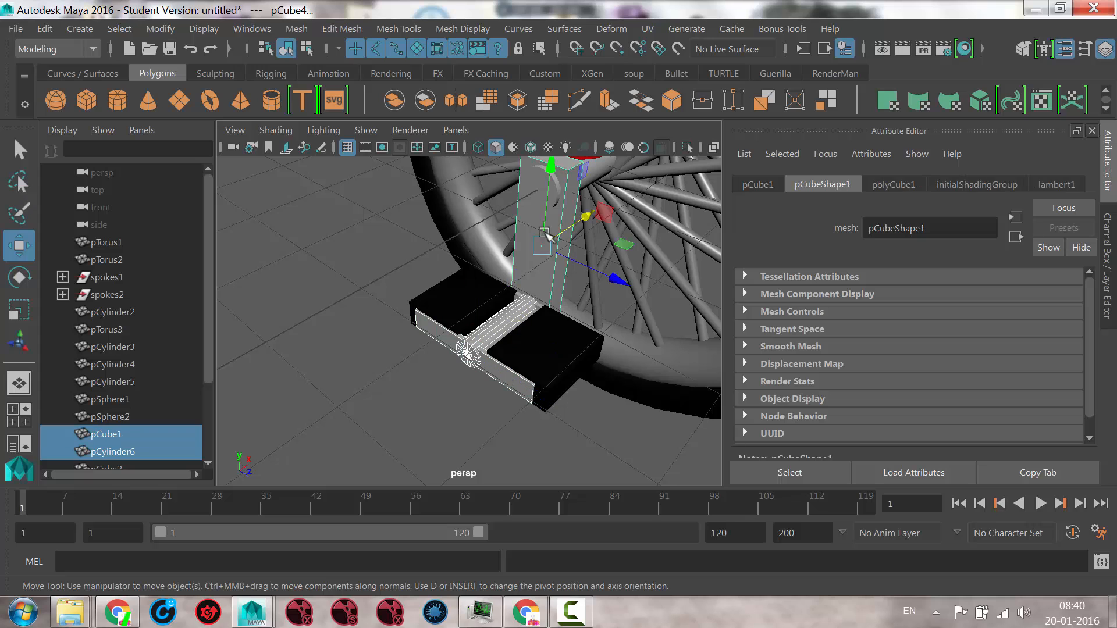
{"action": "left_click", "coordinate": [598, 170], "text": "shift"}
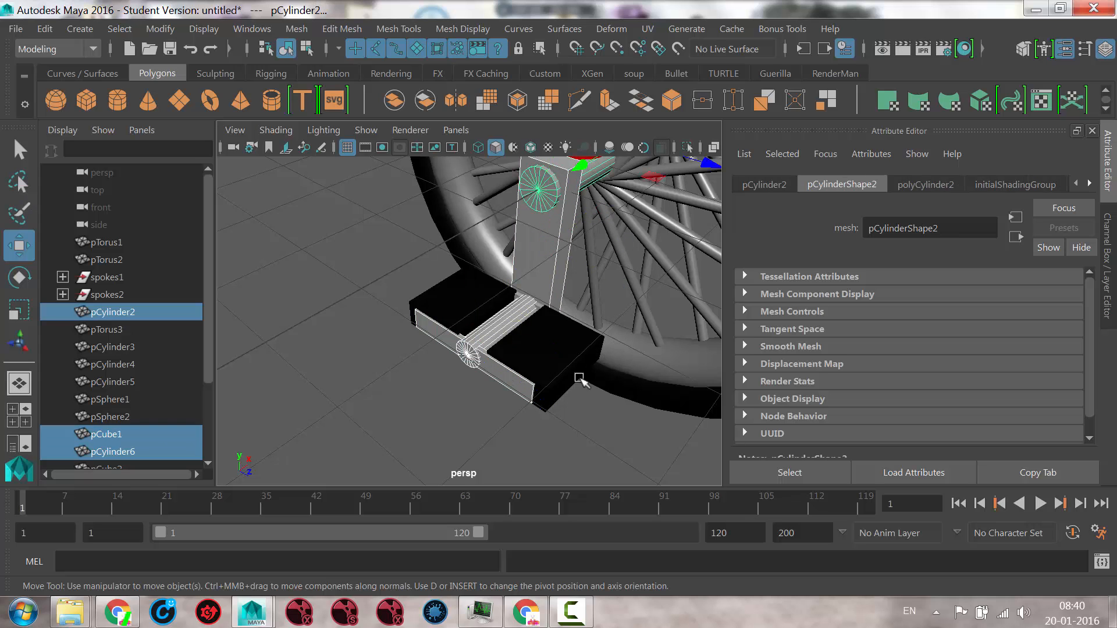
{"action": "left_click_drag", "start_coordinate": [582, 378], "coordinate": [486, 344], "text": "alt"}
{"action": "left_click", "coordinate": [486, 344], "text": "shift"}
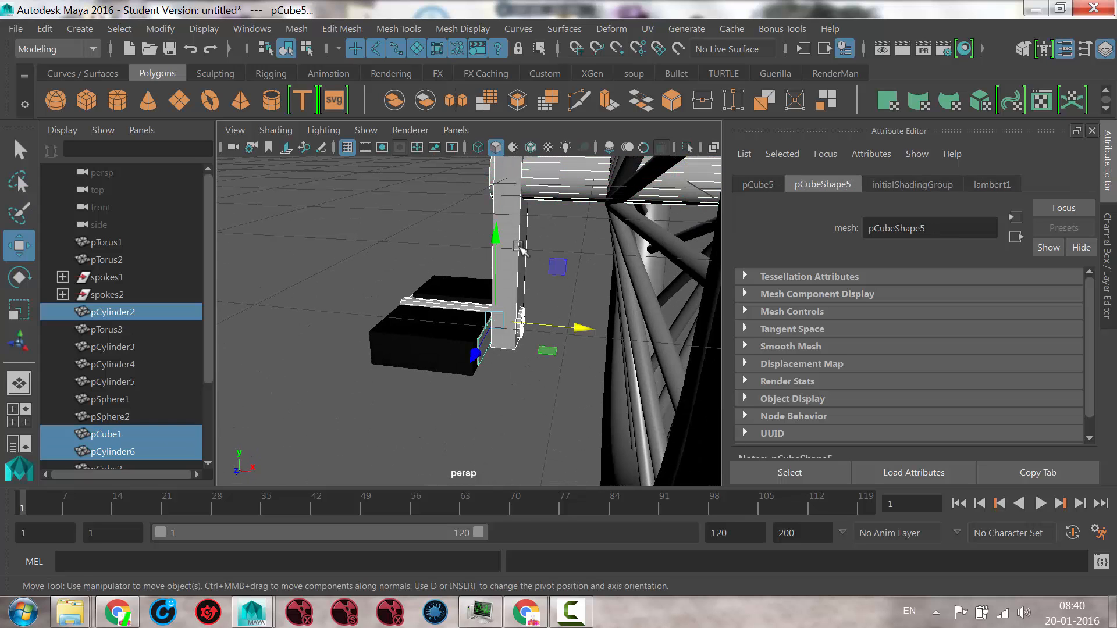
{"action": "right_click_drag", "start_coordinate": [509, 215], "coordinate": [628, 562]}
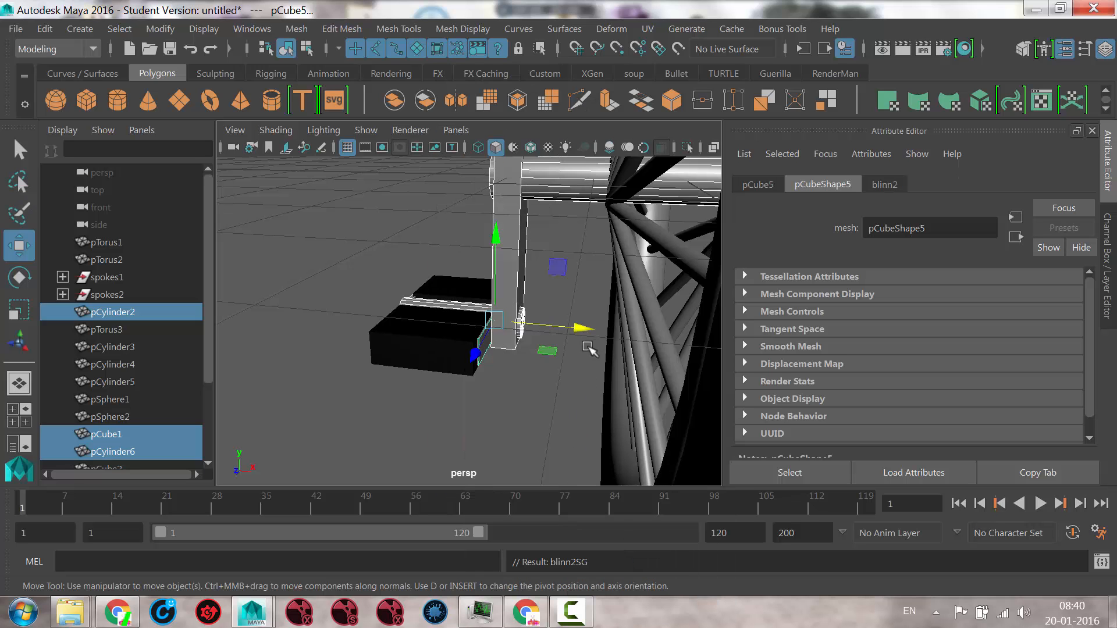
Rename the outer wheel torus pTorus1 as tire
{"action": "left_click_drag", "start_coordinate": [589, 348], "coordinate": [494, 309], "text": "alt"}
{"action": "middle_click_drag", "start_coordinate": [494, 309], "coordinate": [514, 414], "text": "alt"}
{"action": "right_click_drag", "start_coordinate": [583, 328], "coordinate": [278, 304], "text": "alt"}
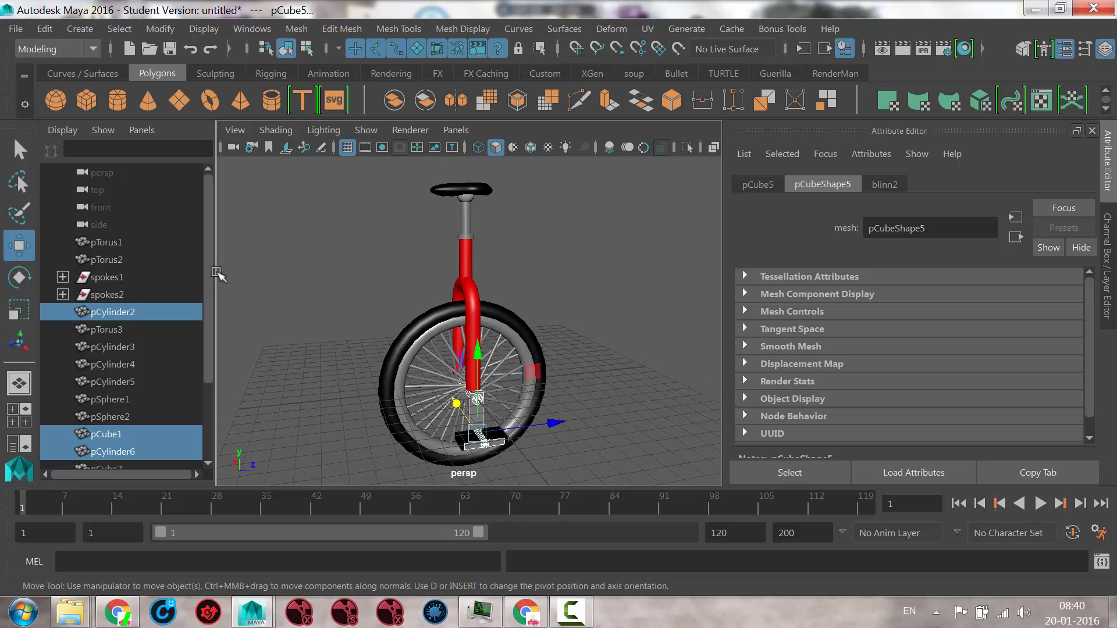
{"action": "scroll", "coordinate": [206, 314], "scroll_direction": "down", "scroll_amount": 2}
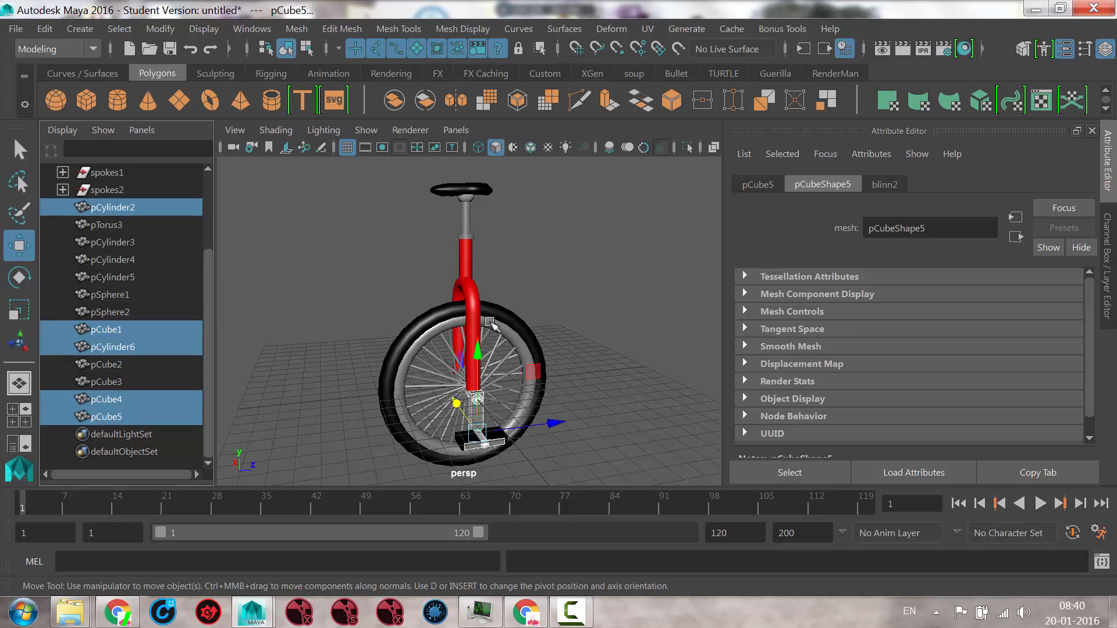
{"action": "middle_click_drag", "start_coordinate": [449, 432], "coordinate": [446, 360], "text": "alt"}
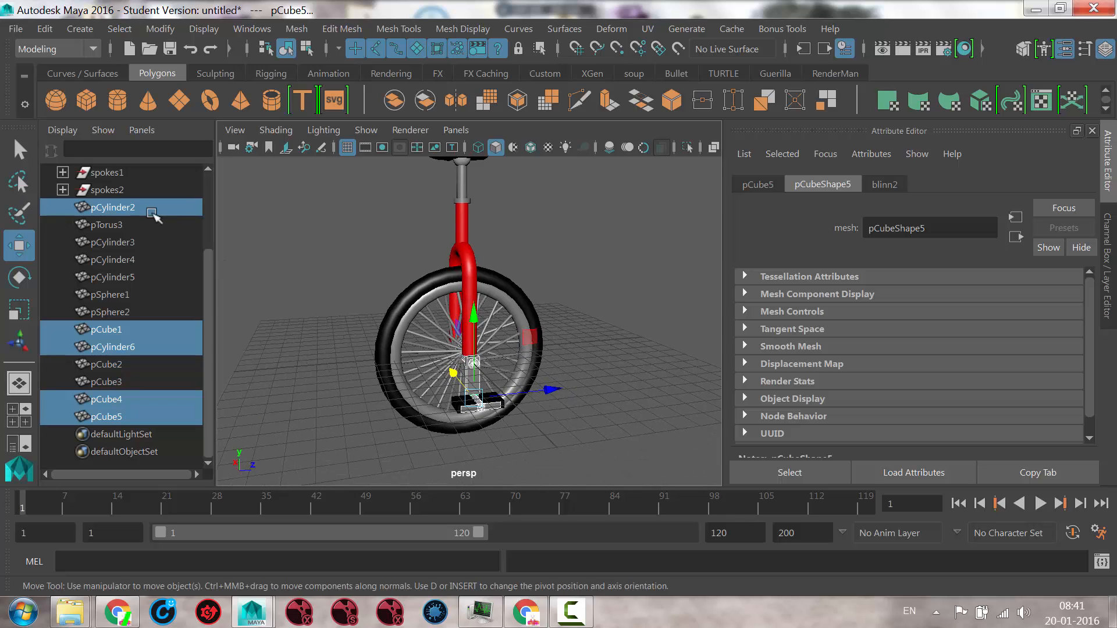
{"action": "left_click_drag", "start_coordinate": [208, 292], "coordinate": [207, 227]}
{"action": "left_click_drag", "start_coordinate": [112, 261], "coordinate": [107, 278]}
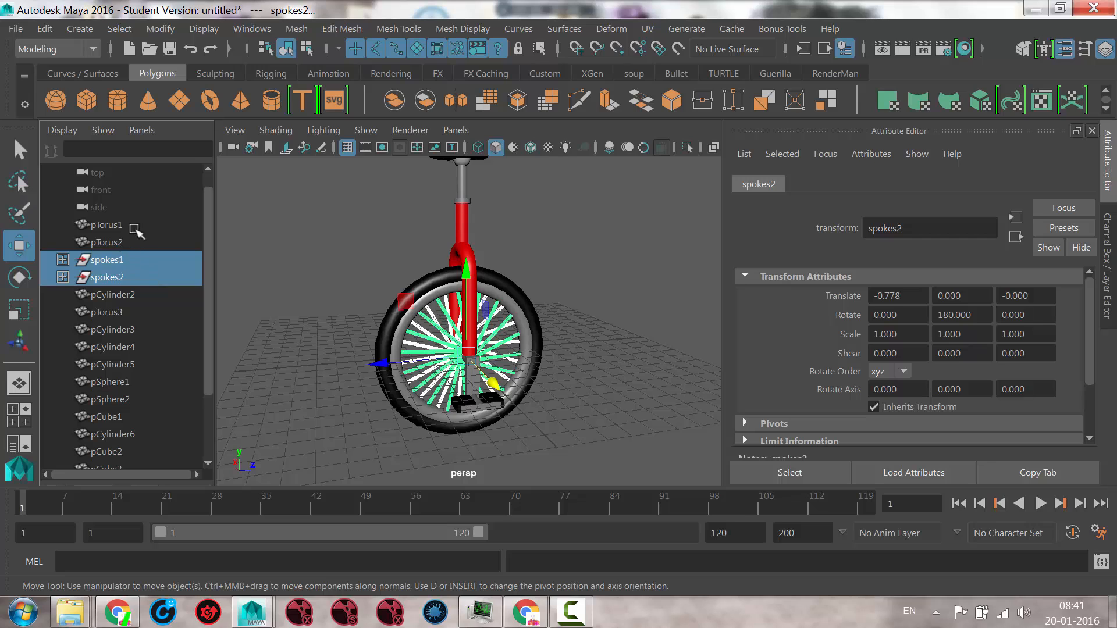
{"action": "left_click", "coordinate": [130, 227]}
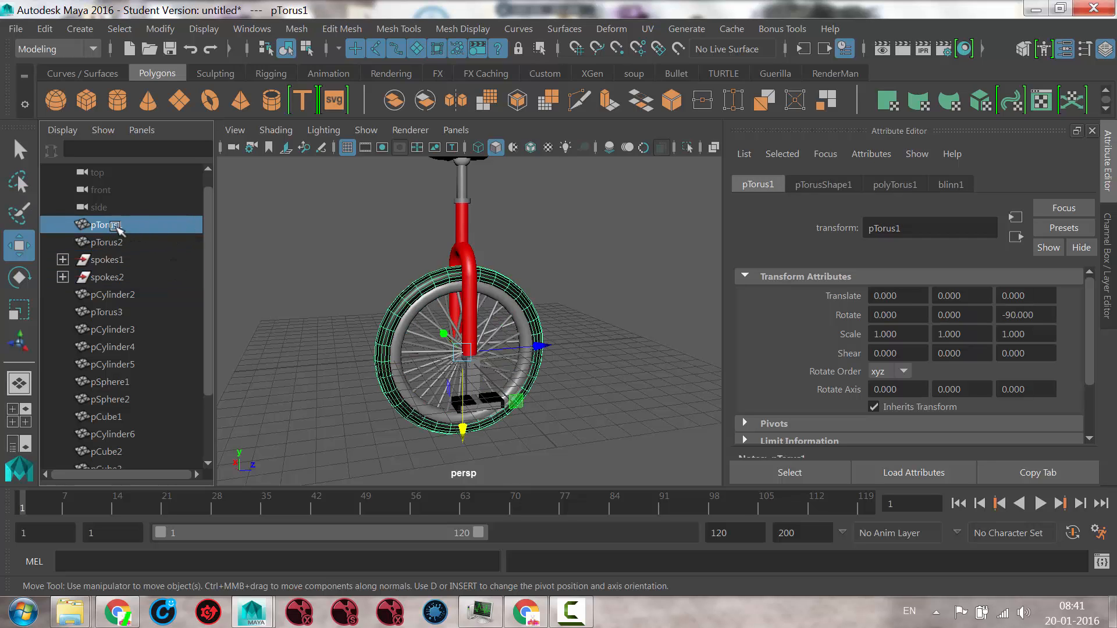
{"action": "double_click", "coordinate": [116, 226]}
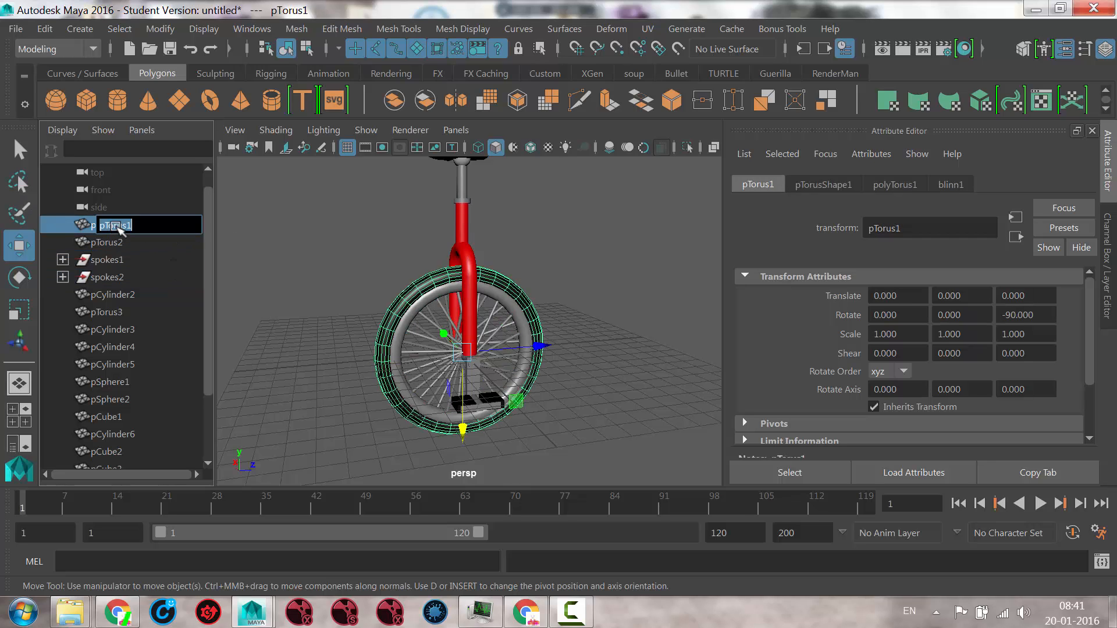
{"action": "type", "text": "tire"}
{"action": "key", "text": "Return"}
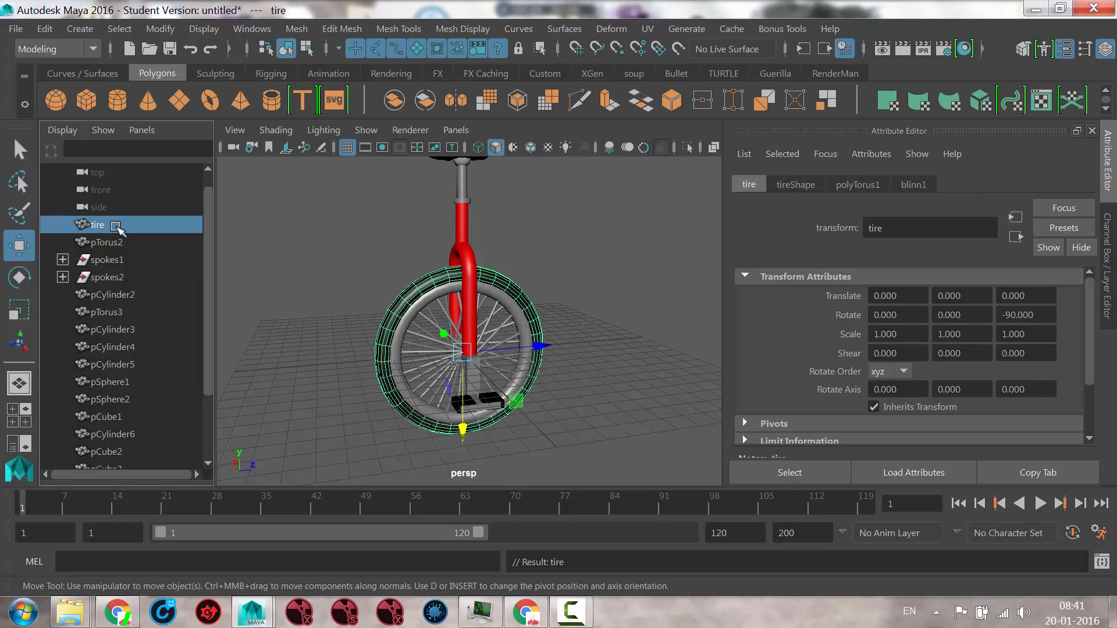
Rename the inner wheel torus pTorus2 as rim
{"action": "left_click", "coordinate": [107, 243]}
{"action": "double_click", "coordinate": [107, 244]}
{"action": "type", "text": "rim"}
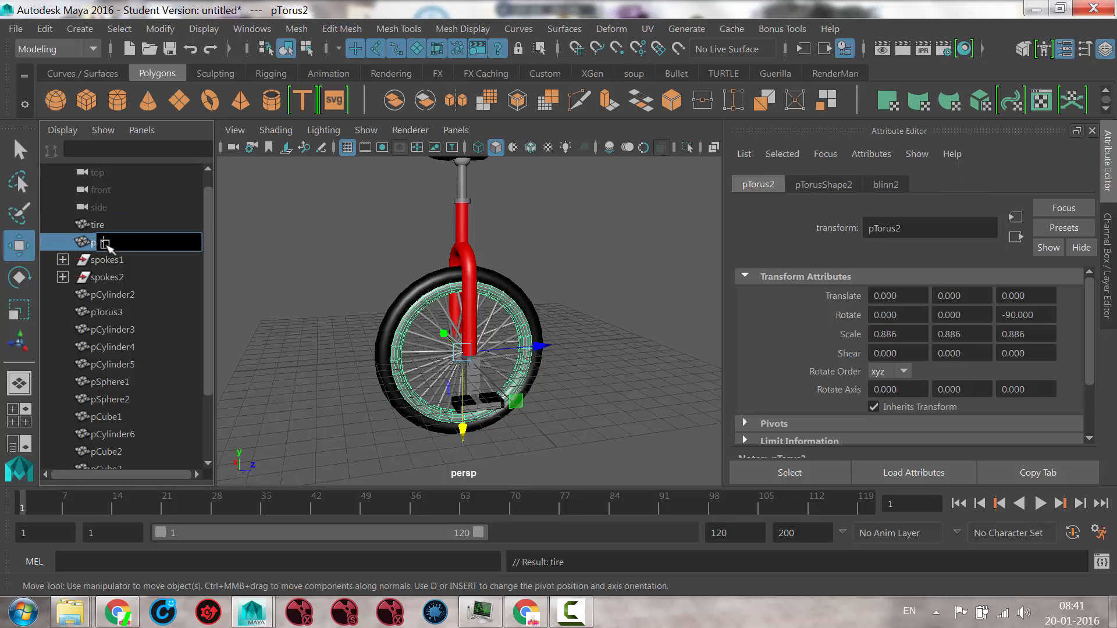
{"action": "key", "text": "Return"}
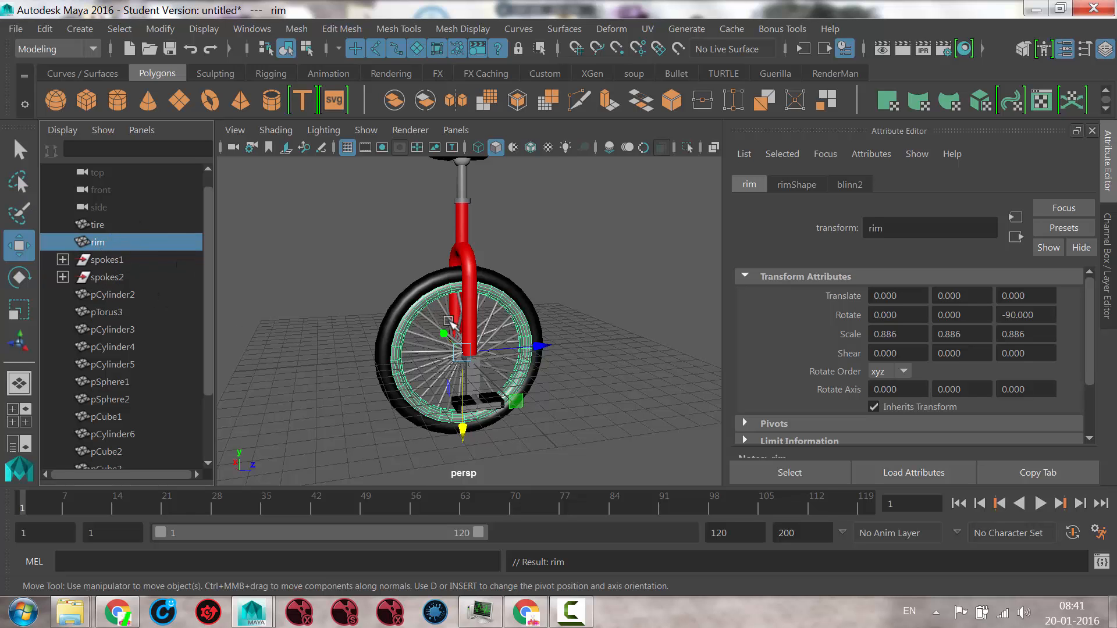
Parent the spokes1 and spokes2 groups under rim and expand its hierarchy
{"action": "key", "text": "f"}
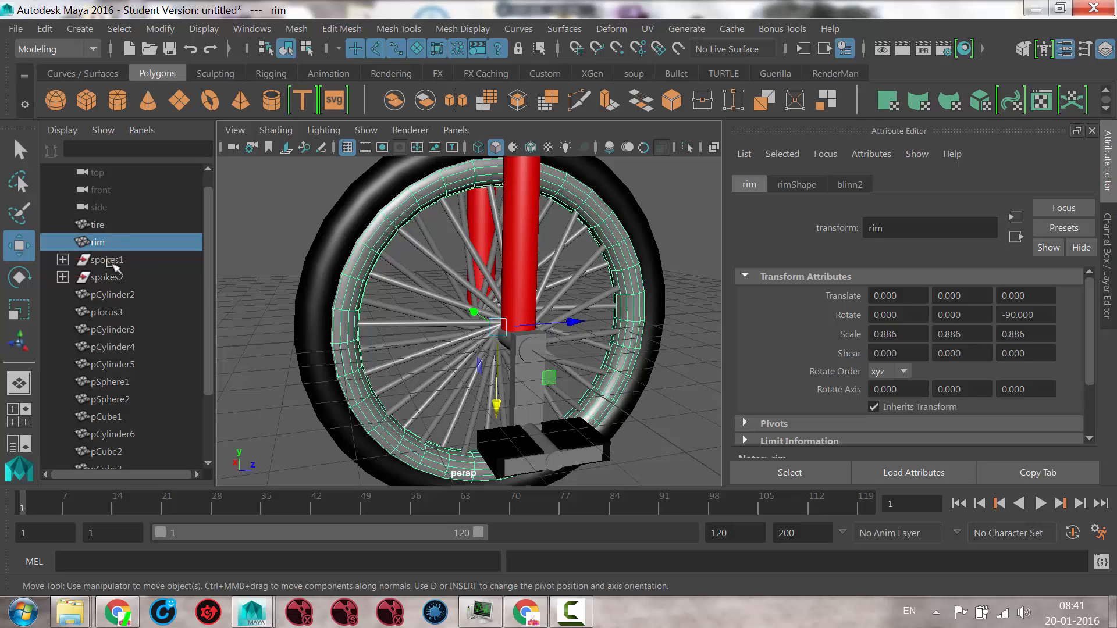
{"action": "left_click", "coordinate": [103, 260]}
{"action": "left_click", "coordinate": [110, 275], "text": "shift"}
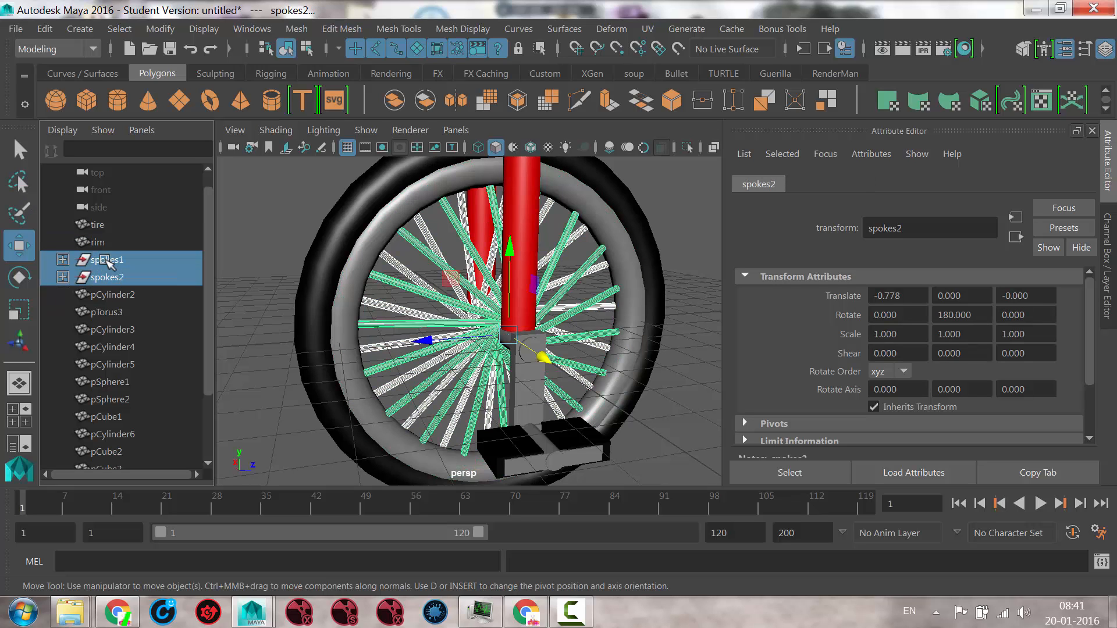
{"action": "left_click", "coordinate": [99, 242], "text": "ctrl"}
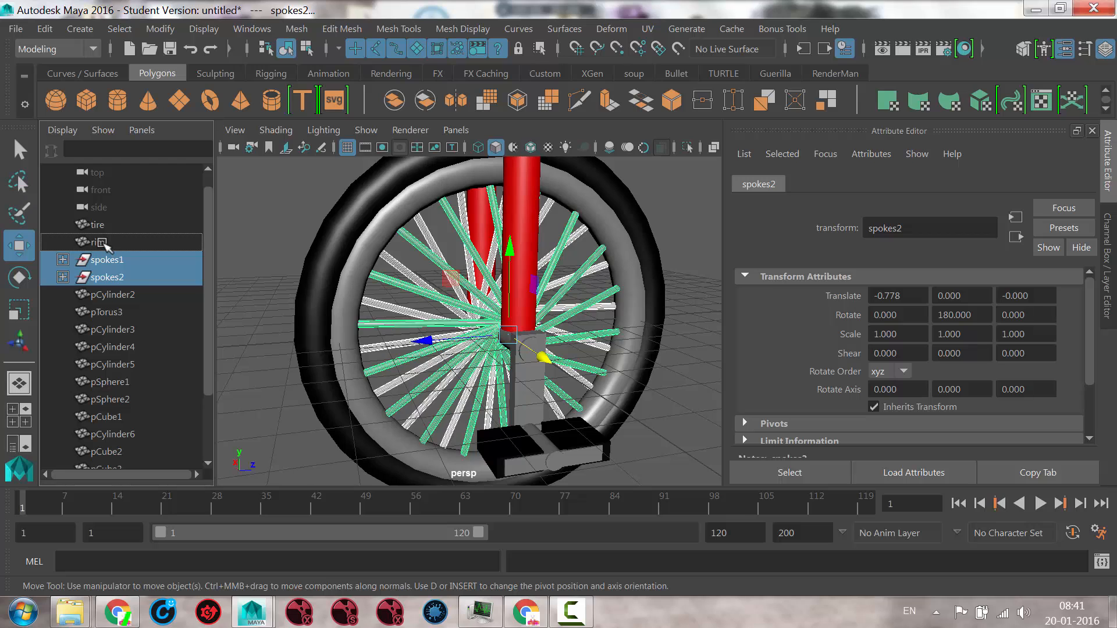
{"action": "key", "text": "p"}
{"action": "left_click", "coordinate": [62, 242]}
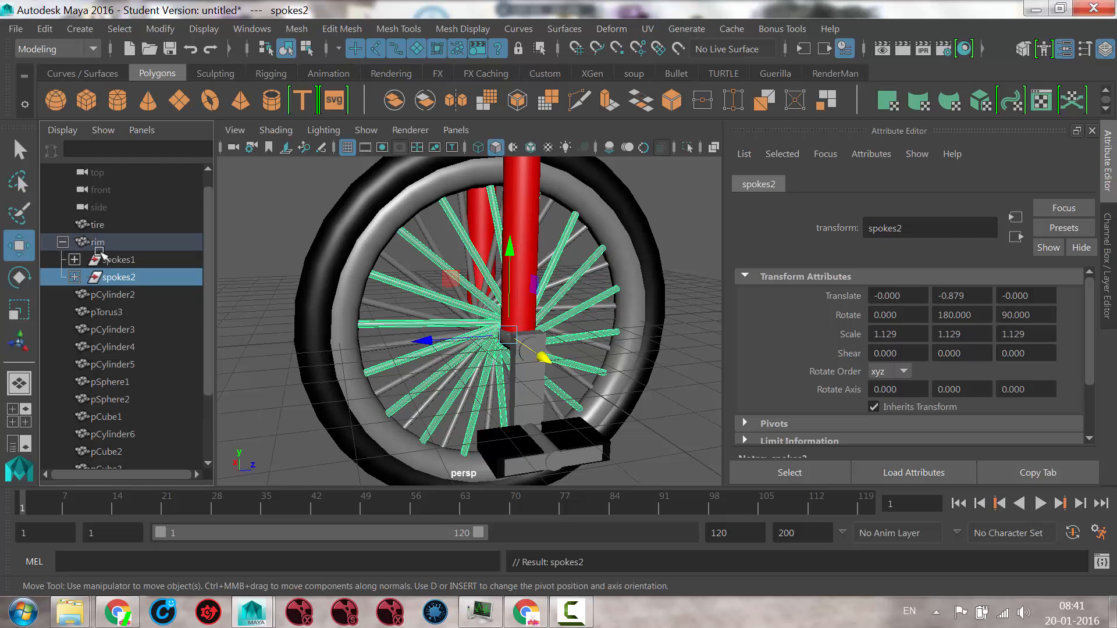
Test the parenting by moving the rim together with its spokes, and undo the move
{"action": "left_click", "coordinate": [123, 242]}
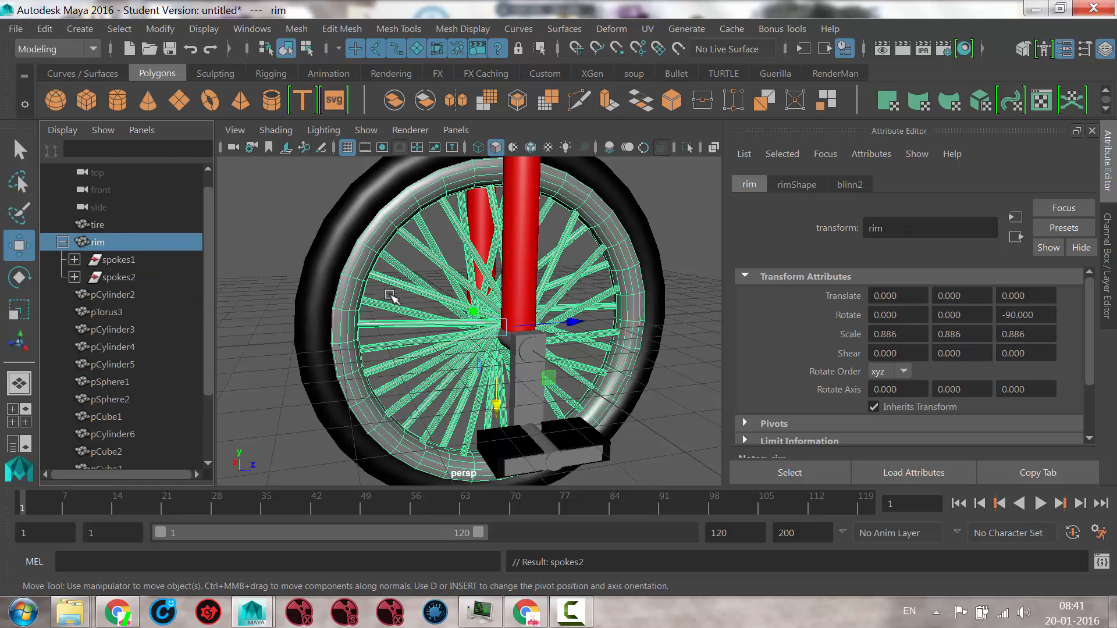
{"action": "left_click_drag", "start_coordinate": [518, 335], "coordinate": [428, 384]}
{"action": "key", "text": "ctrl+z"}
{"action": "key", "text": "ctrl+z"}
{"action": "key", "text": "ctrl+z"}
{"action": "key", "text": "ctrl+z"}
{"action": "key", "text": "ctrl+z"}
{"action": "key", "text": "ctrl+z"}
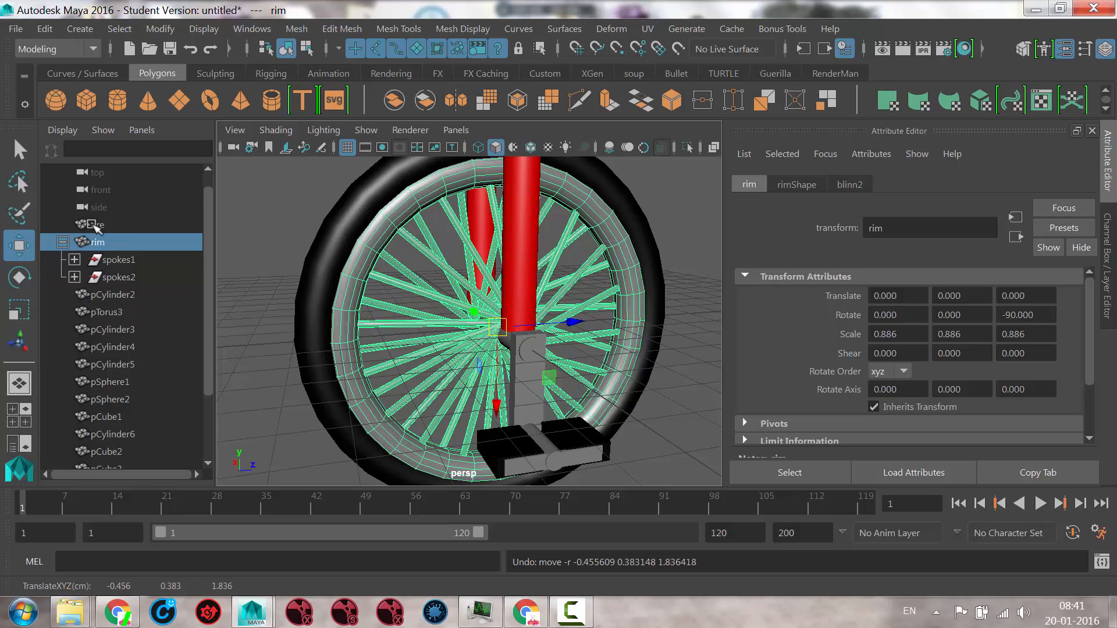
Parent the rim under the tire and rotate the tire to test the whole wheel
{"action": "middle_click_drag", "start_coordinate": [105, 239], "coordinate": [107, 228]}
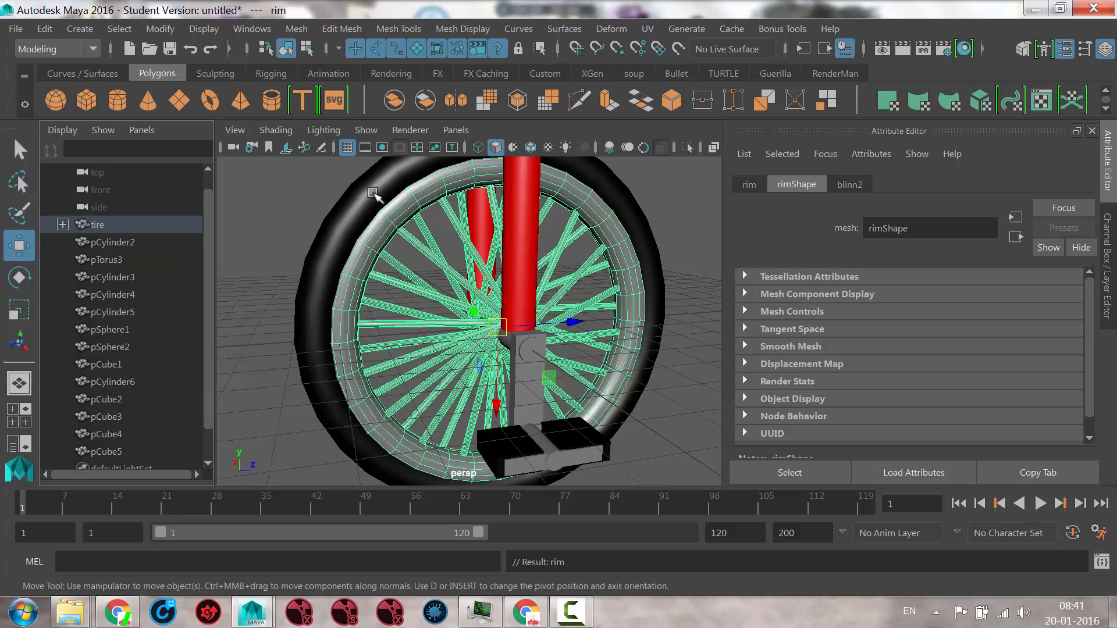
{"action": "scroll", "coordinate": [386, 292], "scroll_direction": "down", "scroll_amount": 5}
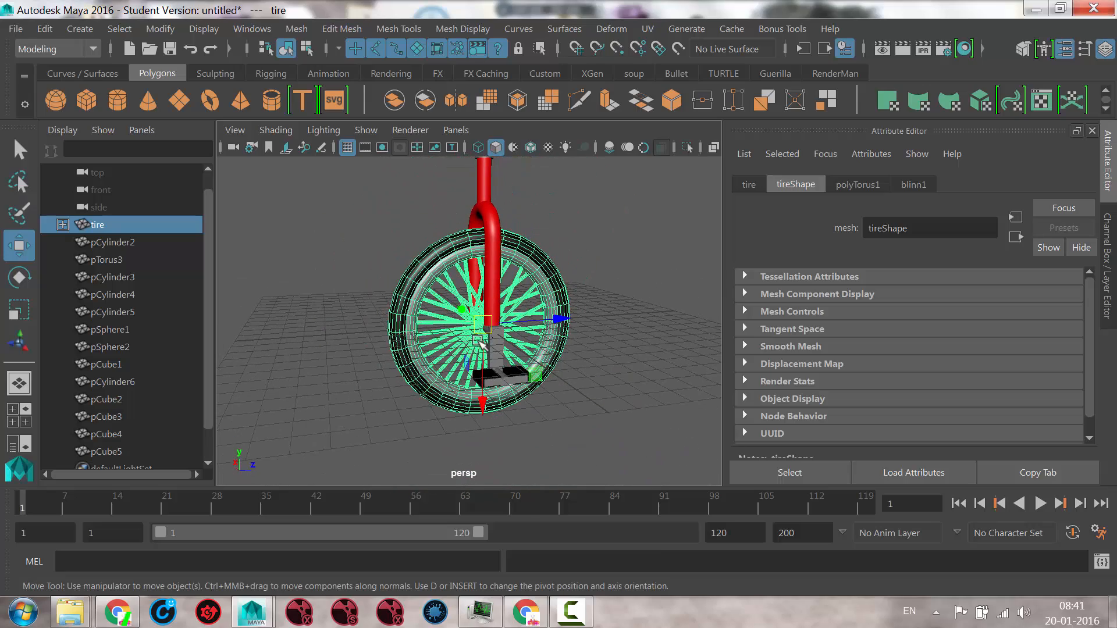
{"action": "key", "text": "e"}
{"action": "left_click_drag", "start_coordinate": [429, 271], "coordinate": [405, 348]}
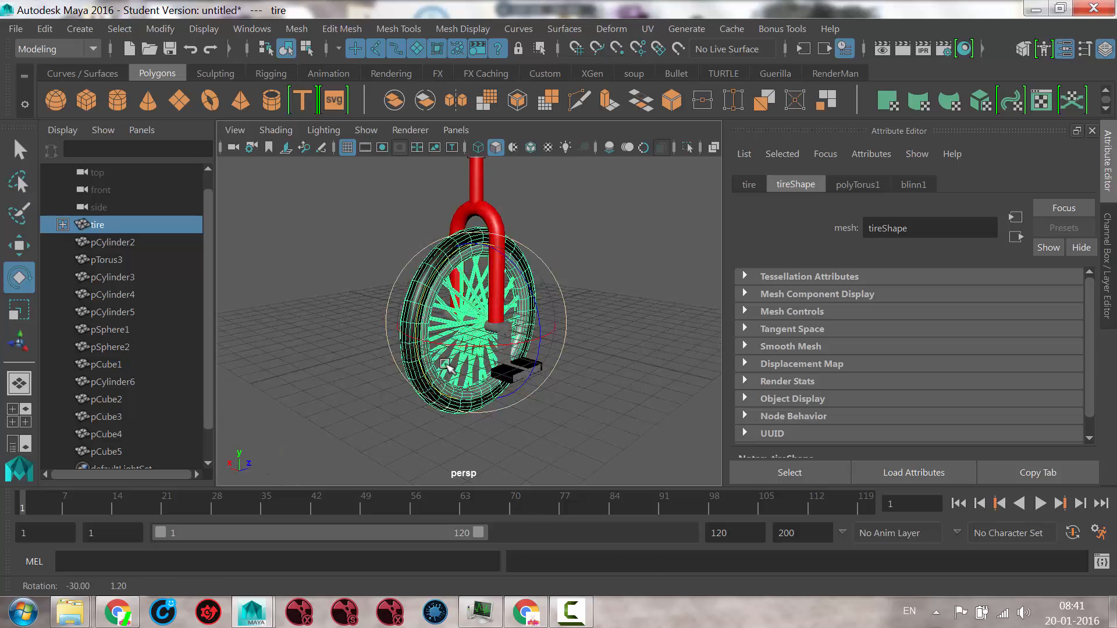
Parent the axle cylinder pCylinder2 under the tire and expand the tire's hierarchy
{"action": "scroll", "coordinate": [442, 355], "scroll_direction": "up", "scroll_amount": 8}
{"action": "scroll", "coordinate": [469, 367], "scroll_direction": "up", "scroll_amount": 10}
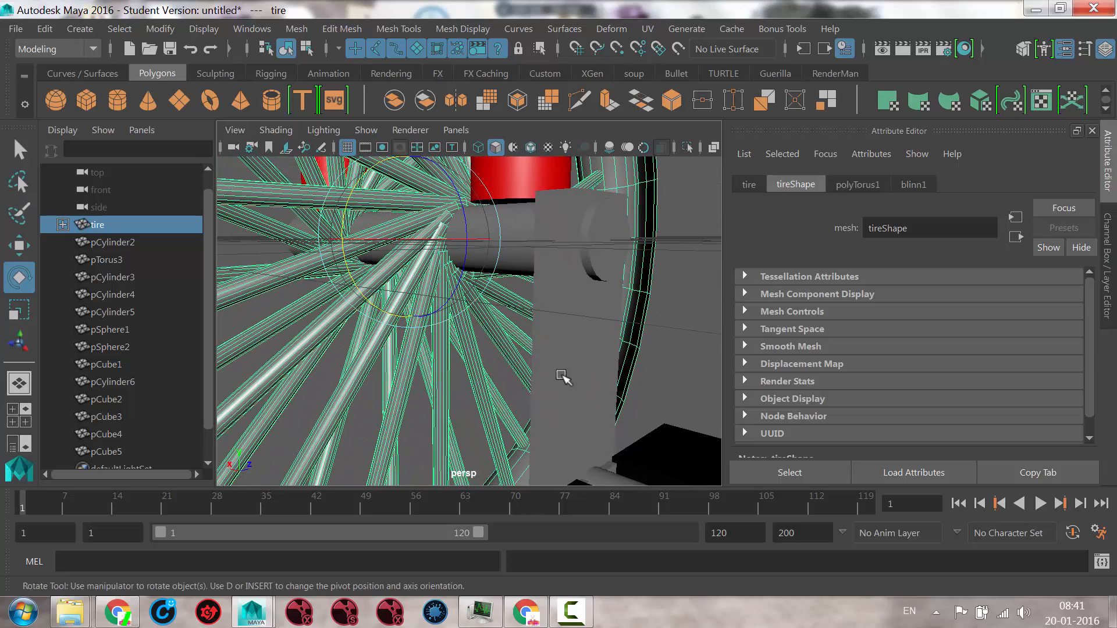
{"action": "left_click", "coordinate": [520, 230]}
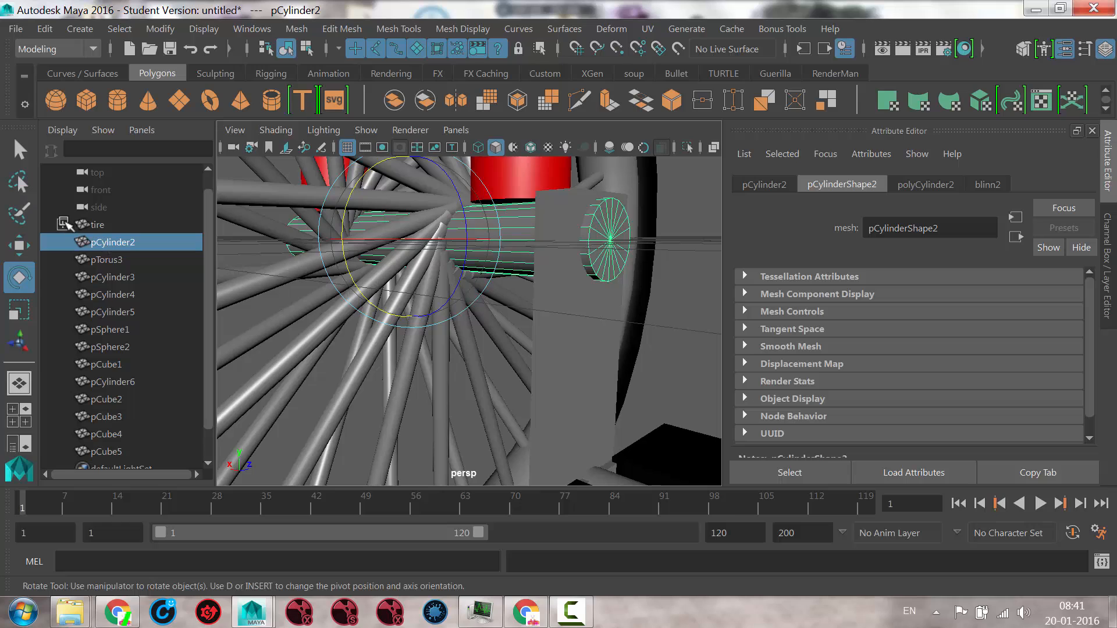
{"action": "left_click", "coordinate": [63, 224]}
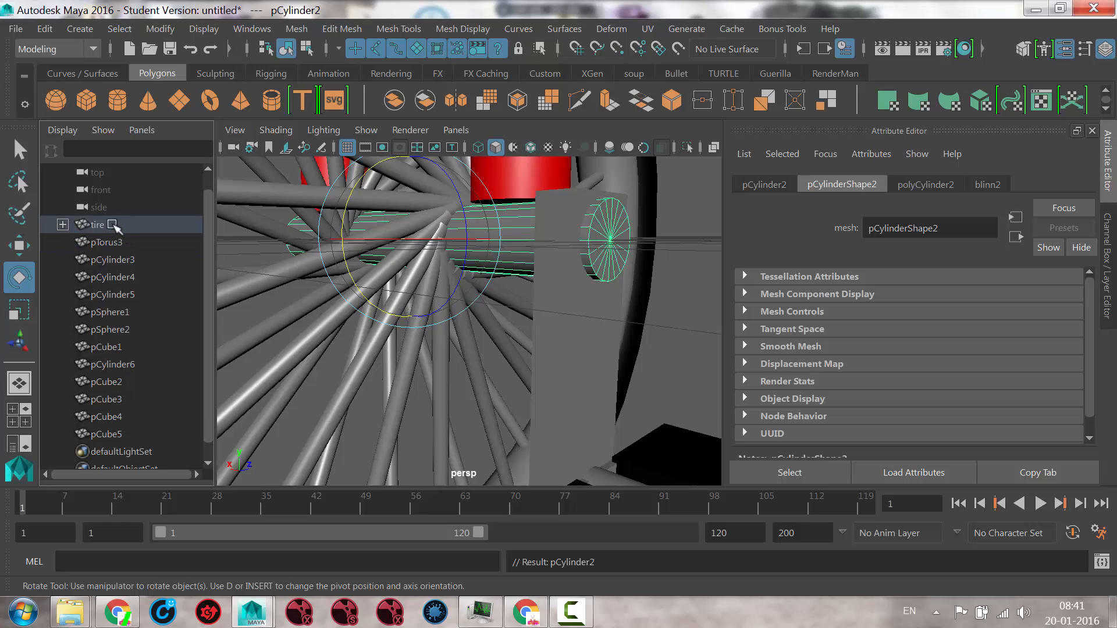
{"action": "left_click", "coordinate": [63, 224]}
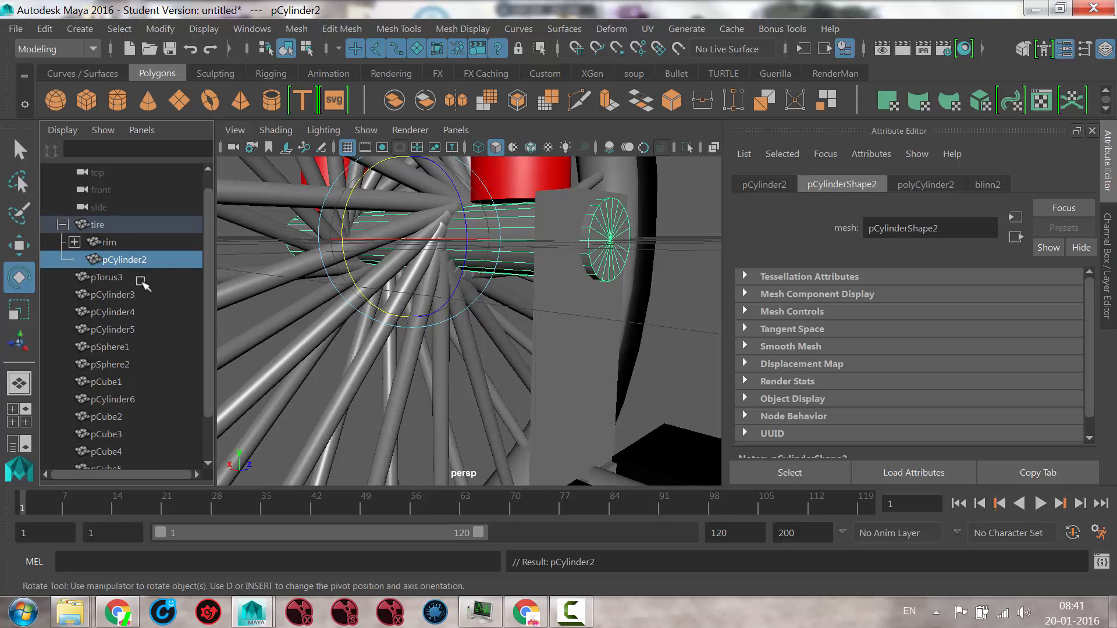
Rename the axle cylinder pCylinder2 as center_bar and frame it in the view
{"action": "double_click", "coordinate": [141, 260]}
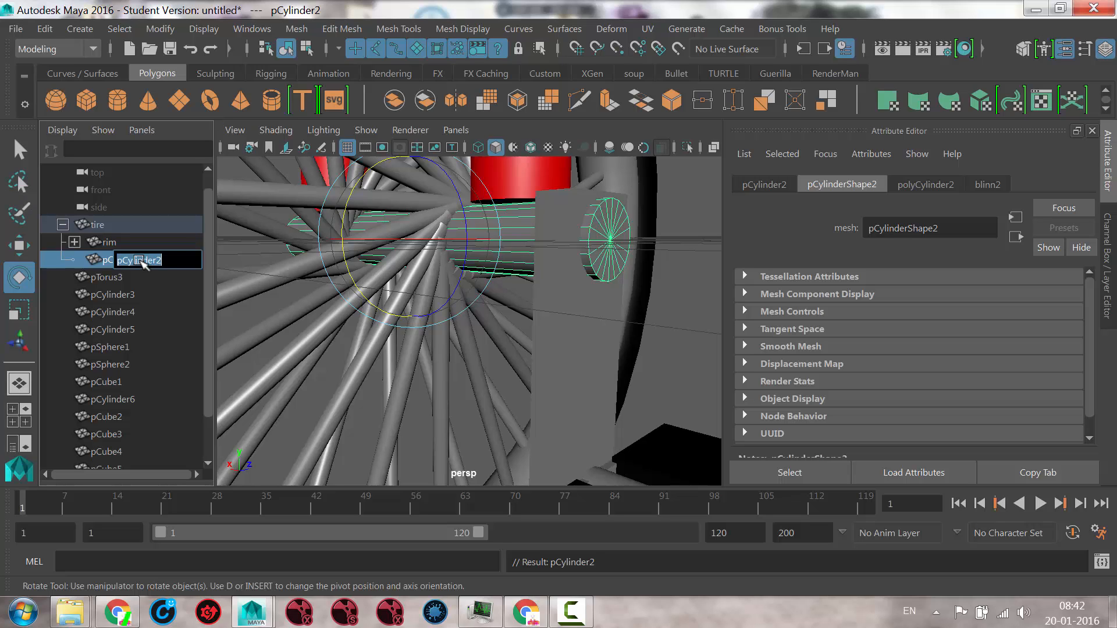
{"action": "type", "text": "center_bar"}
{"action": "key", "text": "Return"}
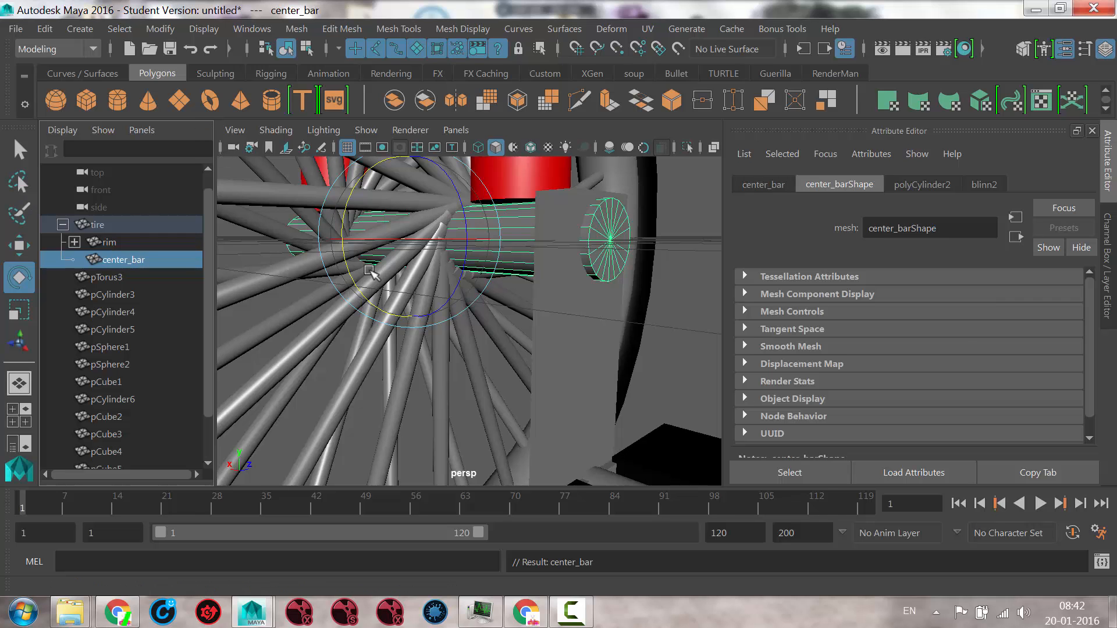
{"action": "key", "text": "f"}
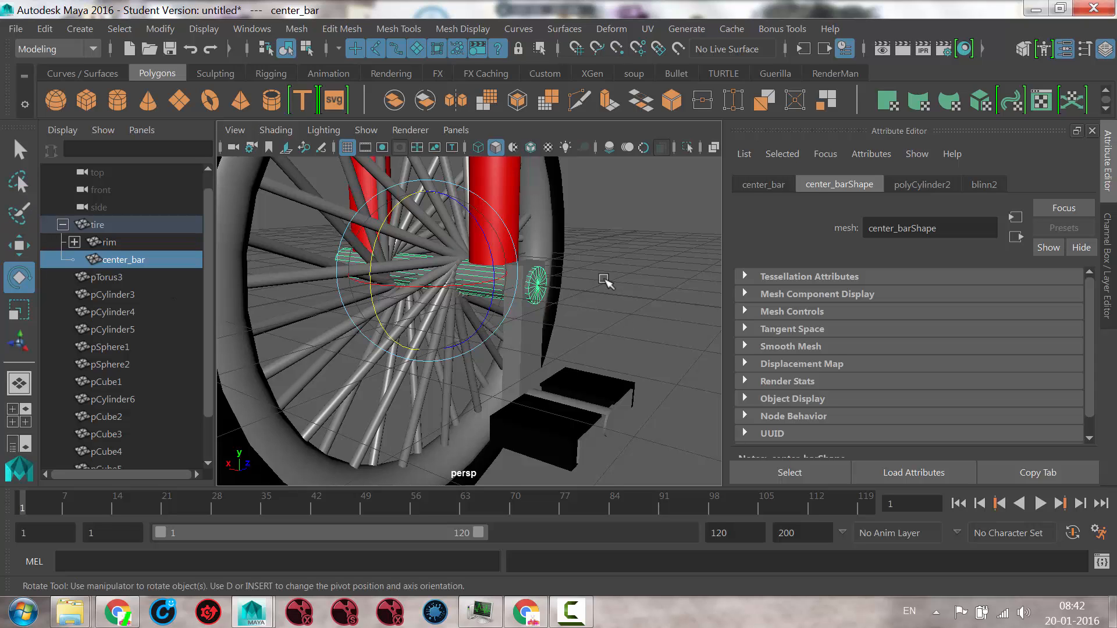
Examine the crank arm and the pedal attached beside the center bar
{"action": "left_click_drag", "start_coordinate": [599, 307], "coordinate": [576, 326], "text": "alt"}
{"action": "left_click_drag", "start_coordinate": [482, 323], "coordinate": [516, 307], "text": "alt"}
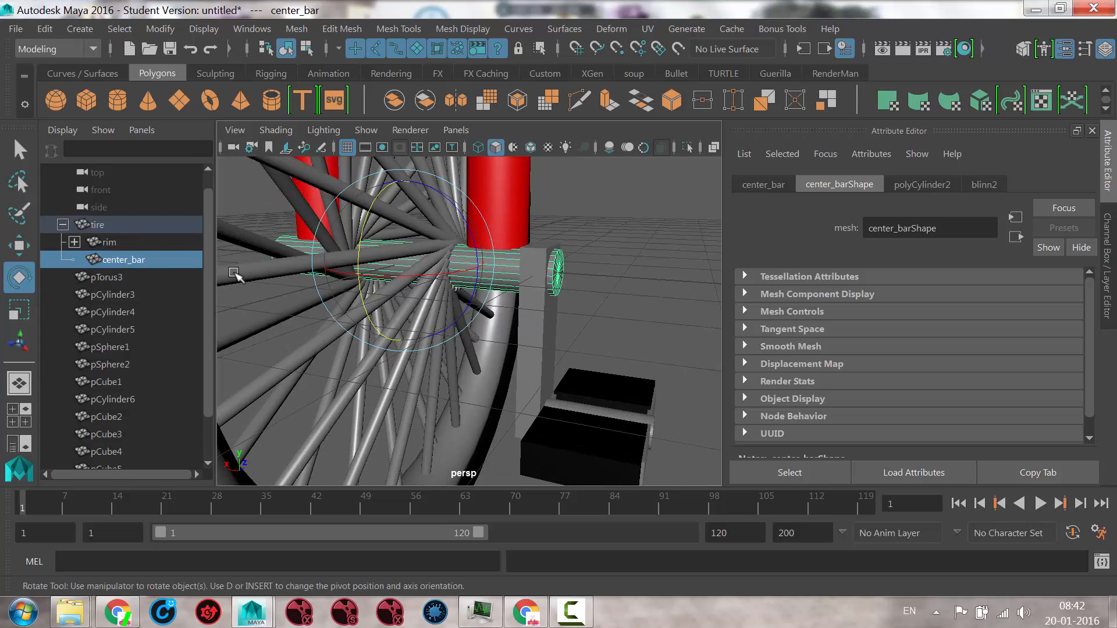
{"action": "left_click_drag", "start_coordinate": [609, 347], "coordinate": [590, 341], "text": "alt"}
{"action": "right_click_drag", "start_coordinate": [623, 386], "coordinate": [530, 411], "text": "alt"}
{"action": "middle_click_drag", "start_coordinate": [530, 411], "coordinate": [521, 425], "text": "alt"}
{"action": "left_click", "coordinate": [511, 387]}
{"action": "right_click_drag", "start_coordinate": [573, 414], "coordinate": [534, 407], "text": "alt"}
{"action": "right_click_drag", "start_coordinate": [563, 446], "coordinate": [615, 453], "text": "alt"}
{"action": "middle_click_drag", "start_coordinate": [599, 455], "coordinate": [592, 320], "text": "alt"}
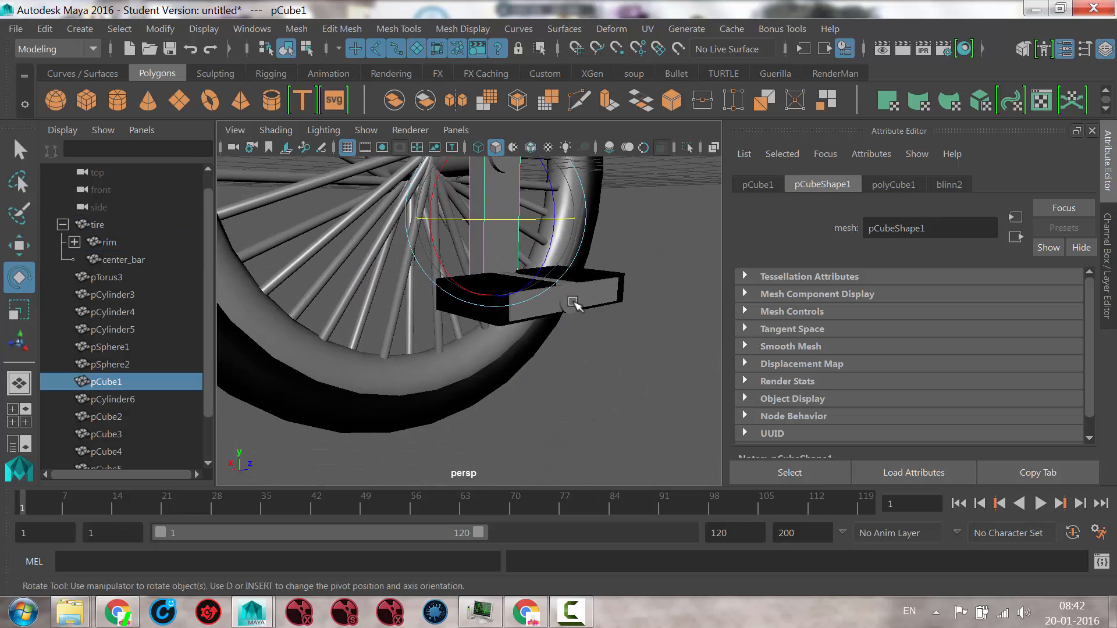
Parent the four pedal blocks pCube2, pCube3, pCube4 and pCube5 under the pedal's axle cylinder pCylinder6
{"action": "left_click_drag", "start_coordinate": [579, 315], "coordinate": [533, 374], "text": "alt"}
{"action": "left_click", "coordinate": [604, 294]}
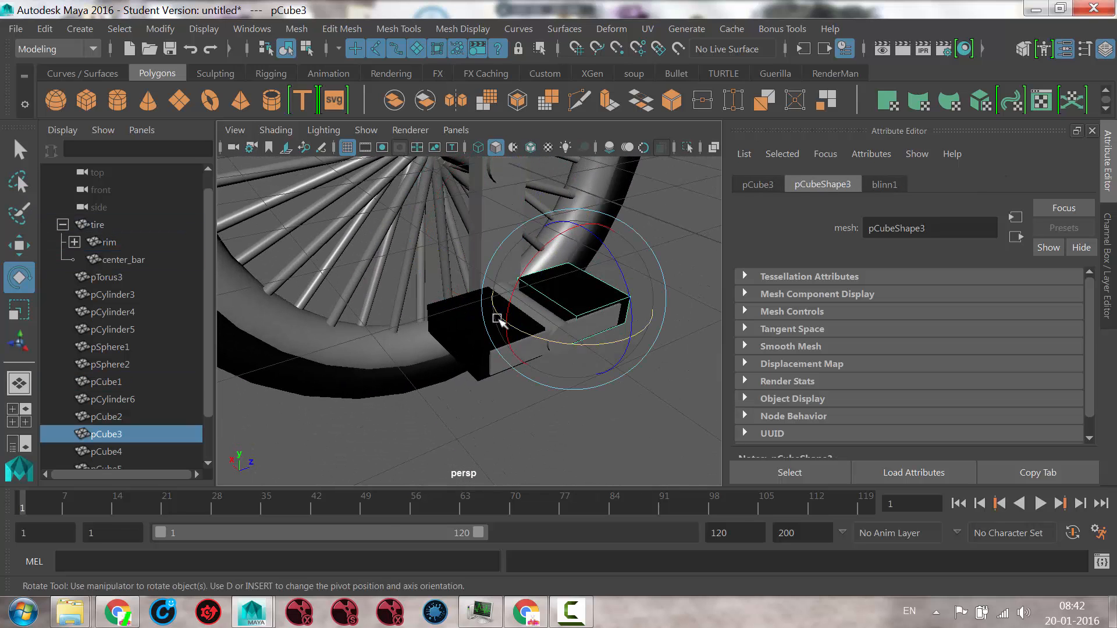
{"action": "key", "text": "q"}
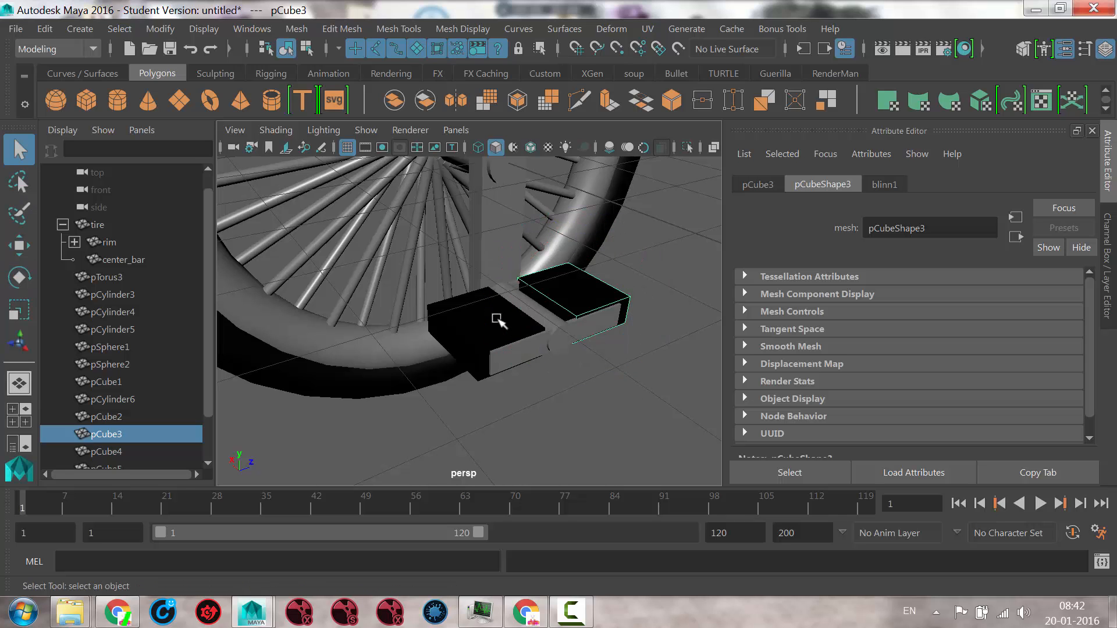
{"action": "left_click", "coordinate": [492, 324], "text": "shift"}
{"action": "left_click", "coordinate": [532, 351], "text": "shift"}
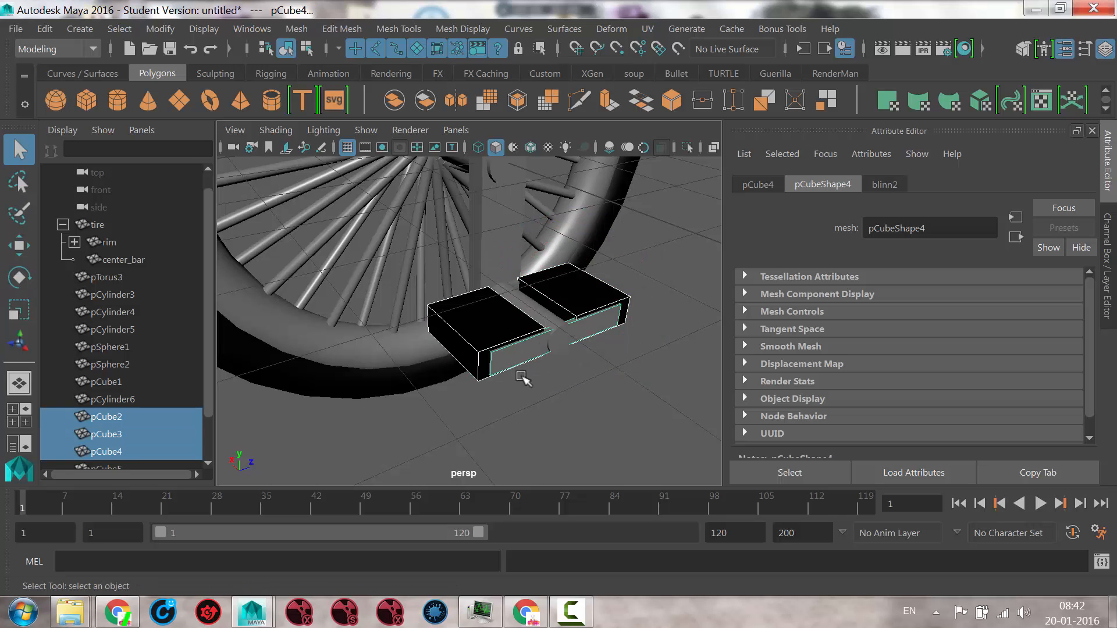
{"action": "left_click_drag", "start_coordinate": [524, 378], "coordinate": [588, 344], "text": "alt"}
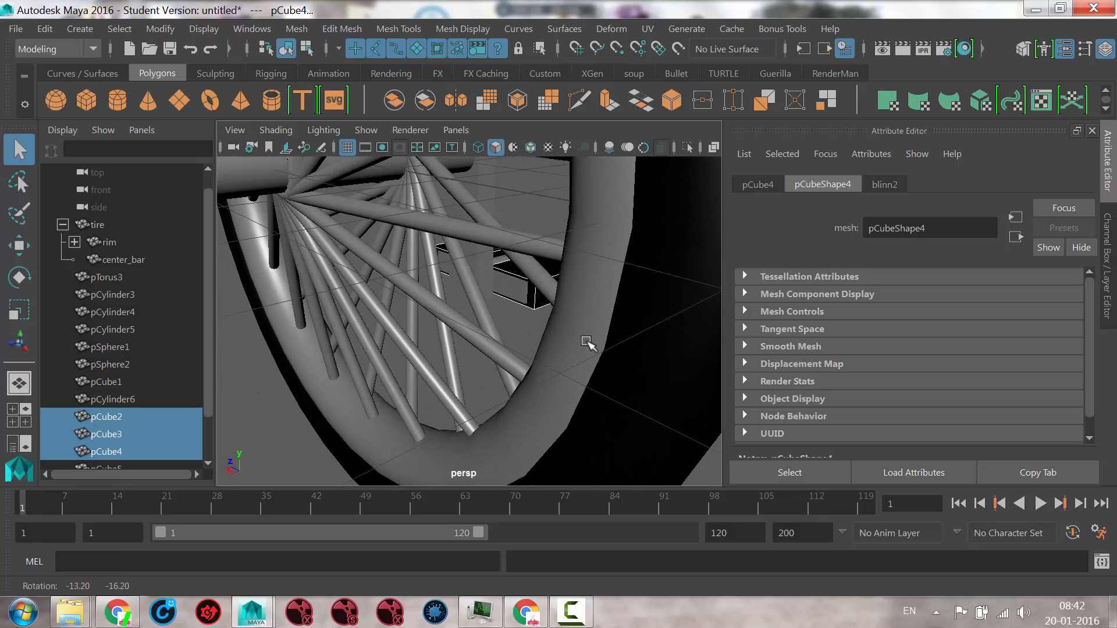
{"action": "left_click", "coordinate": [516, 296], "text": "shift"}
{"action": "left_click_drag", "start_coordinate": [516, 297], "coordinate": [506, 347], "text": "alt"}
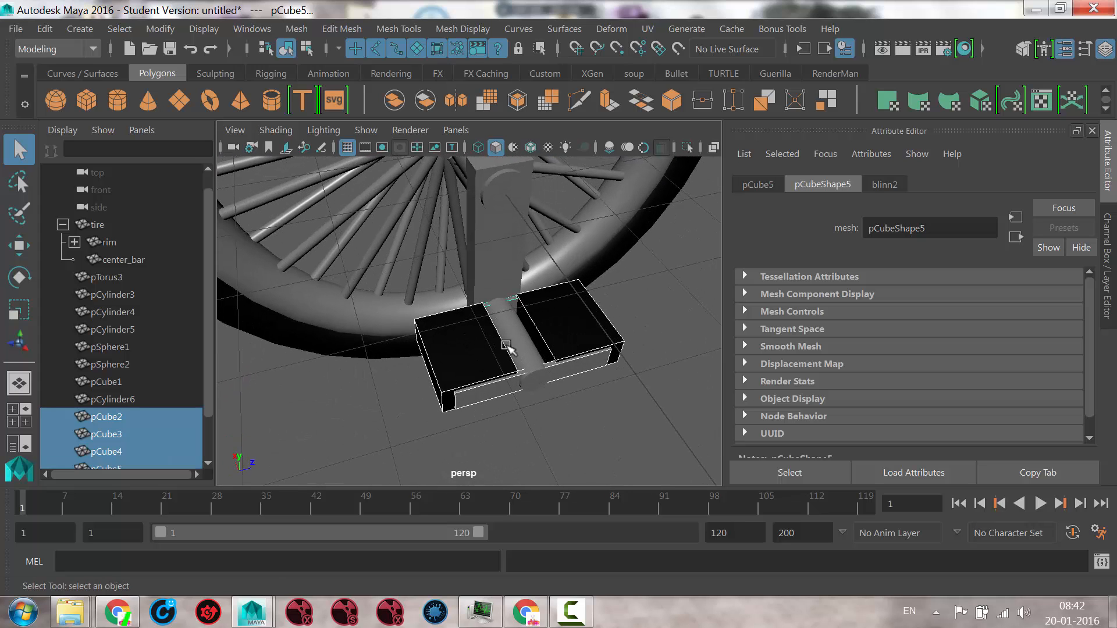
{"action": "left_click", "coordinate": [520, 346], "text": "shift"}
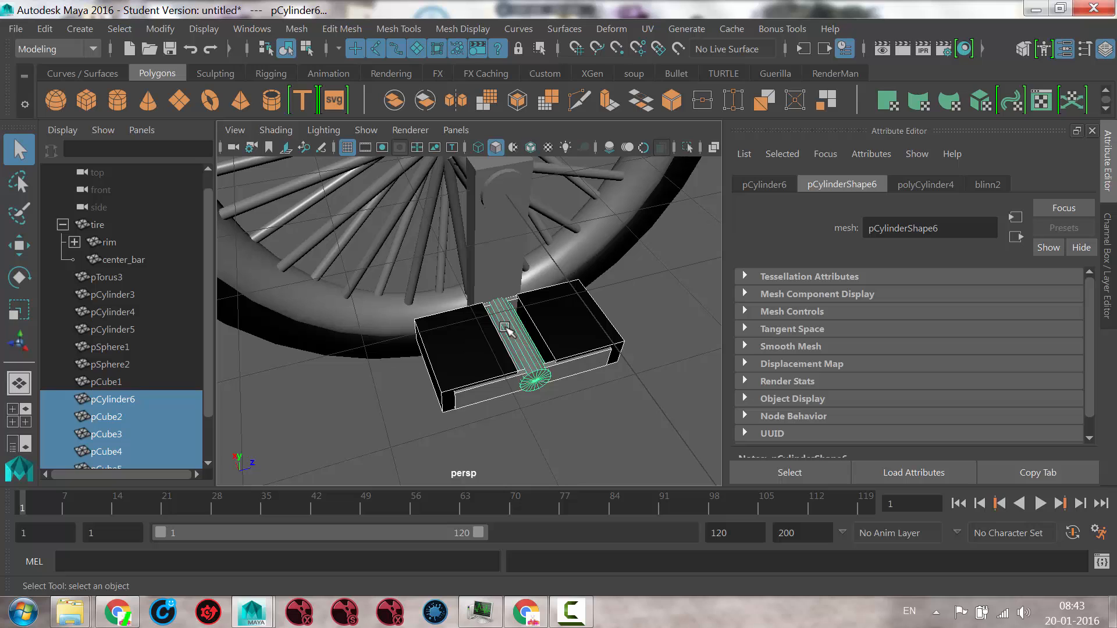
{"action": "left_click", "coordinate": [44, 28]}
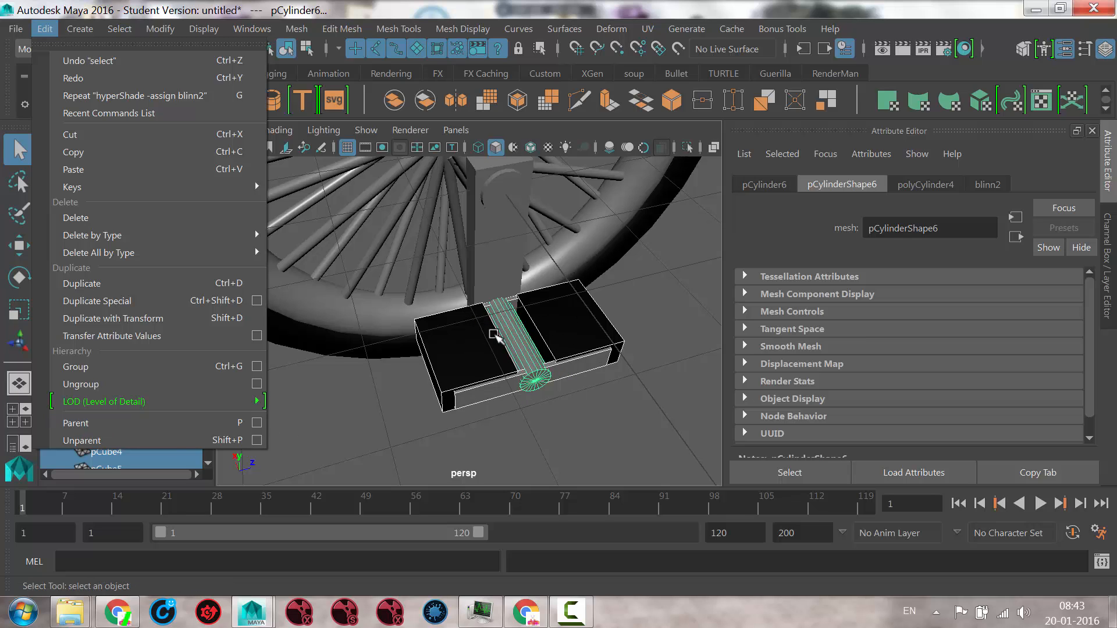
{"action": "left_click", "coordinate": [88, 423]}
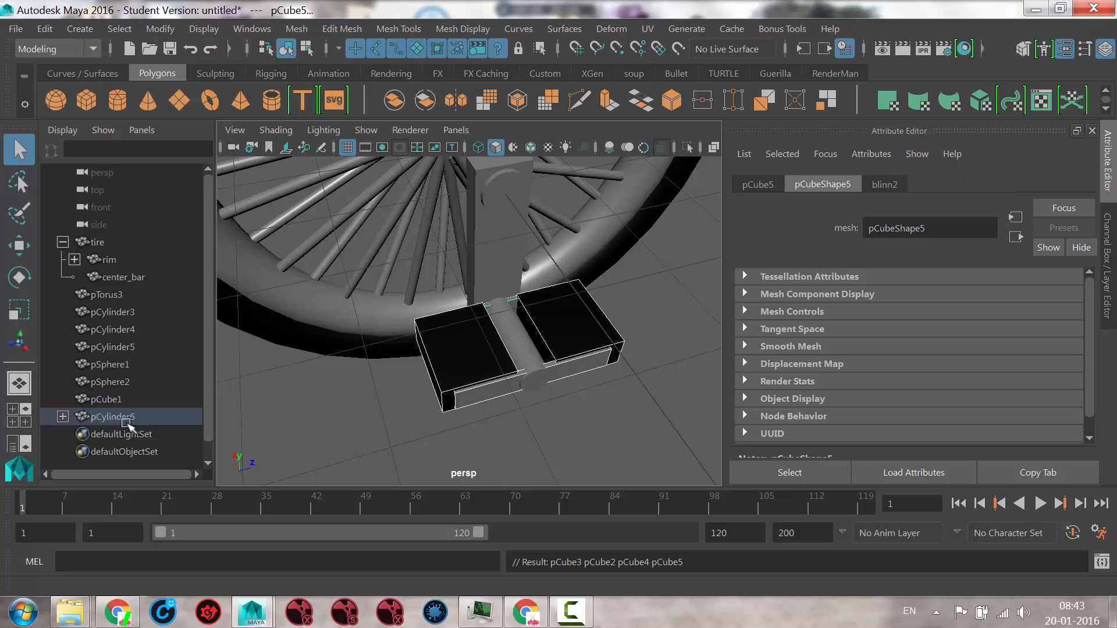
Check the pCylinder6 hierarchy by expanding it and selecting each of its child cubes and the parent
{"action": "left_click", "coordinate": [149, 418]}
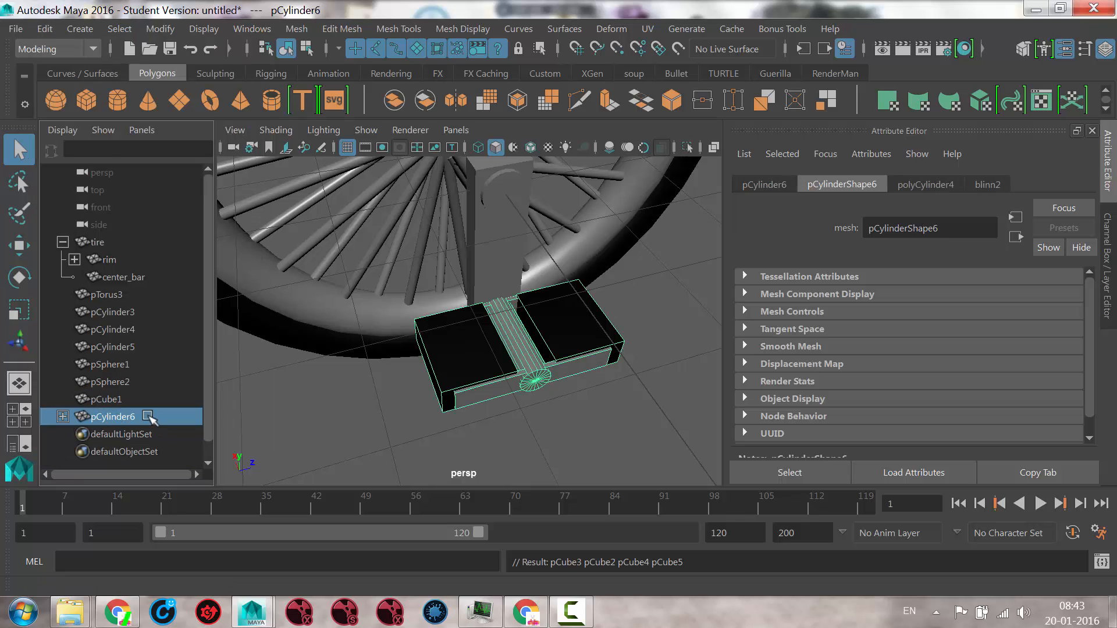
{"action": "left_click", "coordinate": [511, 327]}
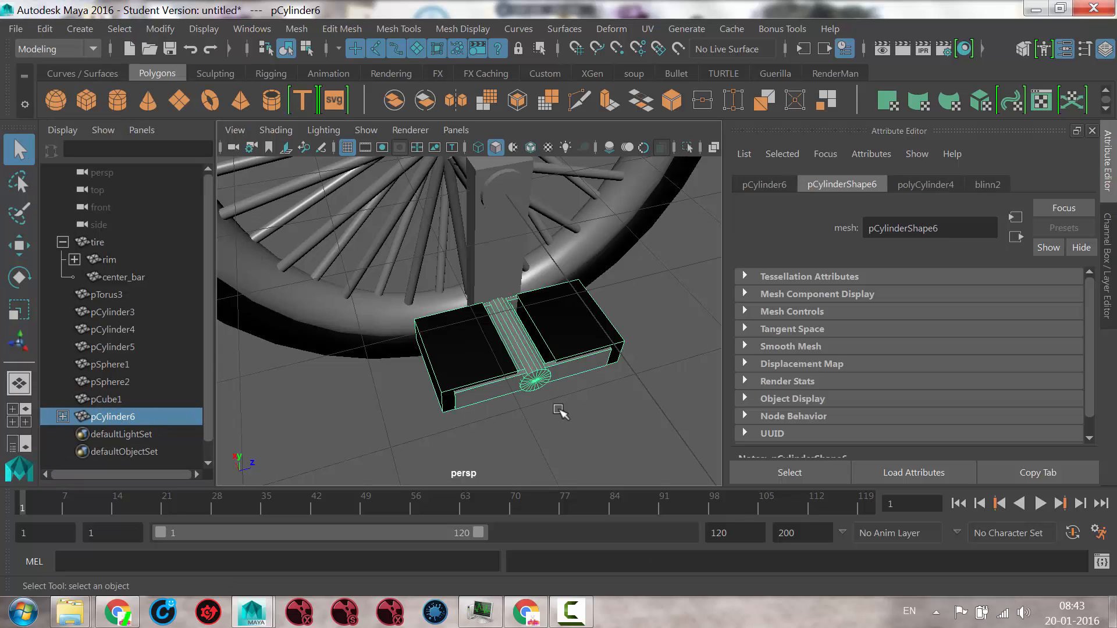
{"action": "left_click", "coordinate": [573, 414]}
{"action": "left_click", "coordinate": [533, 355]}
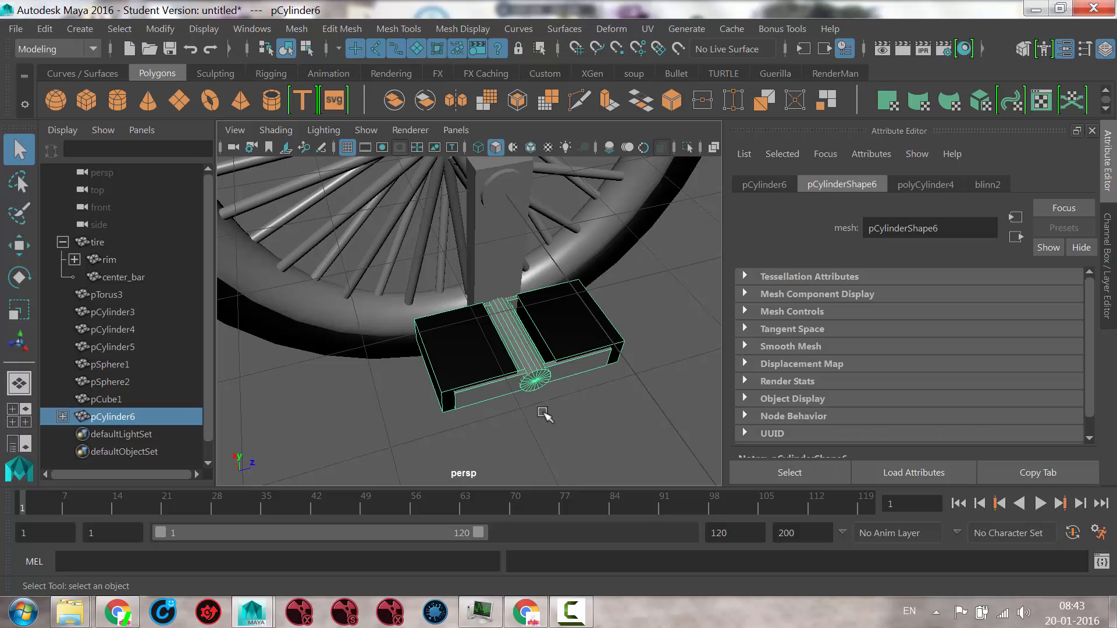
{"action": "left_click", "coordinate": [63, 416]}
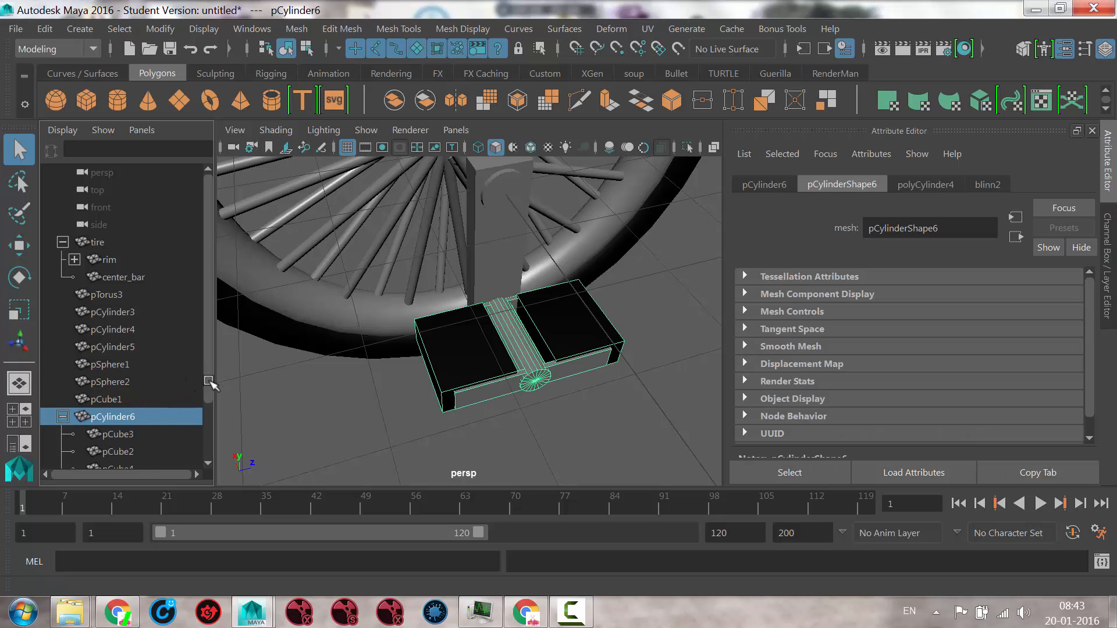
{"action": "scroll", "coordinate": [209, 384], "scroll_direction": "down", "scroll_amount": 2}
{"action": "left_click", "coordinate": [117, 364]}
{"action": "left_click", "coordinate": [116, 382]}
{"action": "left_click", "coordinate": [116, 399]}
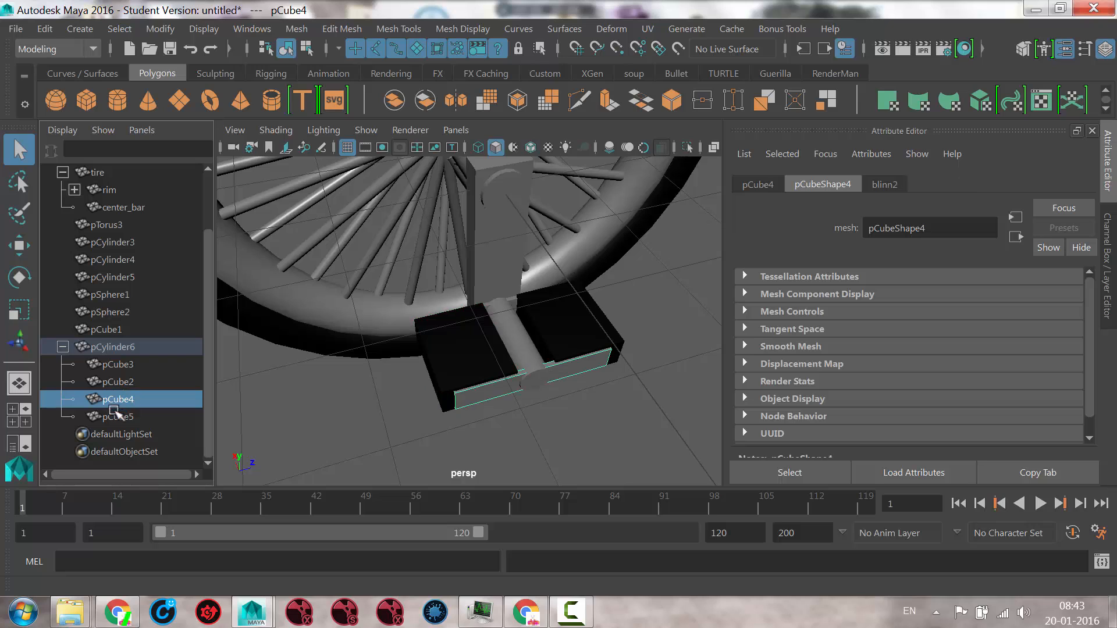
{"action": "left_click", "coordinate": [116, 417]}
{"action": "left_click", "coordinate": [113, 348]}
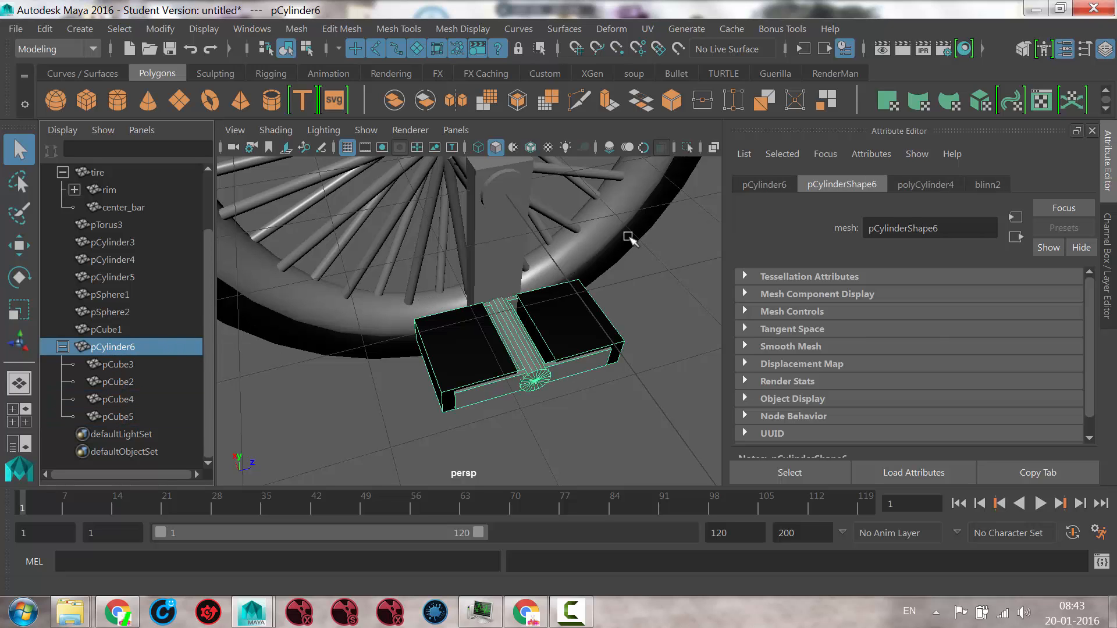
Parent pCylinder6 with its pedal blocks under the crank arm pCube1
{"action": "left_click", "coordinate": [500, 238]}
{"action": "left_click", "coordinate": [116, 346]}
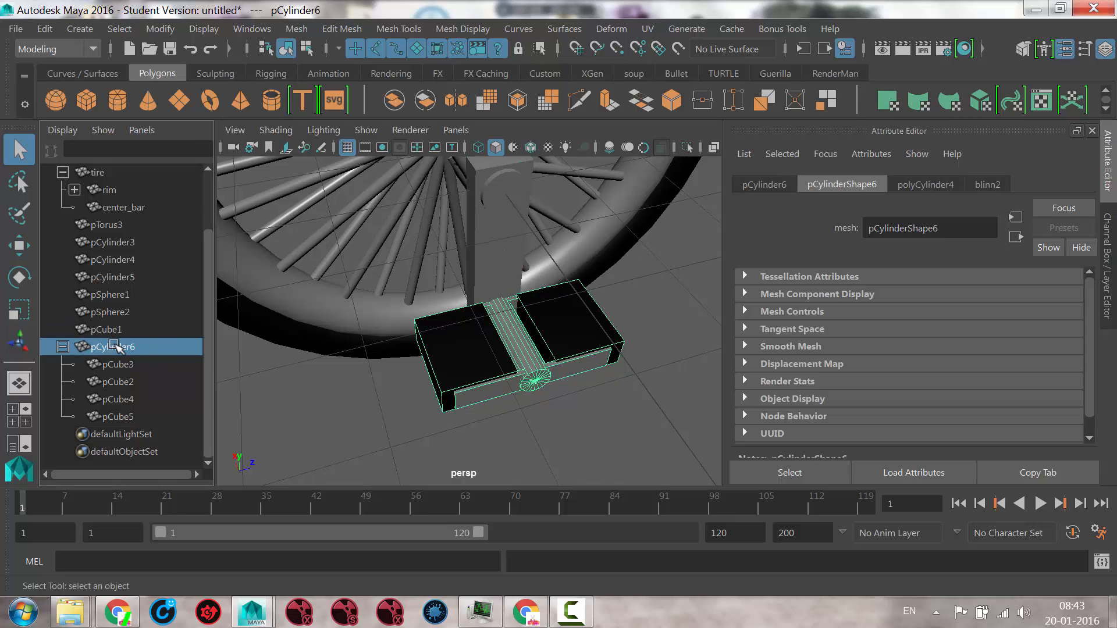
{"action": "middle_click_drag", "start_coordinate": [117, 346], "coordinate": [115, 332]}
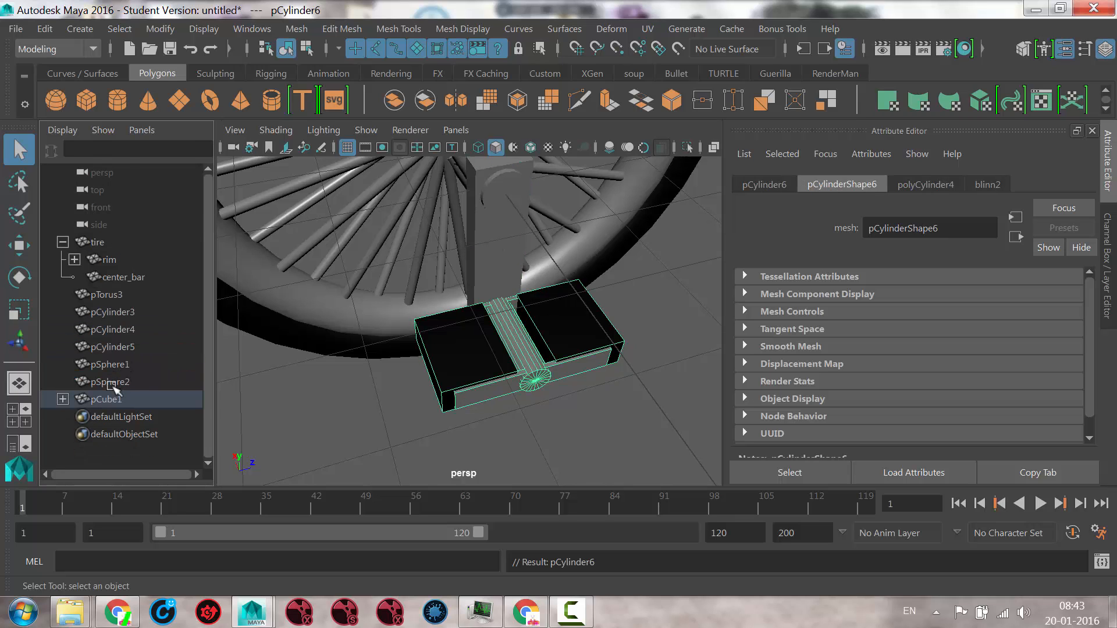
Rename the crank arm pCube1 as pedal
{"action": "left_click", "coordinate": [113, 399]}
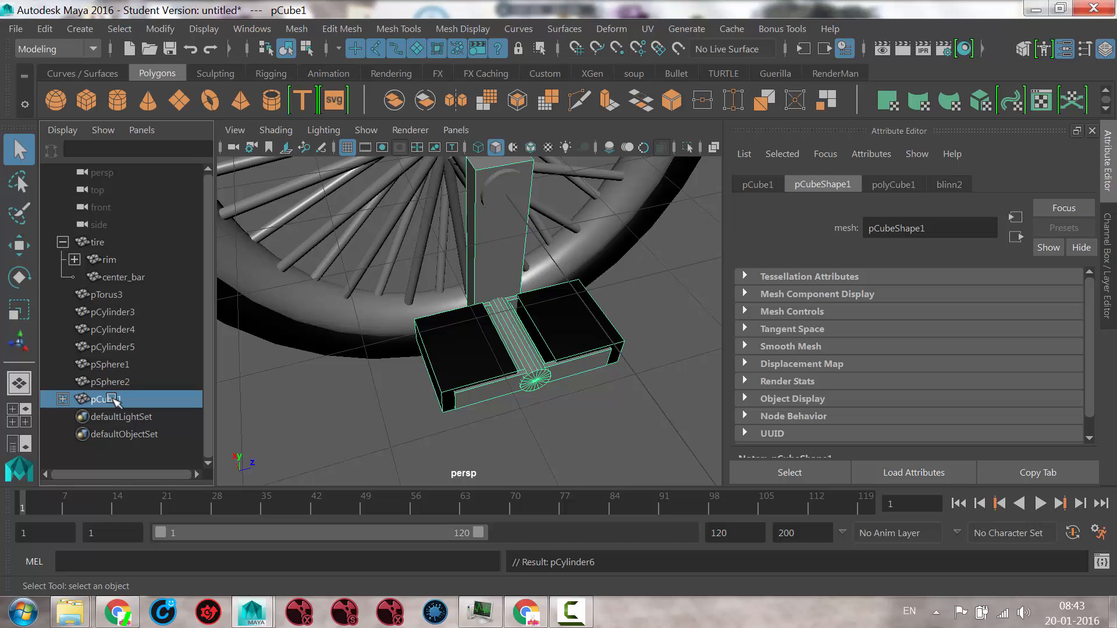
{"action": "double_click", "coordinate": [114, 399]}
{"action": "type", "text": "pe"}
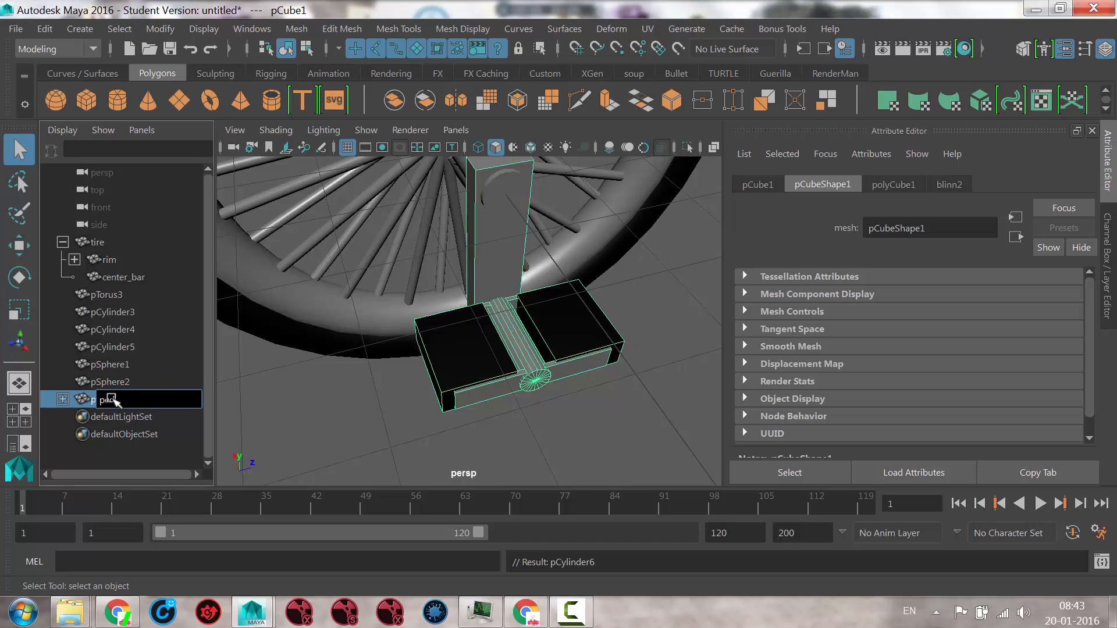
{"action": "type", "text": "dal"}
{"action": "key", "text": "Return"}
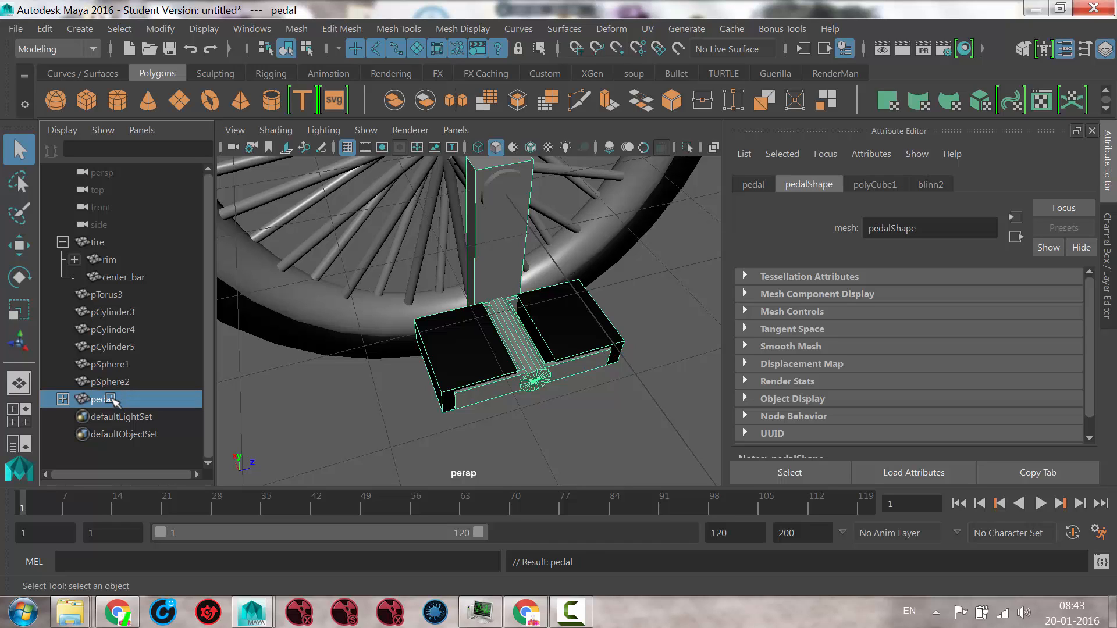
Duplicate the complete pedal hierarchy
{"action": "right_click_drag", "start_coordinate": [490, 414], "coordinate": [377, 398], "text": "alt"}
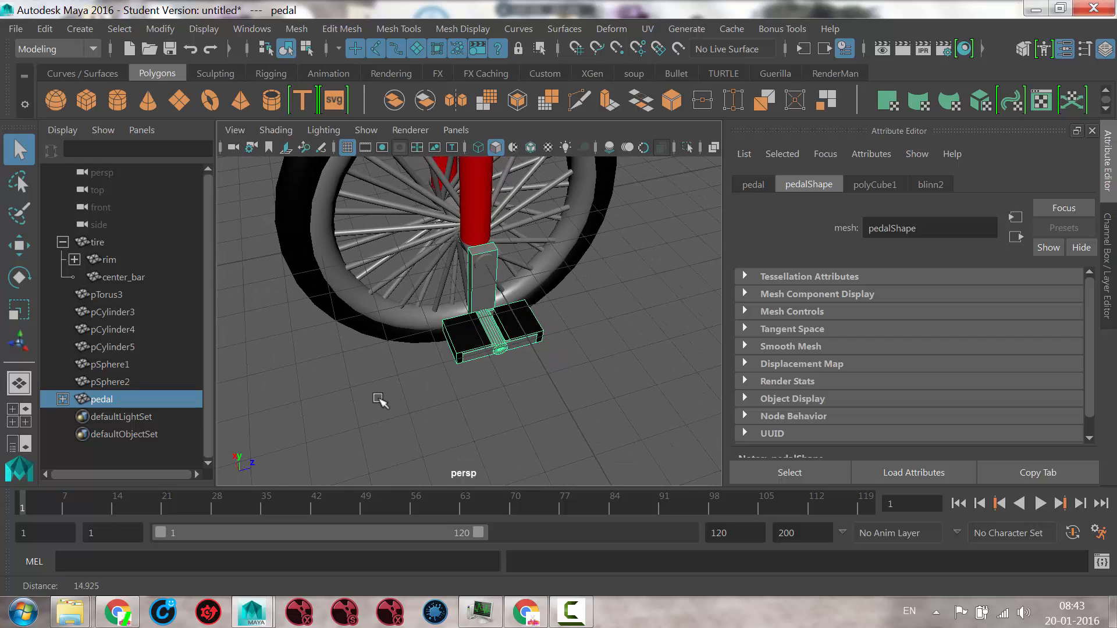
{"action": "left_click", "coordinate": [107, 397]}
{"action": "left_click_drag", "start_coordinate": [303, 394], "coordinate": [550, 353], "text": "alt"}
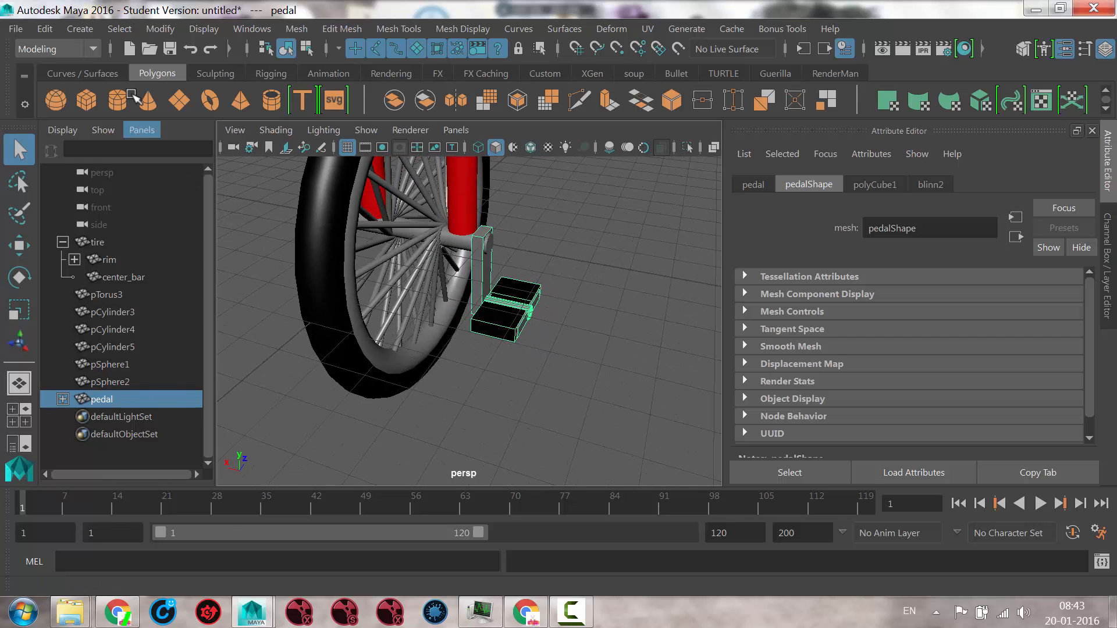
{"action": "left_click", "coordinate": [44, 29]}
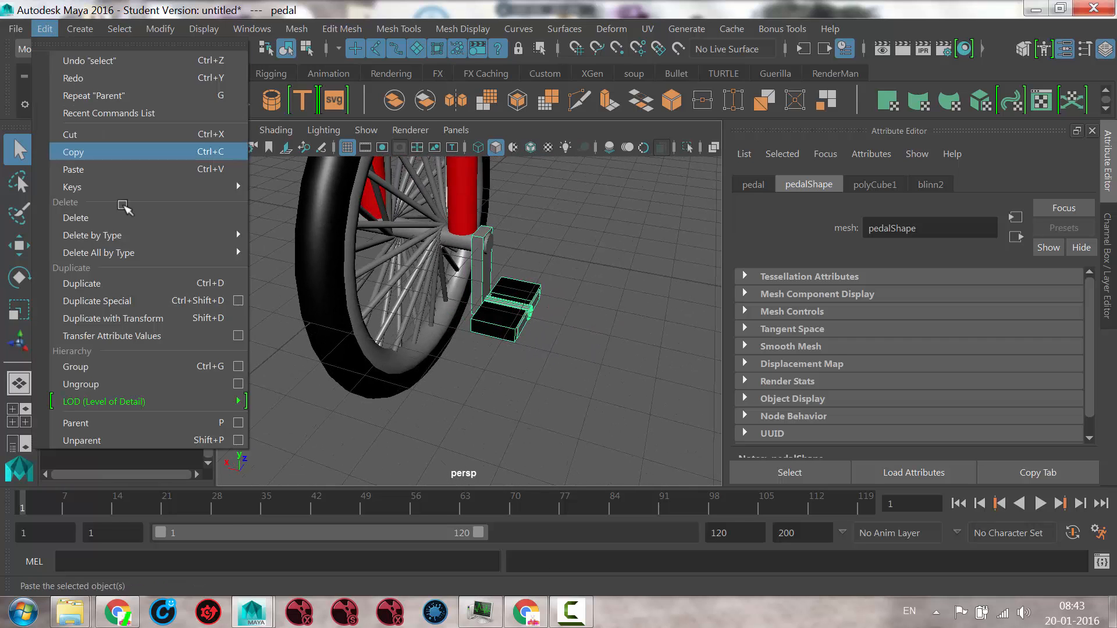
{"action": "left_click", "coordinate": [82, 284]}
Set the duplicated pedal's Translate X to 1.99 to place it on the opposite side of the wheel
{"action": "left_click_drag", "start_coordinate": [402, 349], "coordinate": [415, 340], "text": "alt"}
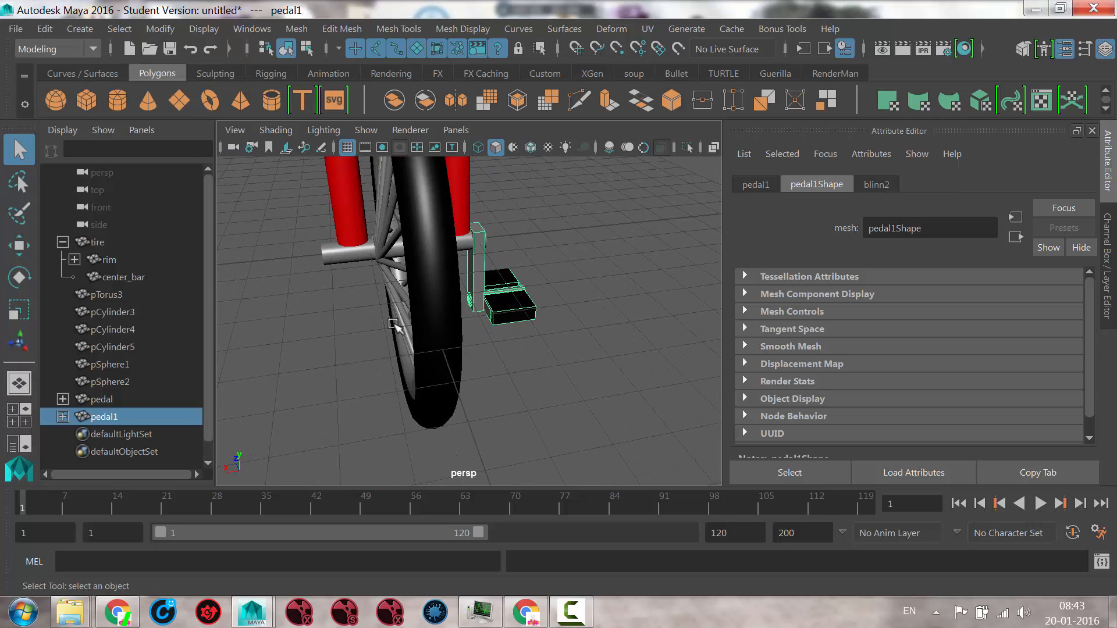
{"action": "left_click_drag", "start_coordinate": [627, 318], "coordinate": [599, 317], "text": "alt"}
{"action": "left_click", "coordinate": [755, 184]}
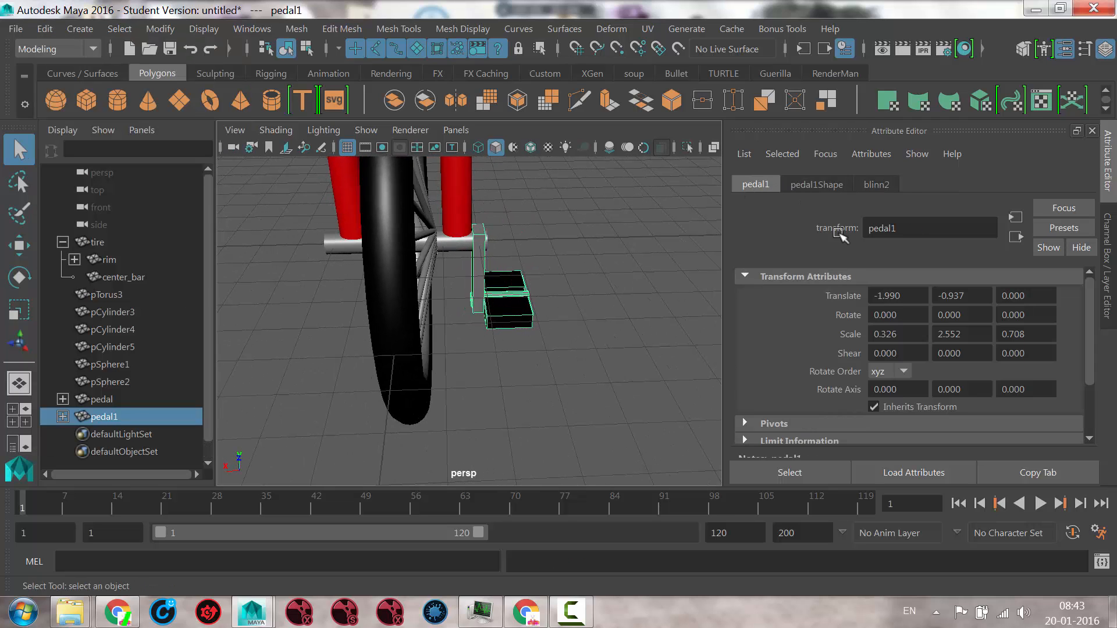
{"action": "left_click", "coordinate": [1108, 244]}
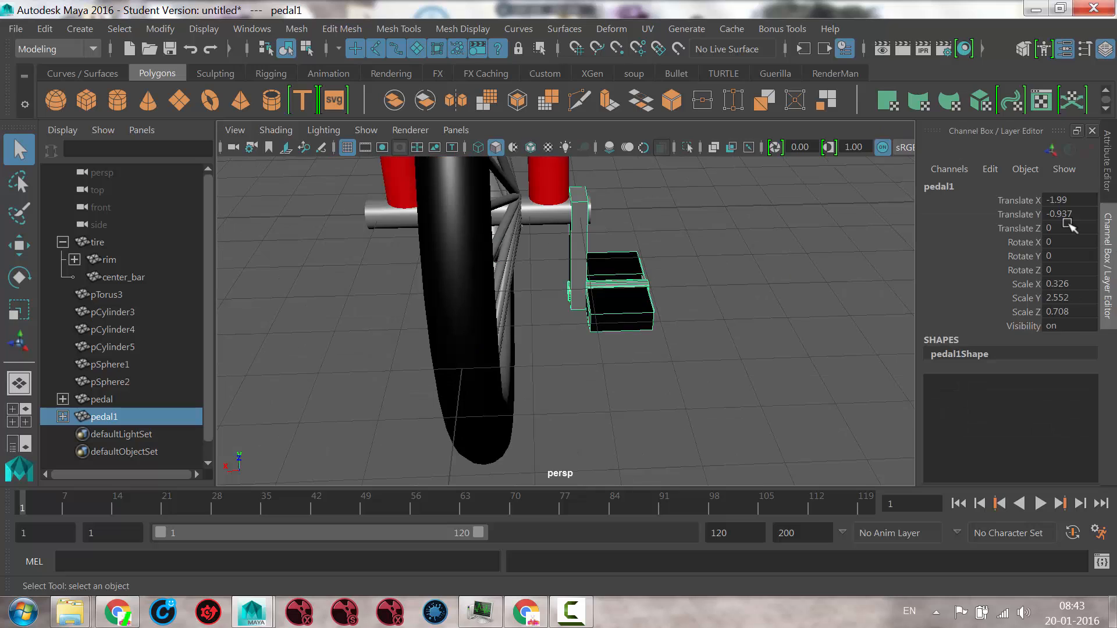
{"action": "double_click", "coordinate": [1054, 201]}
{"action": "key", "text": "Return"}
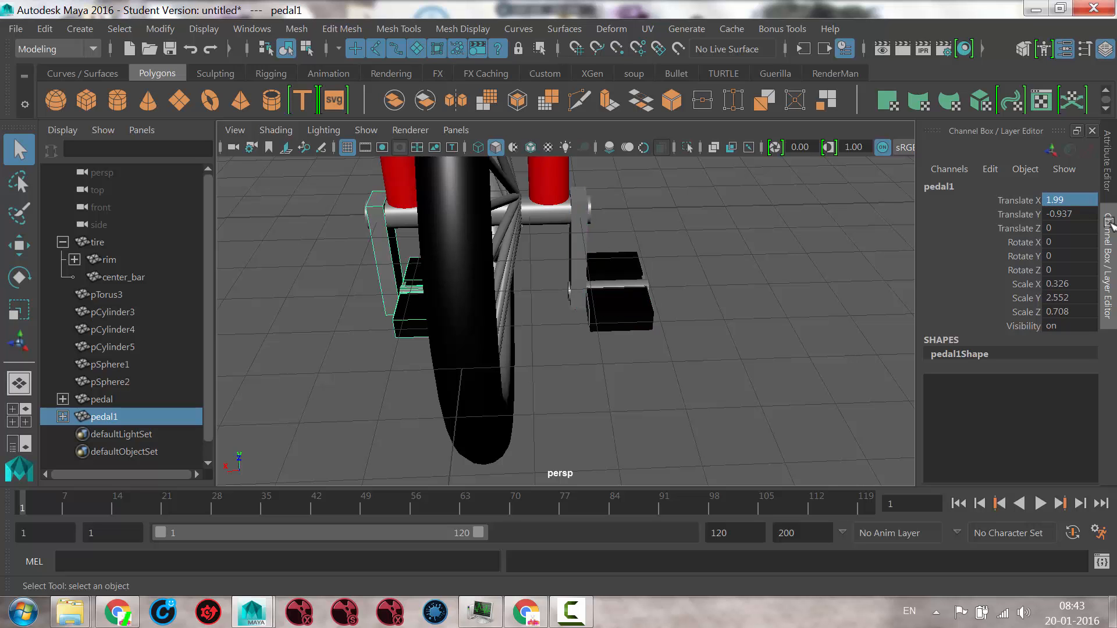
Set the duplicated pedal's Rotate Y to 180 so its pedal blocks face outward from the wheel
{"action": "left_click_drag", "start_coordinate": [337, 387], "coordinate": [367, 364], "text": "alt"}
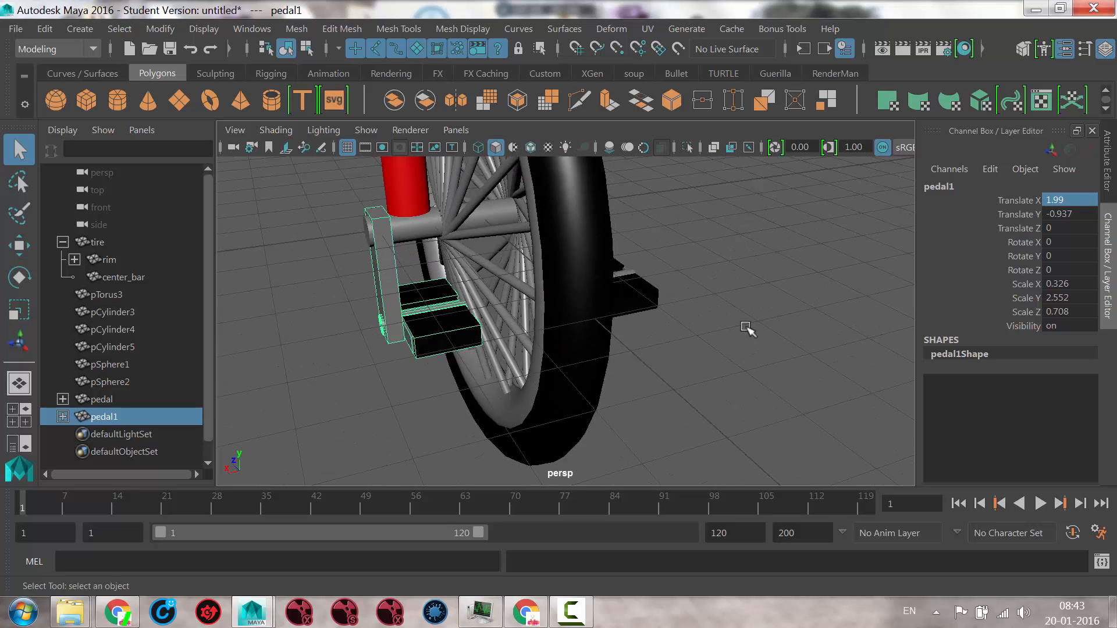
{"action": "left_click", "coordinate": [1069, 257]}
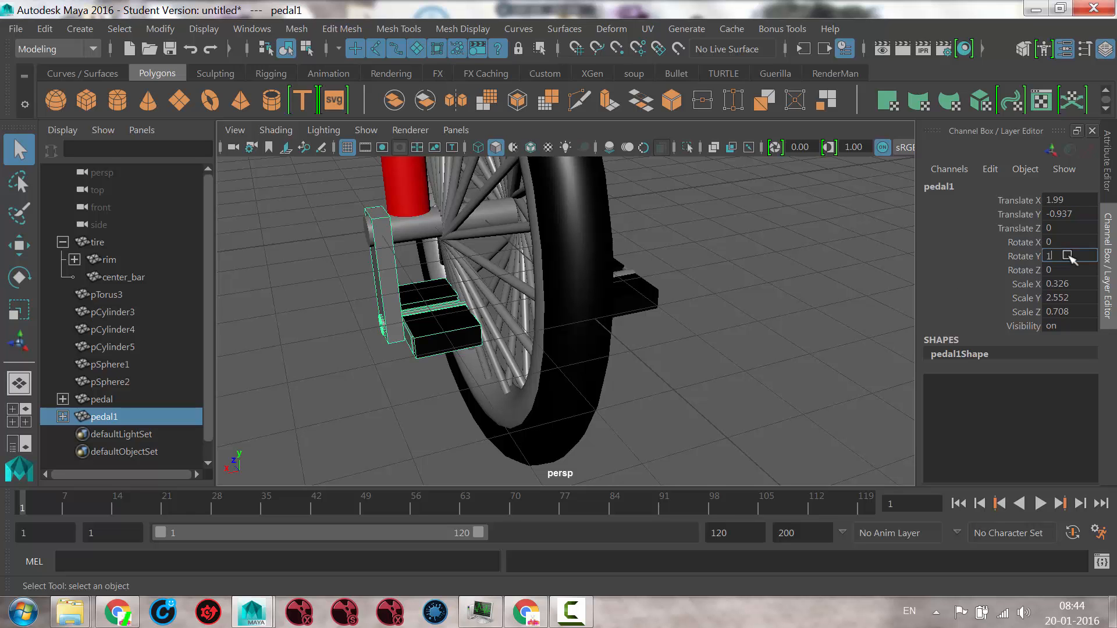
{"action": "type", "text": "180"}
{"action": "key", "text": "Return"}
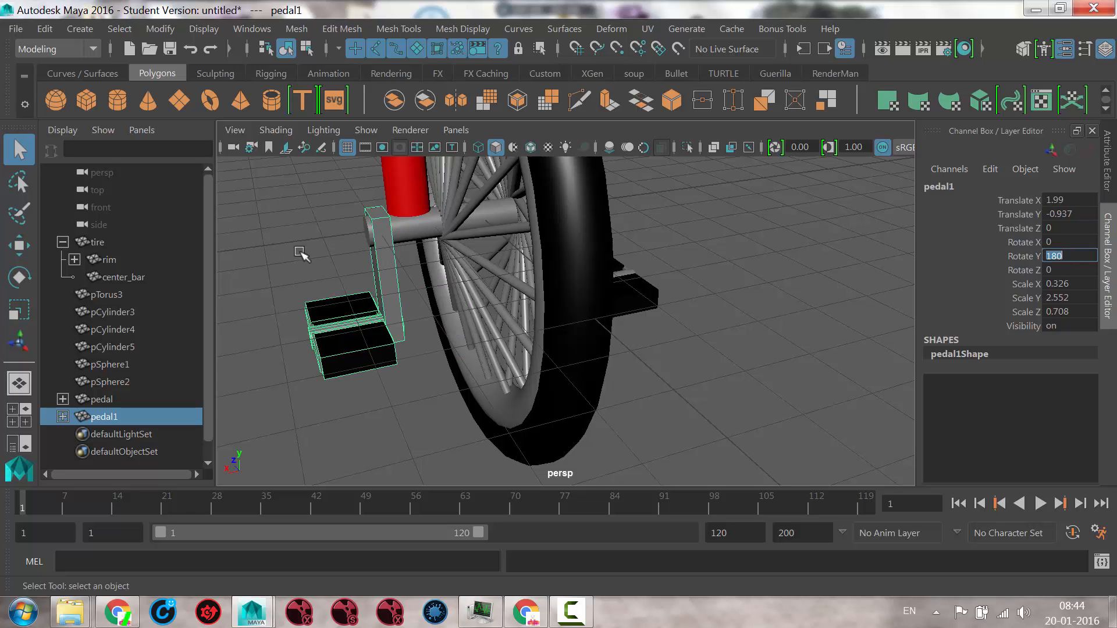
Rotate pedal1 to -180 degrees about X so that its crank arm points upward
{"action": "left_click_drag", "start_coordinate": [301, 254], "coordinate": [364, 267], "text": "alt"}
{"action": "left_click_drag", "start_coordinate": [563, 410], "coordinate": [511, 411], "text": "alt"}
{"action": "key", "text": "e"}
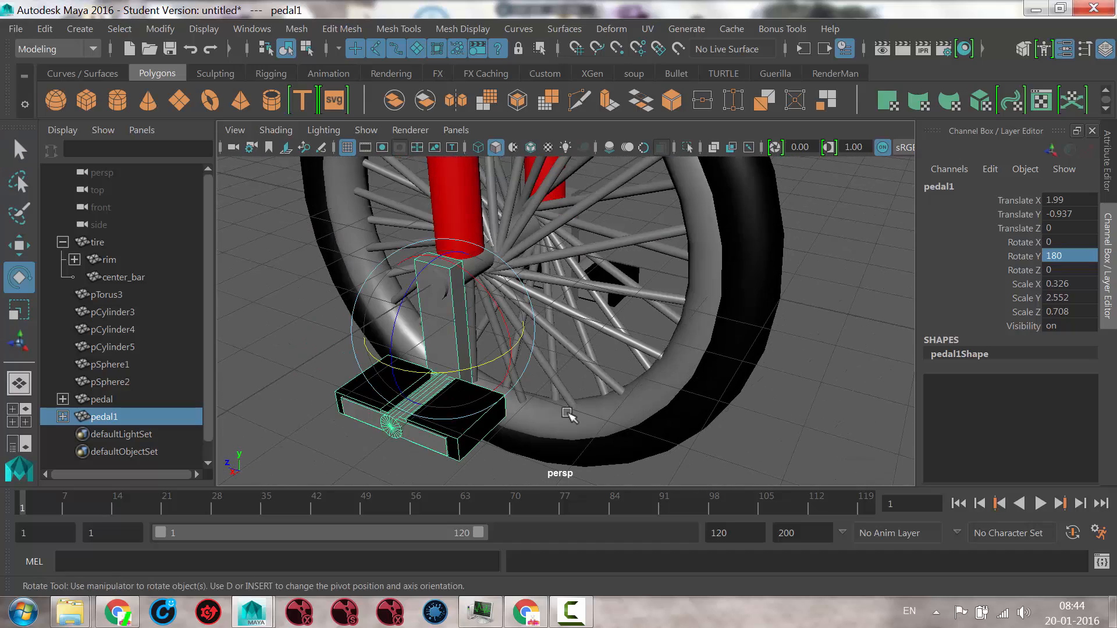
{"action": "left_click_drag", "start_coordinate": [501, 316], "coordinate": [407, 251]}
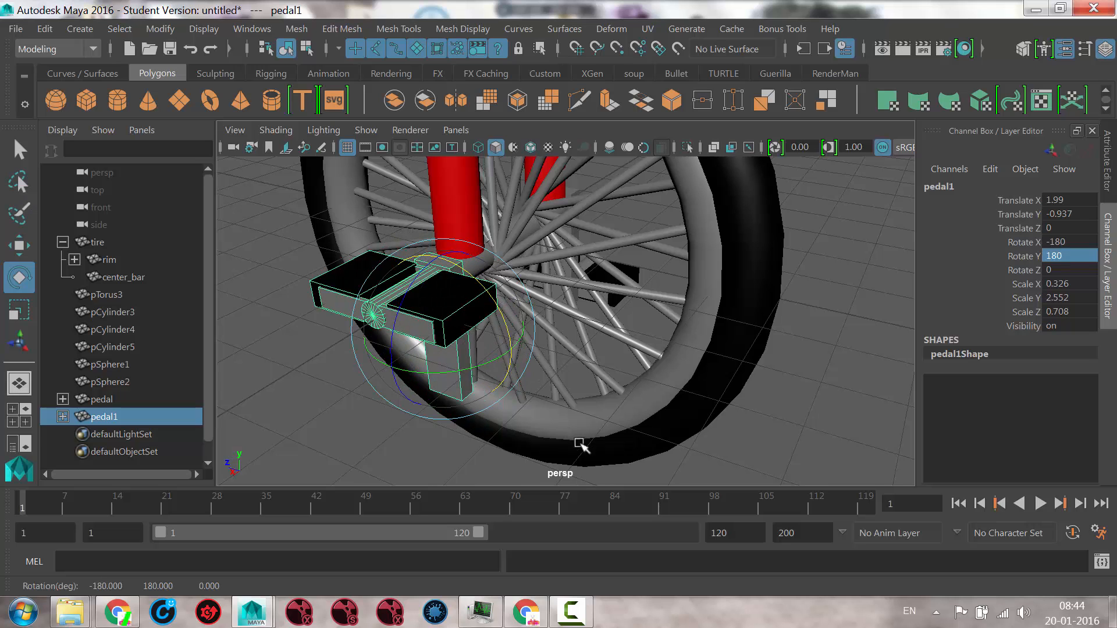
Move pedal1 up to a Translate Y of about 0.953 so its crank arm meets the center bar
{"action": "left_click_drag", "start_coordinate": [579, 445], "coordinate": [498, 419], "text": "alt"}
{"action": "key", "text": "w"}
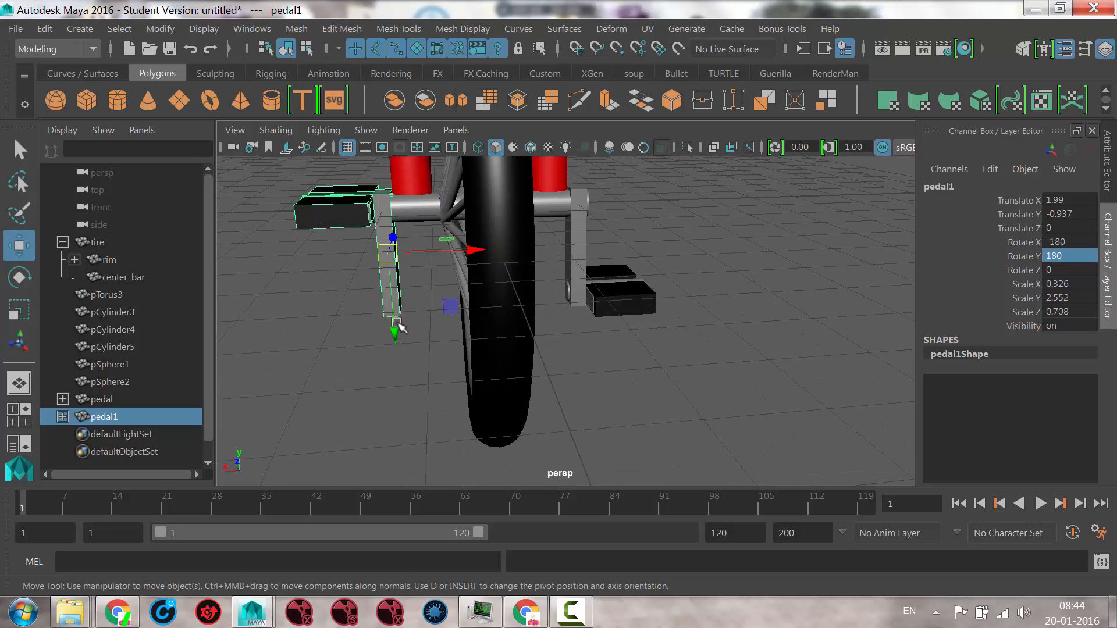
{"action": "left_click_drag", "start_coordinate": [398, 323], "coordinate": [430, 305]}
{"action": "scroll", "coordinate": [500, 271], "scroll_direction": "down", "scroll_amount": 1}
Parent both pedal and pedal1 under center_bar in the tire hierarchy
{"action": "left_click", "coordinate": [102, 399]}
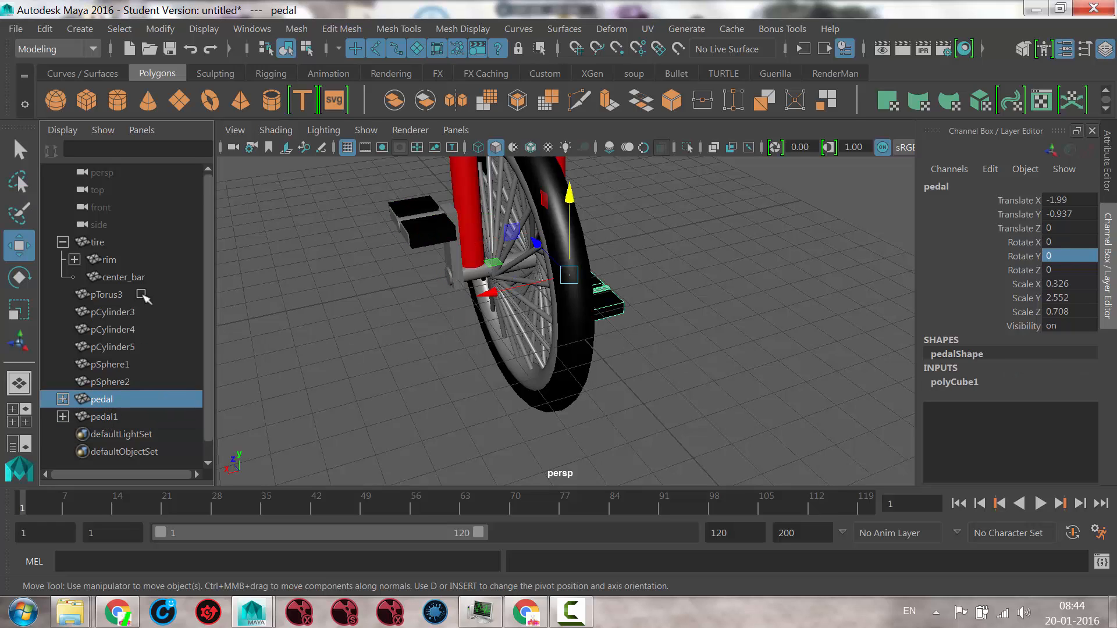
{"action": "left_click", "coordinate": [106, 416], "text": "ctrl"}
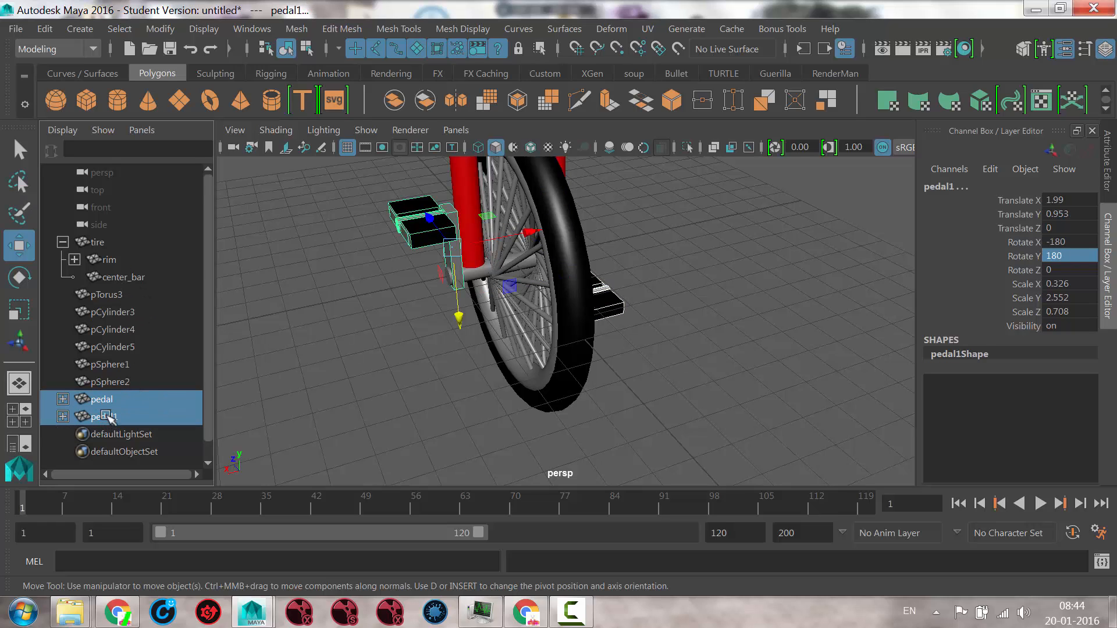
{"action": "middle_click_drag", "start_coordinate": [106, 400], "coordinate": [129, 280]}
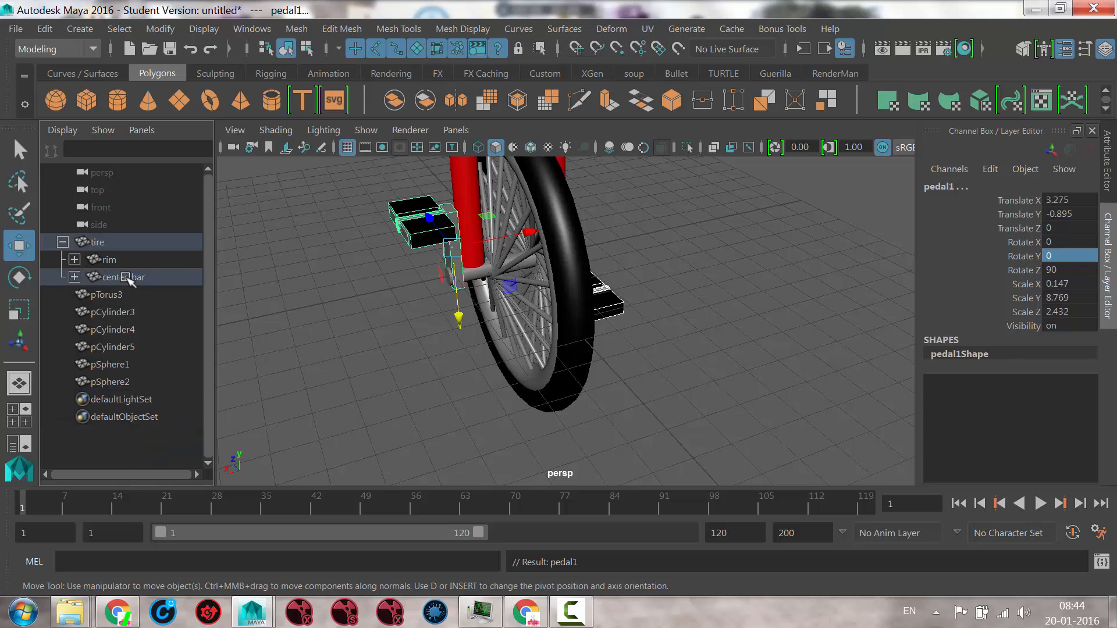
Test-rotate the complete tire hierarchy with the Rotate tool and undo the rotation
{"action": "left_click", "coordinate": [119, 243]}
{"action": "left_click_drag", "start_coordinate": [677, 328], "coordinate": [617, 390], "text": "alt"}
{"action": "key", "text": "e"}
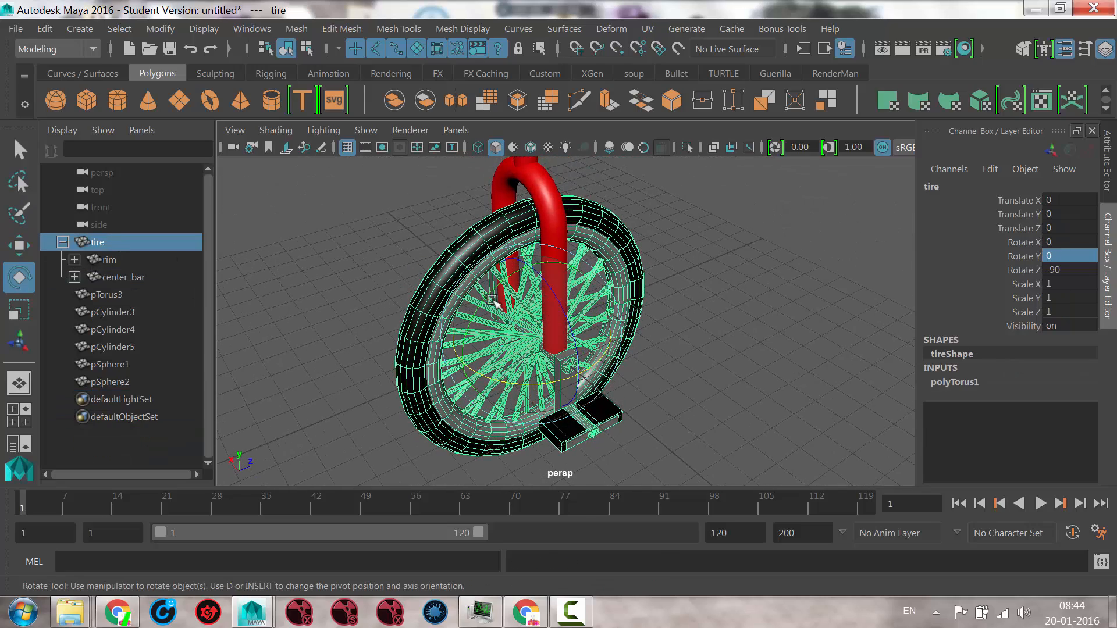
{"action": "left_click_drag", "start_coordinate": [492, 298], "coordinate": [541, 314]}
{"action": "key", "text": "ctrl+z"}
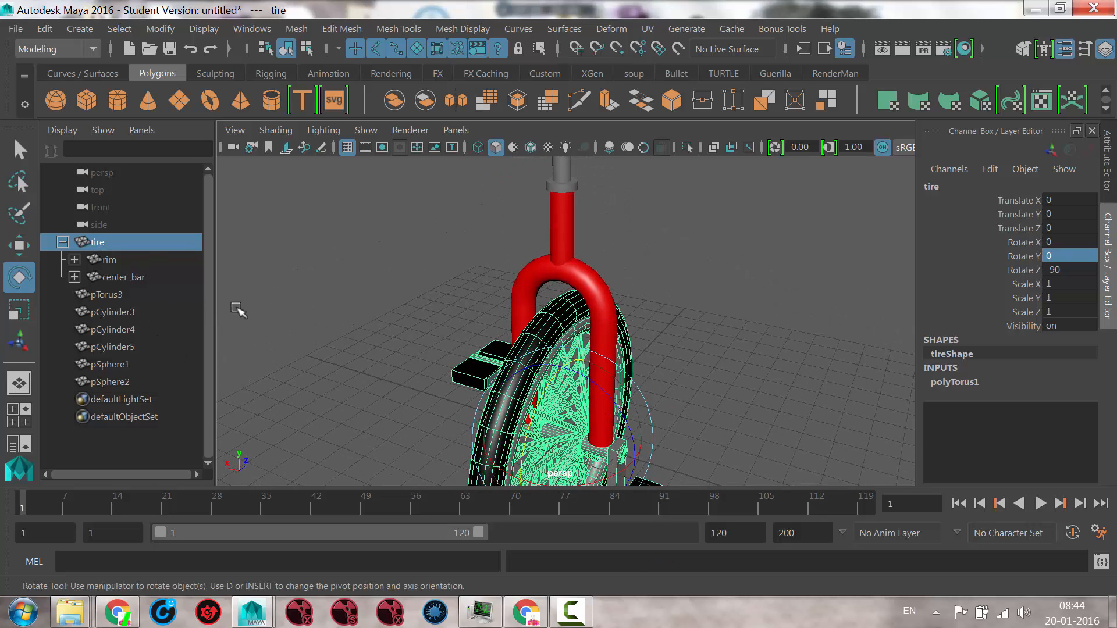
Lengthen the legs of the red fork pTorus3 down to the center bar by adjusting its polyExtrudeFace1 extrusion
{"action": "left_click", "coordinate": [564, 272]}
{"action": "left_click_drag", "start_coordinate": [565, 272], "coordinate": [736, 267], "text": "alt"}
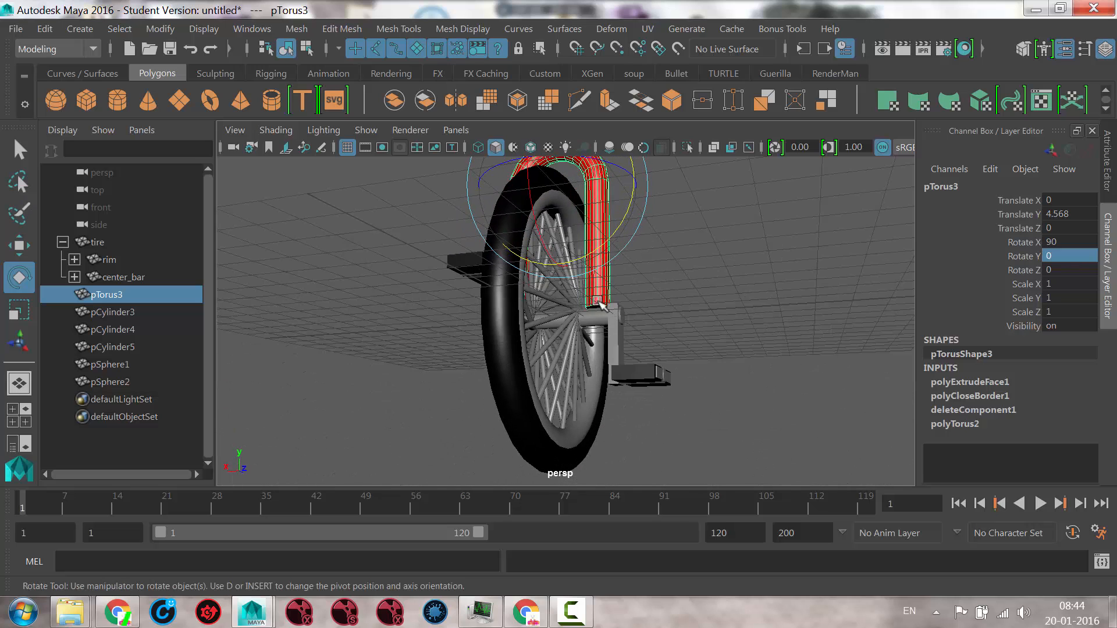
{"action": "left_click", "coordinate": [990, 384]}
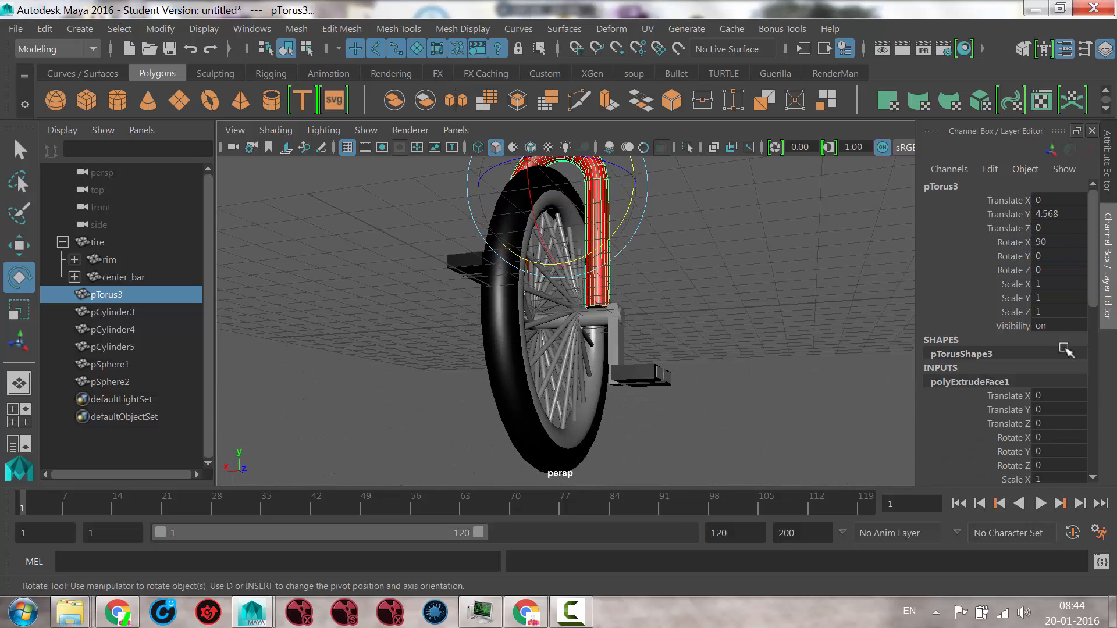
{"action": "left_click", "coordinate": [20, 344]}
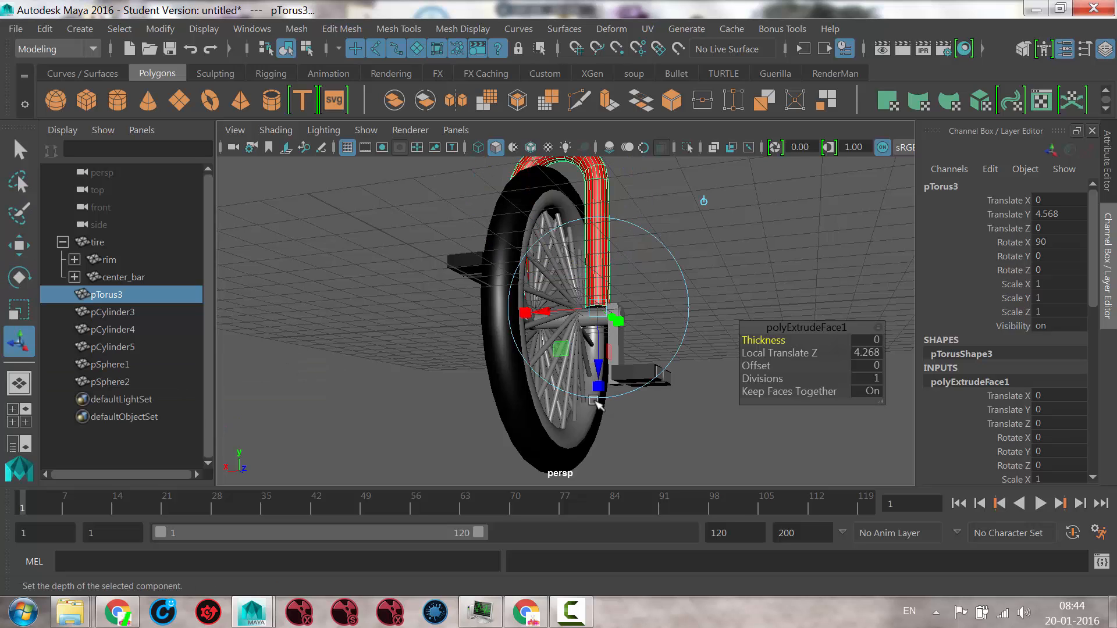
{"action": "left_click_drag", "start_coordinate": [603, 374], "coordinate": [585, 390]}
{"action": "mouse_move", "coordinate": [585, 389]}
{"action": "left_mouse_down", "text": "alt"}
{"action": "mouse_move", "coordinate": [668, 413]}
{"action": "mouse_move", "coordinate": [585, 410]}
{"action": "left_mouse_up", "text": "alt"}
{"action": "left_click", "coordinate": [370, 246]}
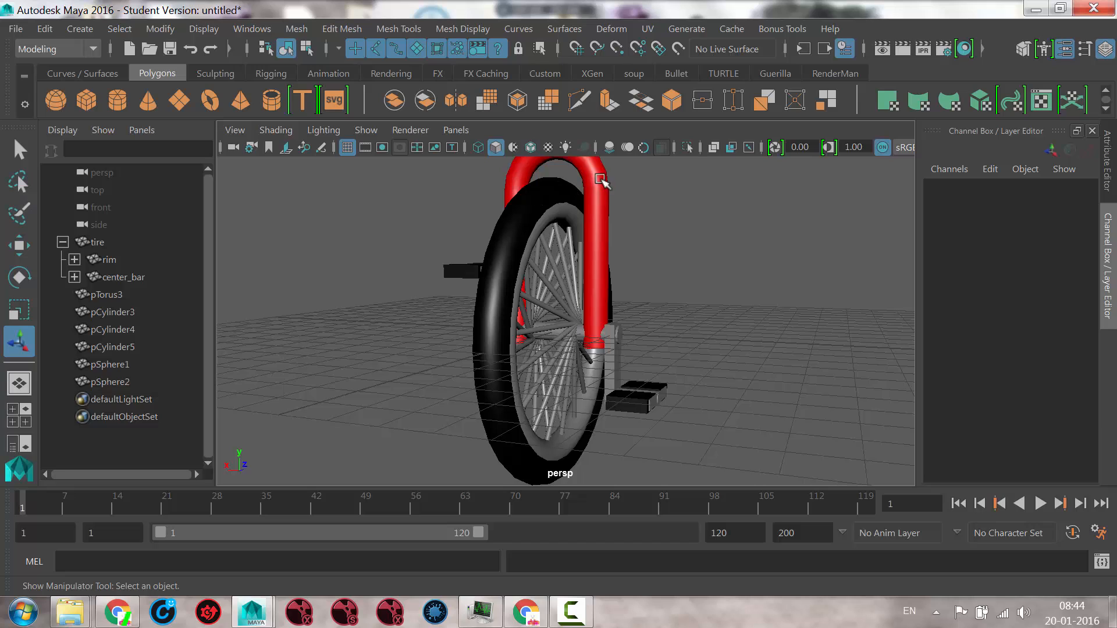
Rename pTorus3 as fork and parent the tire hierarchy under it
{"action": "left_click", "coordinate": [599, 179]}
{"action": "double_click", "coordinate": [124, 296]}
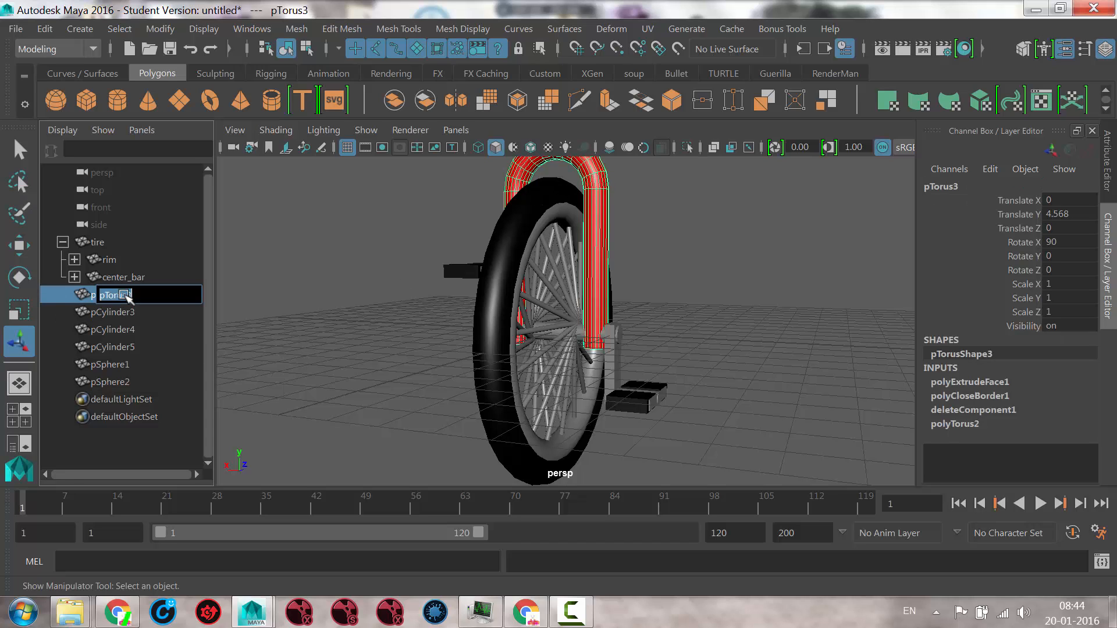
{"action": "type", "text": "fork"}
{"action": "key", "text": "Return"}
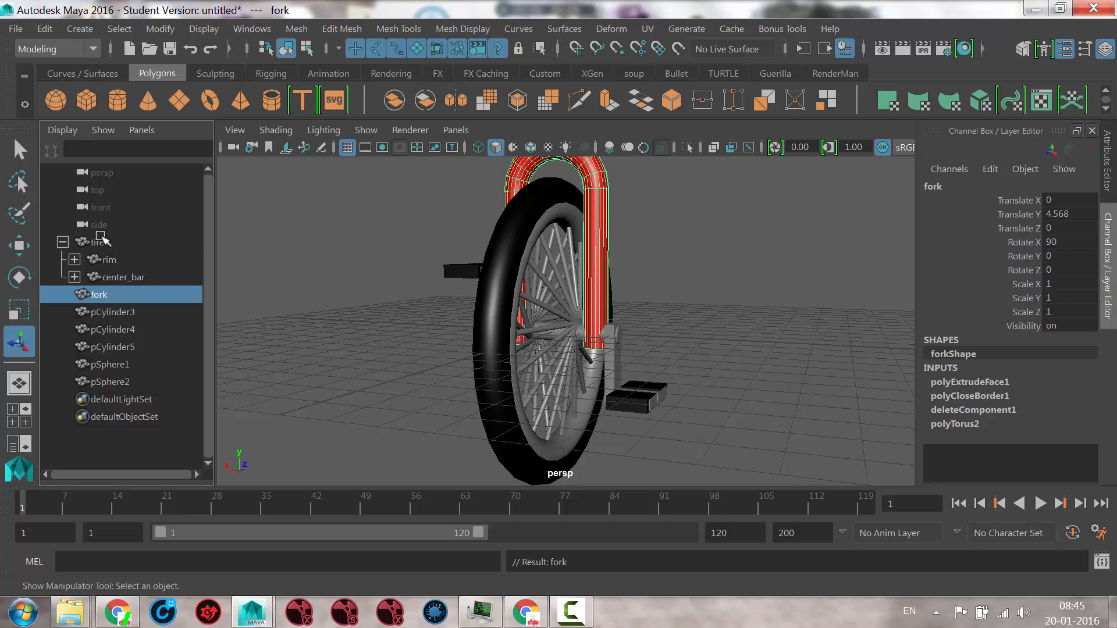
{"action": "left_click", "coordinate": [99, 242]}
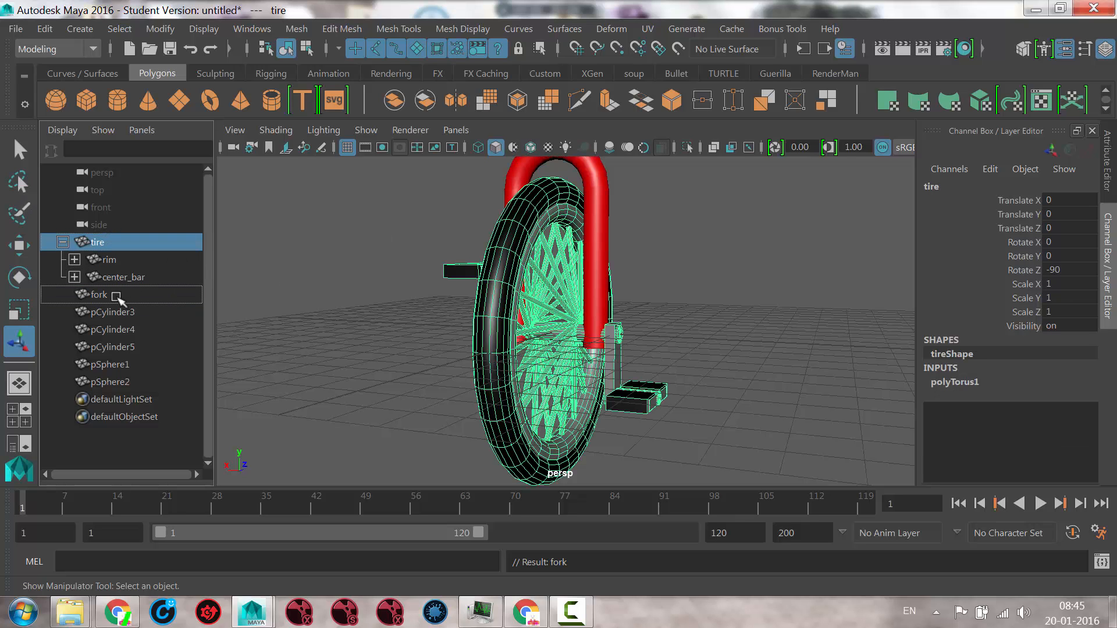
{"action": "middle_click_drag", "start_coordinate": [118, 297], "coordinate": [119, 298]}
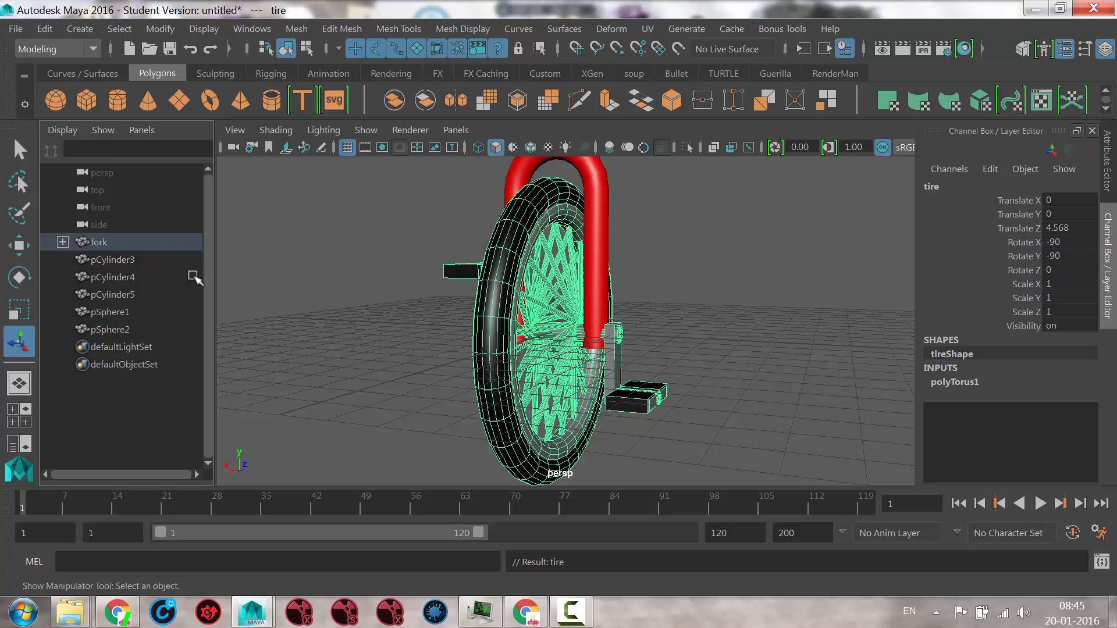
Parent the seat pSphere1 under pSphere2, and pSphere2 under the seat post pCylinder4
{"action": "left_click_drag", "start_coordinate": [348, 286], "coordinate": [572, 230], "text": "alt"}
{"action": "left_click", "coordinate": [572, 230]}
{"action": "left_click_drag", "start_coordinate": [604, 326], "coordinate": [502, 308], "text": "alt"}
{"action": "right_click_drag", "start_coordinate": [501, 308], "coordinate": [544, 335], "text": "alt"}
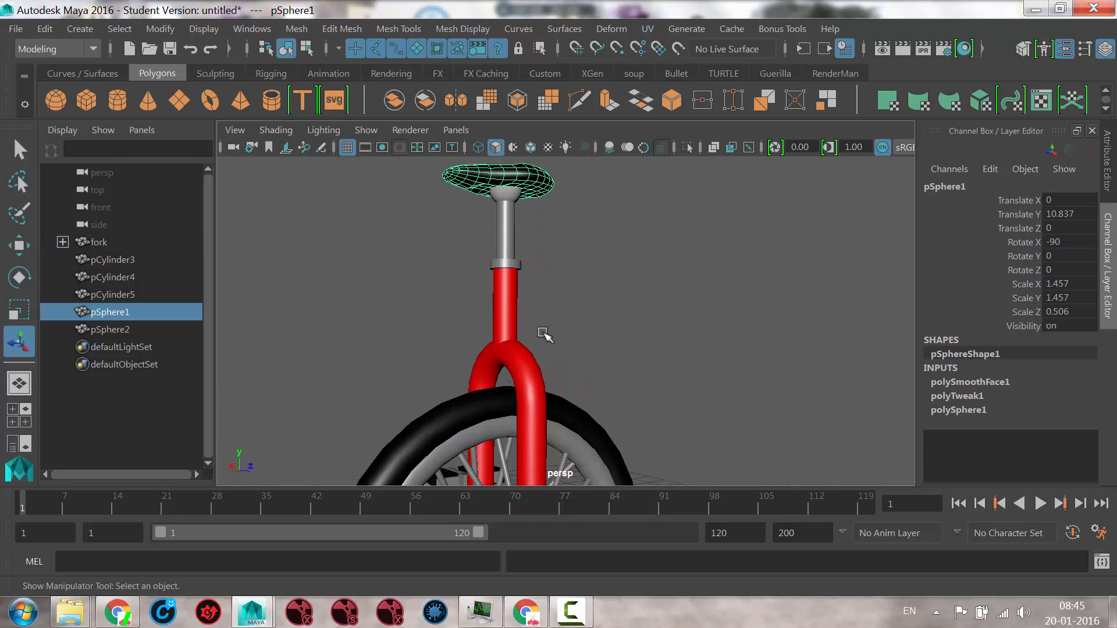
{"action": "left_click", "coordinate": [506, 194], "text": "shift"}
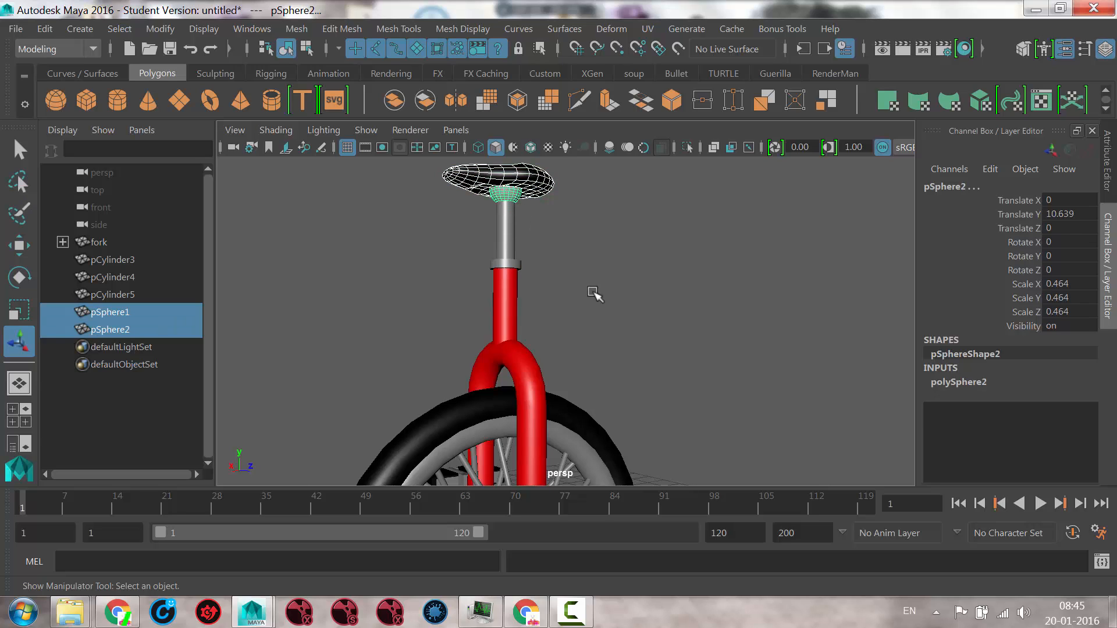
{"action": "key", "text": "p"}
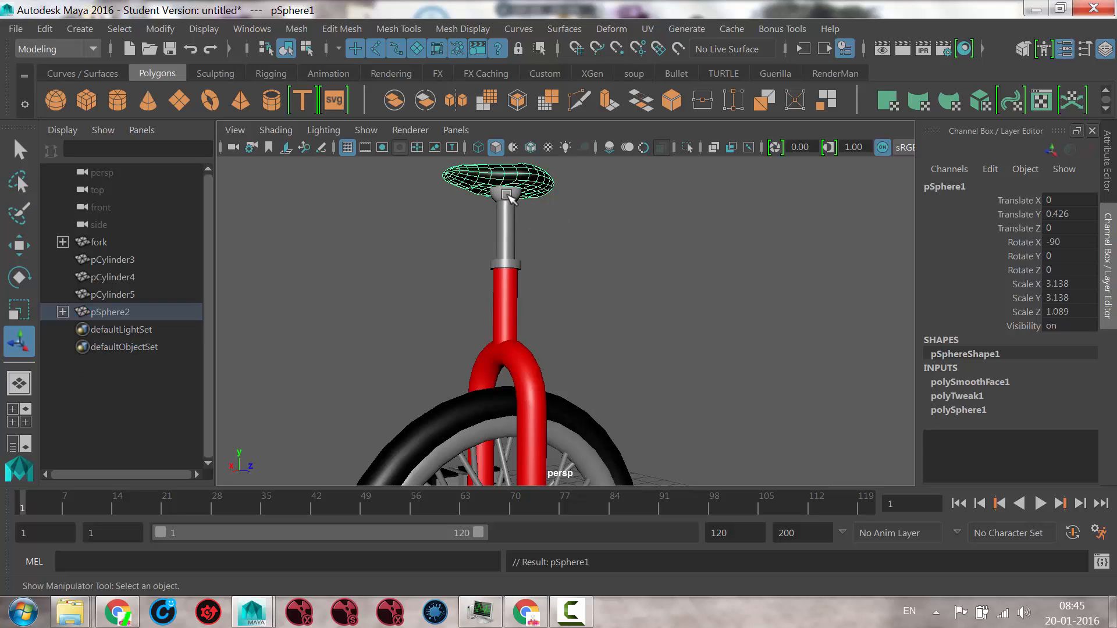
{"action": "key", "text": "Up"}
{"action": "left_click", "coordinate": [515, 236], "text": "shift"}
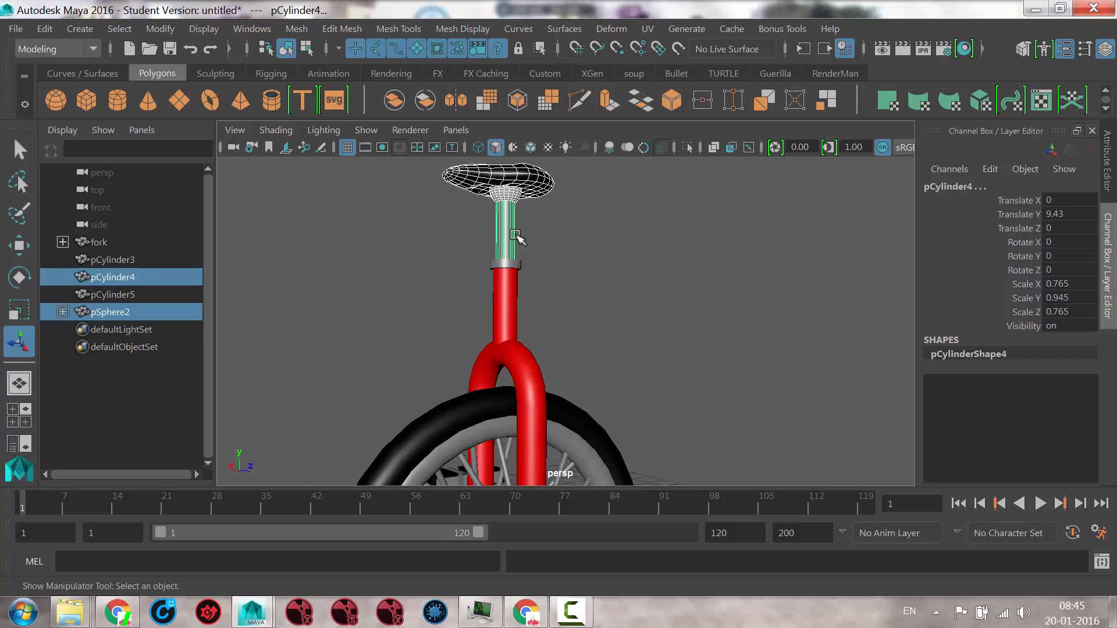
{"action": "key", "text": "p"}
Parent the collar pCylinder5 under the red tube pCylinder3, and pCylinder3 under the fork
{"action": "left_click", "coordinate": [518, 263]}
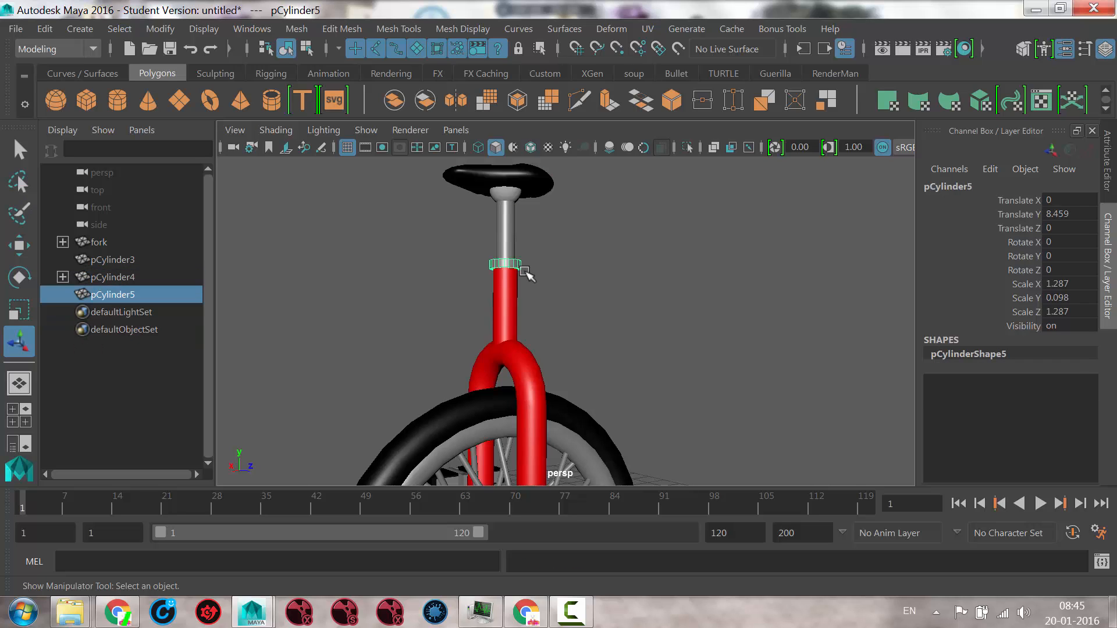
{"action": "left_click", "coordinate": [498, 295], "text": "shift"}
{"action": "key", "text": "p"}
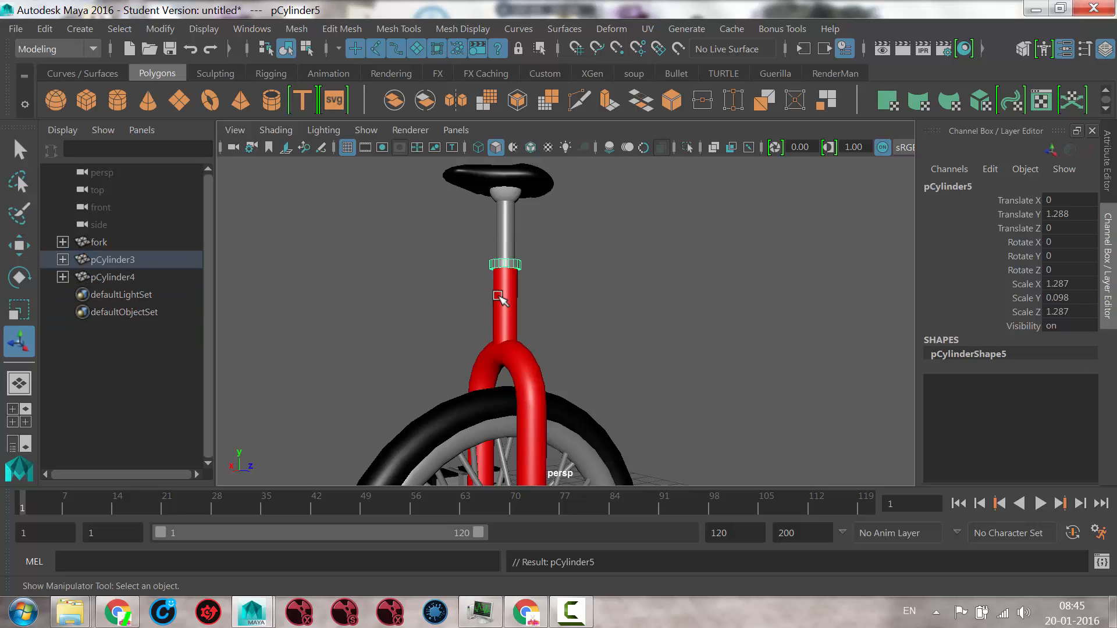
{"action": "left_click", "coordinate": [500, 298]}
{"action": "left_click", "coordinate": [531, 375], "text": "shift"}
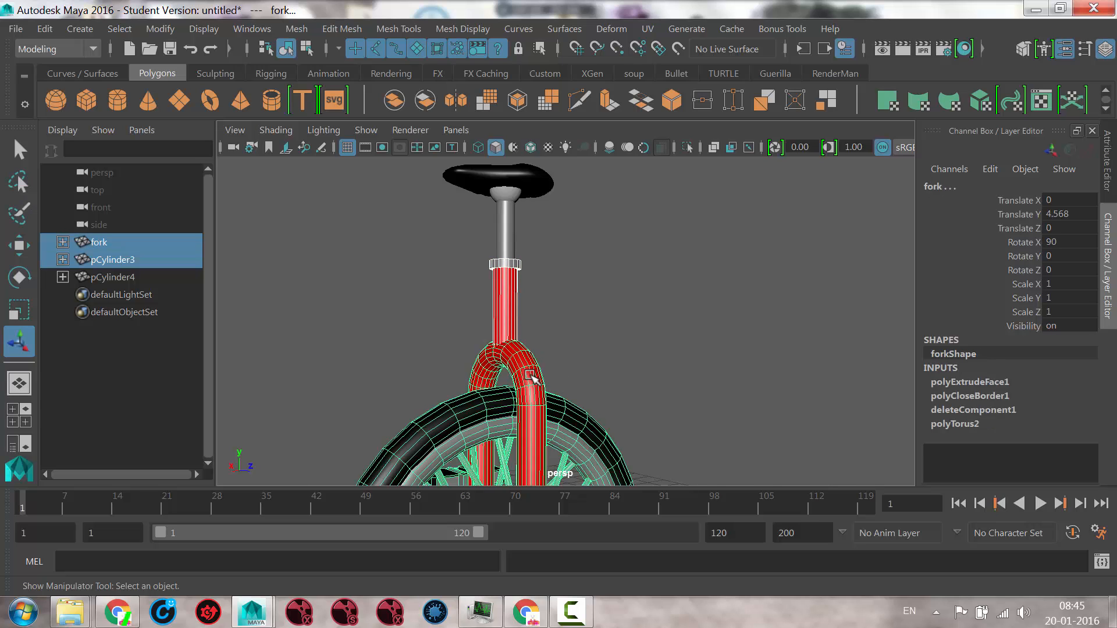
{"action": "key", "text": "p"}
Parent the seat post pCylinder4 with the seat under the red tube pCylinder3
{"action": "left_click", "coordinate": [508, 226]}
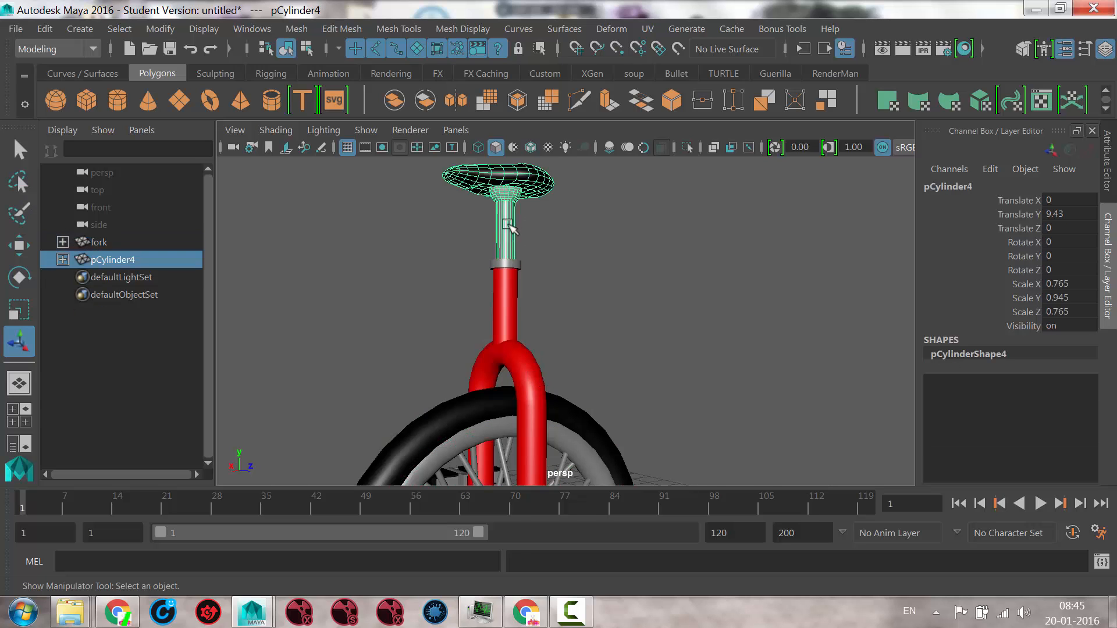
{"action": "left_click", "coordinate": [505, 298], "text": "shift"}
{"action": "key", "text": "p"}
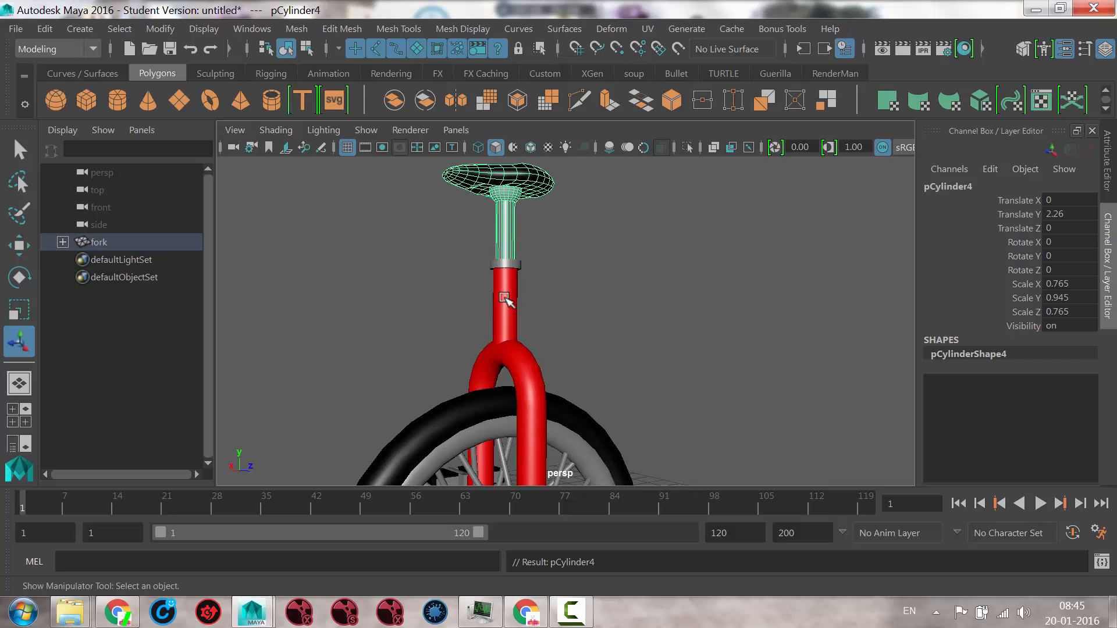
Select the fork hierarchy and move the whole unicycle freely to about X 1.26, Y 12.34, Z -2.225
{"action": "scroll", "coordinate": [445, 327], "scroll_direction": "down", "scroll_amount": 5}
{"action": "left_click", "coordinate": [98, 241]}
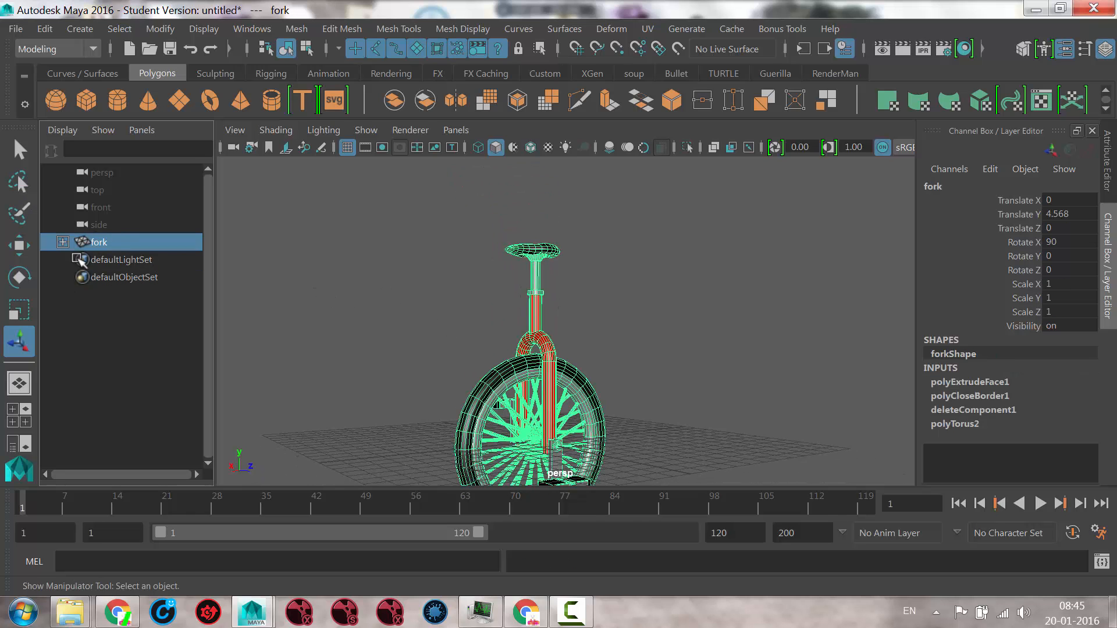
{"action": "scroll", "coordinate": [498, 374], "scroll_direction": "down", "scroll_amount": 4}
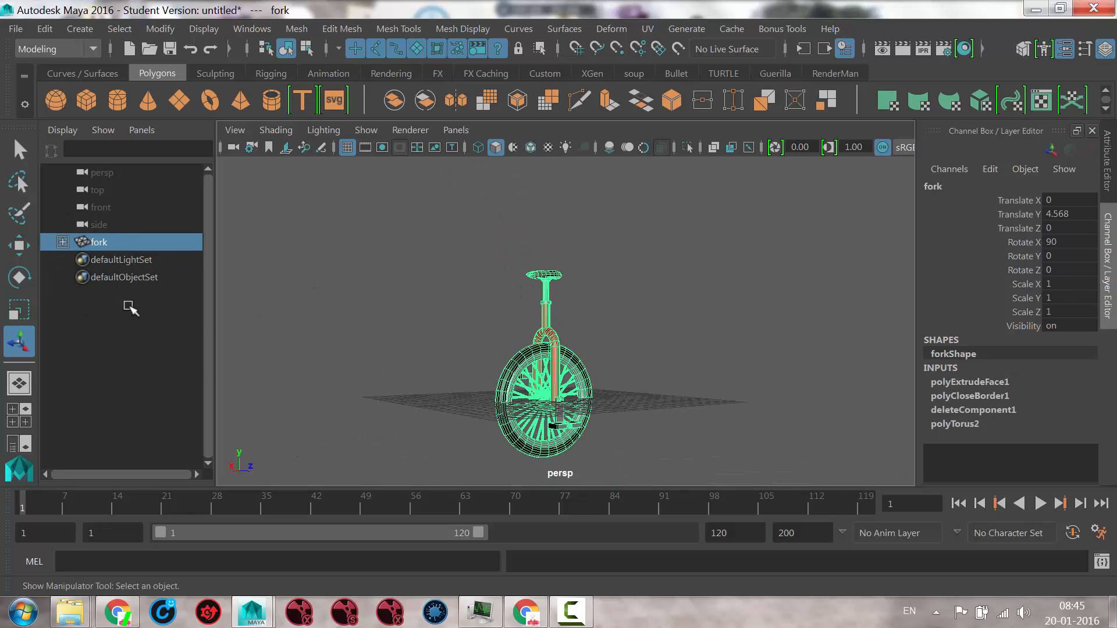
{"action": "left_click", "coordinate": [140, 315]}
{"action": "left_click", "coordinate": [99, 225]}
{"action": "left_click", "coordinate": [99, 242]}
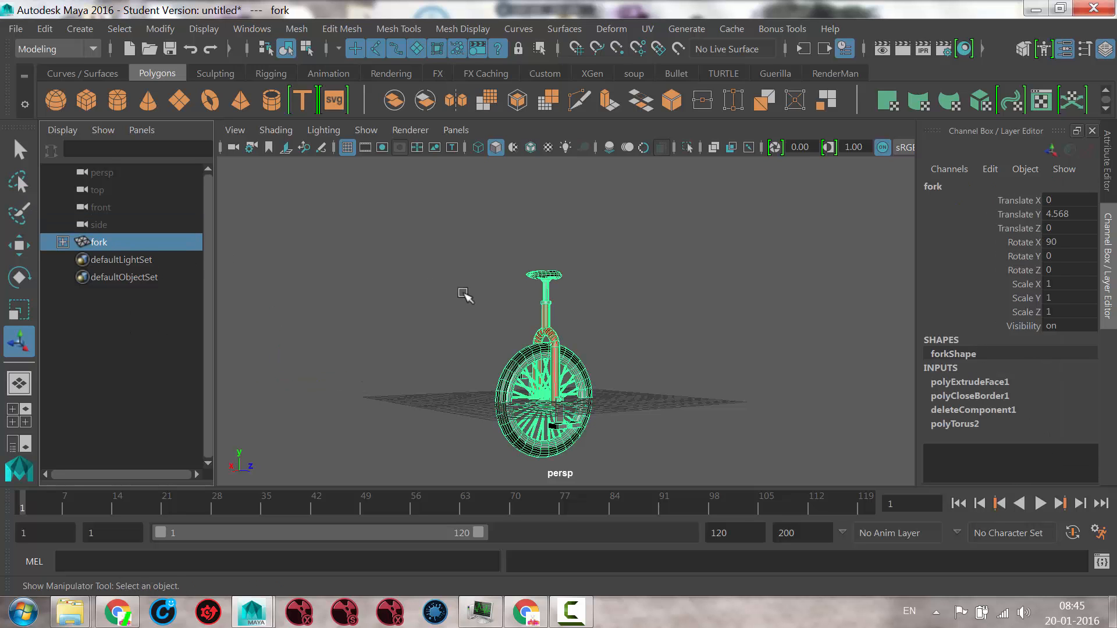
{"action": "key", "text": "w"}
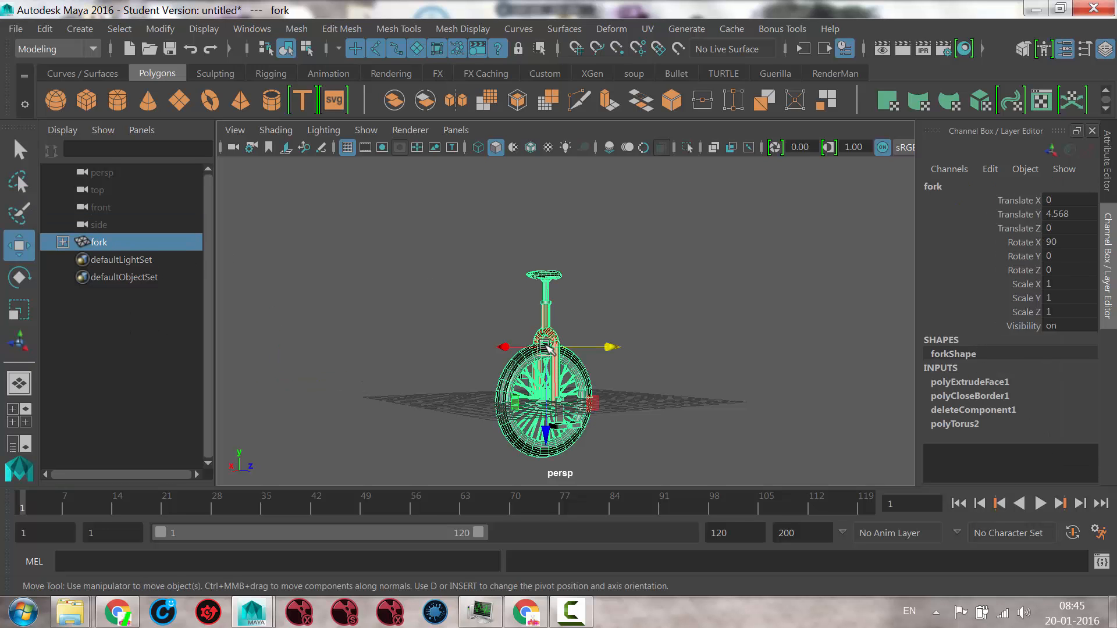
{"action": "left_click_drag", "start_coordinate": [547, 348], "coordinate": [551, 410]}
Select the tire and spin it with its pedals about the axle, to a Rotate Y of about -1117
{"action": "right_click_drag", "start_coordinate": [552, 410], "coordinate": [651, 372], "text": "alt"}
{"action": "left_click_drag", "start_coordinate": [651, 372], "coordinate": [568, 296], "text": "alt"}
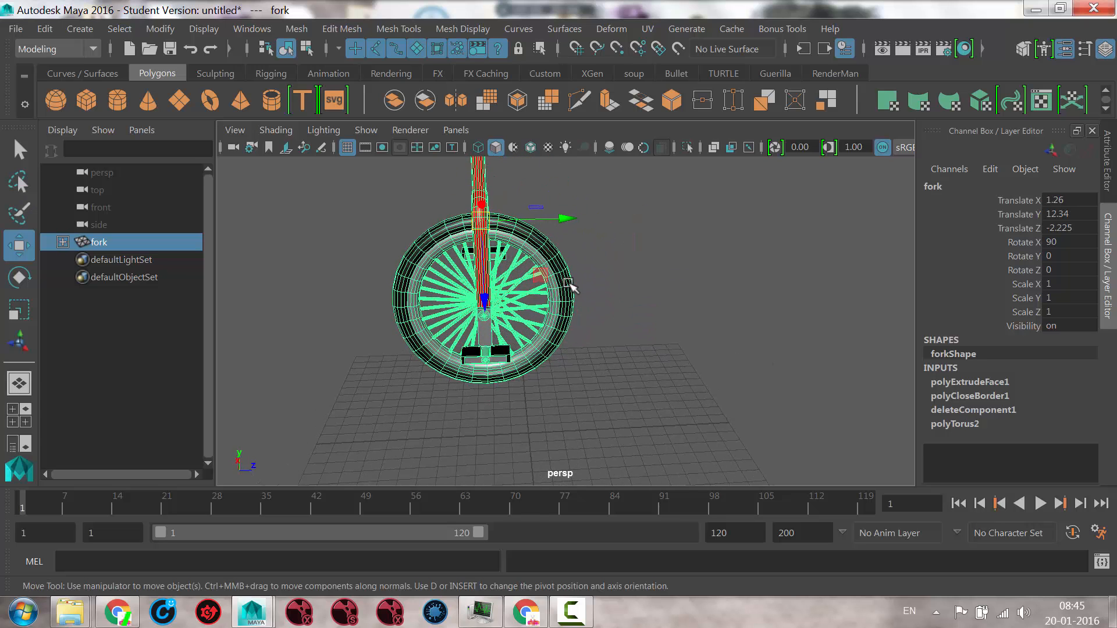
{"action": "left_click", "coordinate": [568, 285]}
{"action": "key", "text": "e"}
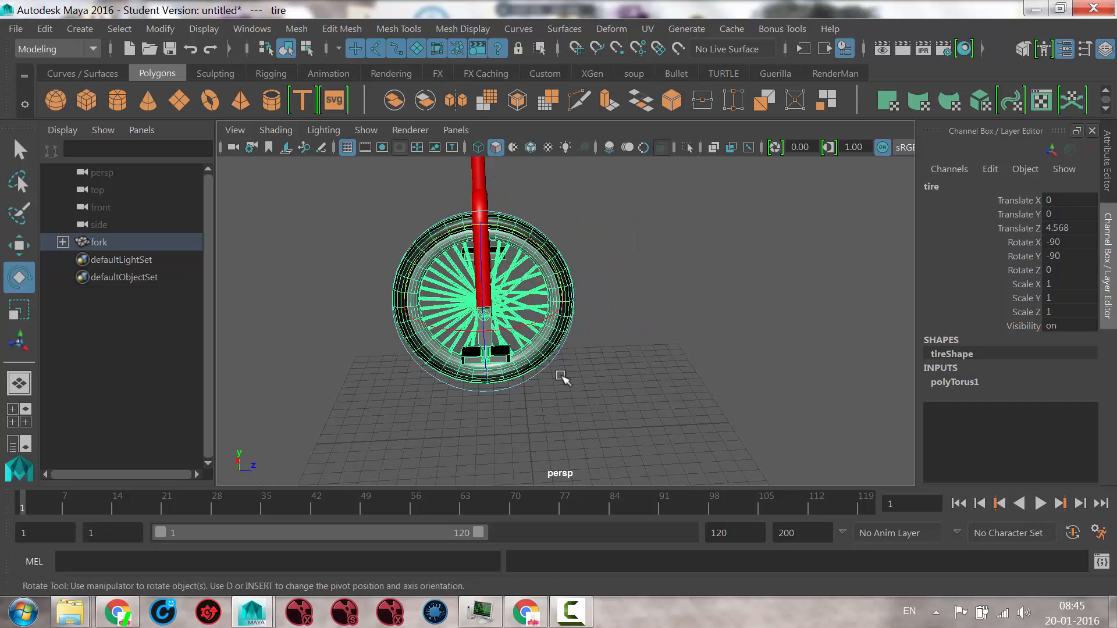
{"action": "left_click_drag", "start_coordinate": [541, 364], "coordinate": [651, 286]}
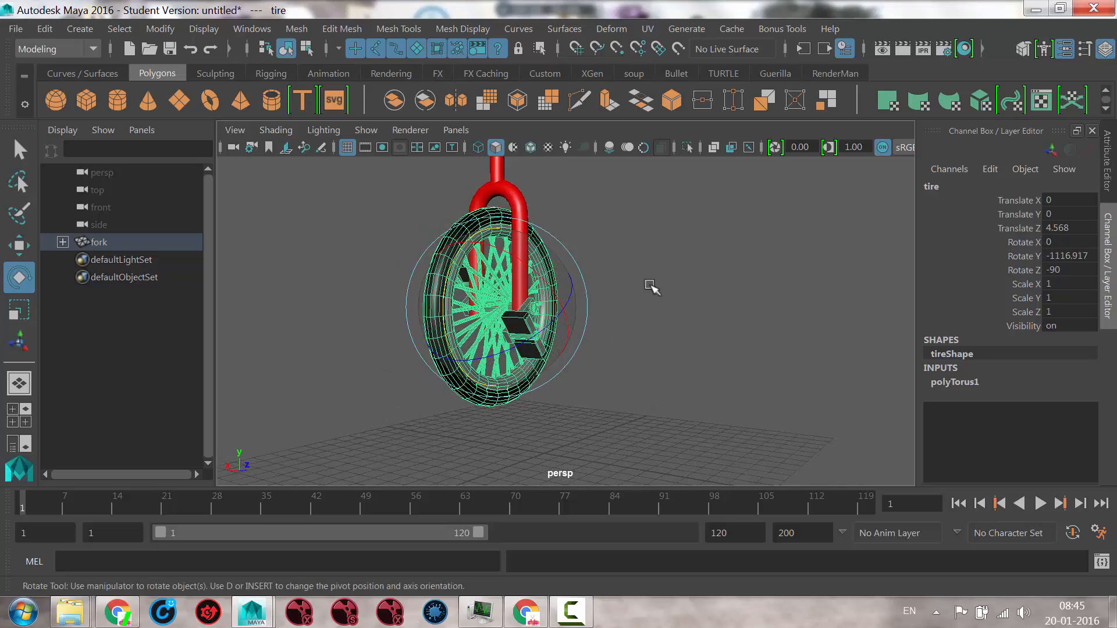
Inspect the finished unicycle in the perspective view from the side, the front and at several distances
{"action": "middle_click_drag", "start_coordinate": [651, 287], "coordinate": [725, 341], "text": "alt"}
{"action": "right_click_drag", "start_coordinate": [725, 341], "coordinate": [566, 389], "text": "alt"}
{"action": "left_click_drag", "start_coordinate": [566, 389], "coordinate": [612, 367], "text": "alt"}
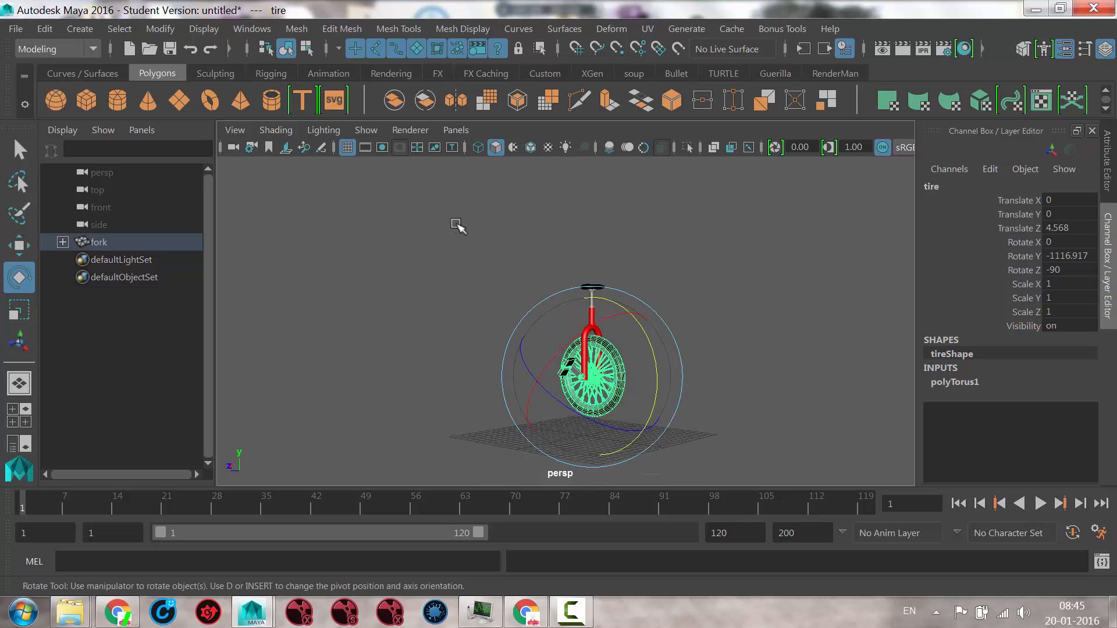
{"action": "left_click_drag", "start_coordinate": [572, 346], "coordinate": [658, 349], "text": "alt"}
{"action": "middle_click_drag", "start_coordinate": [658, 349], "coordinate": [553, 289], "text": "alt"}
{"action": "left_click_drag", "start_coordinate": [553, 289], "coordinate": [558, 292], "text": "alt"}
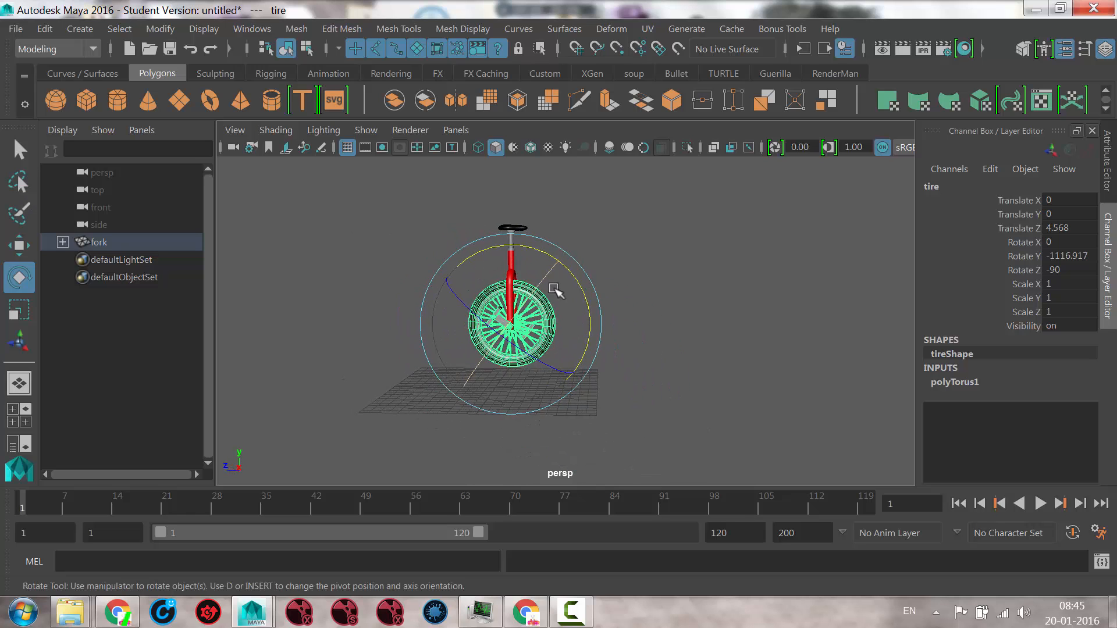
{"action": "middle_click_drag", "start_coordinate": [559, 291], "coordinate": [578, 297], "text": "alt"}
{"action": "right_click_drag", "start_coordinate": [579, 297], "coordinate": [654, 308], "text": "alt"}
{"action": "middle_click_drag", "start_coordinate": [654, 307], "coordinate": [690, 349], "text": "alt"}
{"action": "left_click_drag", "start_coordinate": [690, 349], "coordinate": [705, 352], "text": "alt"}
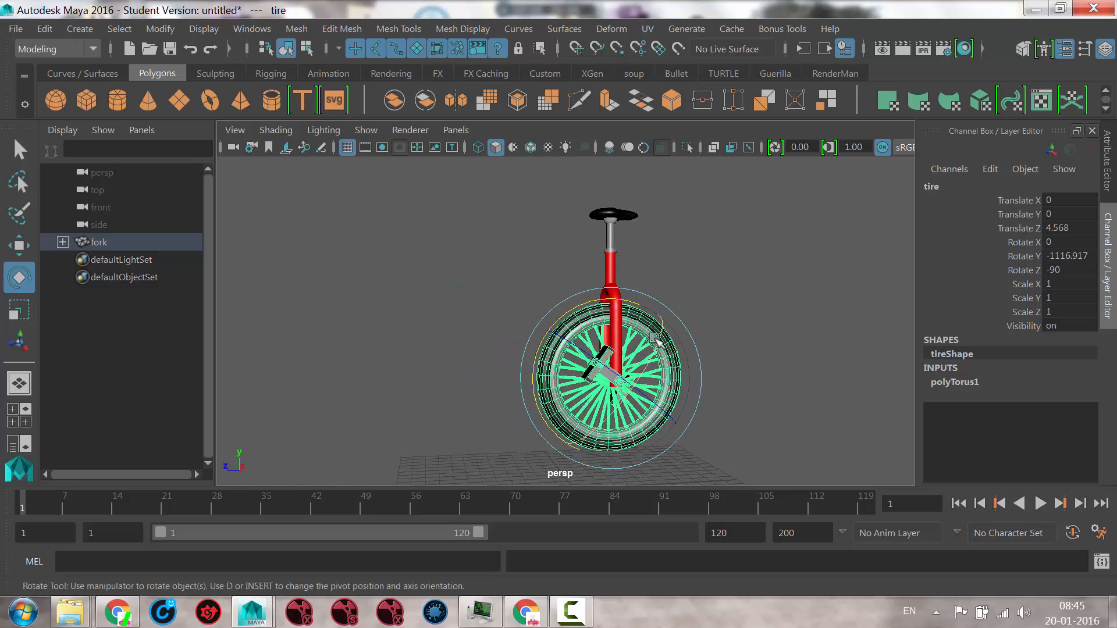
{"action": "right_click_drag", "start_coordinate": [705, 353], "coordinate": [780, 376], "text": "alt"}
{"action": "middle_click_drag", "start_coordinate": [780, 377], "coordinate": [735, 373], "text": "alt"}
{"action": "left_click_drag", "start_coordinate": [735, 373], "coordinate": [426, 278], "text": "alt"}
{"action": "left_click_drag", "start_coordinate": [463, 332], "coordinate": [448, 364], "text": "alt"}
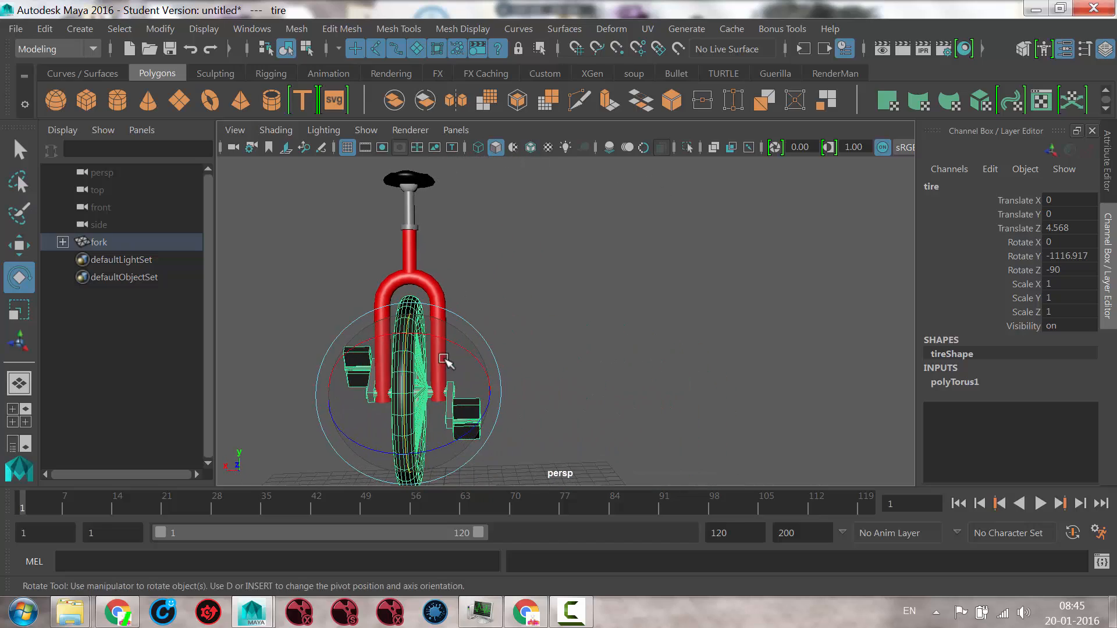
{"action": "right_click_drag", "start_coordinate": [448, 364], "coordinate": [590, 347], "text": "alt"}
{"action": "middle_click_drag", "start_coordinate": [591, 347], "coordinate": [698, 367], "text": "alt"}
{"action": "right_click_drag", "start_coordinate": [698, 368], "coordinate": [587, 363], "text": "alt"}
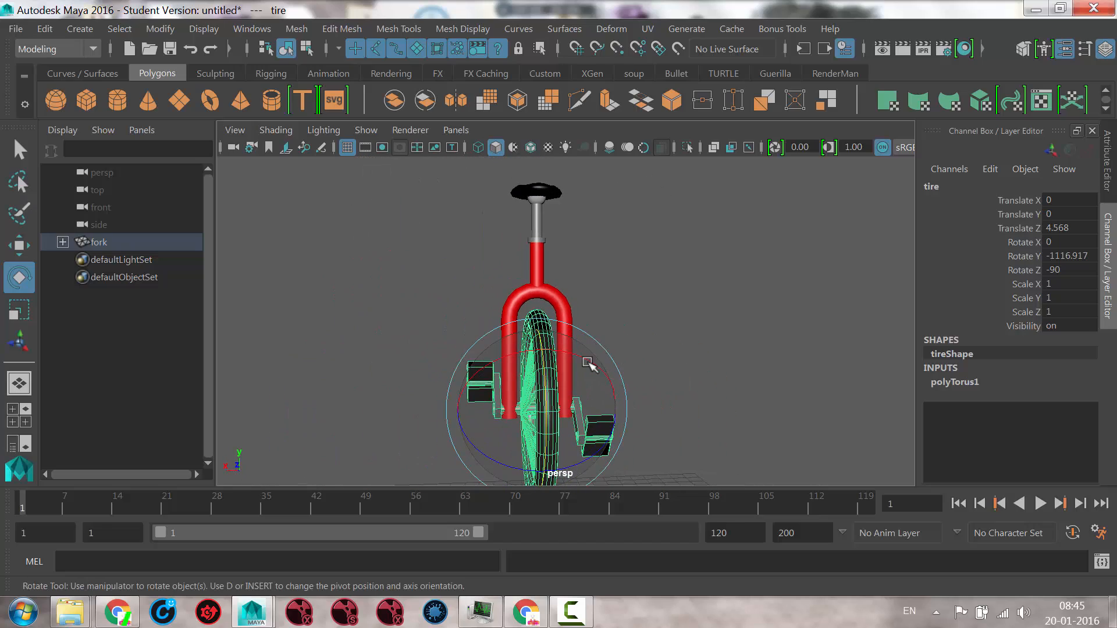
{"action": "mouse_move", "coordinate": [570, 615]}
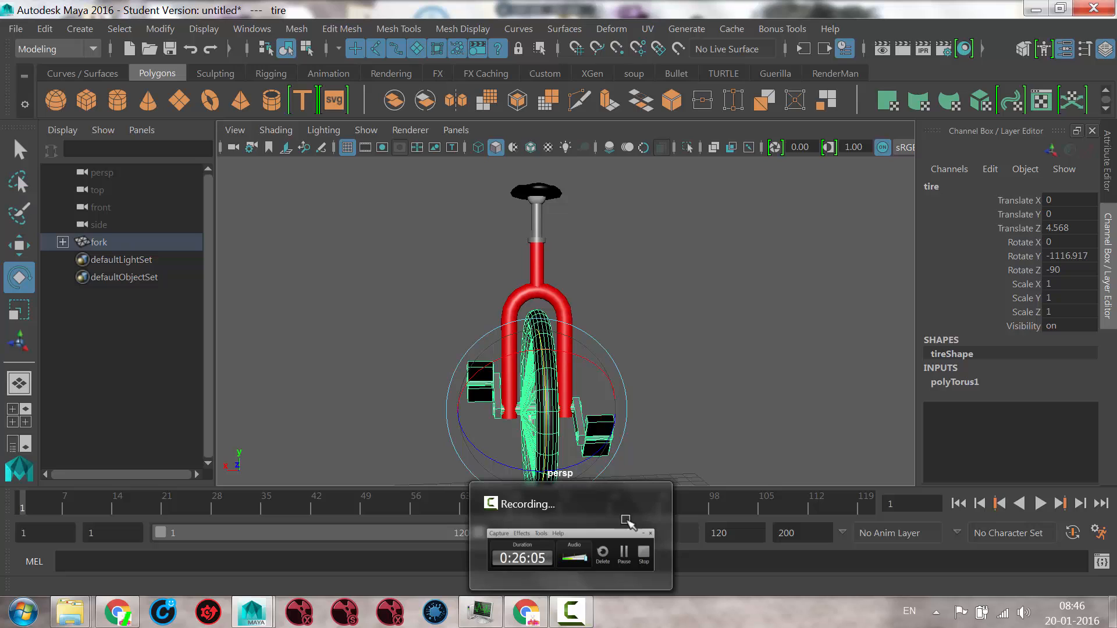
{"action": "left_click", "coordinate": [608, 517]}
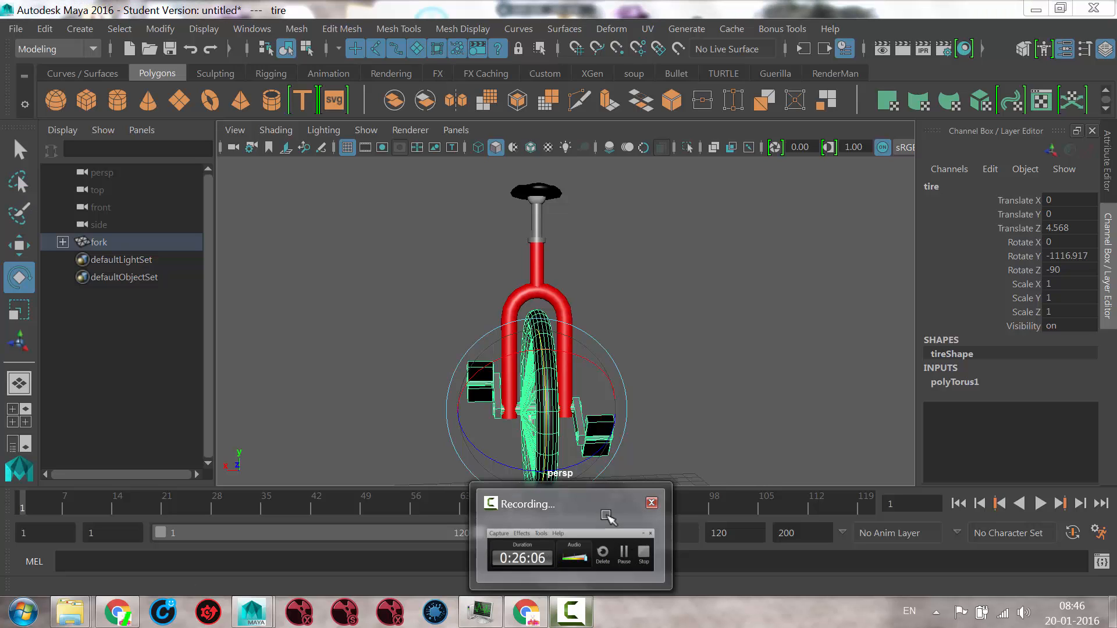
{"action": "right_click", "coordinate": [572, 611]}
{"action": "left_click", "coordinate": [536, 491]}
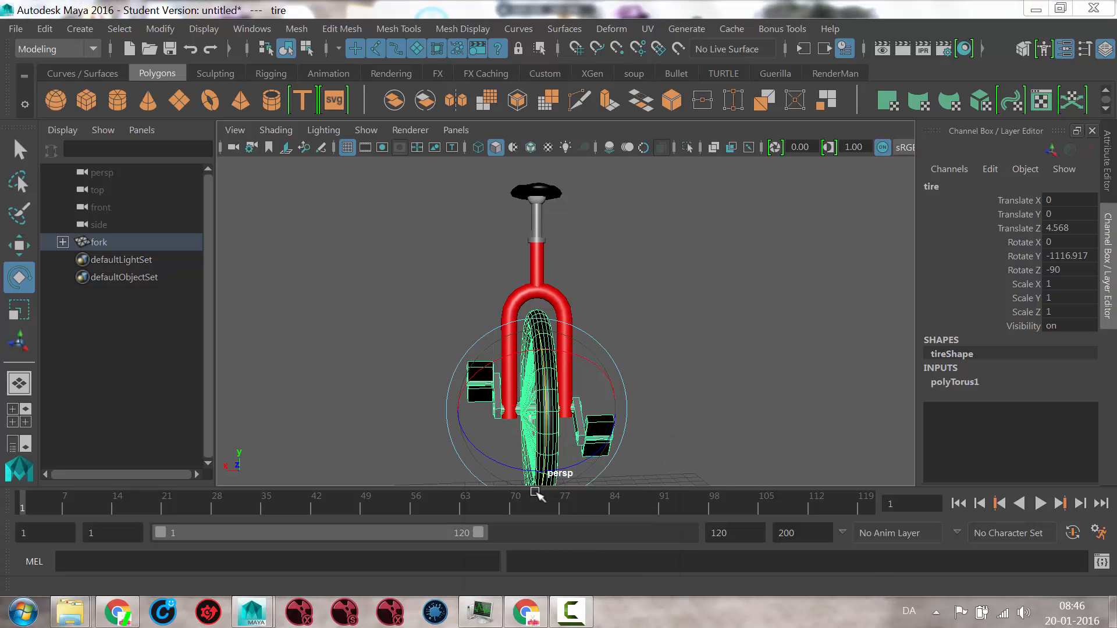